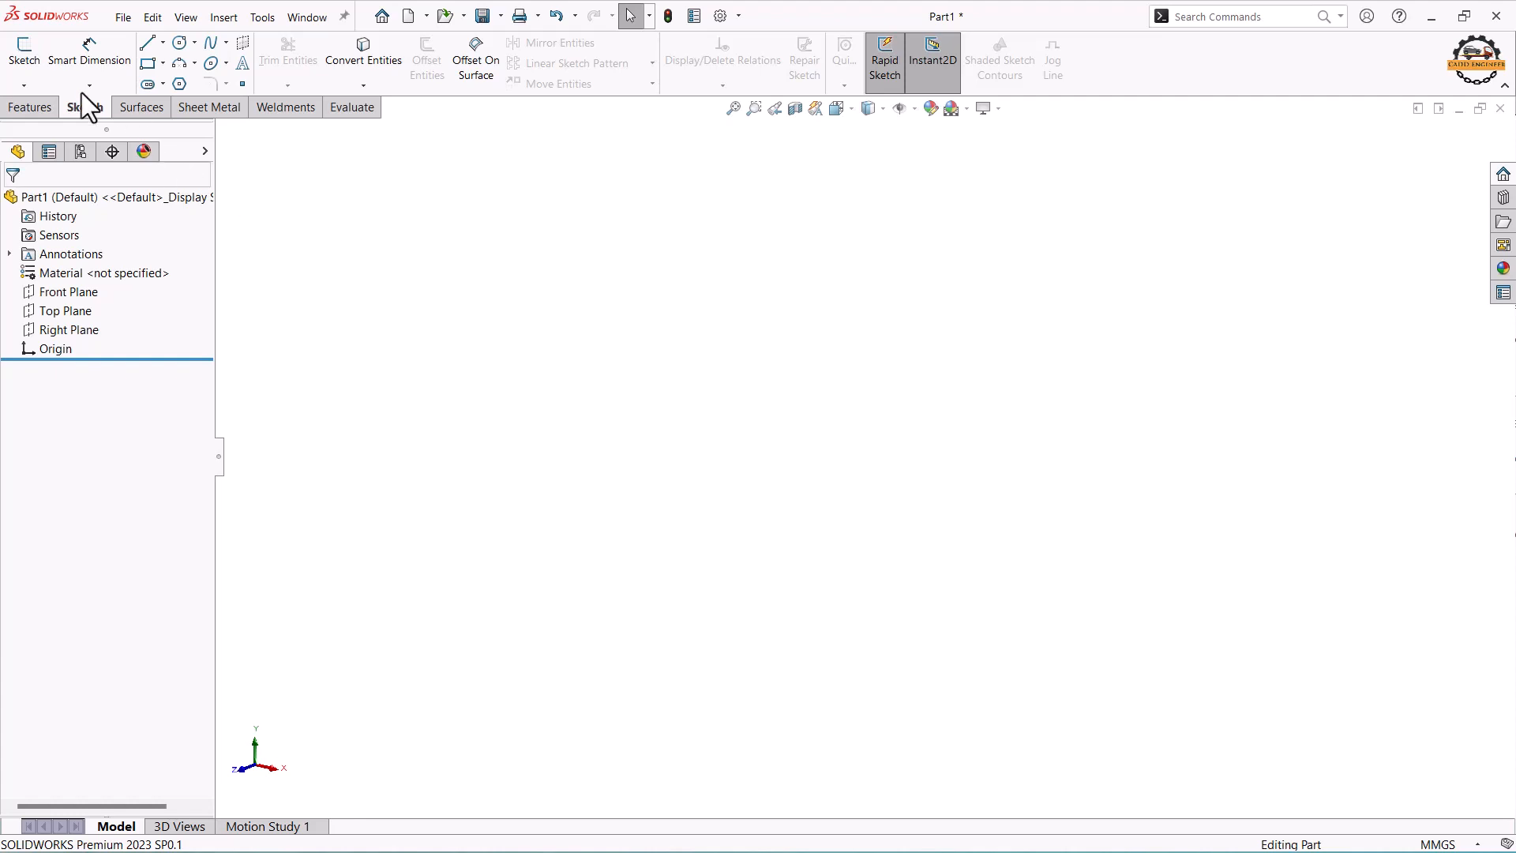
# On the Front Plane, sketch a vertical line about 53 mm long down to the origin, continuing into a horizontal line extending right
pyautogui.click(31, 60)
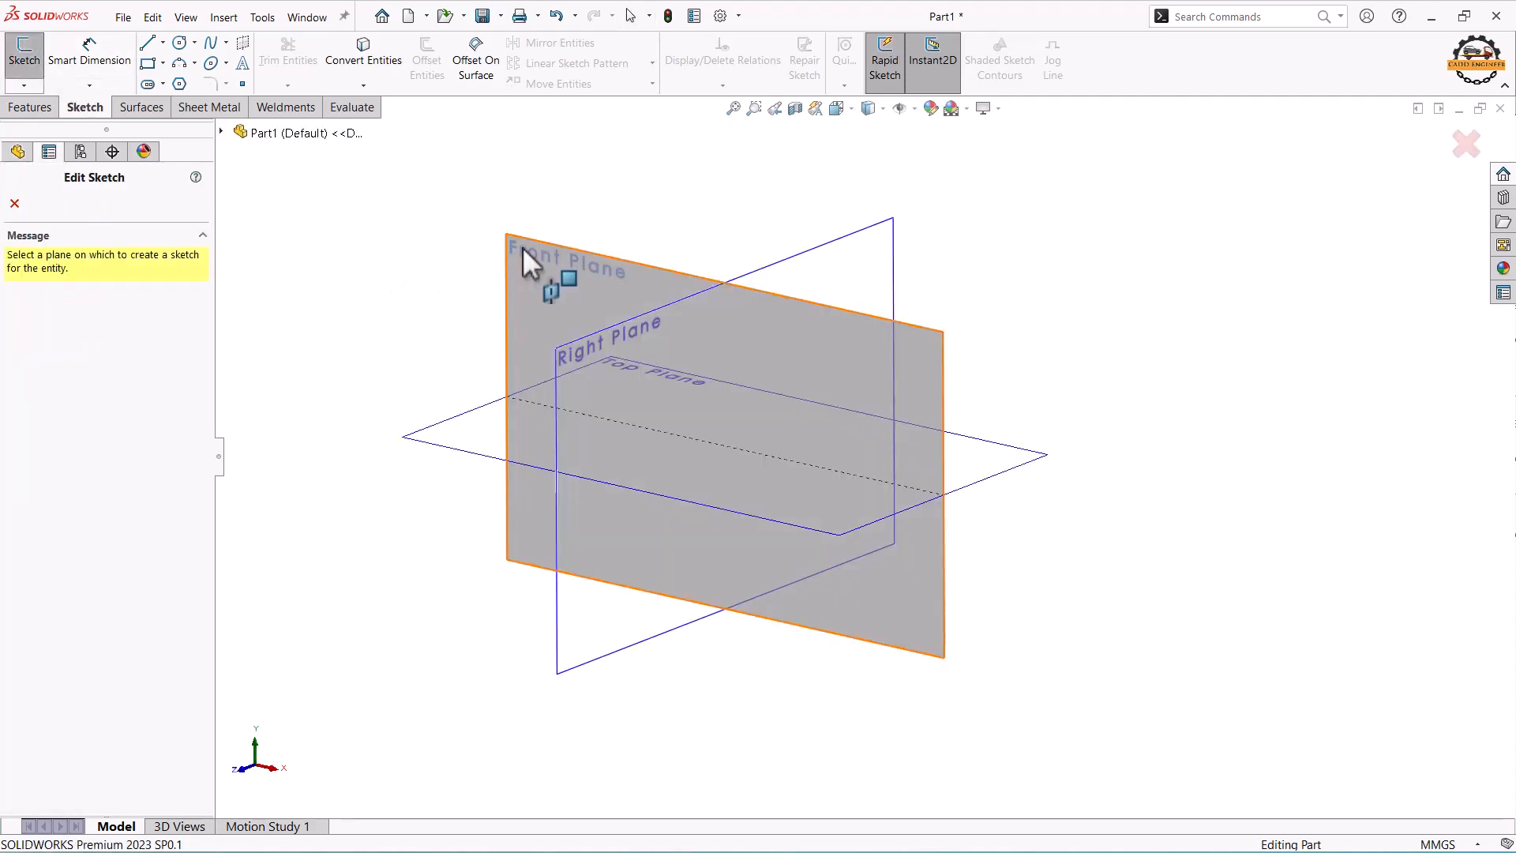
pyautogui.click(524, 251)
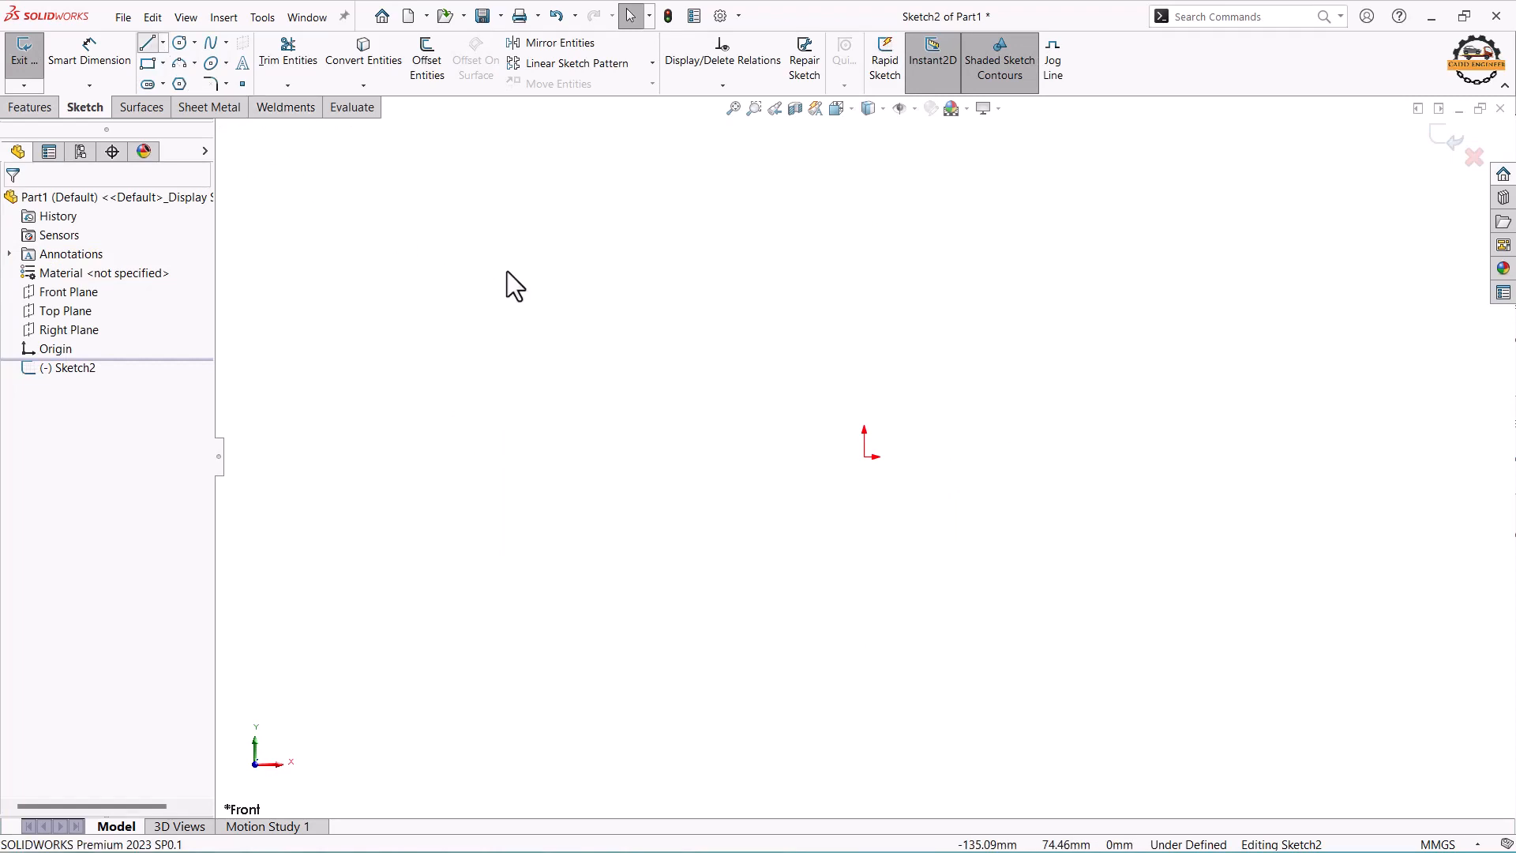
pyautogui.press('l')
pyautogui.click(864, 223)
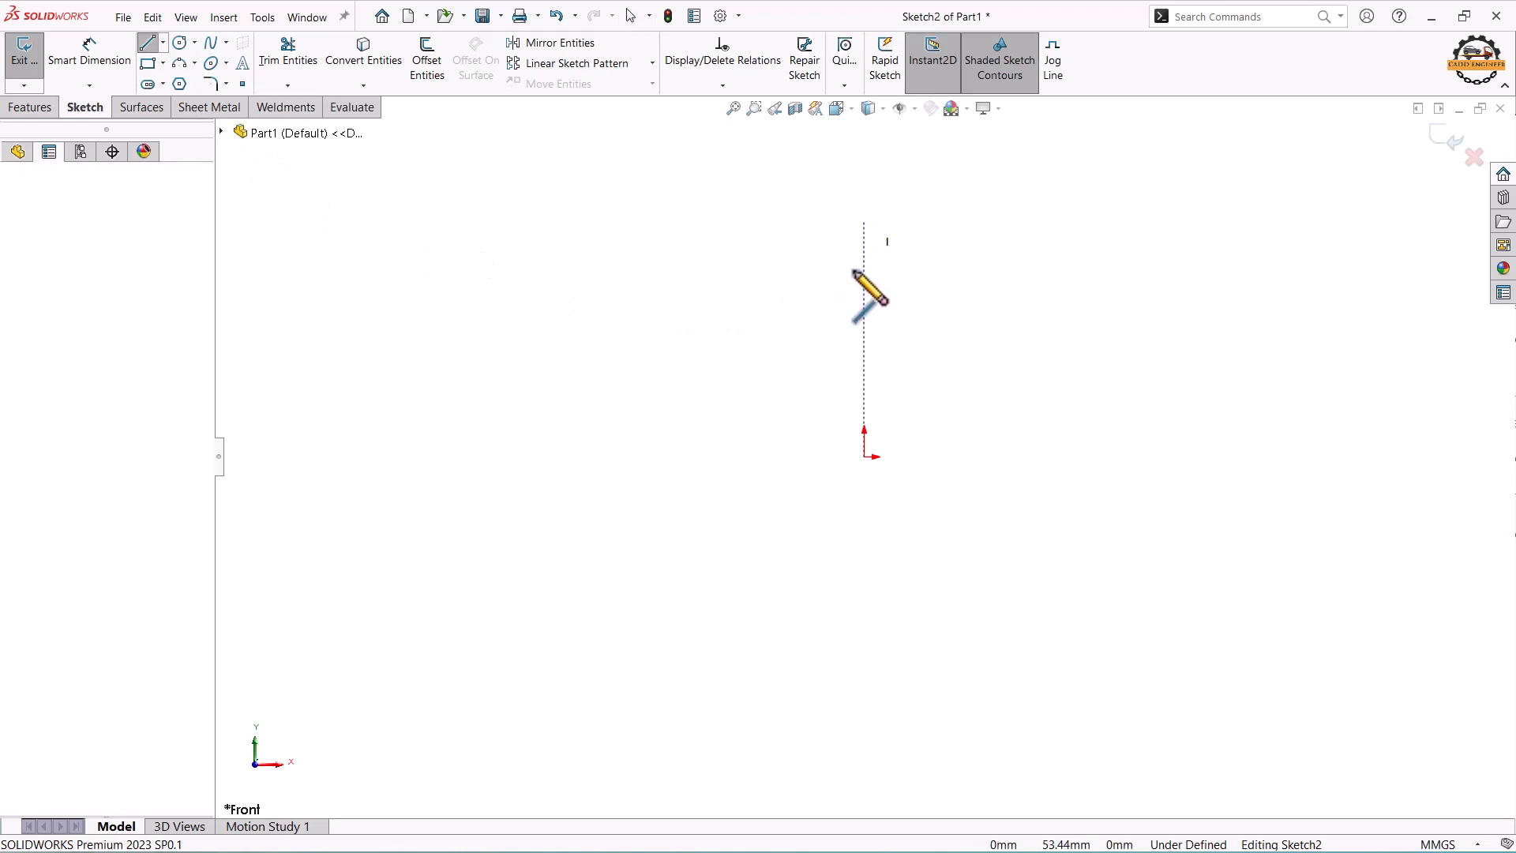
pyautogui.click(864, 457)
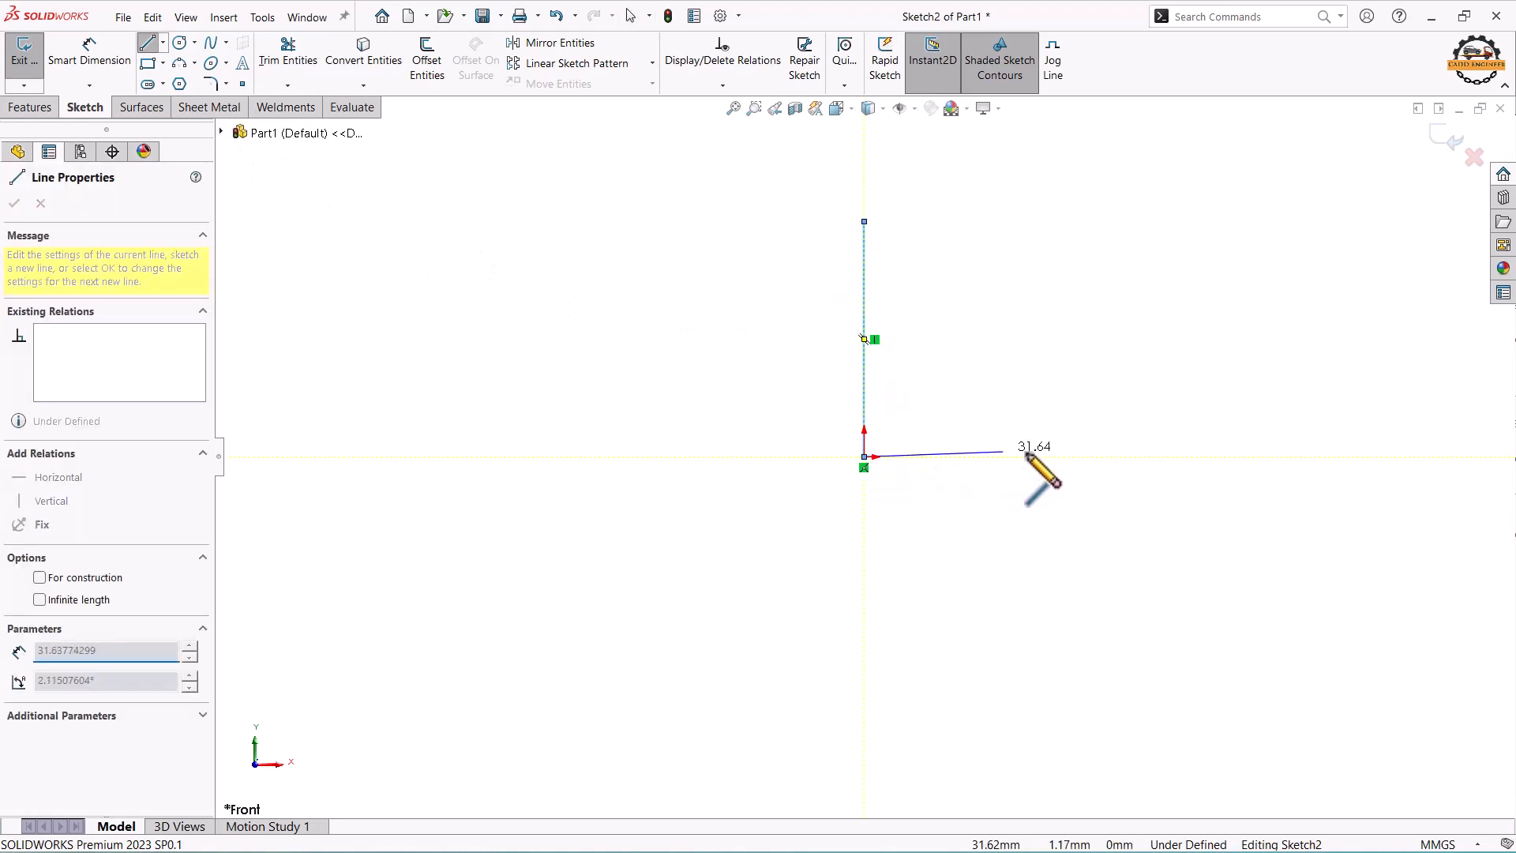
pyautogui.click(1091, 457)
pyautogui.press('Escape')
# Dimension the vertical line's length as 150 mm
pyautogui.click(89, 55)
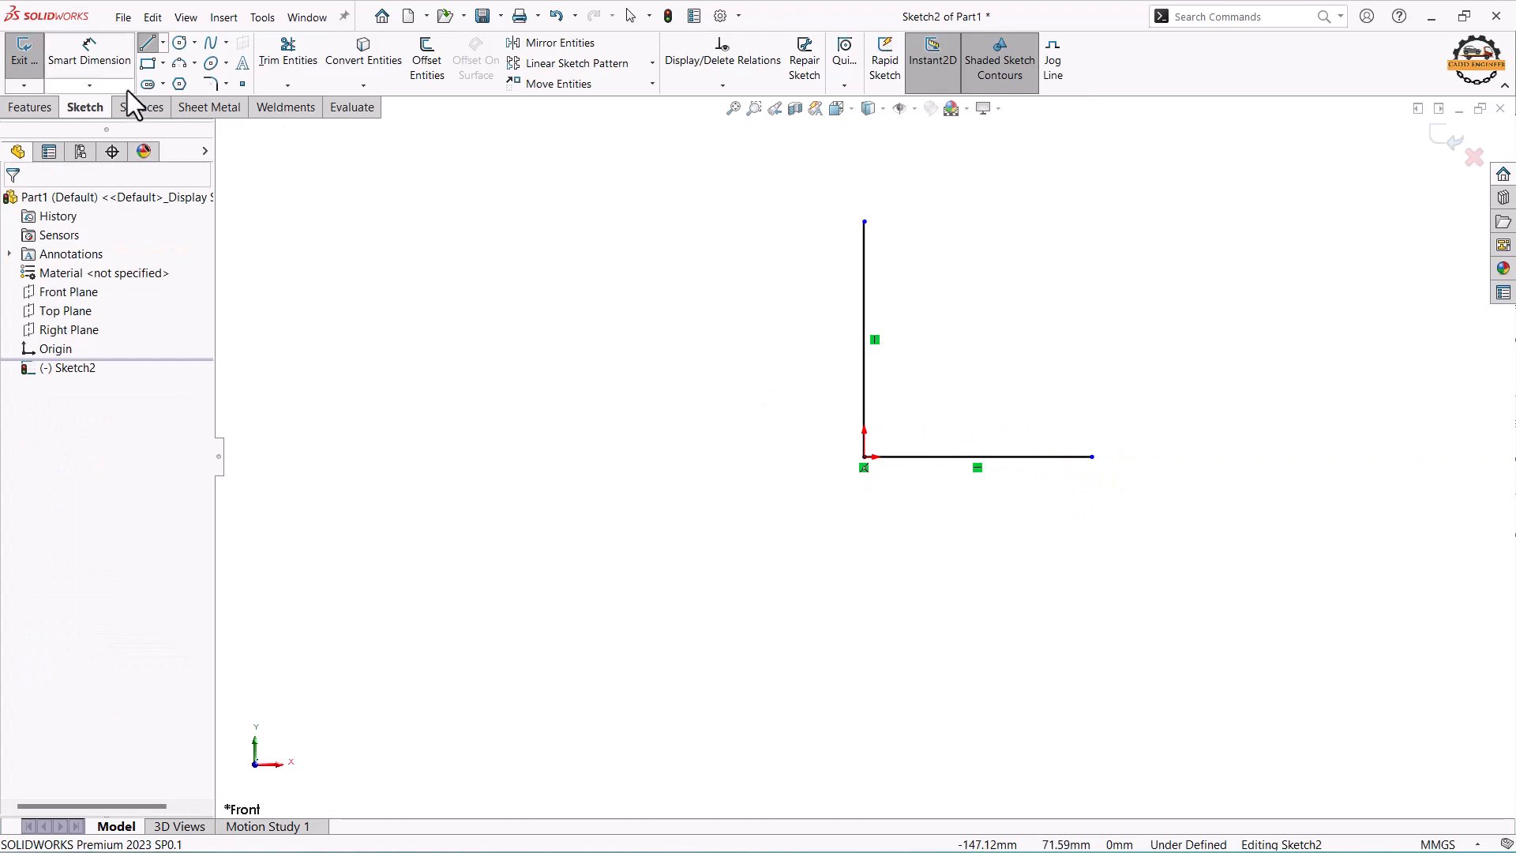
pyautogui.click(865, 304)
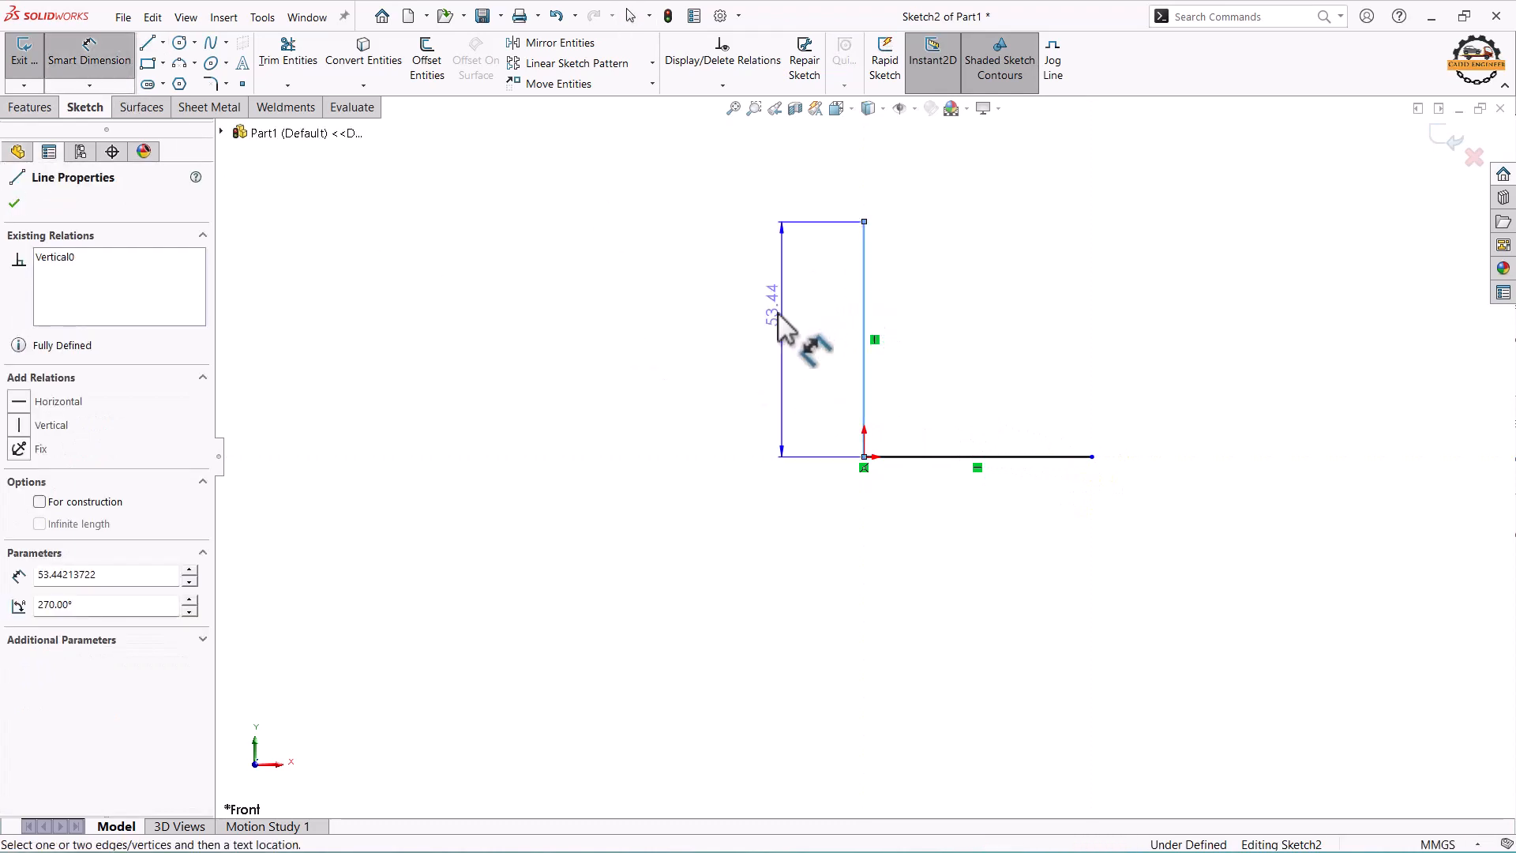
pyautogui.click(779, 315)
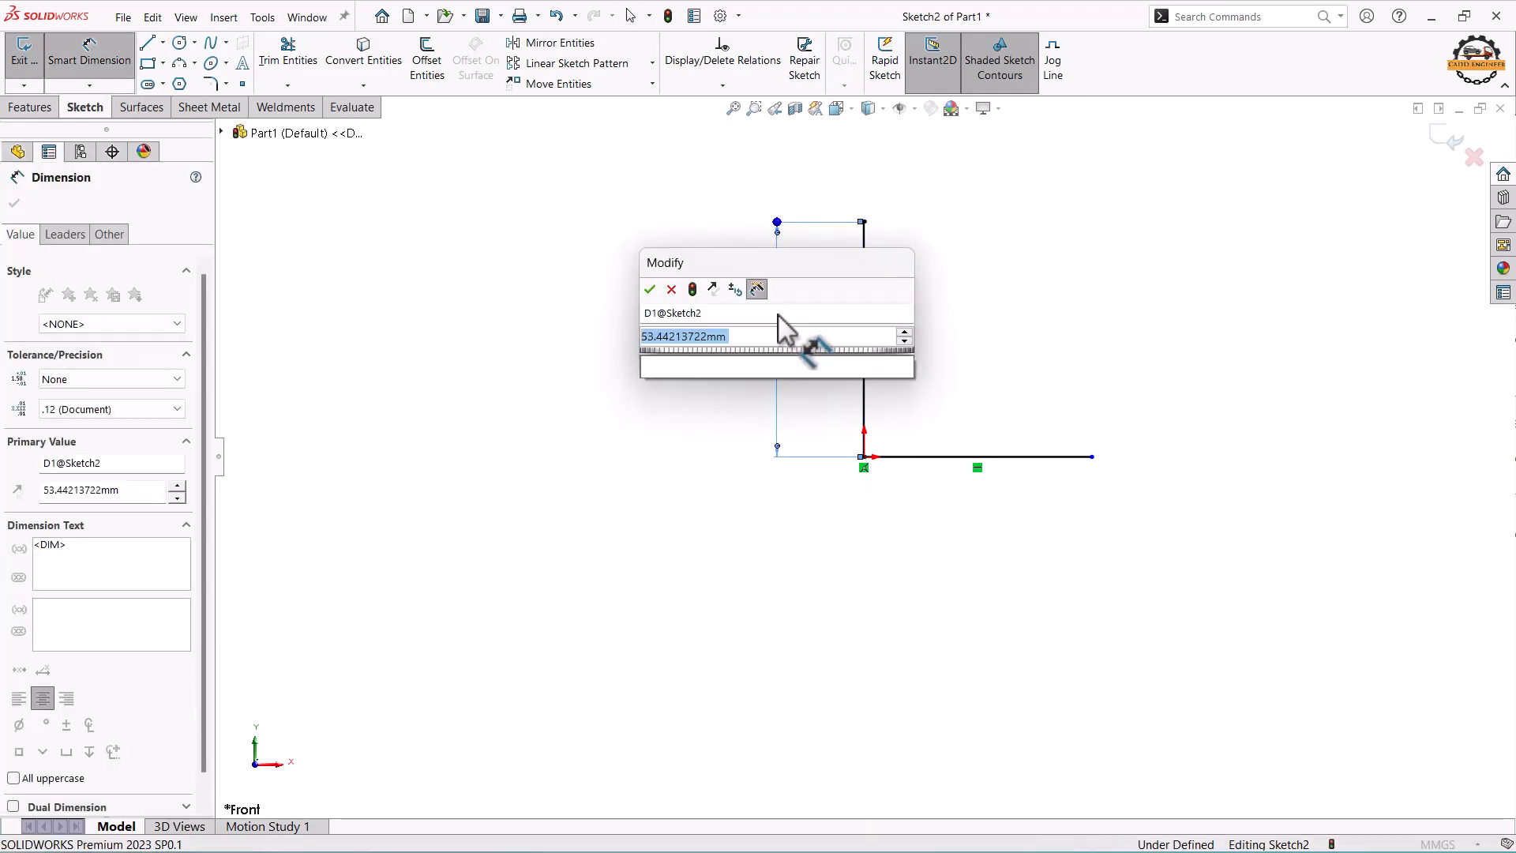
pyautogui.write('150')
pyautogui.press('Return')
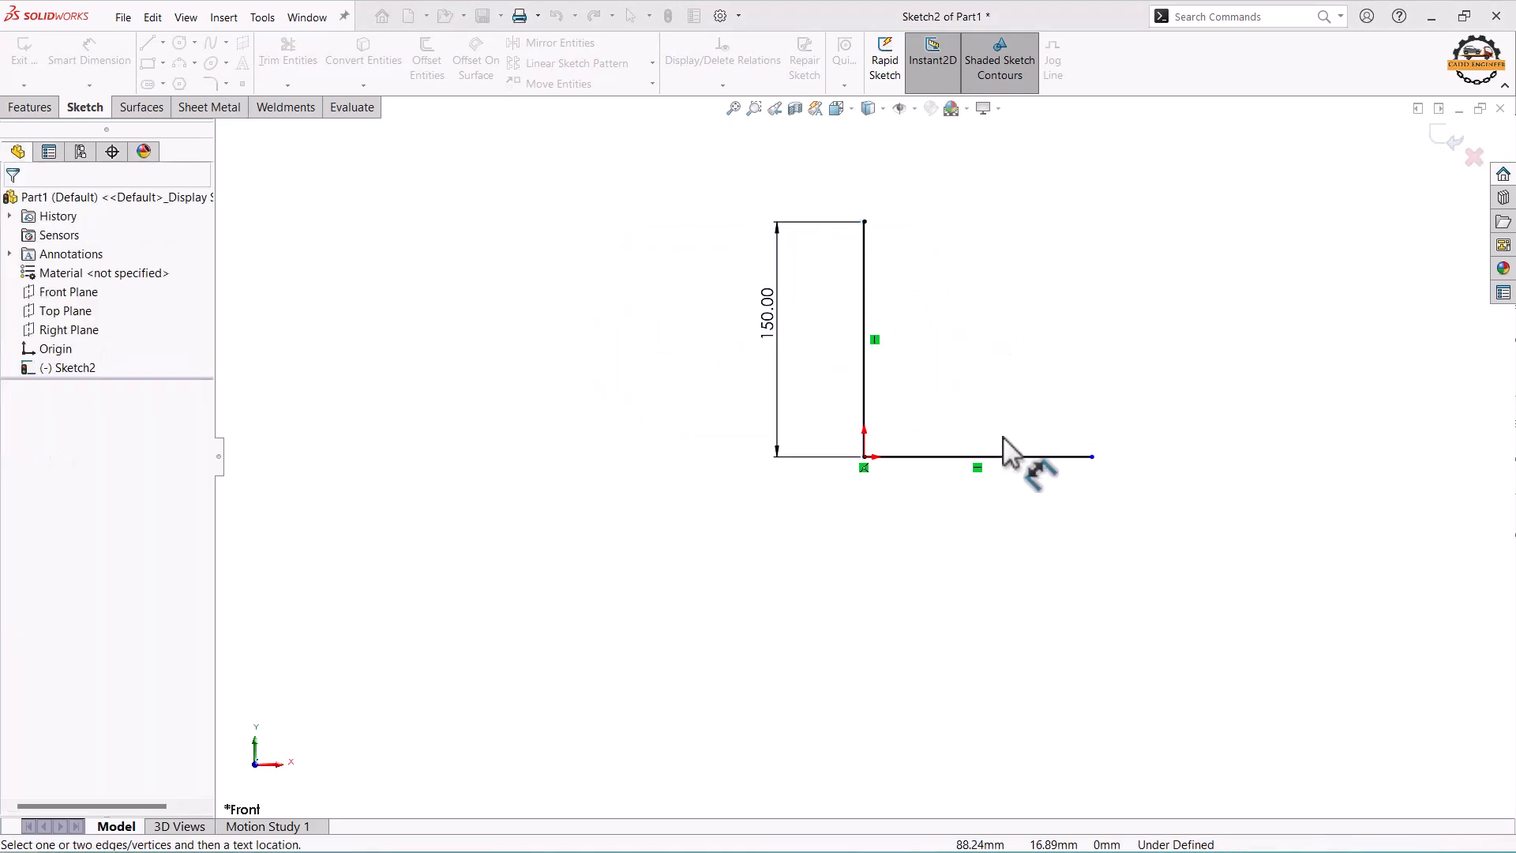
# Dimension the horizontal line's length as 145 mm and leave the dimensioning command
pyautogui.click(1014, 457)
pyautogui.click(979, 512)
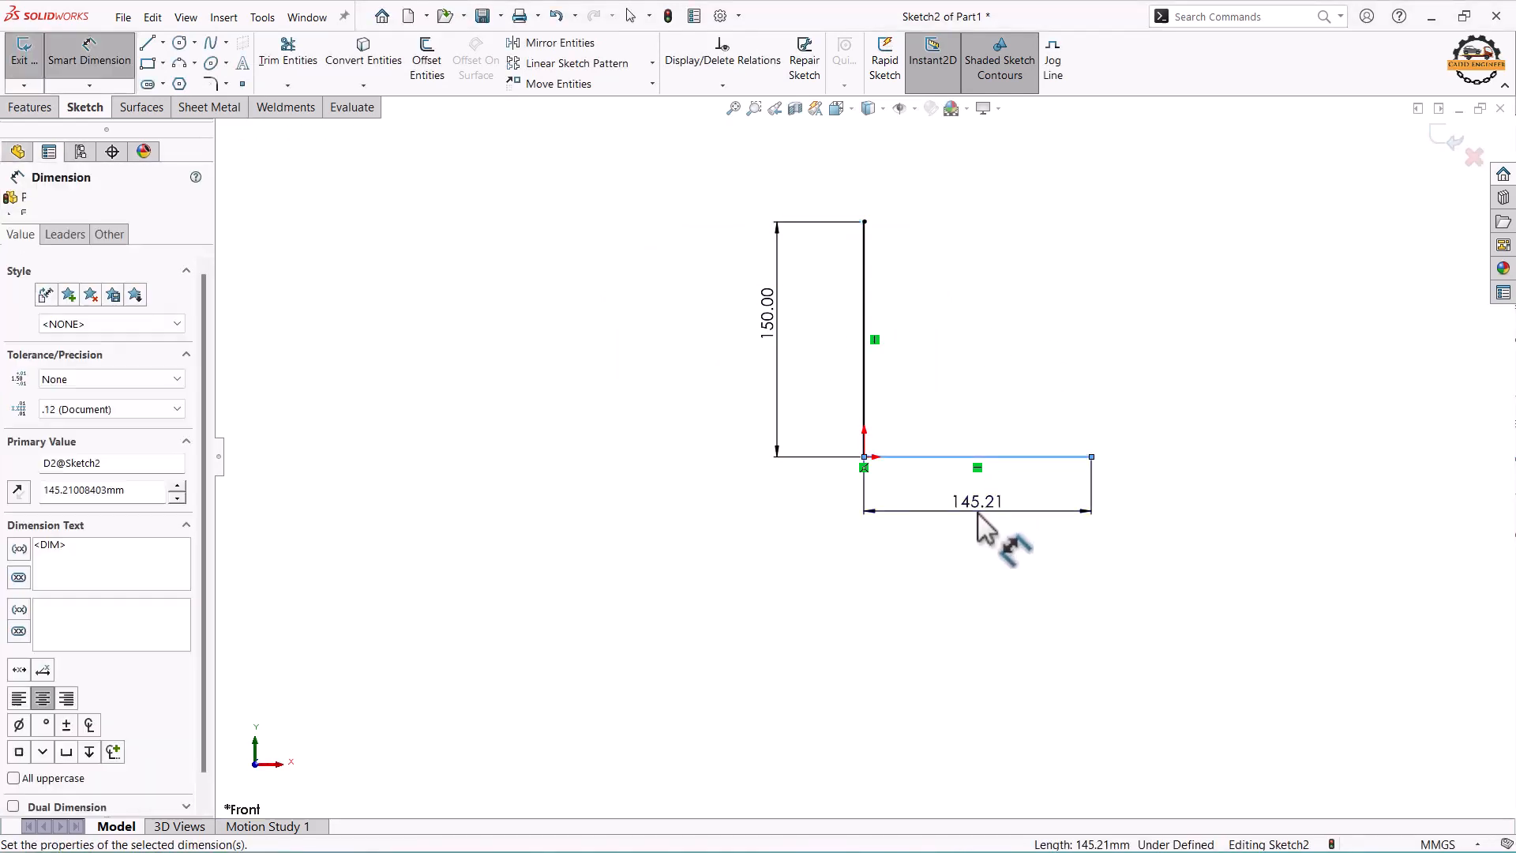
pyautogui.write('145')
pyautogui.press('Escape')
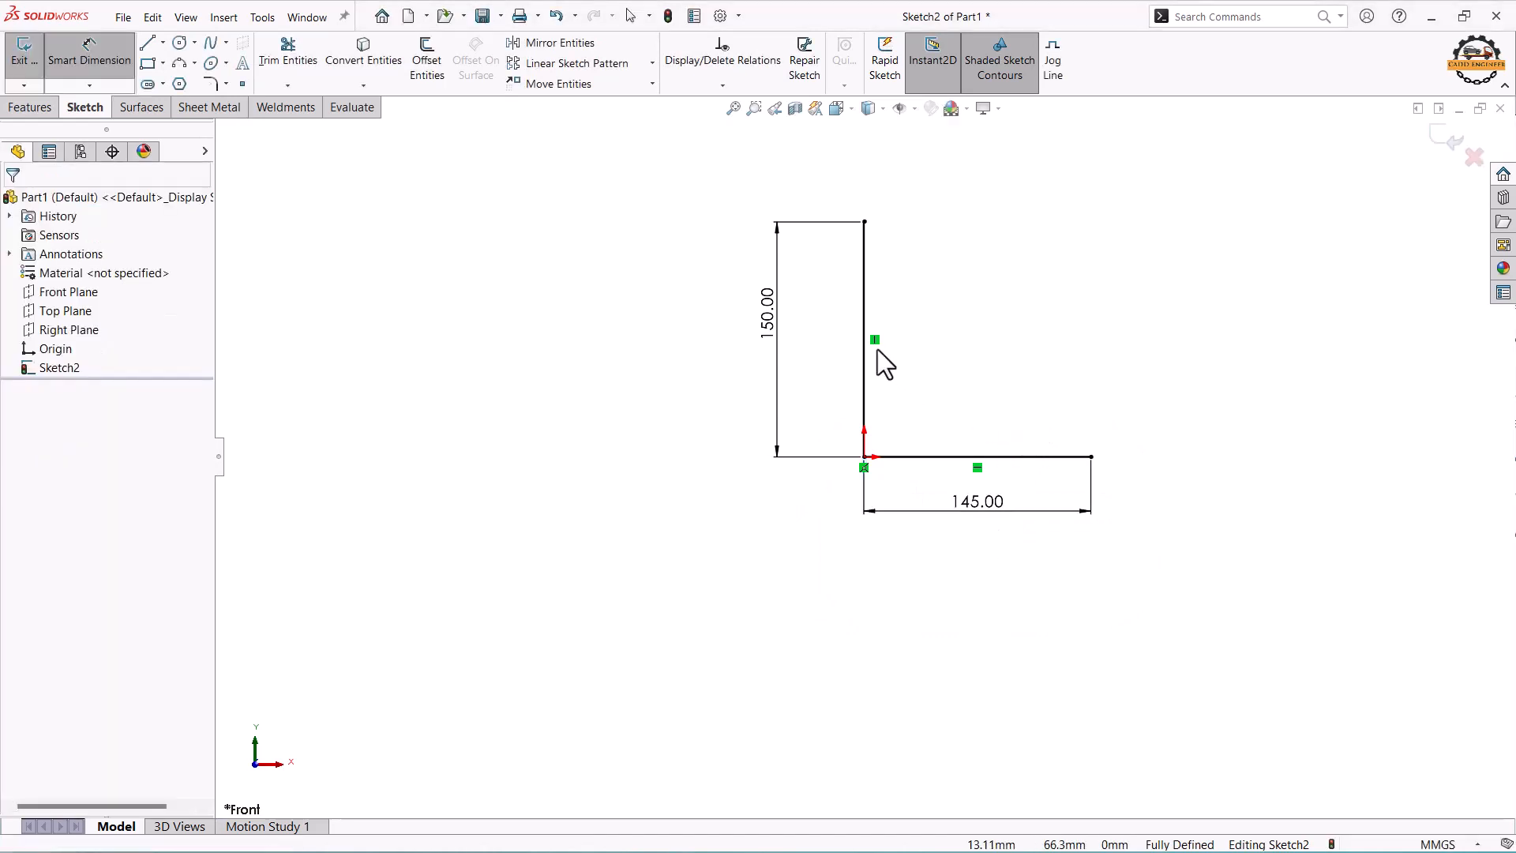
pyautogui.press('Escape')
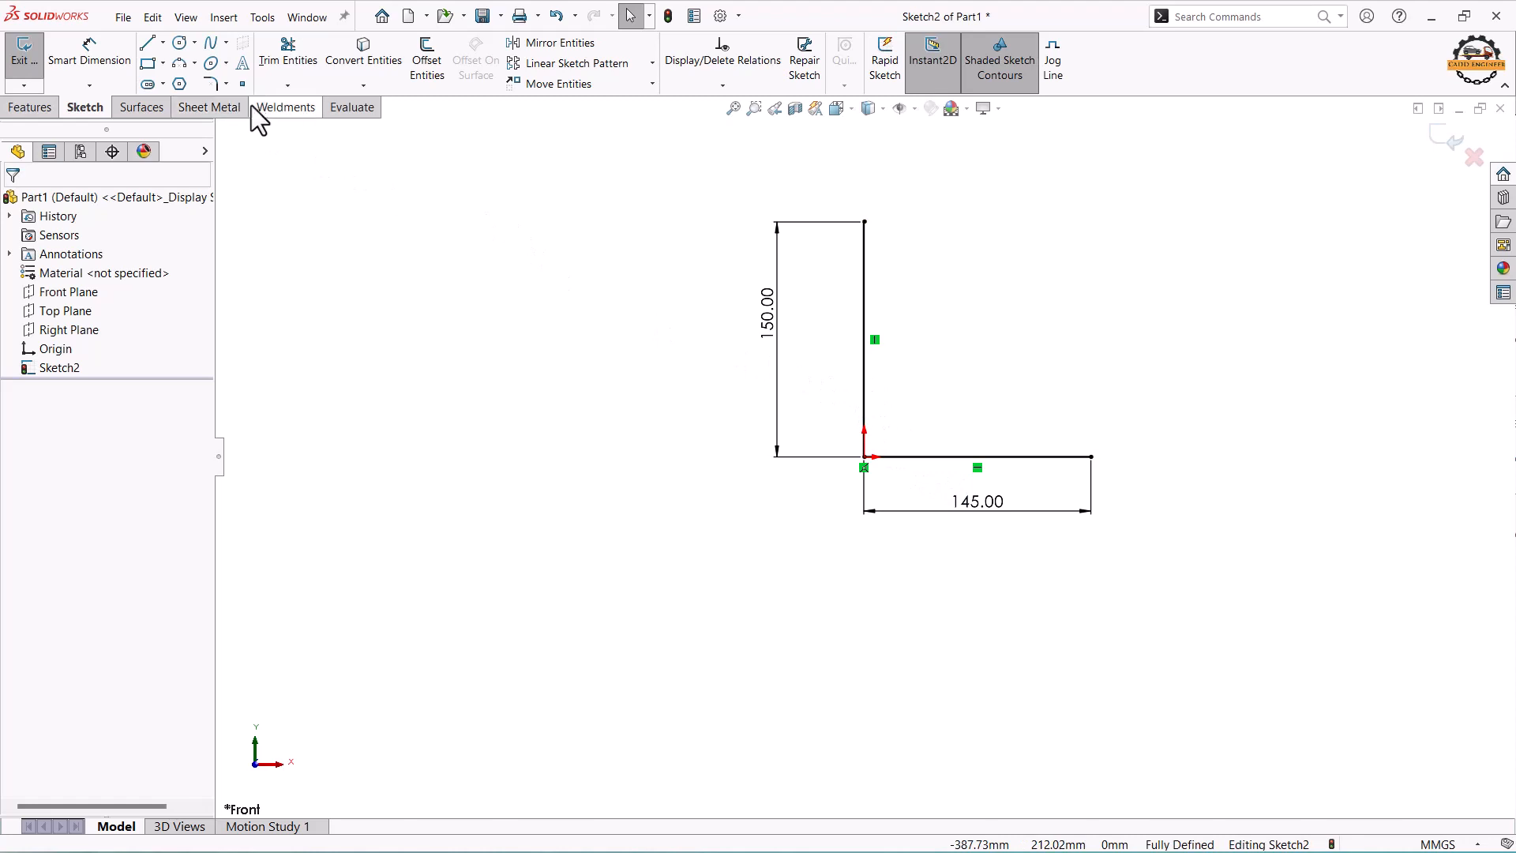
# Round the corner between the vertical and horizontal lines with a 90 mm sketch fillet and exit the sketch
pyautogui.click(212, 86)
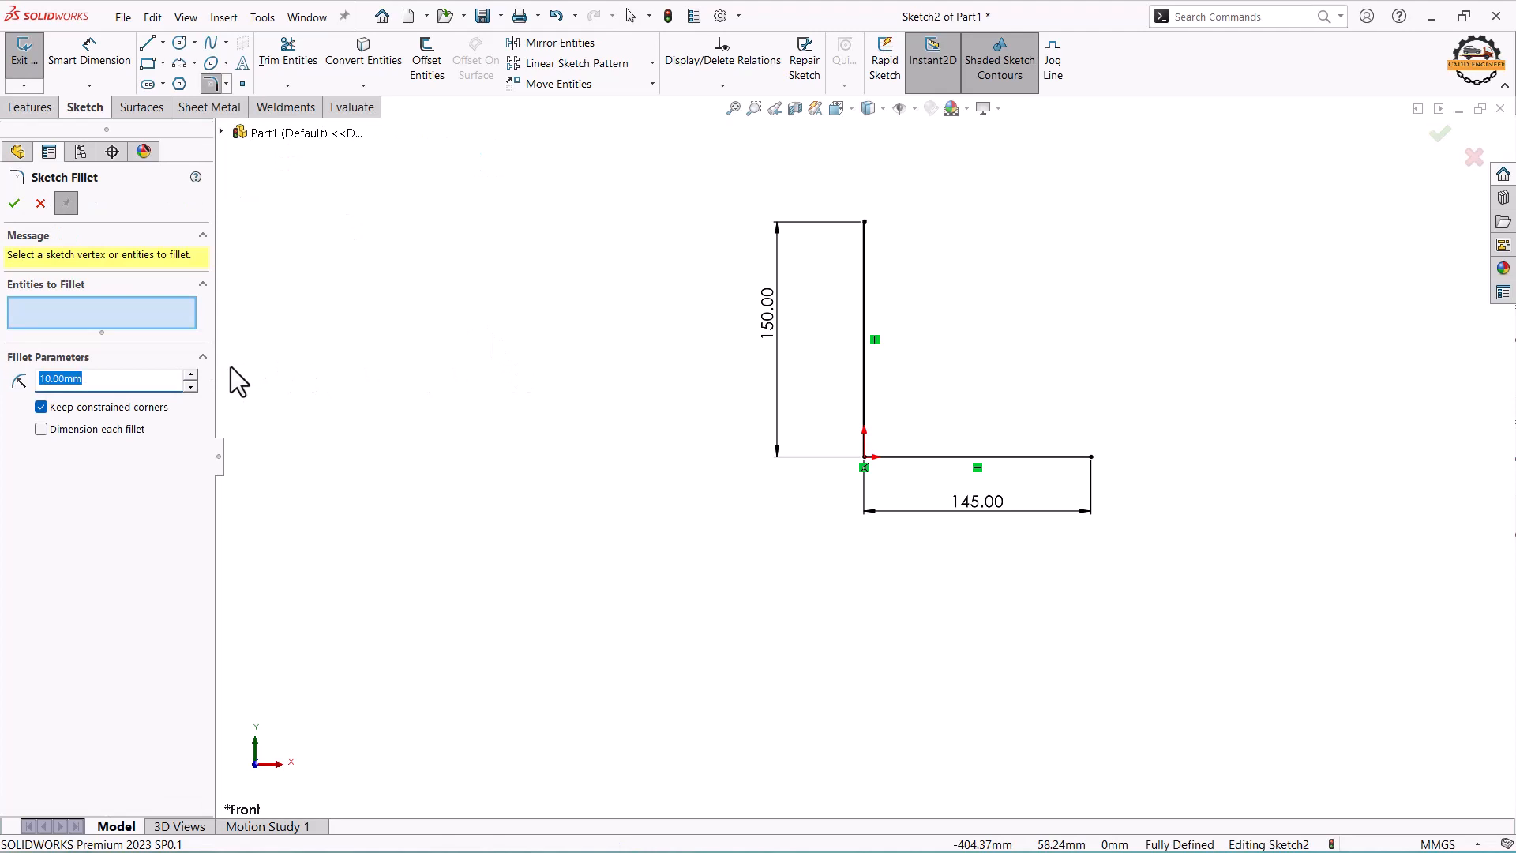
pyautogui.write('90')
pyautogui.press('Return')
pyautogui.click(869, 430)
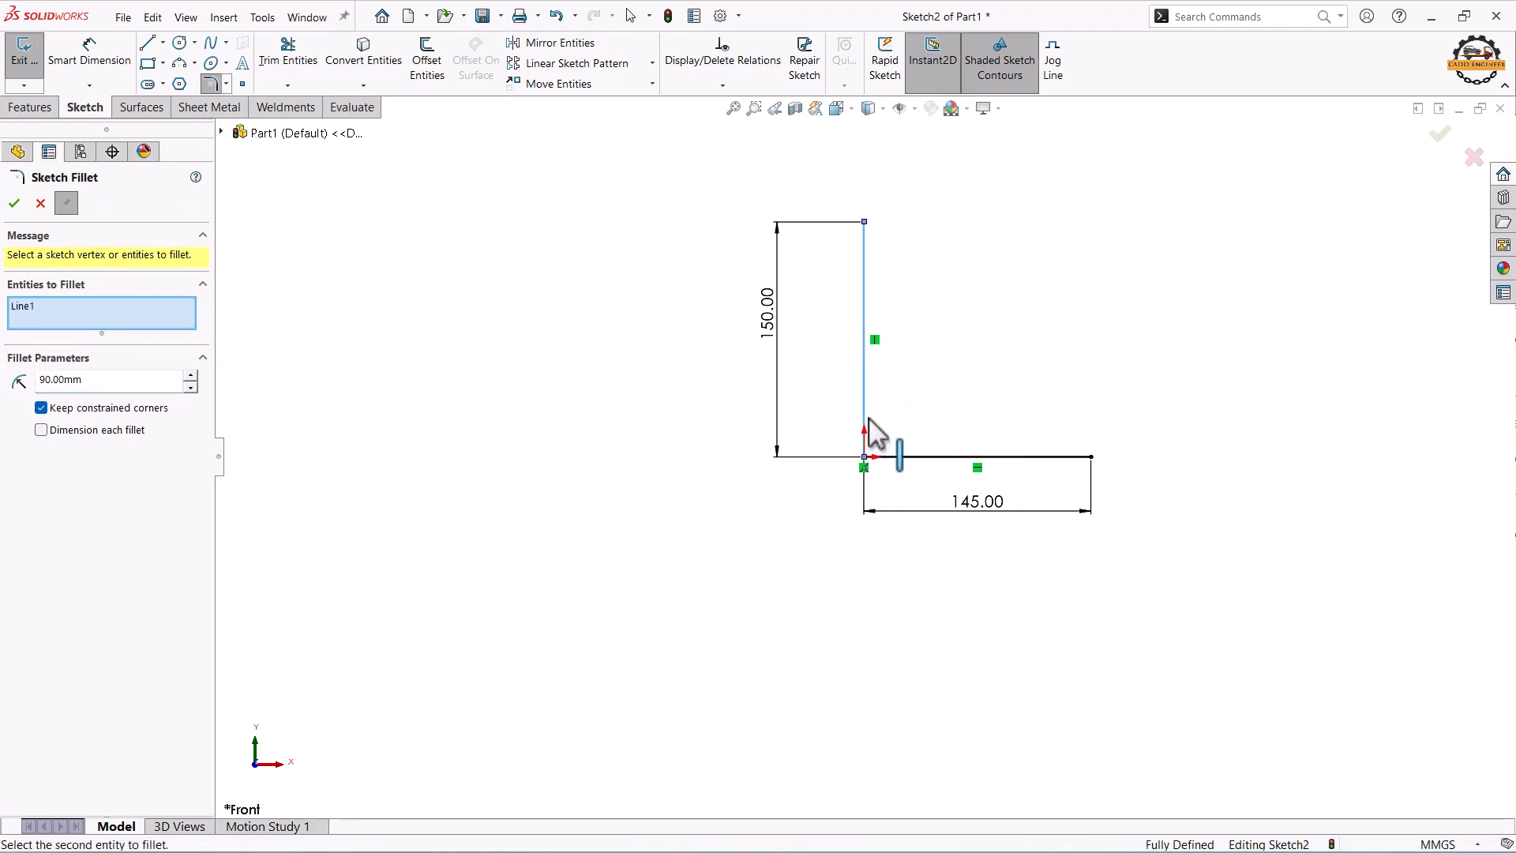
pyautogui.click(907, 455)
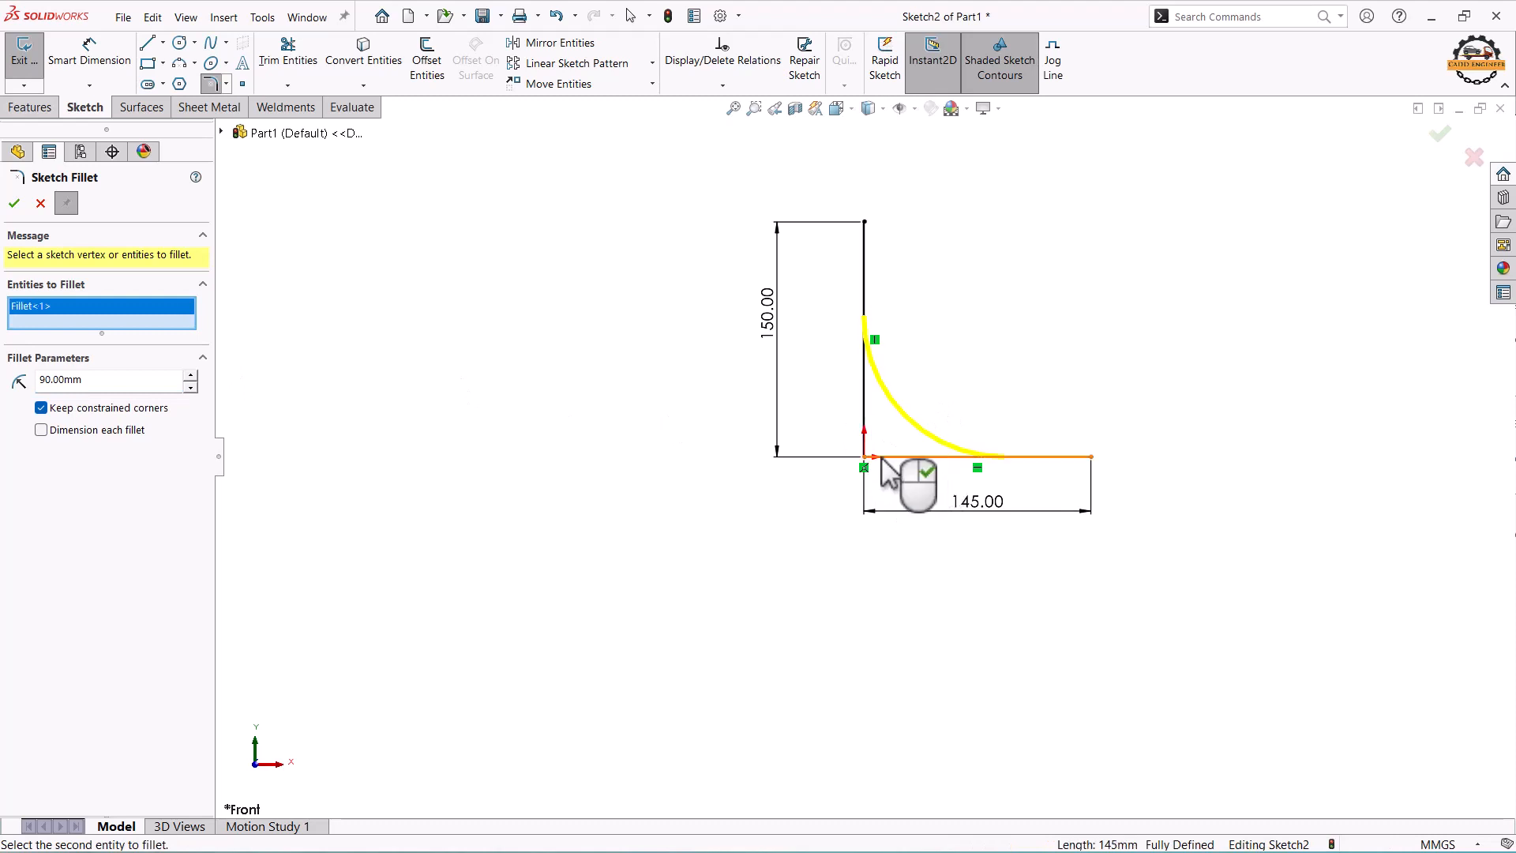
pyautogui.click(14, 204)
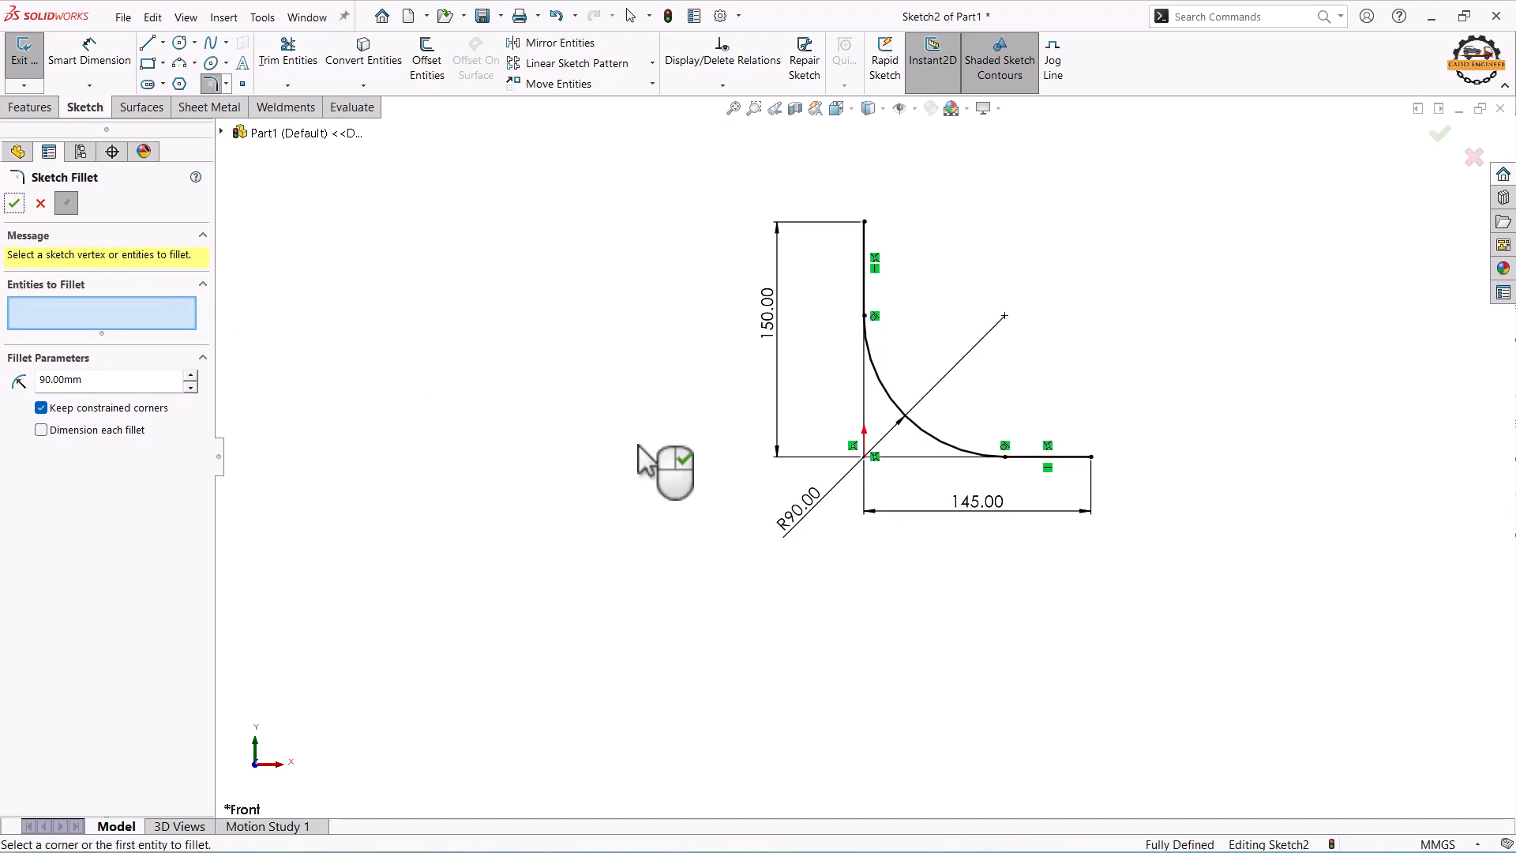
pyautogui.click(1437, 136)
pyautogui.click(1439, 136)
# Create a reference plane from the horizontal line and its free endpoint, perpendicular to the line
pyautogui.moveTo(1169, 278)
pyautogui.mouseDown(button='middle')
pyautogui.moveTo(1119, 327)
pyautogui.moveTo(1042, 352)
pyautogui.moveTo(1059, 372)
pyautogui.moveTo(1058, 332)
pyautogui.mouseUp(button='middle')
pyautogui.scroll(-1, 1058, 331)
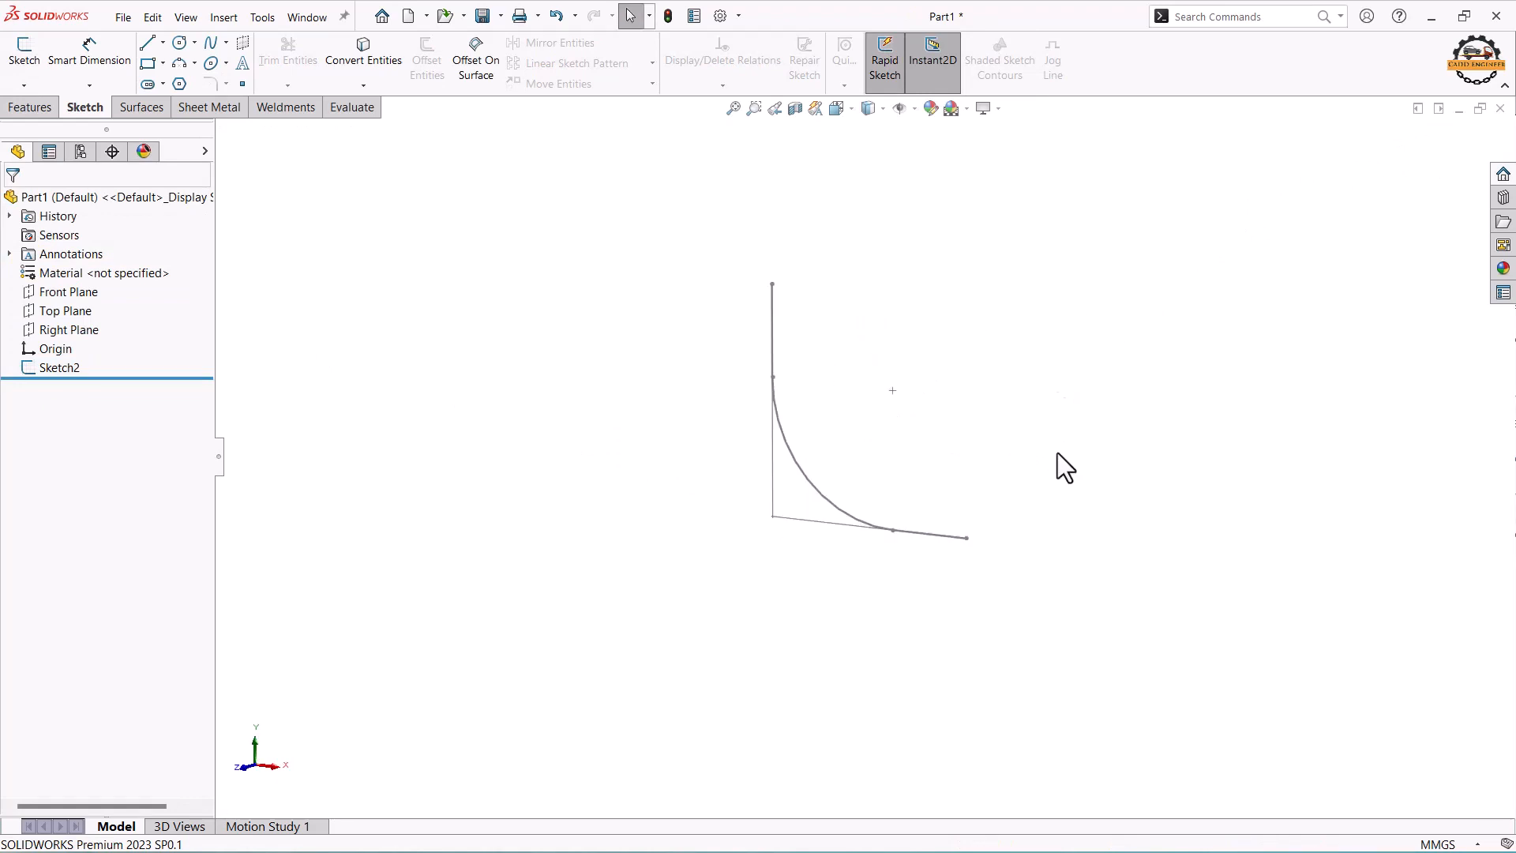
pyautogui.scroll(-1, 1058, 453)
pyautogui.moveTo(974, 414); pyautogui.dragTo(975, 423, button='middle')
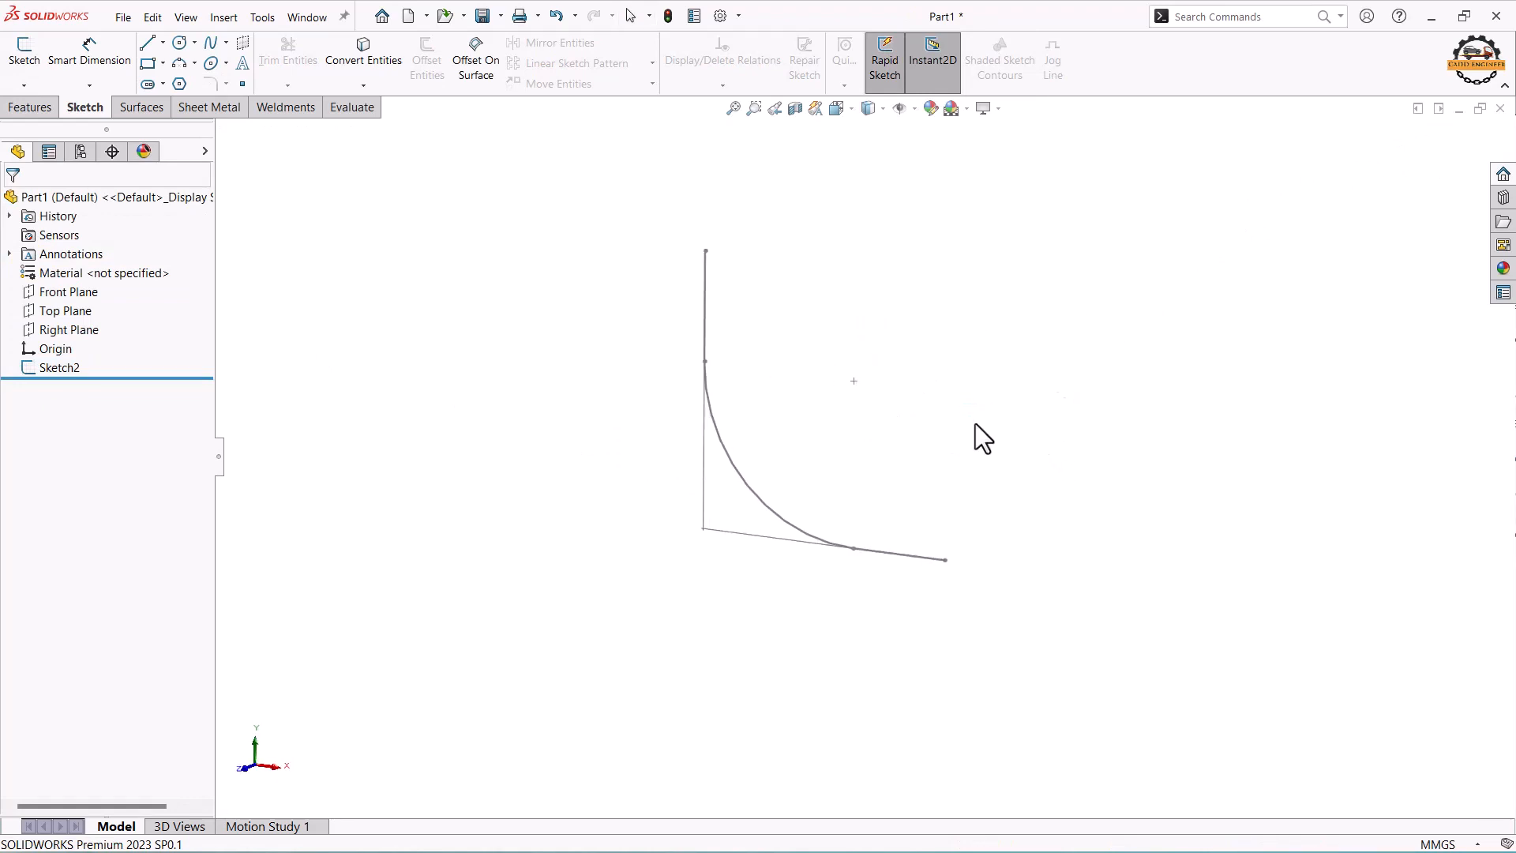
pyautogui.click(49, 109)
pyautogui.click(778, 86)
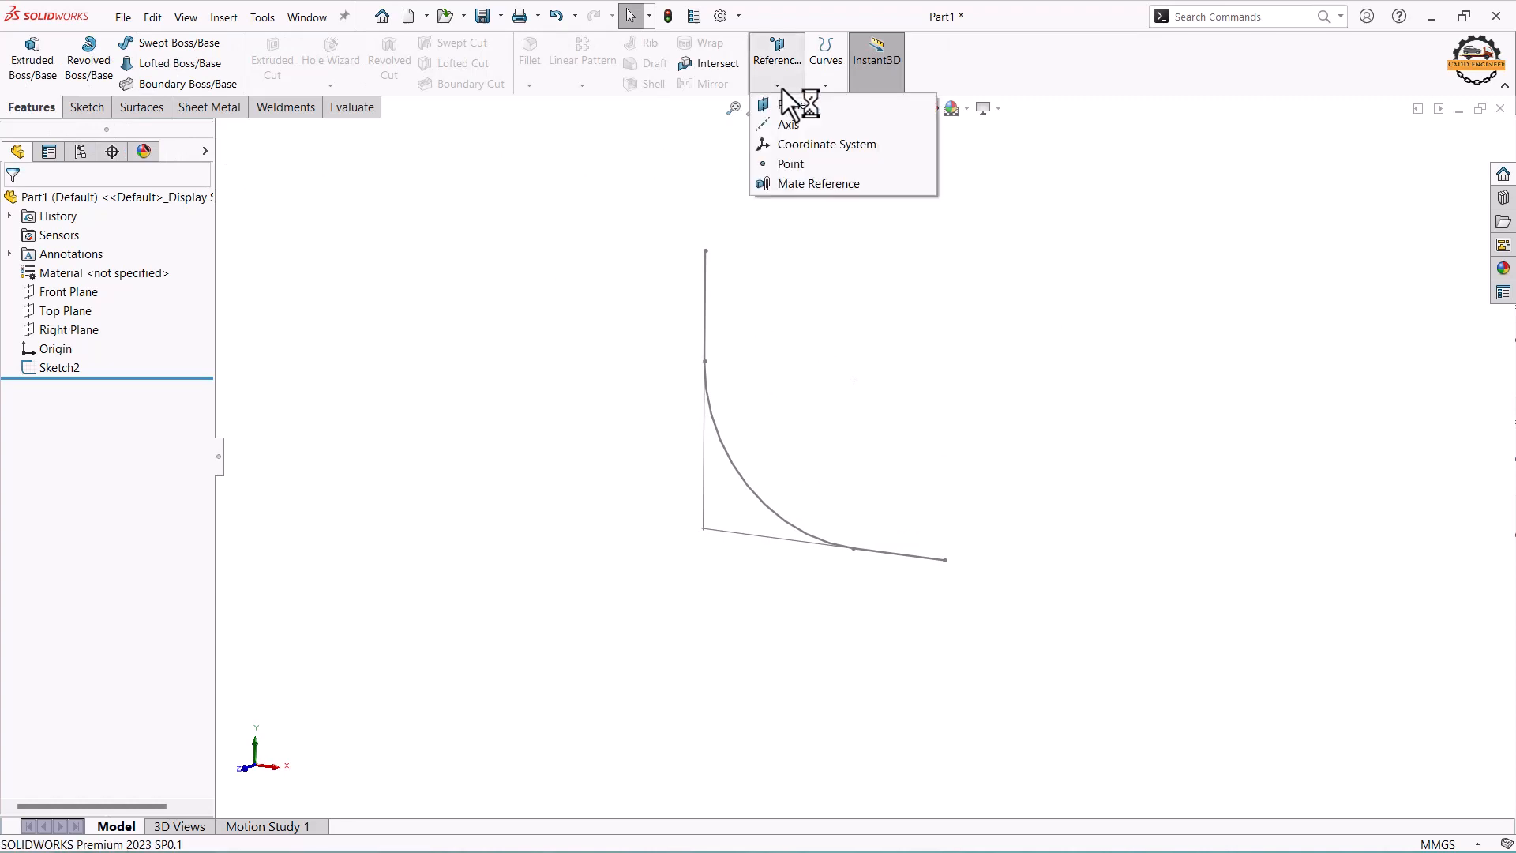
pyautogui.click(794, 105)
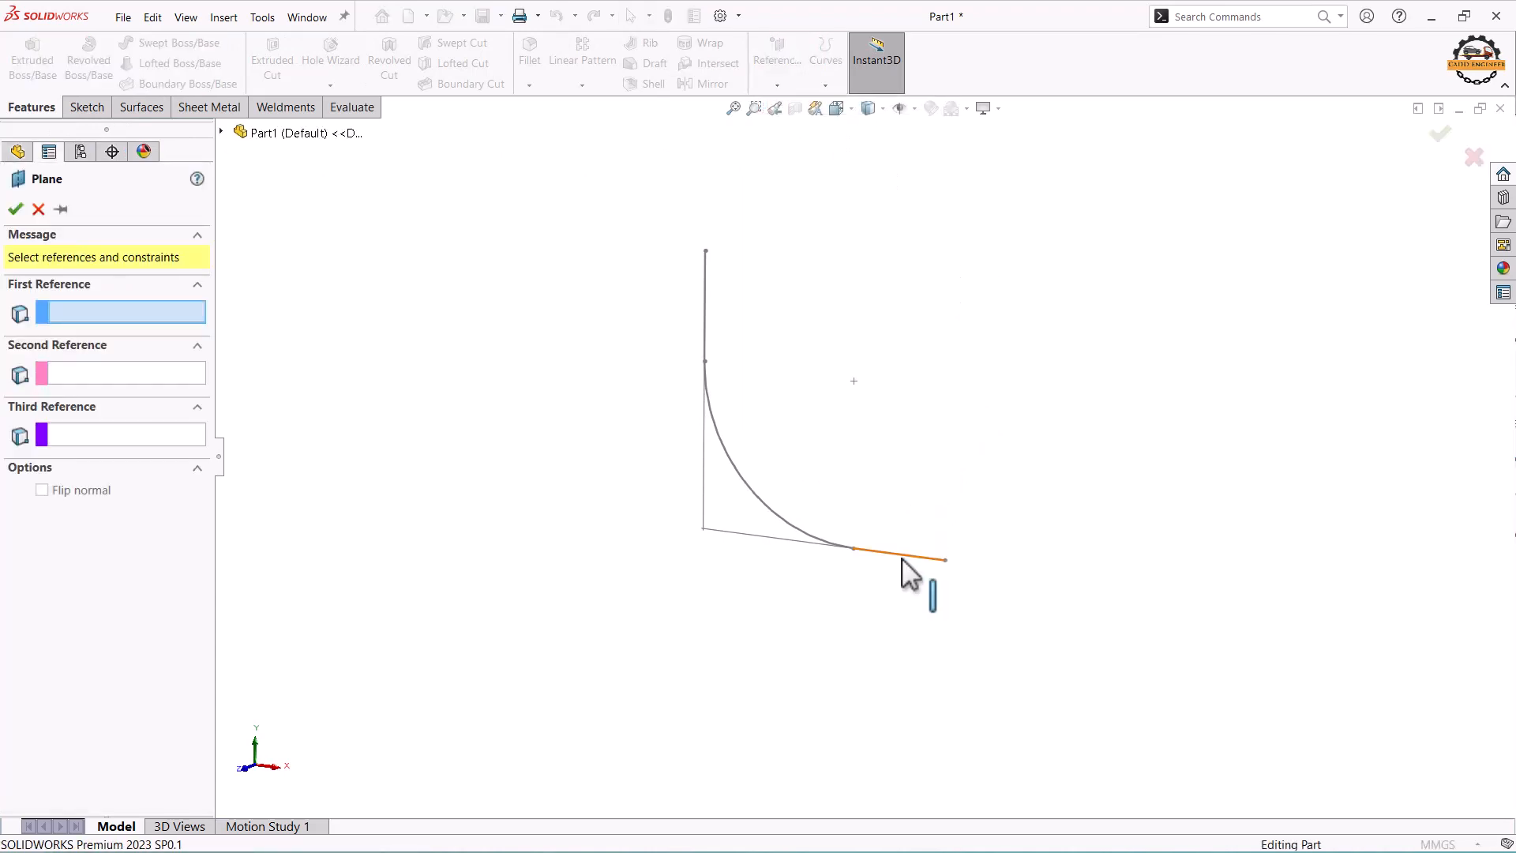
pyautogui.click(936, 558)
pyautogui.click(945, 560)
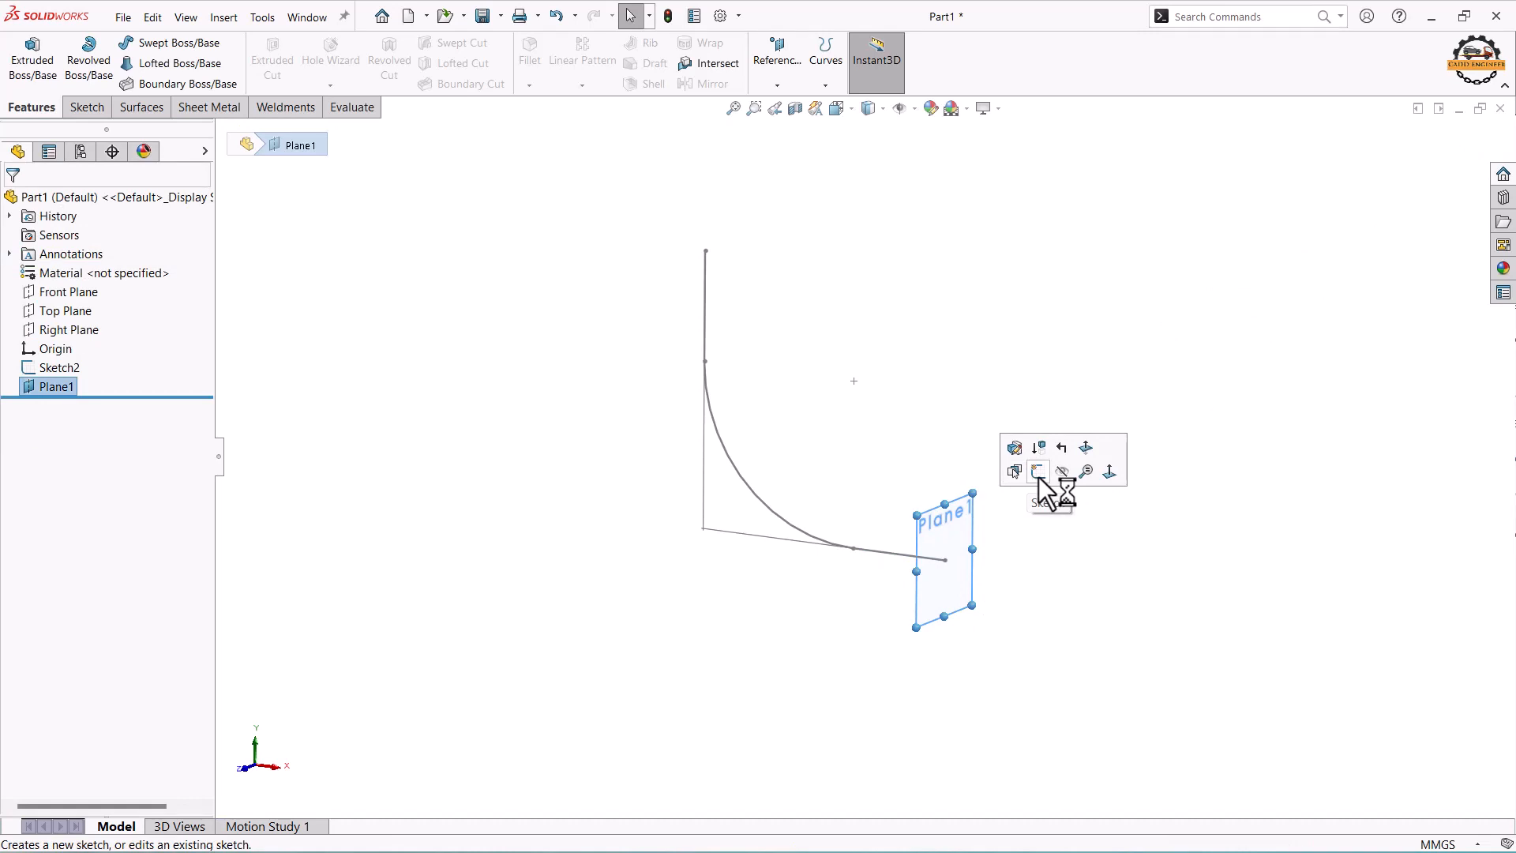
# On the new plane, sketch two concentric circles about 38 mm and 19 mm in diameter, centred on the path's endpoint
pyautogui.click(1039, 476)
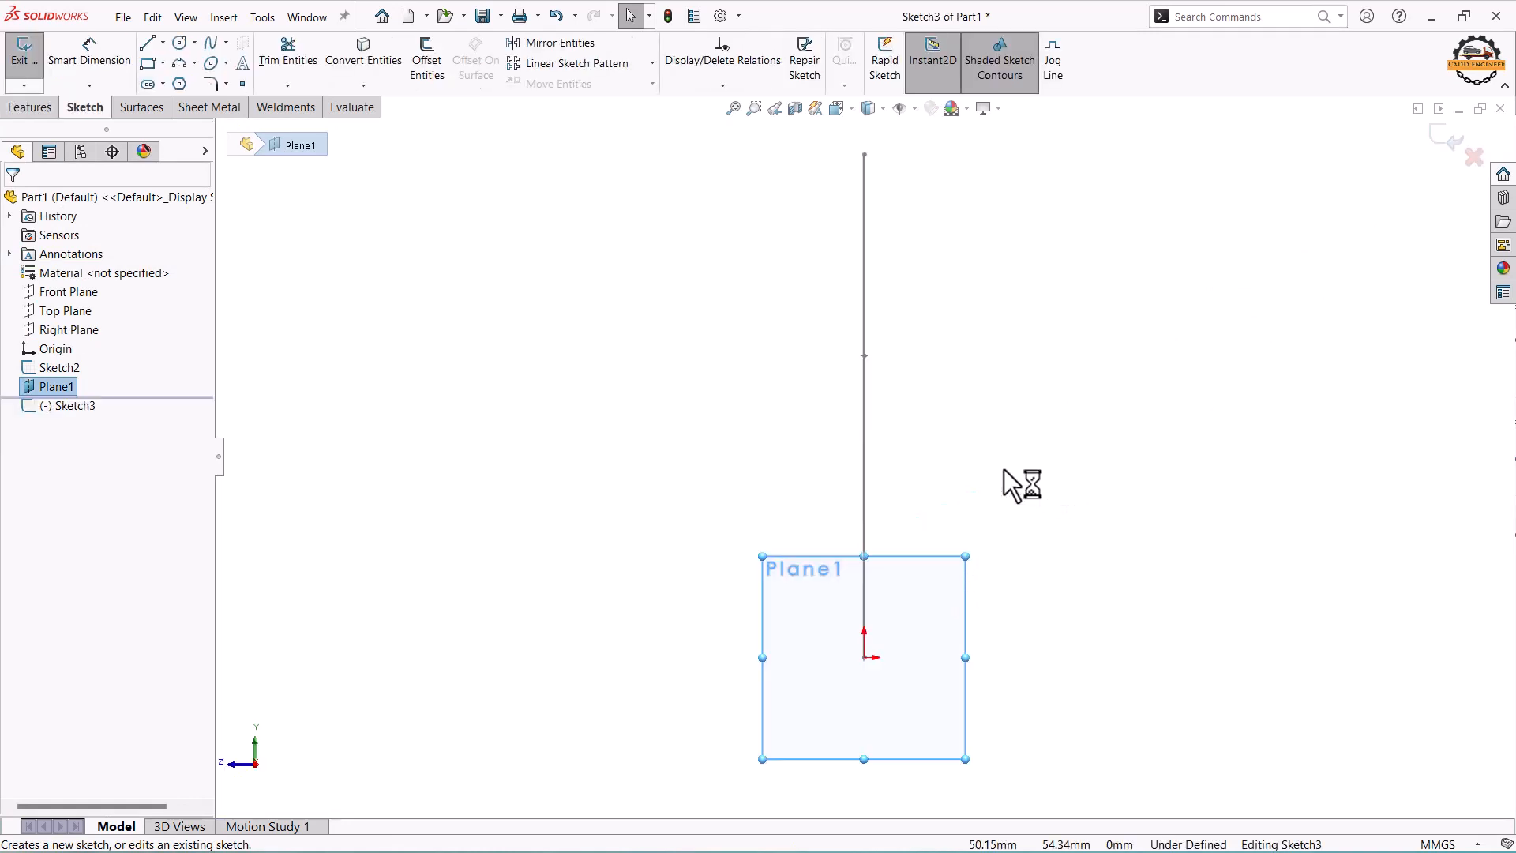
pyautogui.click(181, 43)
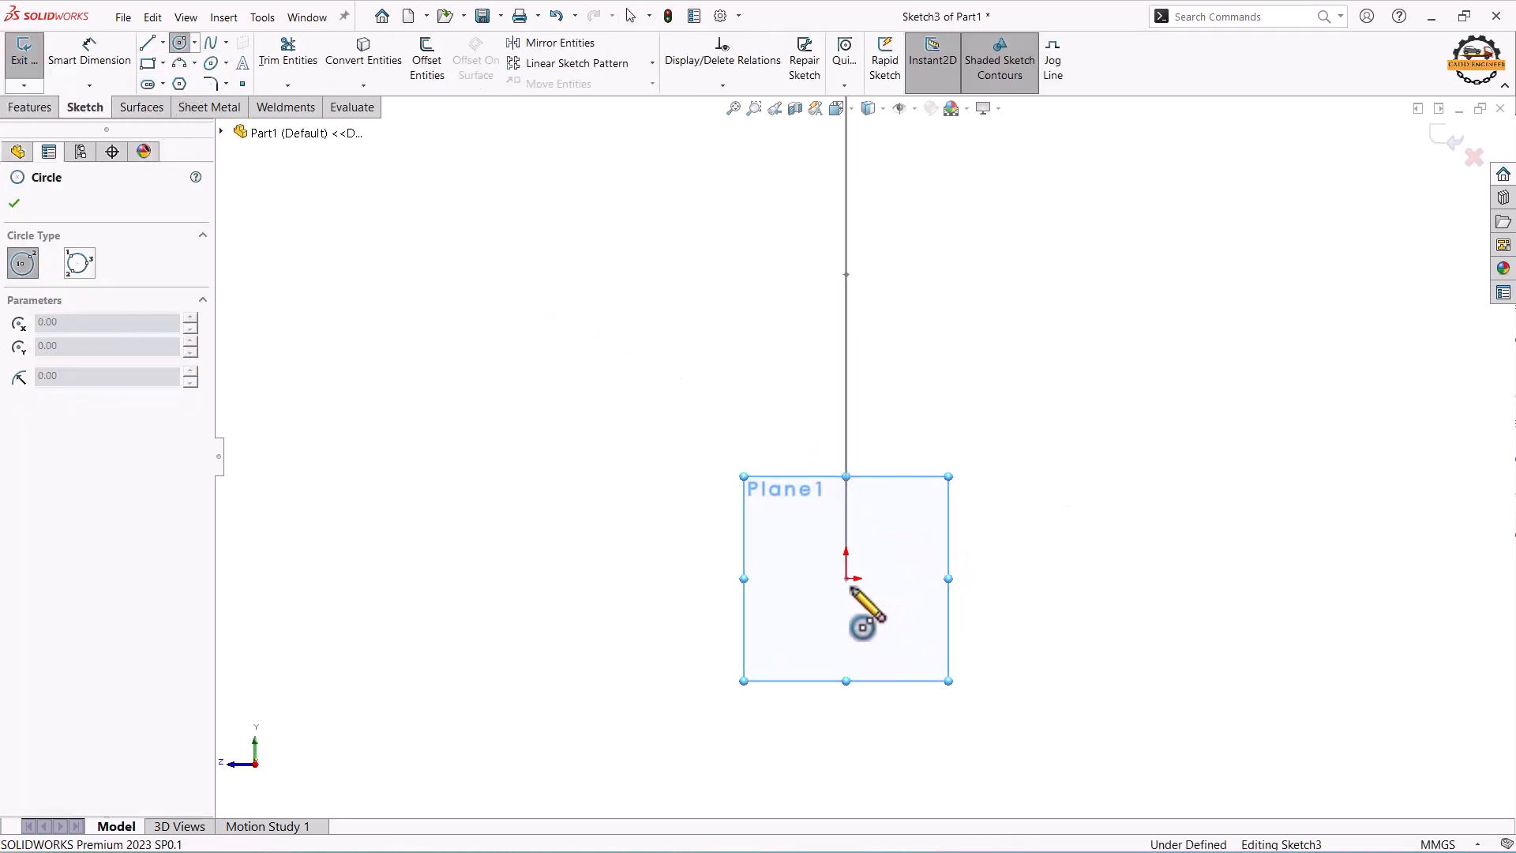
pyautogui.click(846, 578)
pyautogui.click(867, 639)
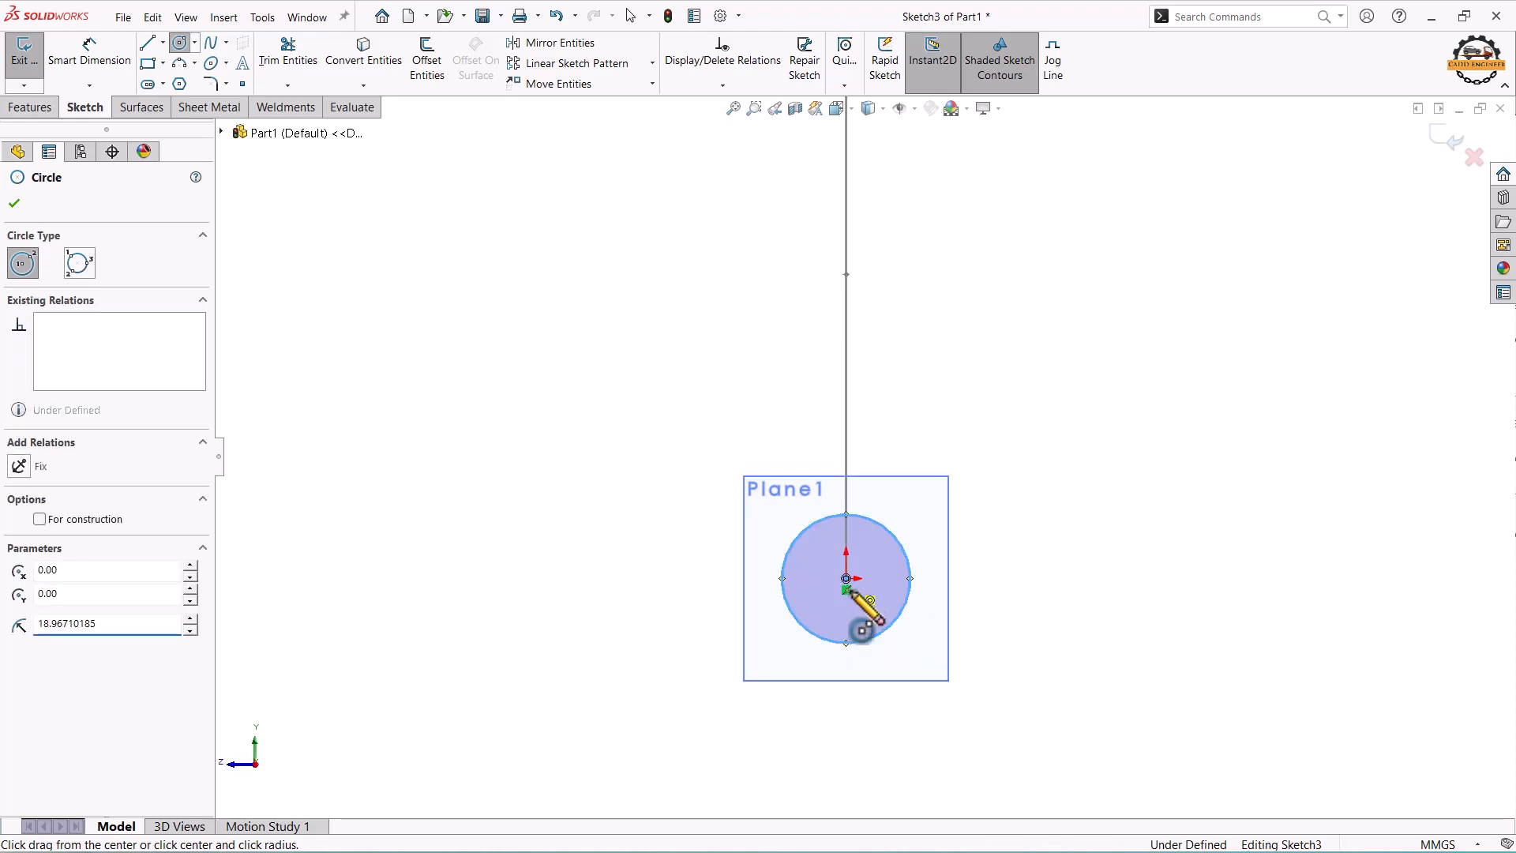
pyautogui.click(846, 578)
pyautogui.click(869, 601)
# Dimension the inner circle's diameter as 65 mm
pyautogui.click(71, 63)
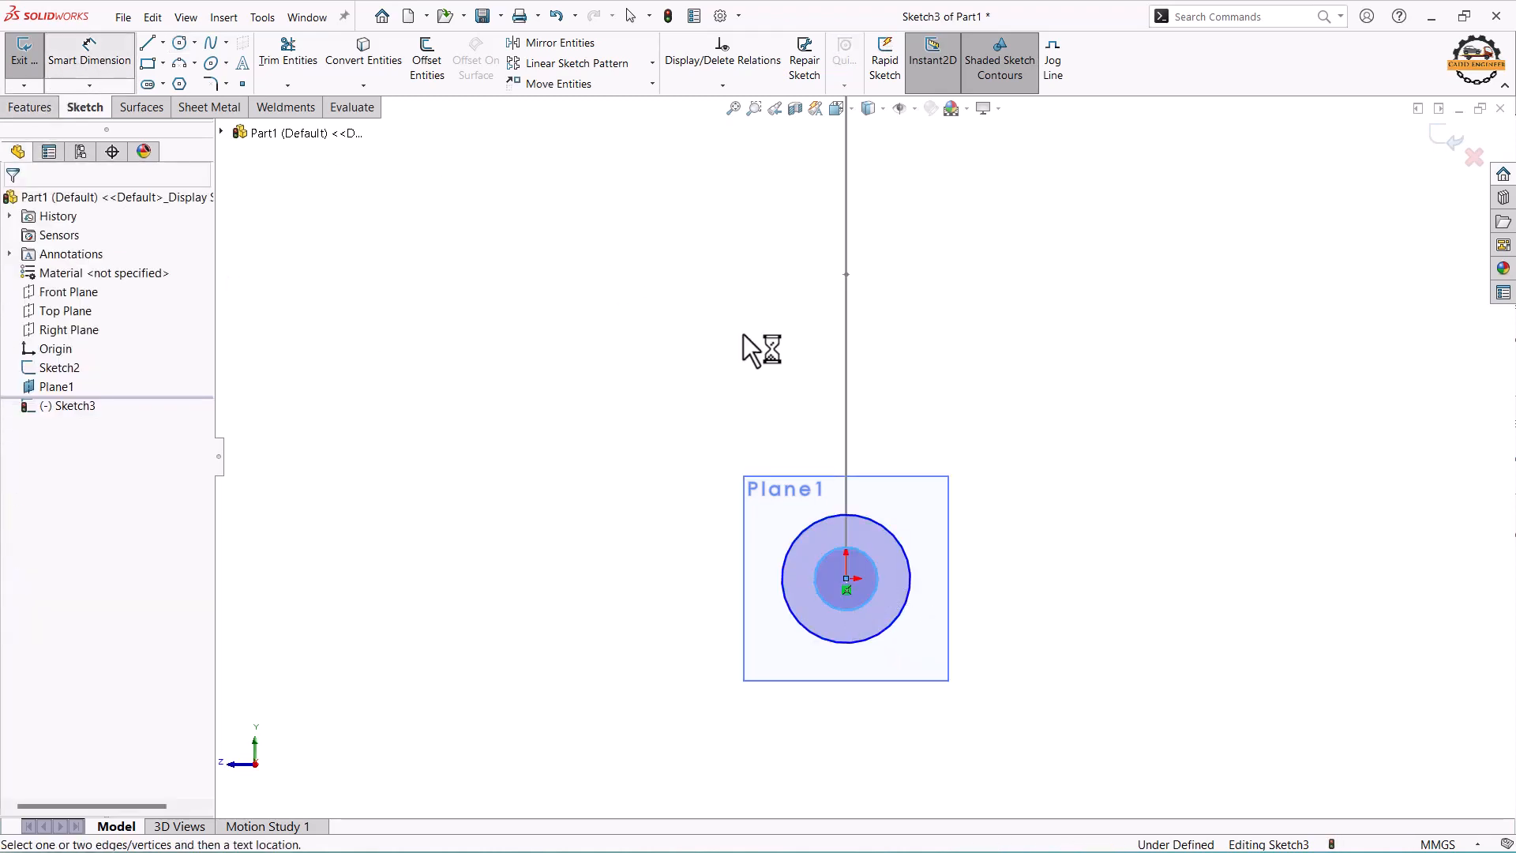
pyautogui.click(871, 558)
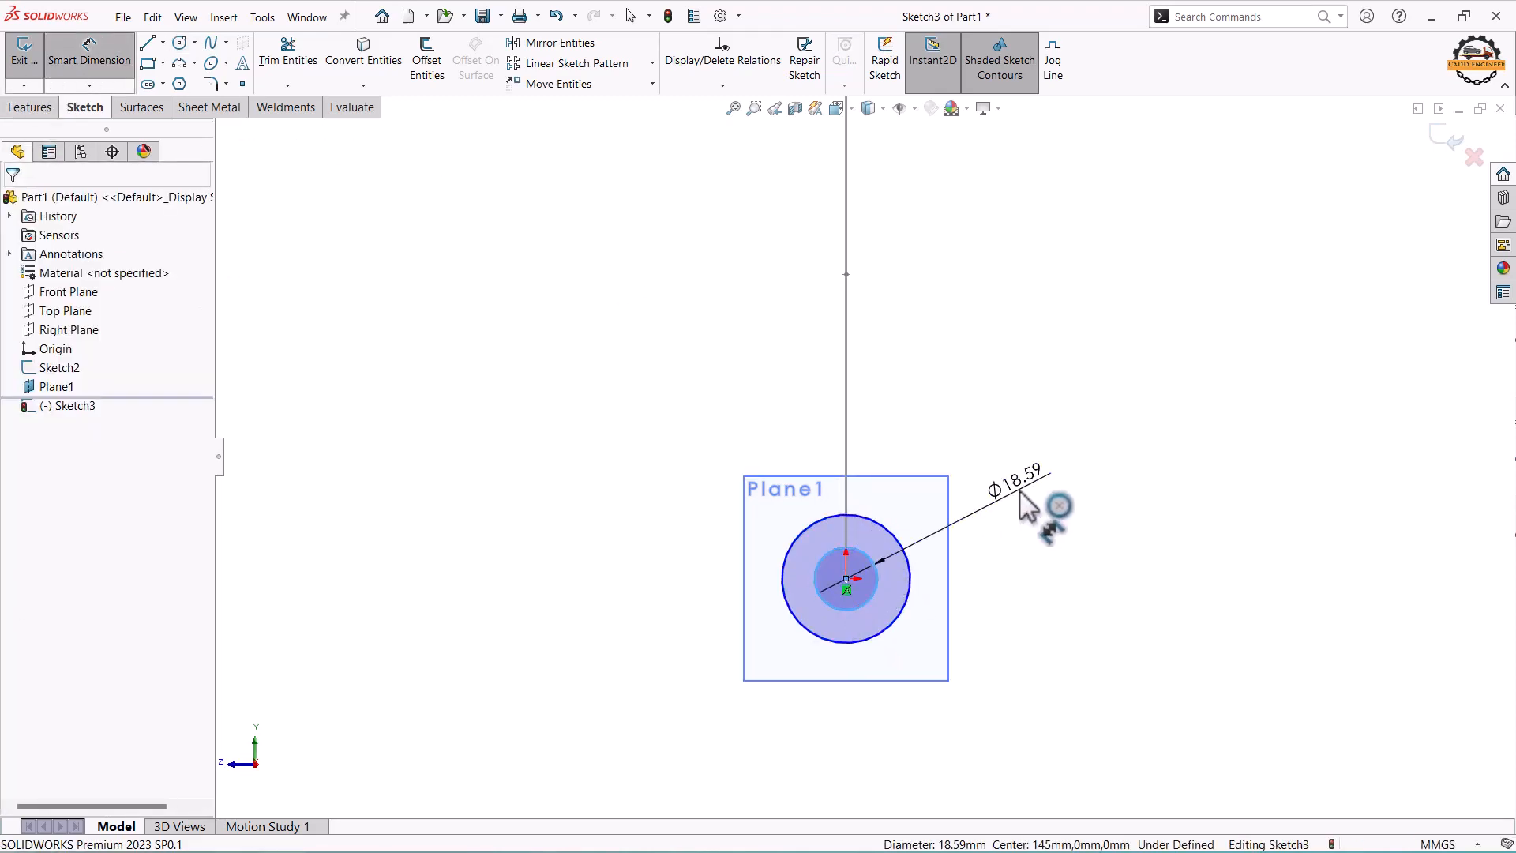
pyautogui.click(1020, 491)
pyautogui.write('65')
pyautogui.press('Return')
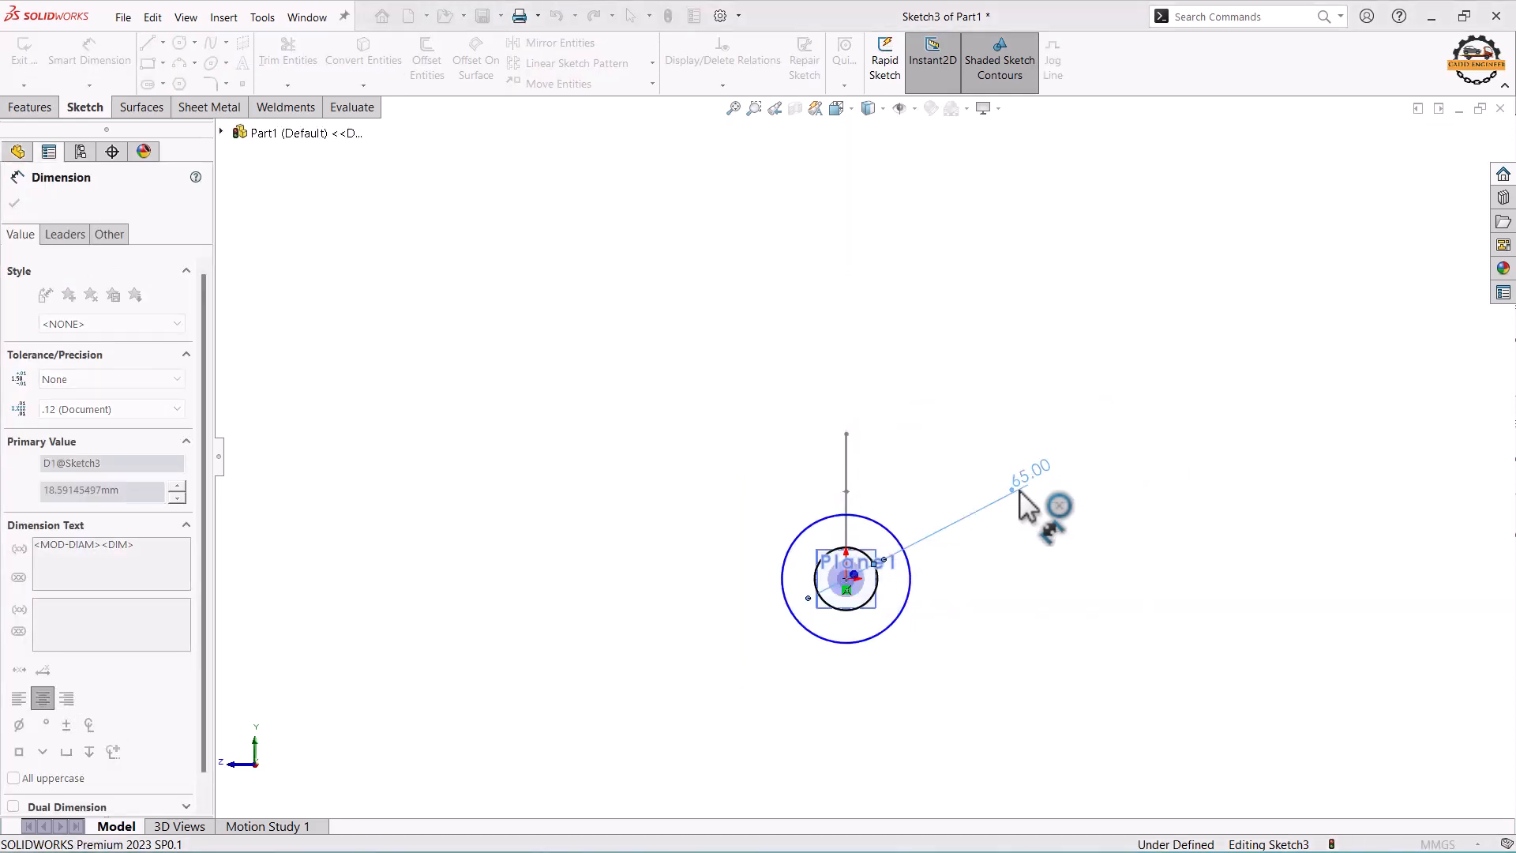
# Dimension the outer circle's diameter as 97 mm and exit the sketch
pyautogui.click(910, 576)
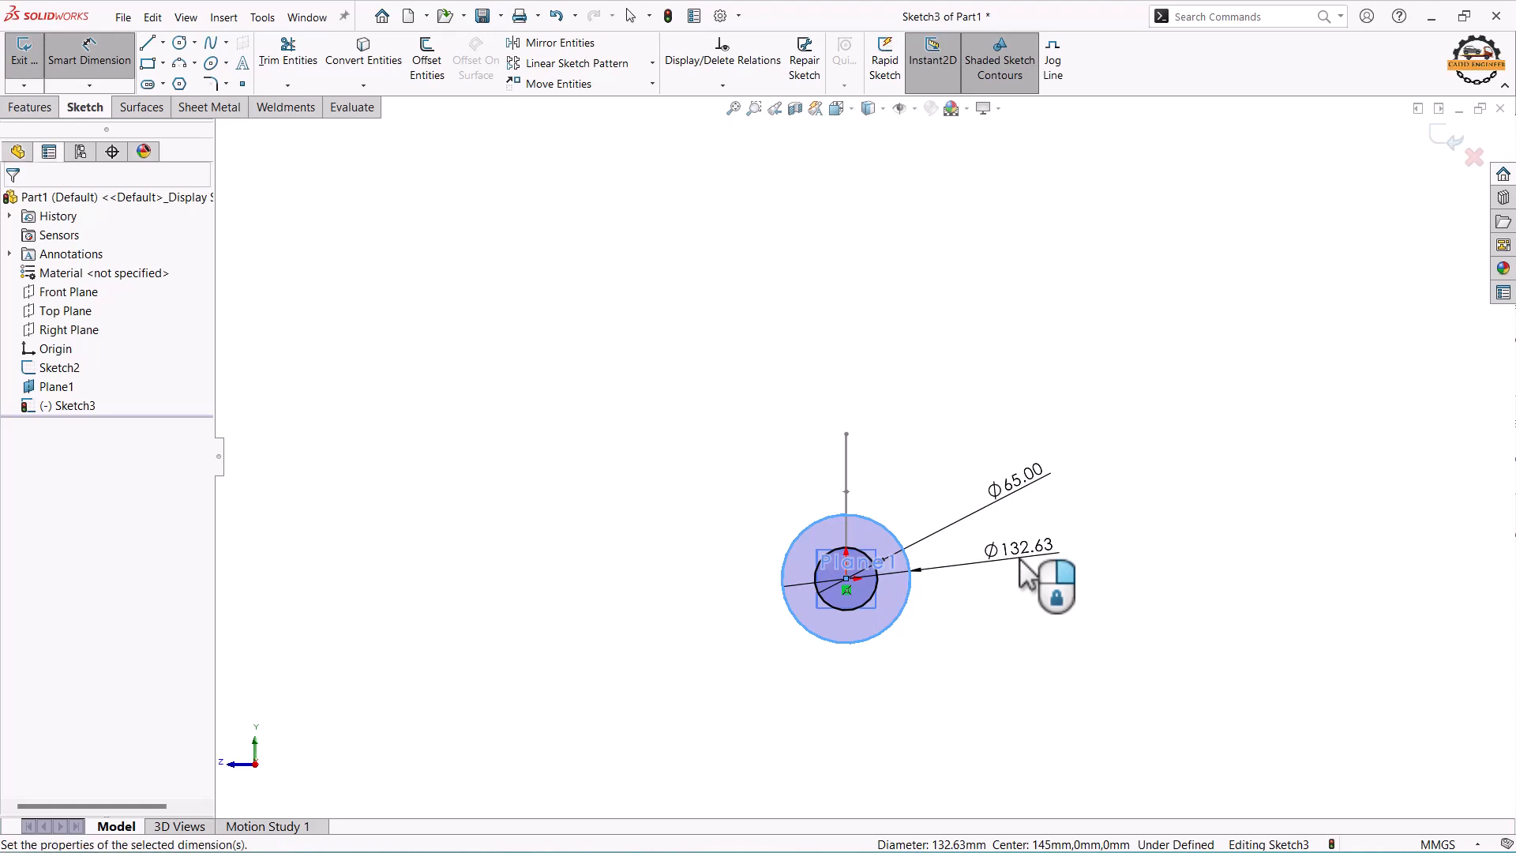
pyautogui.click(1021, 560)
pyautogui.write('97')
pyautogui.press('Return')
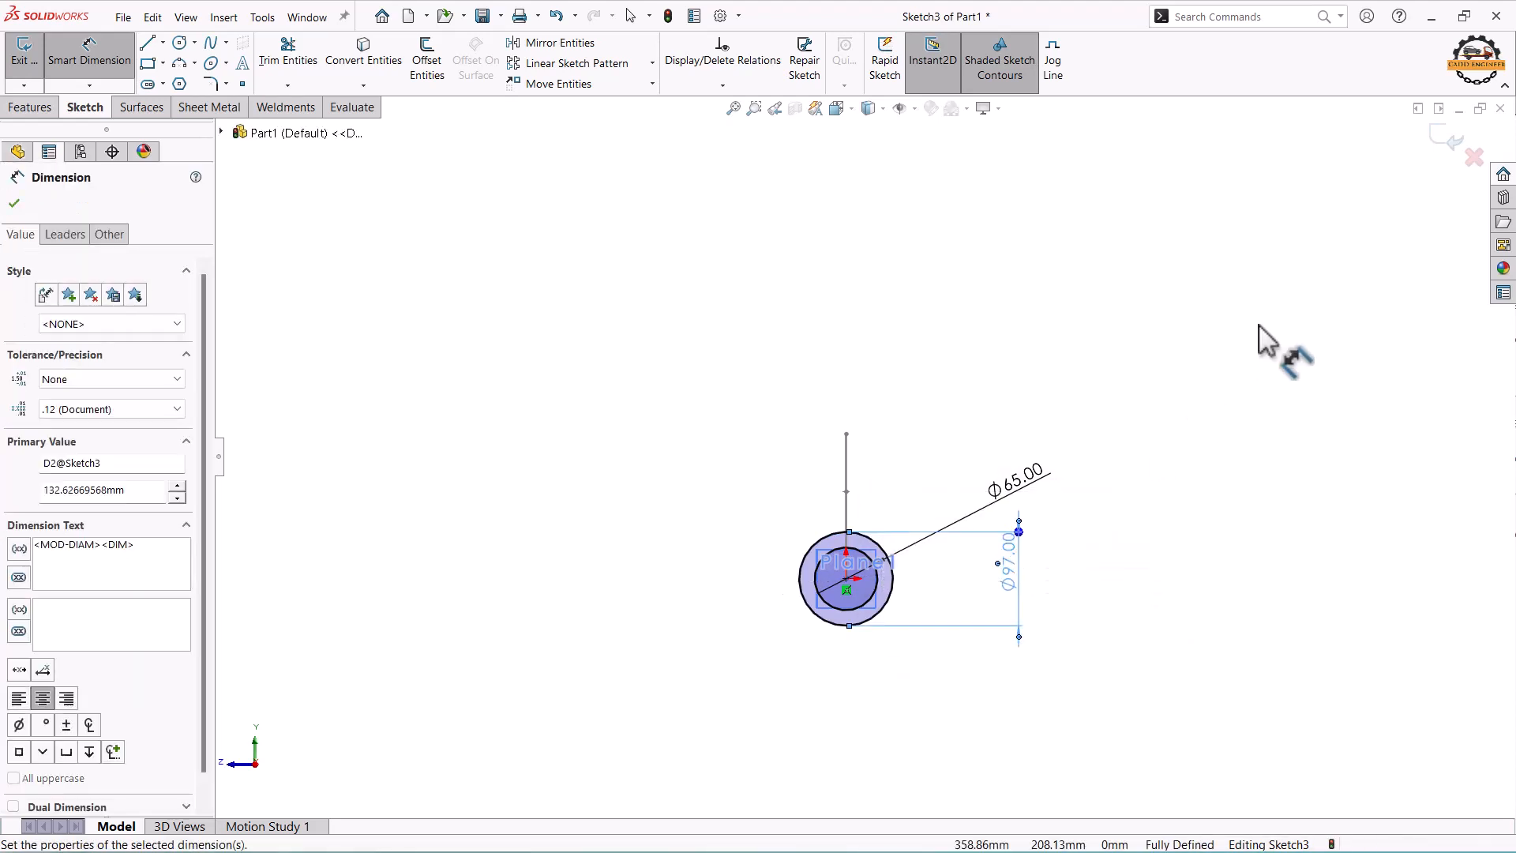
pyautogui.click(1437, 140)
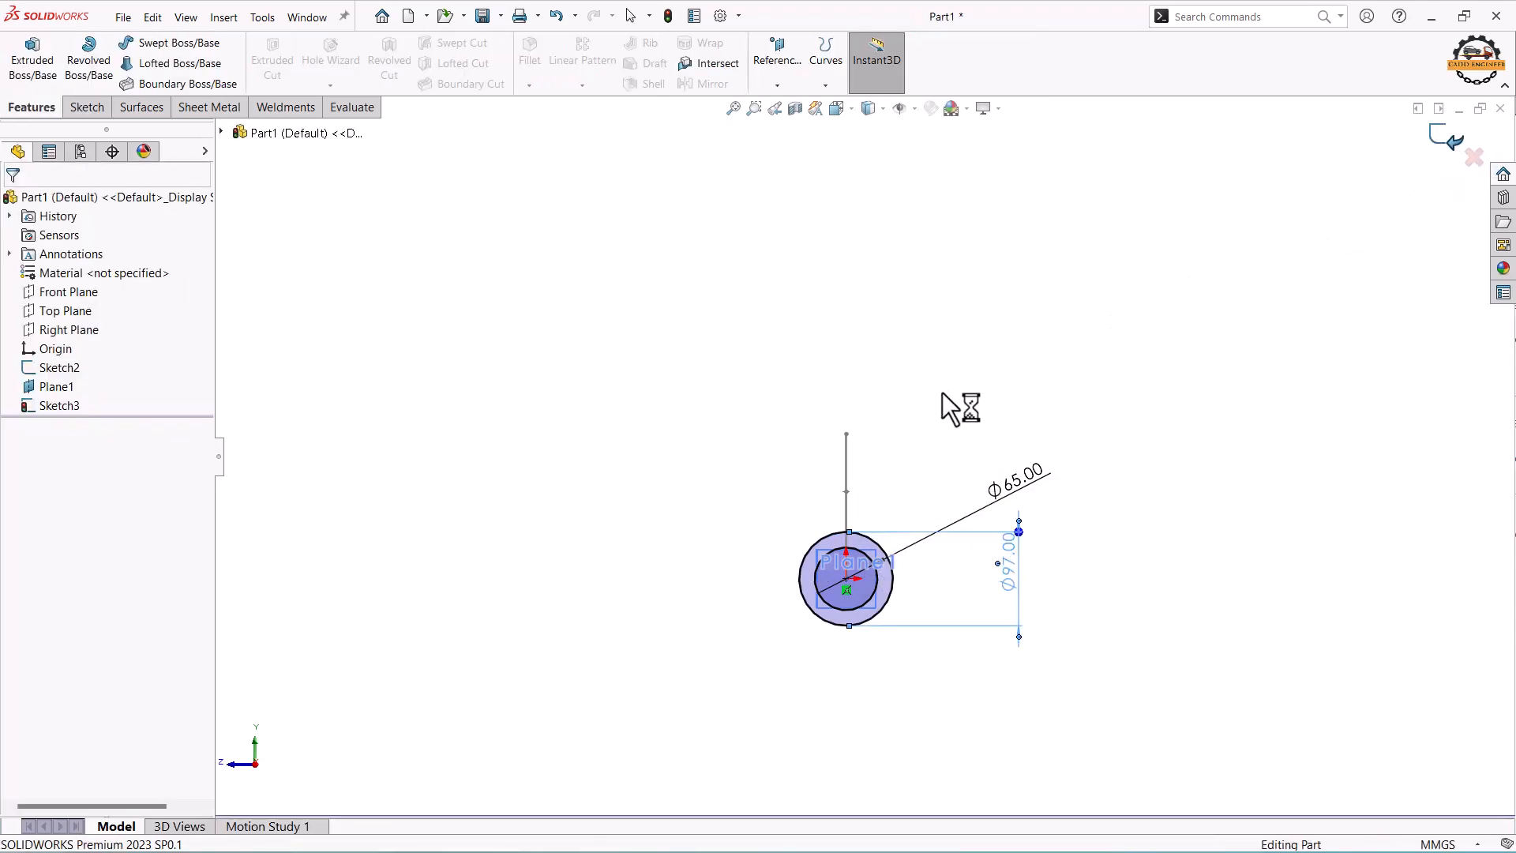
# Sweep the two-circle profile along the filleted path to create the hollow pipe elbow
pyautogui.moveTo(888, 474)
pyautogui.mouseDown(button='middle')
pyautogui.moveTo(998, 416)
pyautogui.moveTo(961, 450)
pyautogui.moveTo(836, 660)
pyautogui.moveTo(864, 642)
pyautogui.moveTo(845, 624)
pyautogui.mouseUp(button='middle')
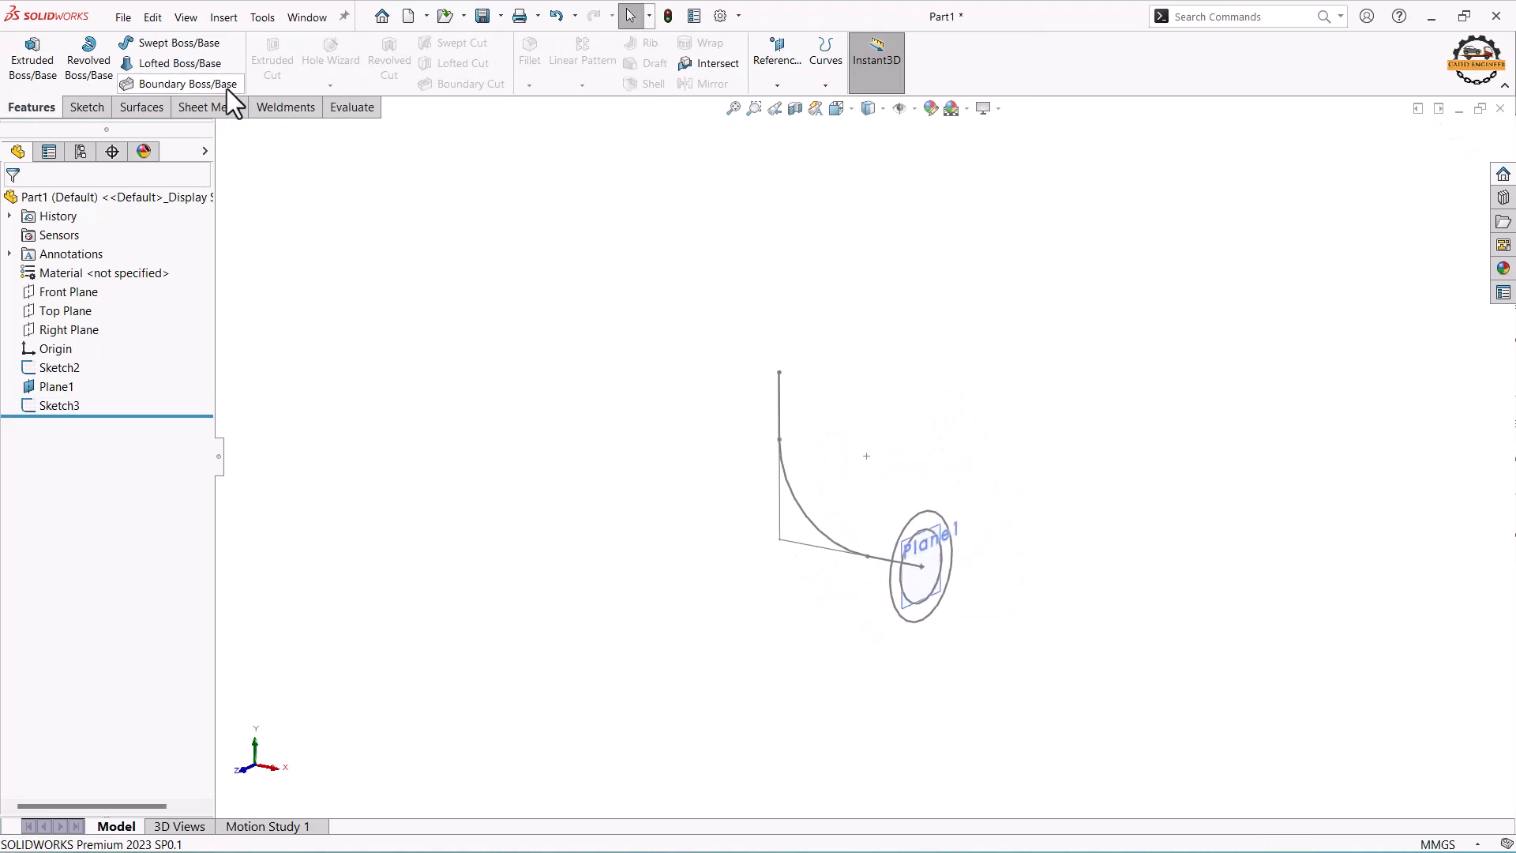
pyautogui.click(186, 46)
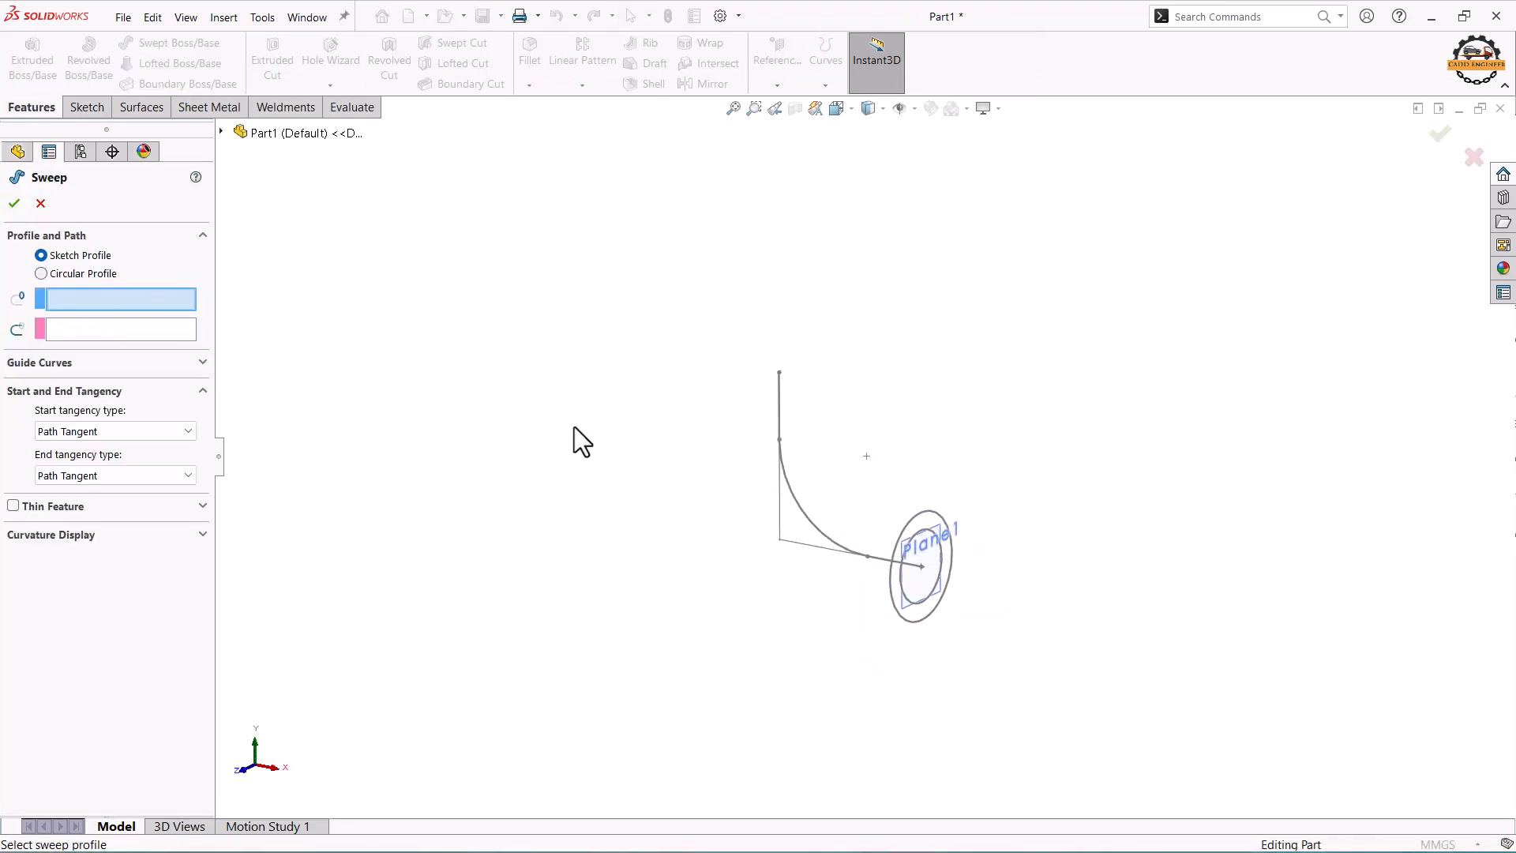
pyautogui.click(913, 521)
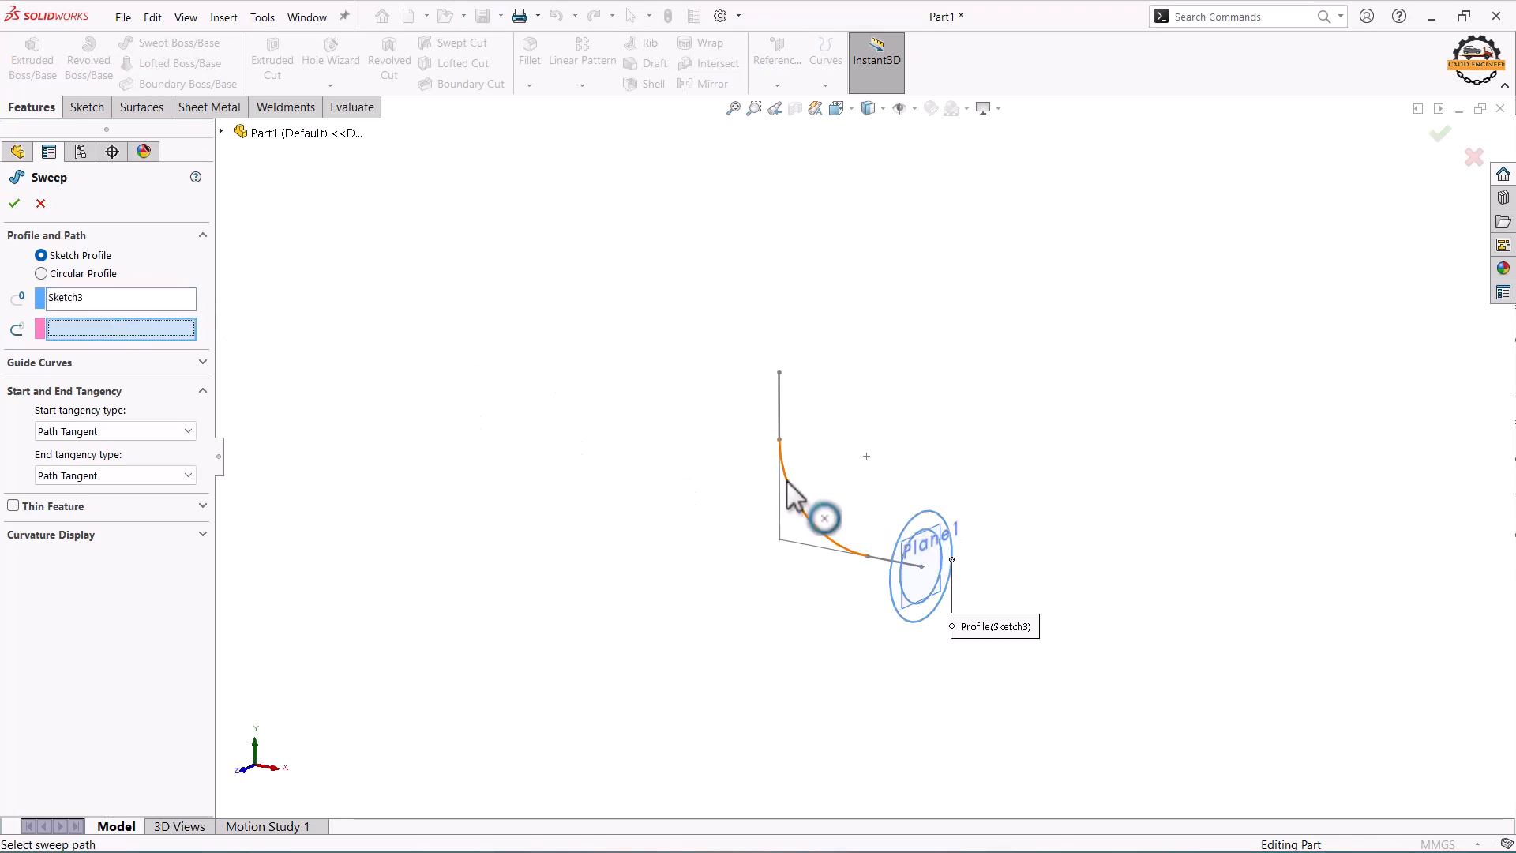
pyautogui.click(788, 484)
pyautogui.click(14, 204)
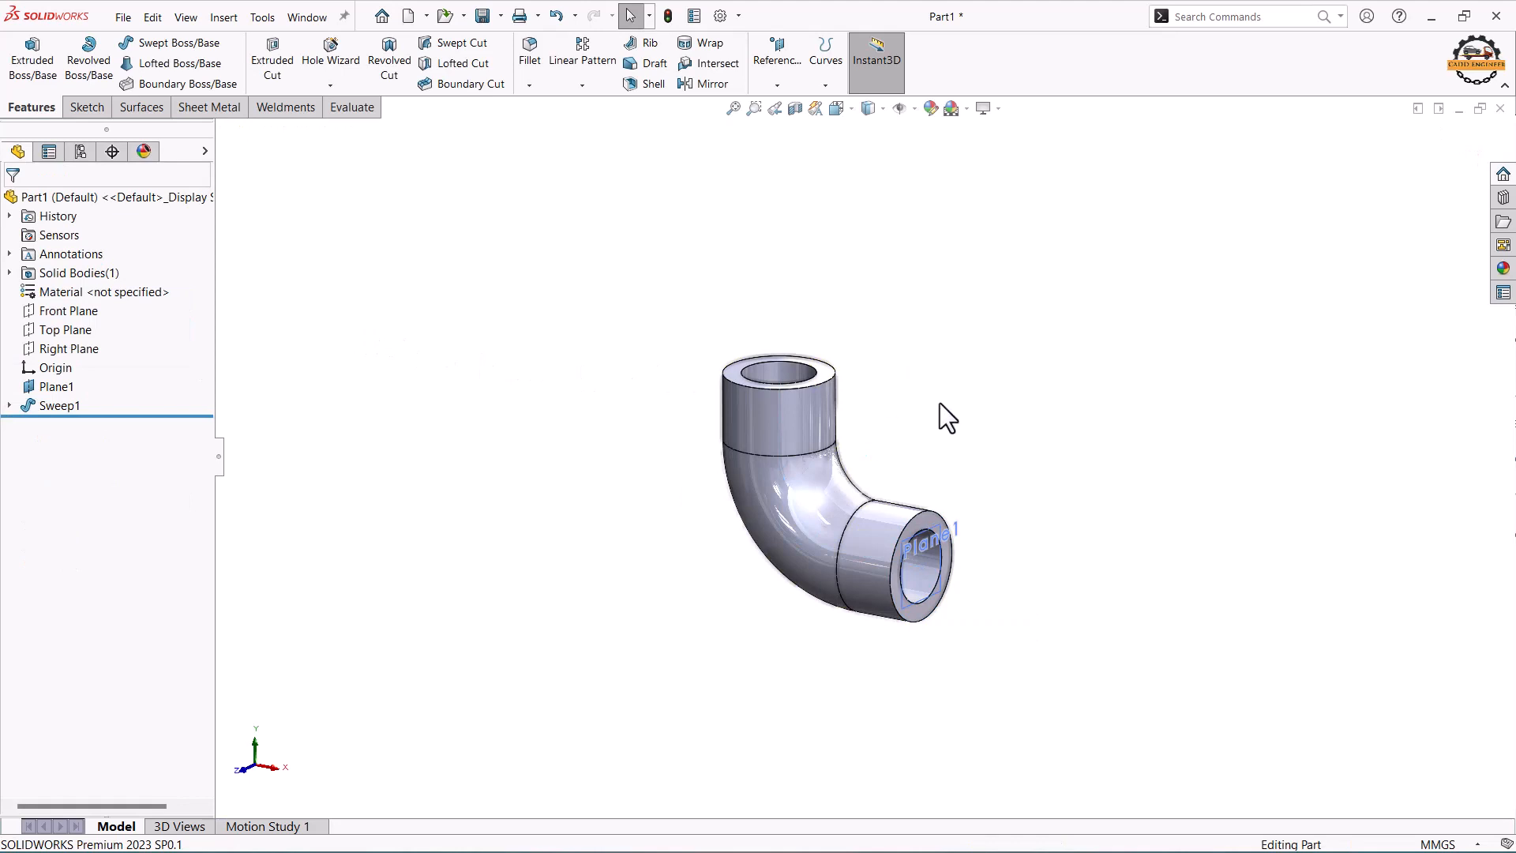
# On the elbow's upper end face, sketch a circle about 142 mm in diameter centred on the pipe axis
pyautogui.scroll(-3, 874, 395)
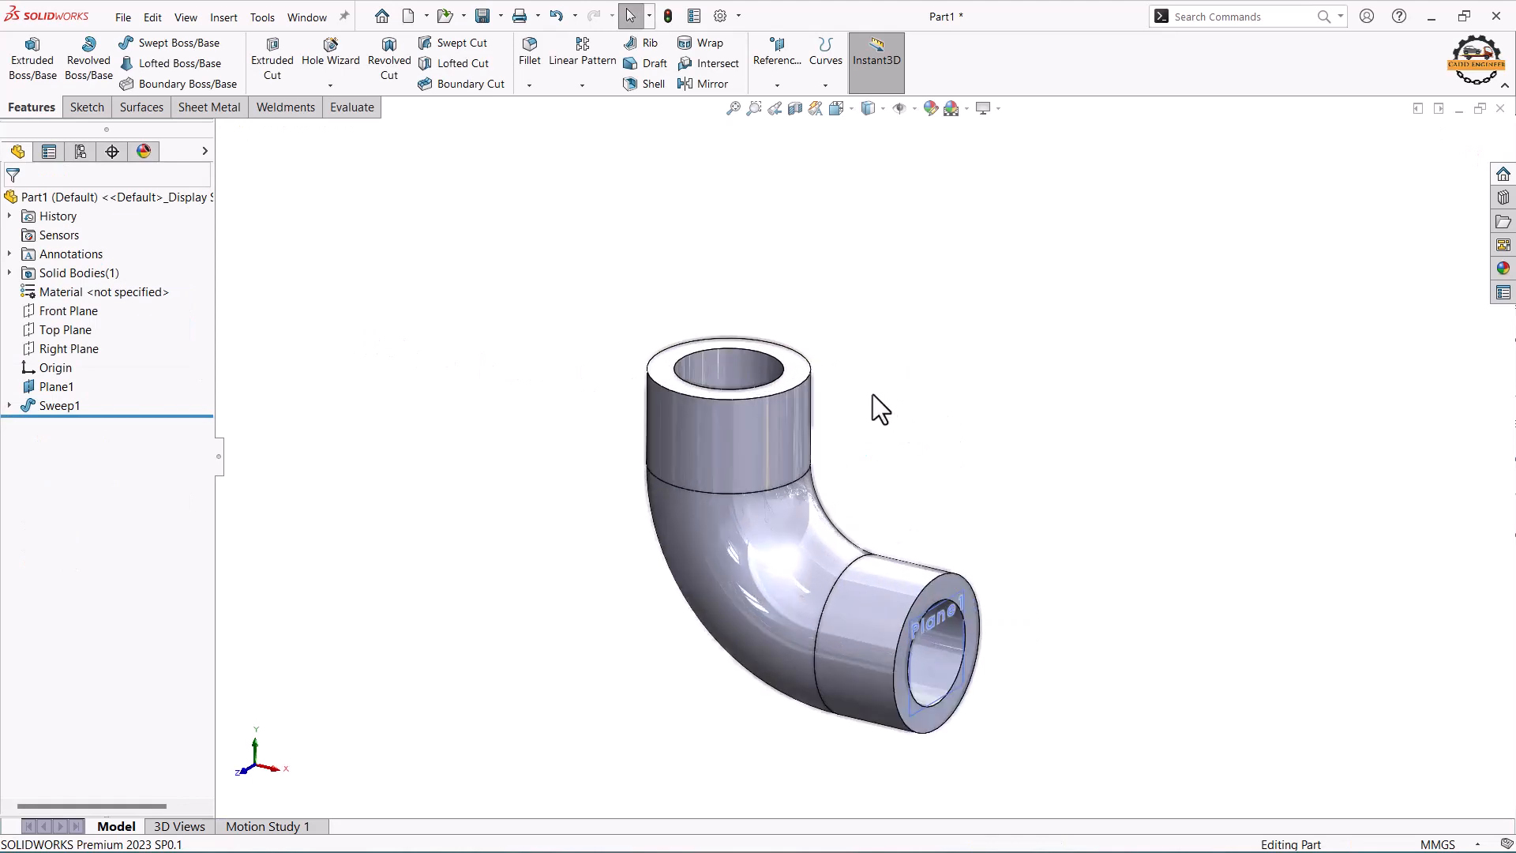
pyautogui.click(797, 366)
pyautogui.click(860, 324)
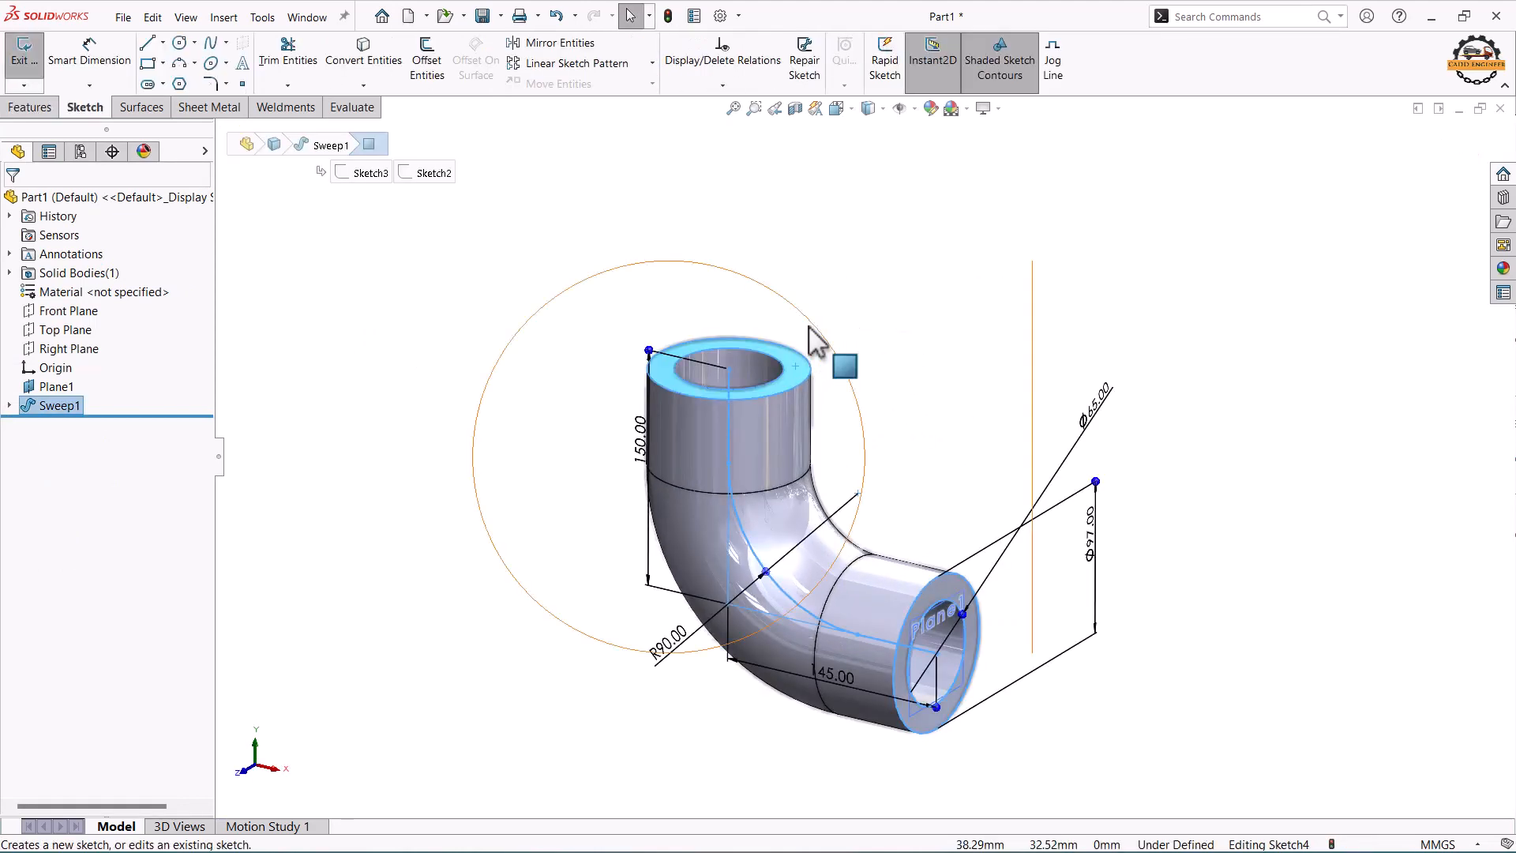
pyautogui.click(180, 42)
pyautogui.click(729, 456)
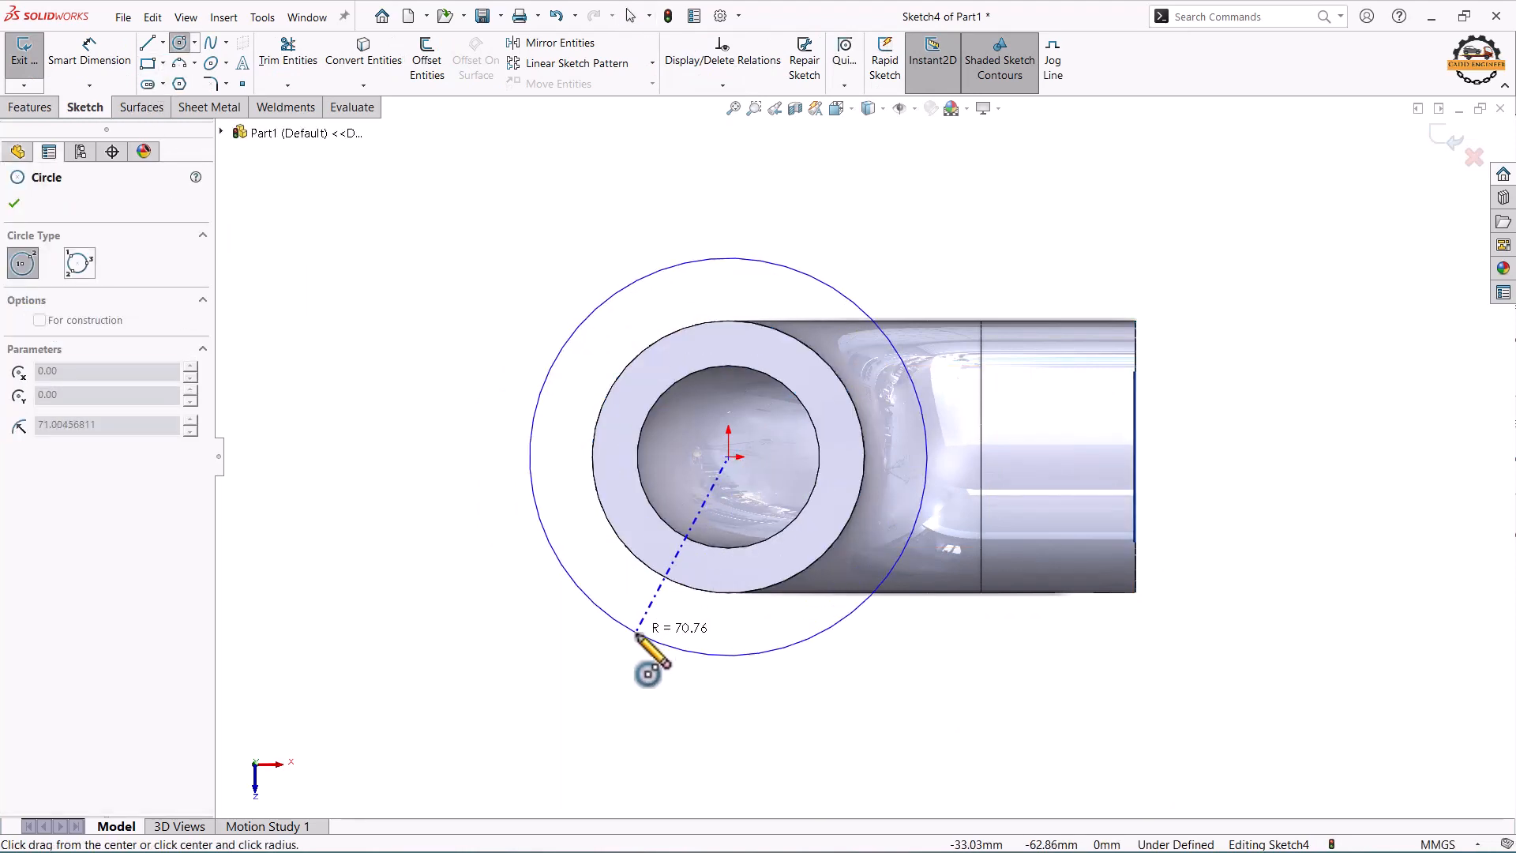
pyautogui.click(637, 633)
# Convert the bore edge of the upper end face into the sketch with Convert Entities
pyautogui.click(363, 63)
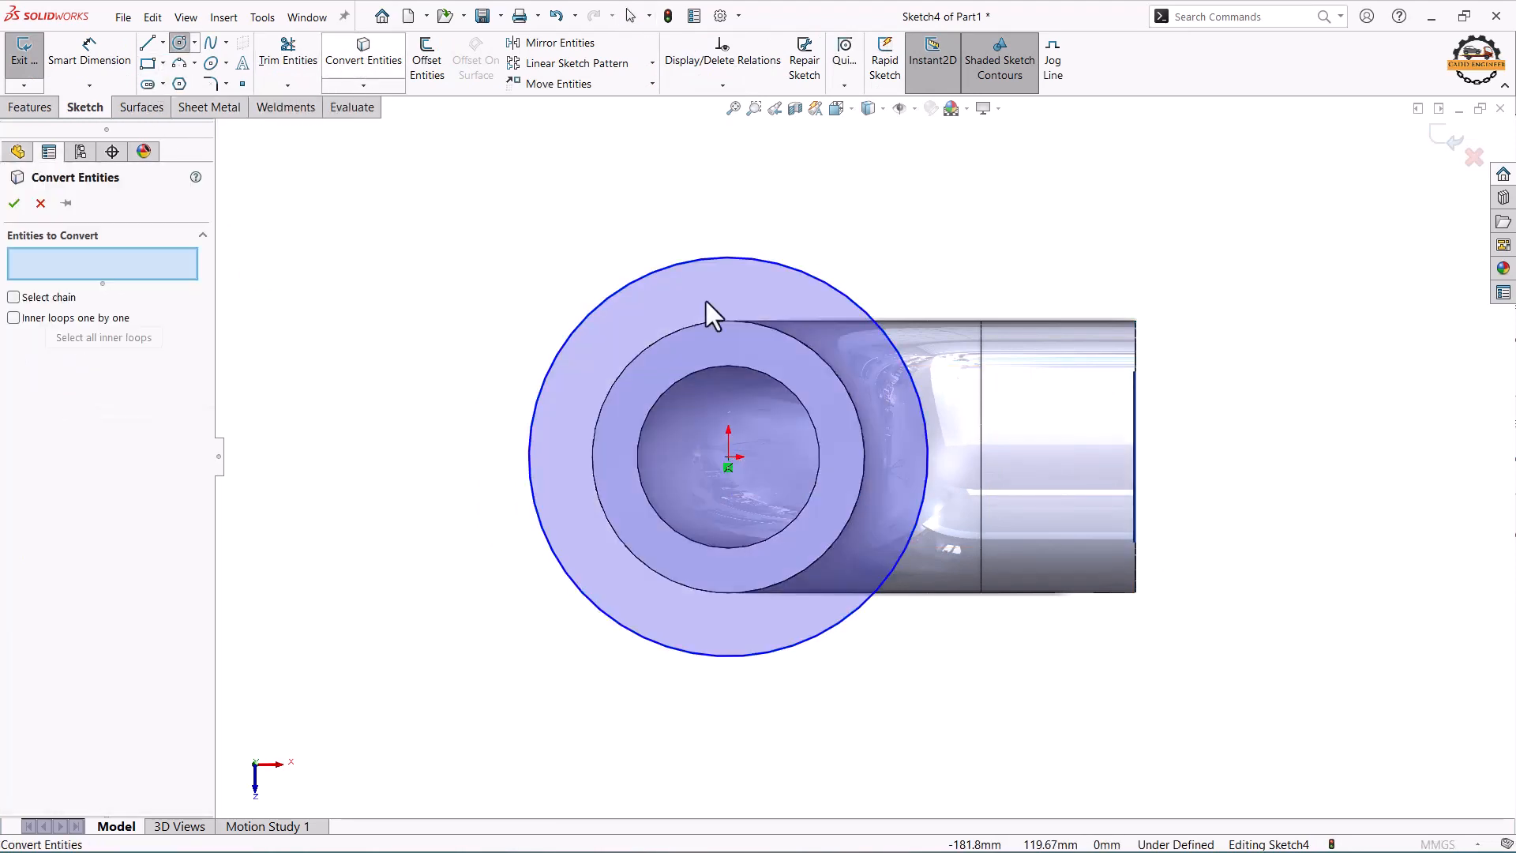
pyautogui.click(712, 367)
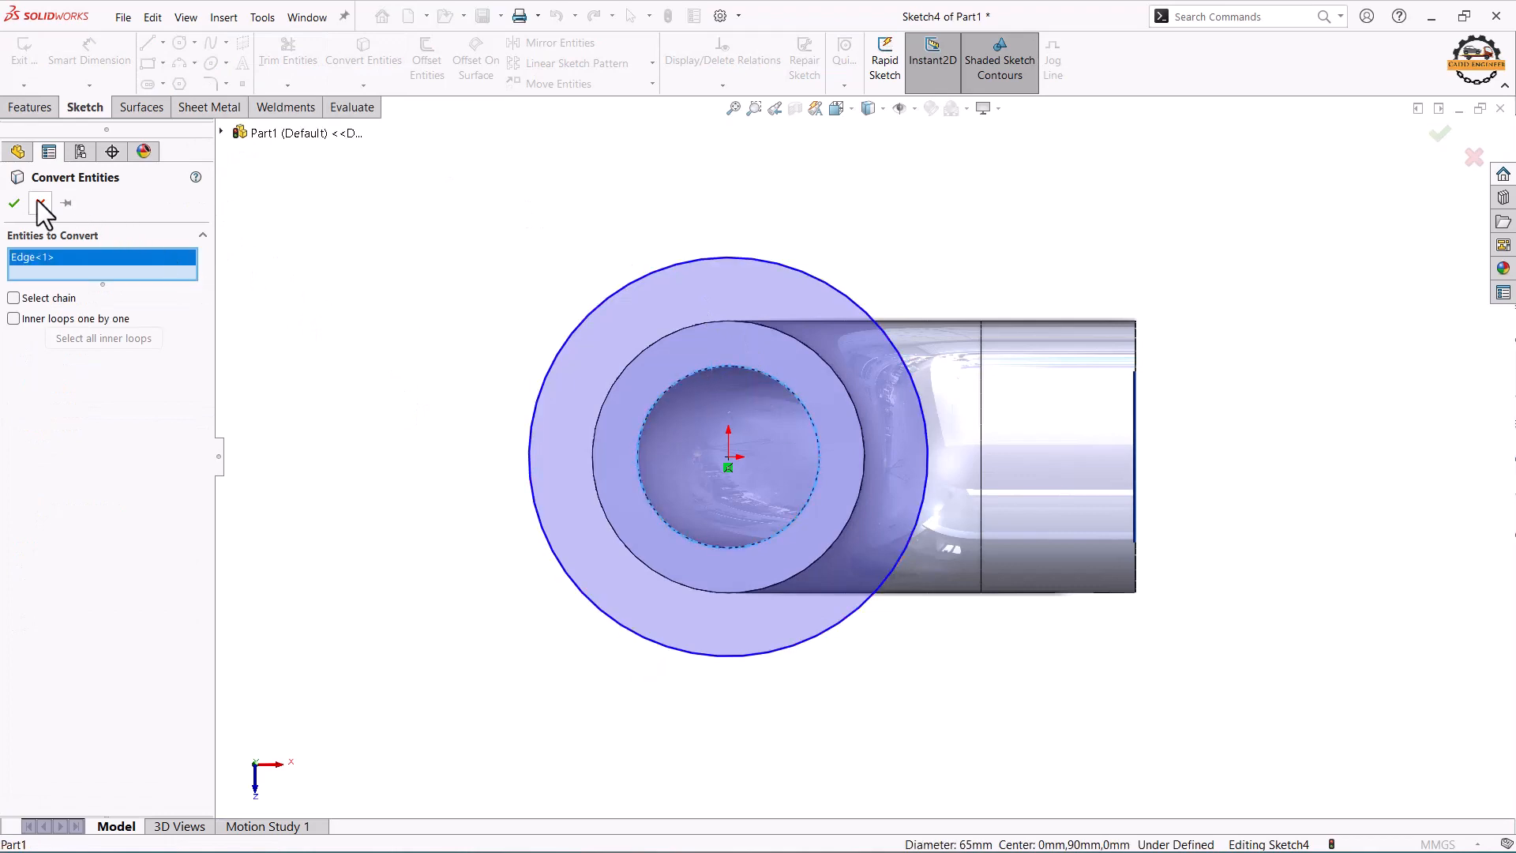
pyautogui.click(16, 203)
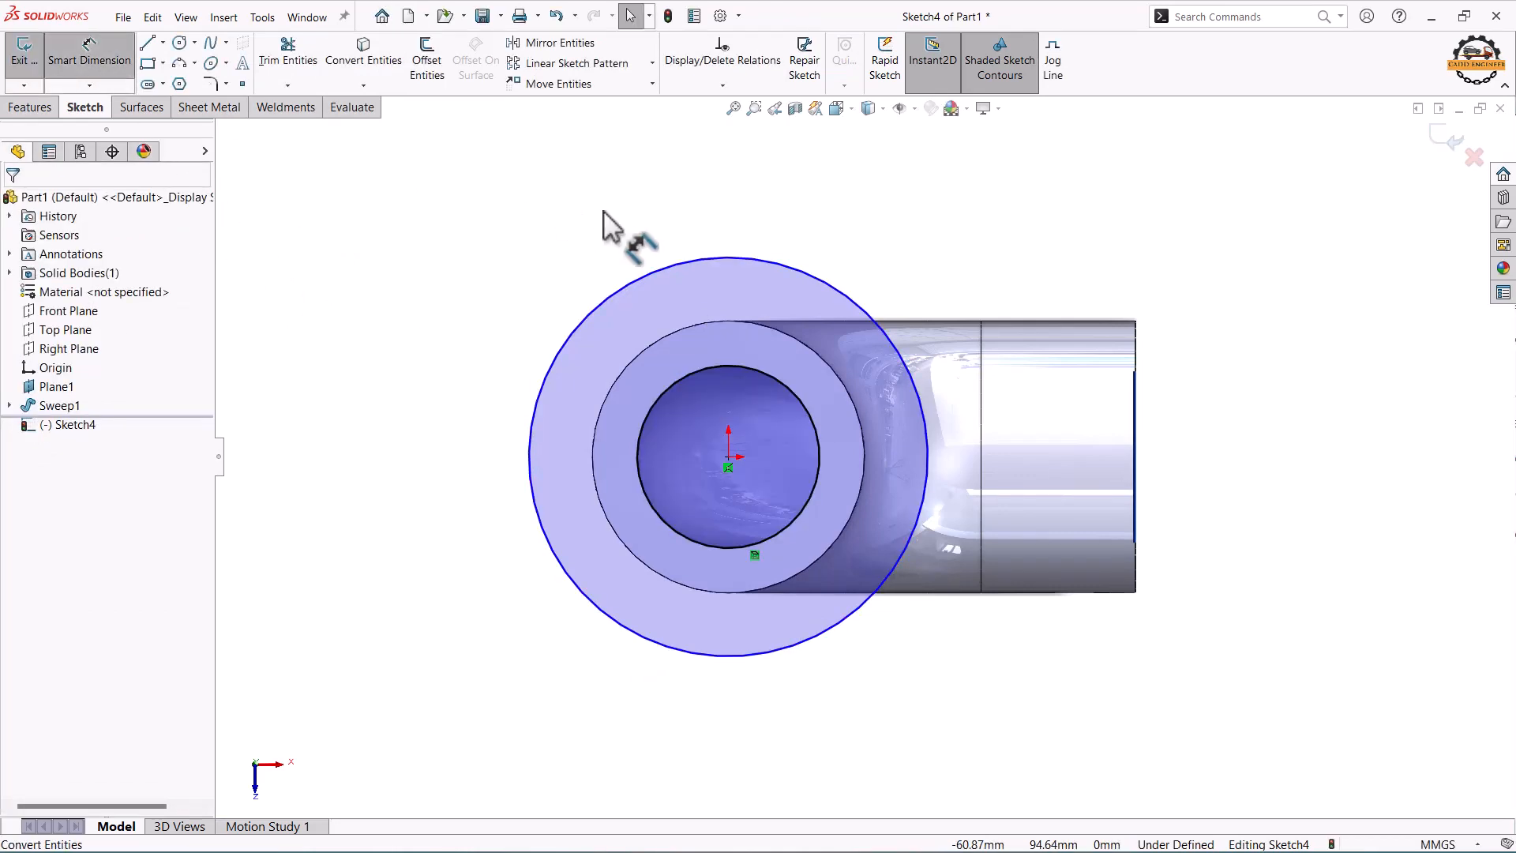
# Dimension the outer circle around the upper pipe end to 225 mm in diameter and exit the sketch
pyautogui.click(649, 277)
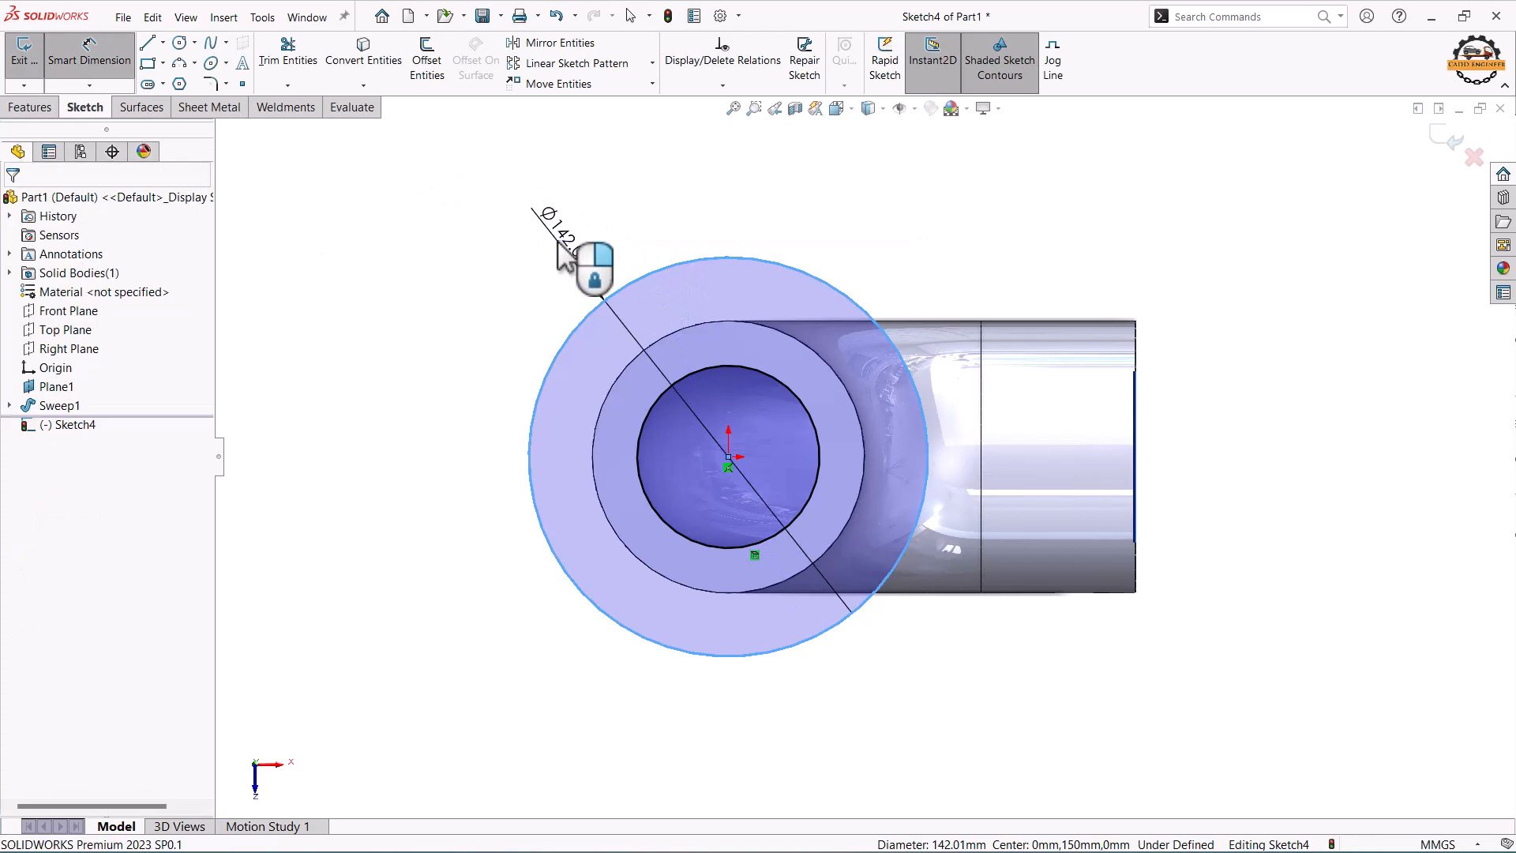
pyautogui.click(558, 243)
pyautogui.write('225')
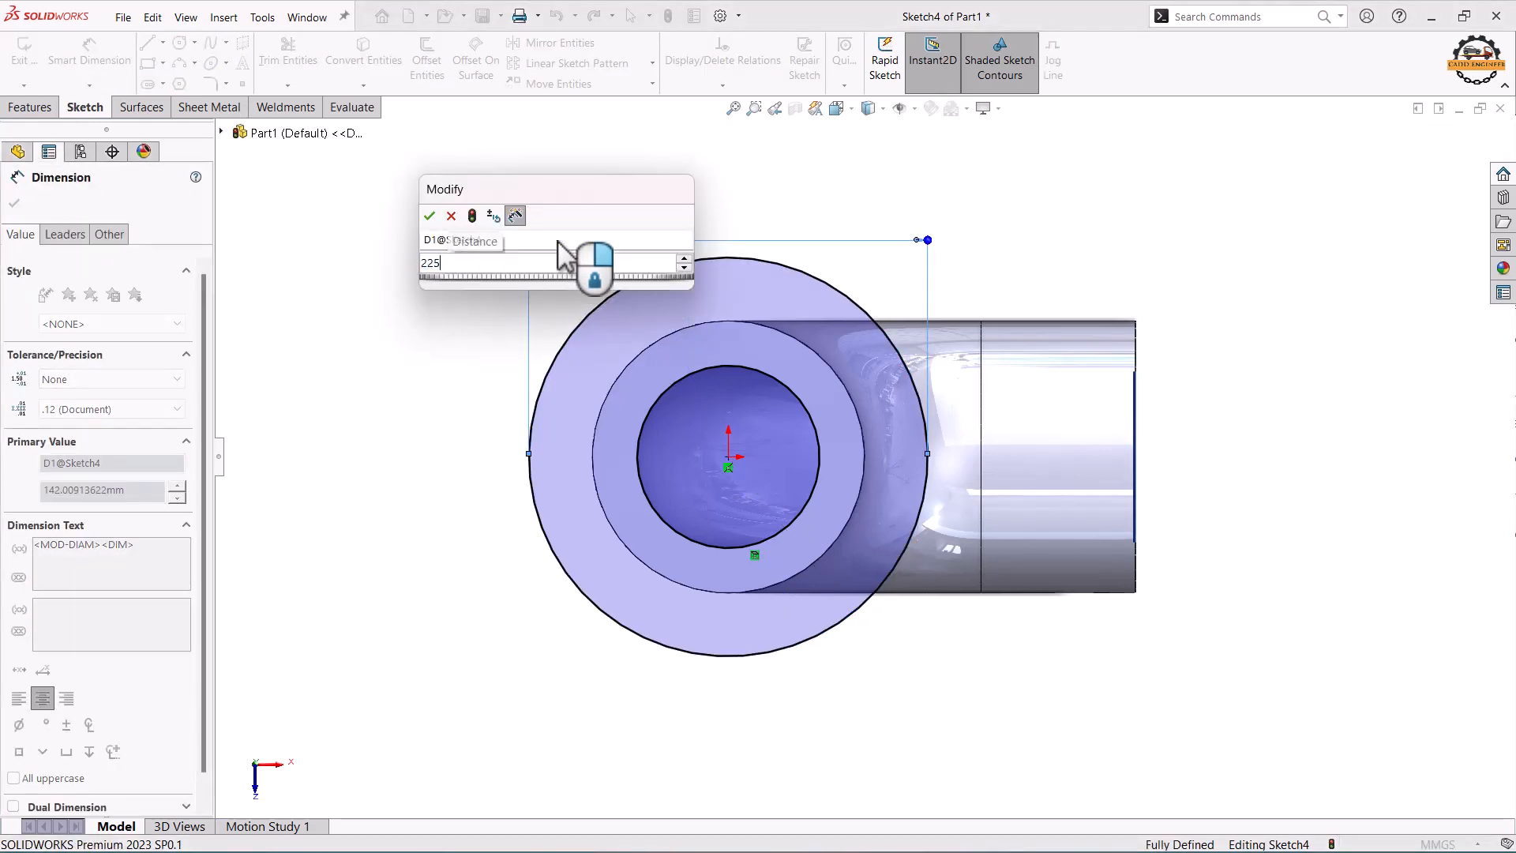
pyautogui.press('Return')
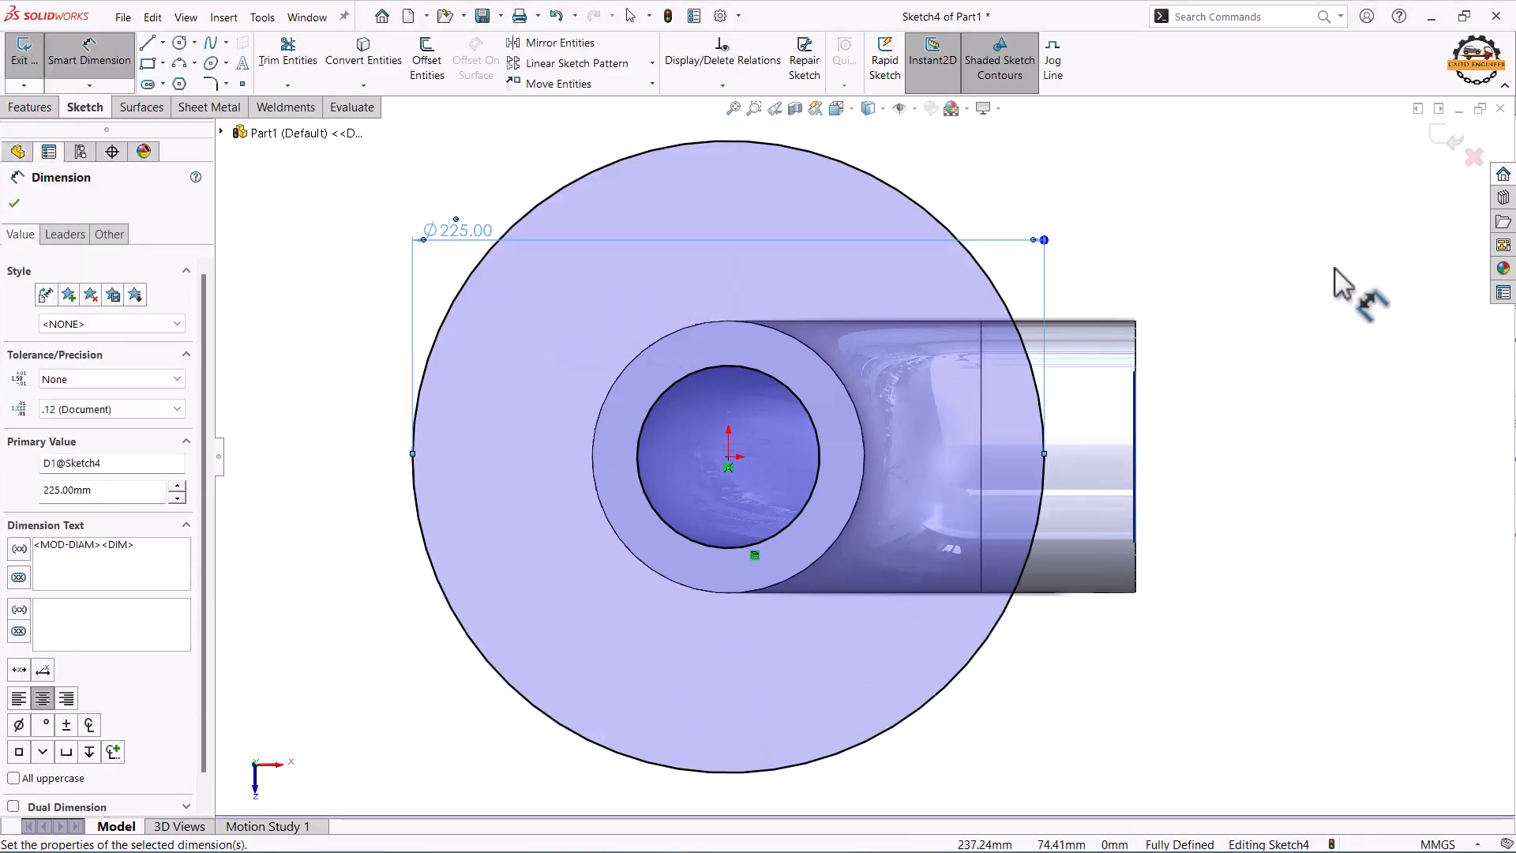
pyautogui.press('f')
pyautogui.click(1453, 138)
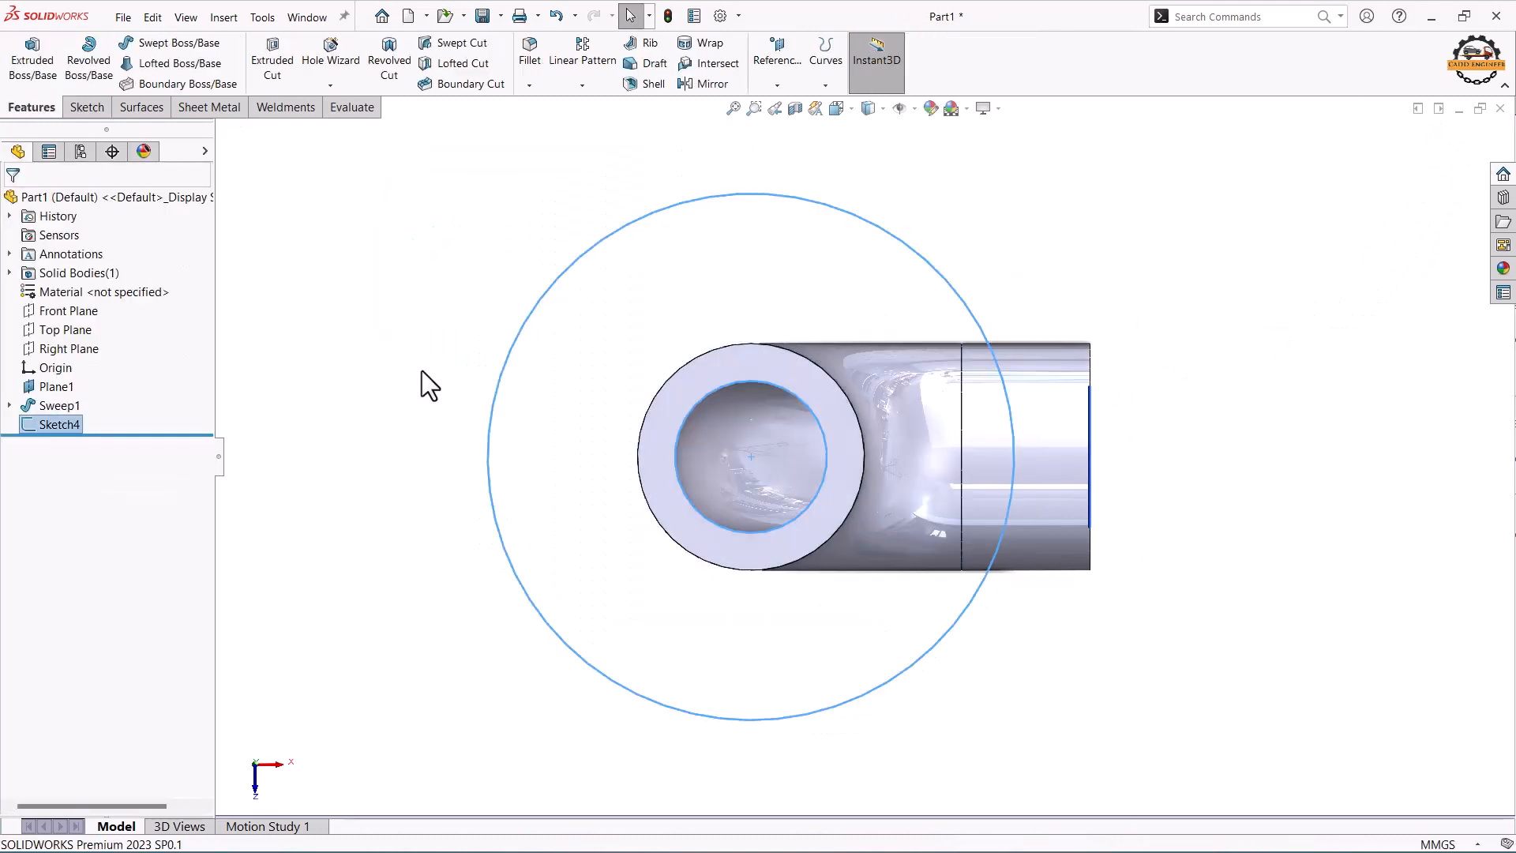
# Extrude the upper ring sketch 25 mm in the reversed direction, back along the pipe, merging it as a flange
pyautogui.click(422, 372)
pyautogui.scroll(3, 457, 462)
pyautogui.moveTo(592, 490); pyautogui.dragTo(566, 285, button='middle')
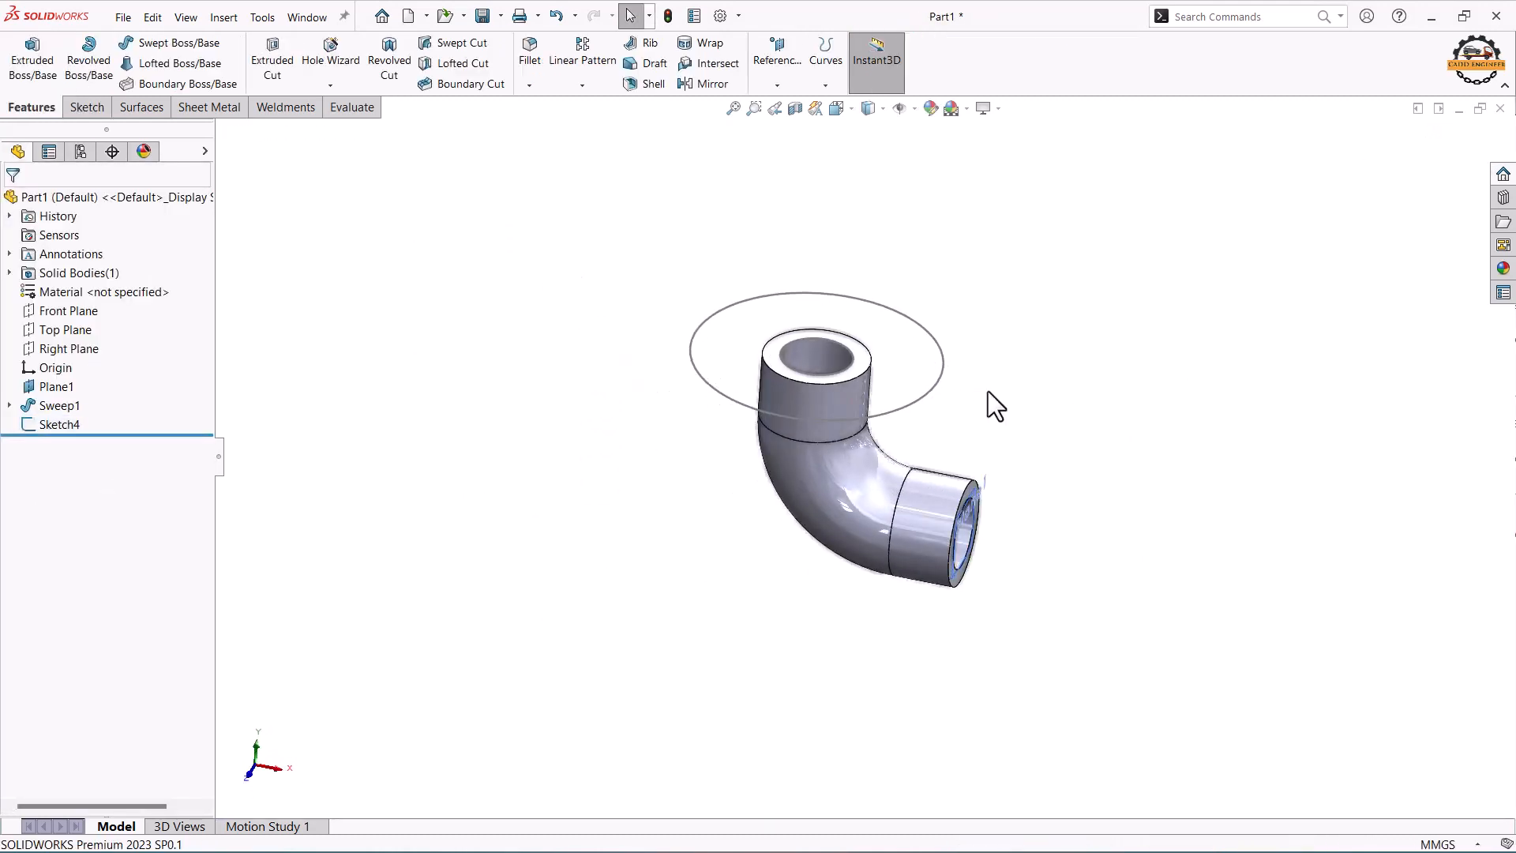
pyautogui.moveTo(979, 406); pyautogui.dragTo(973, 357, button='middle')
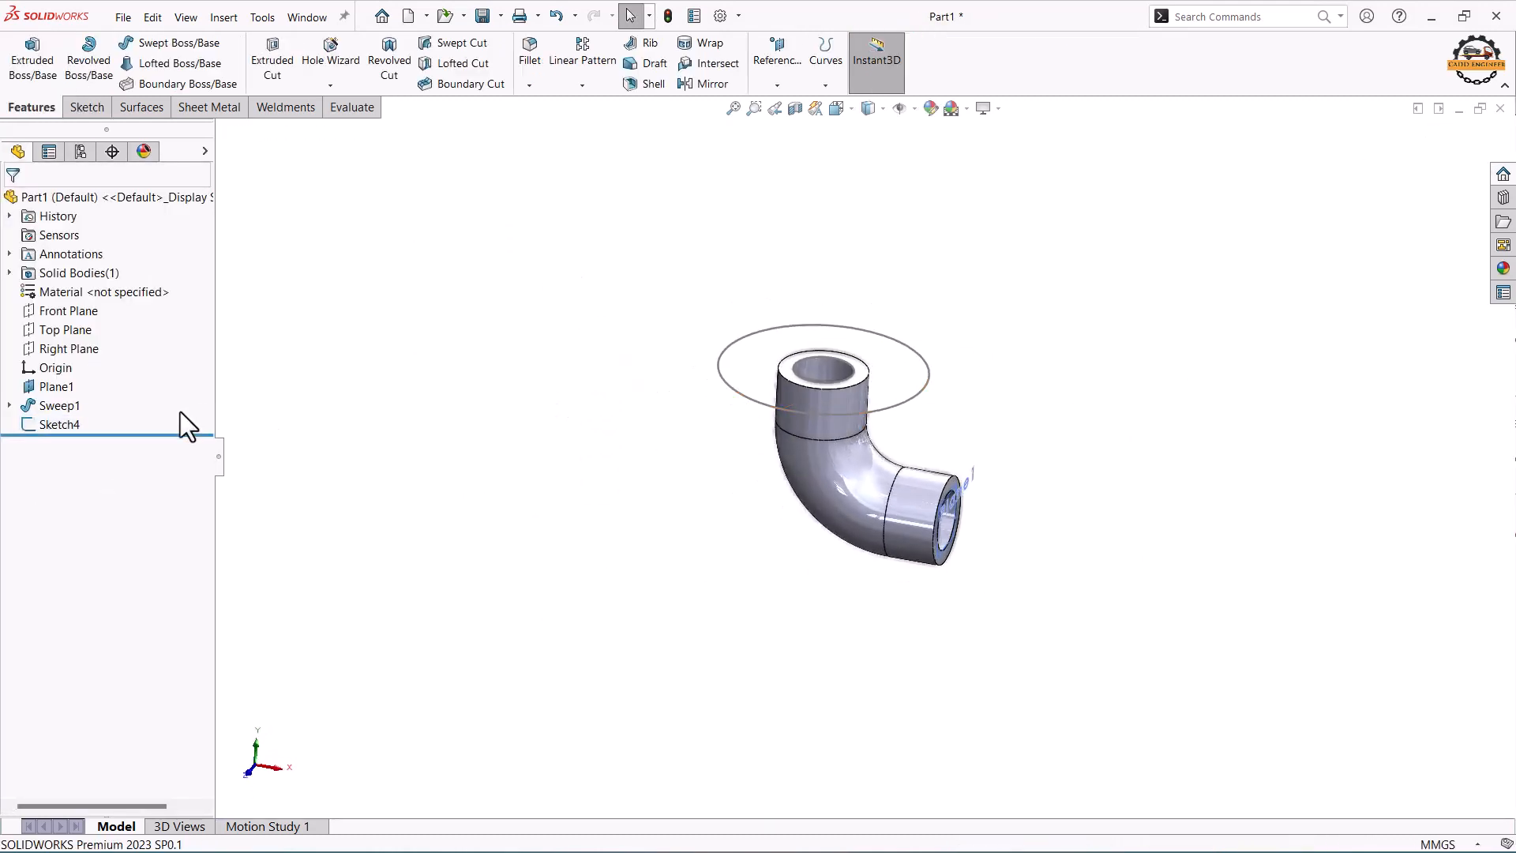
pyautogui.doubleClick(69, 427)
pyautogui.click(27, 66)
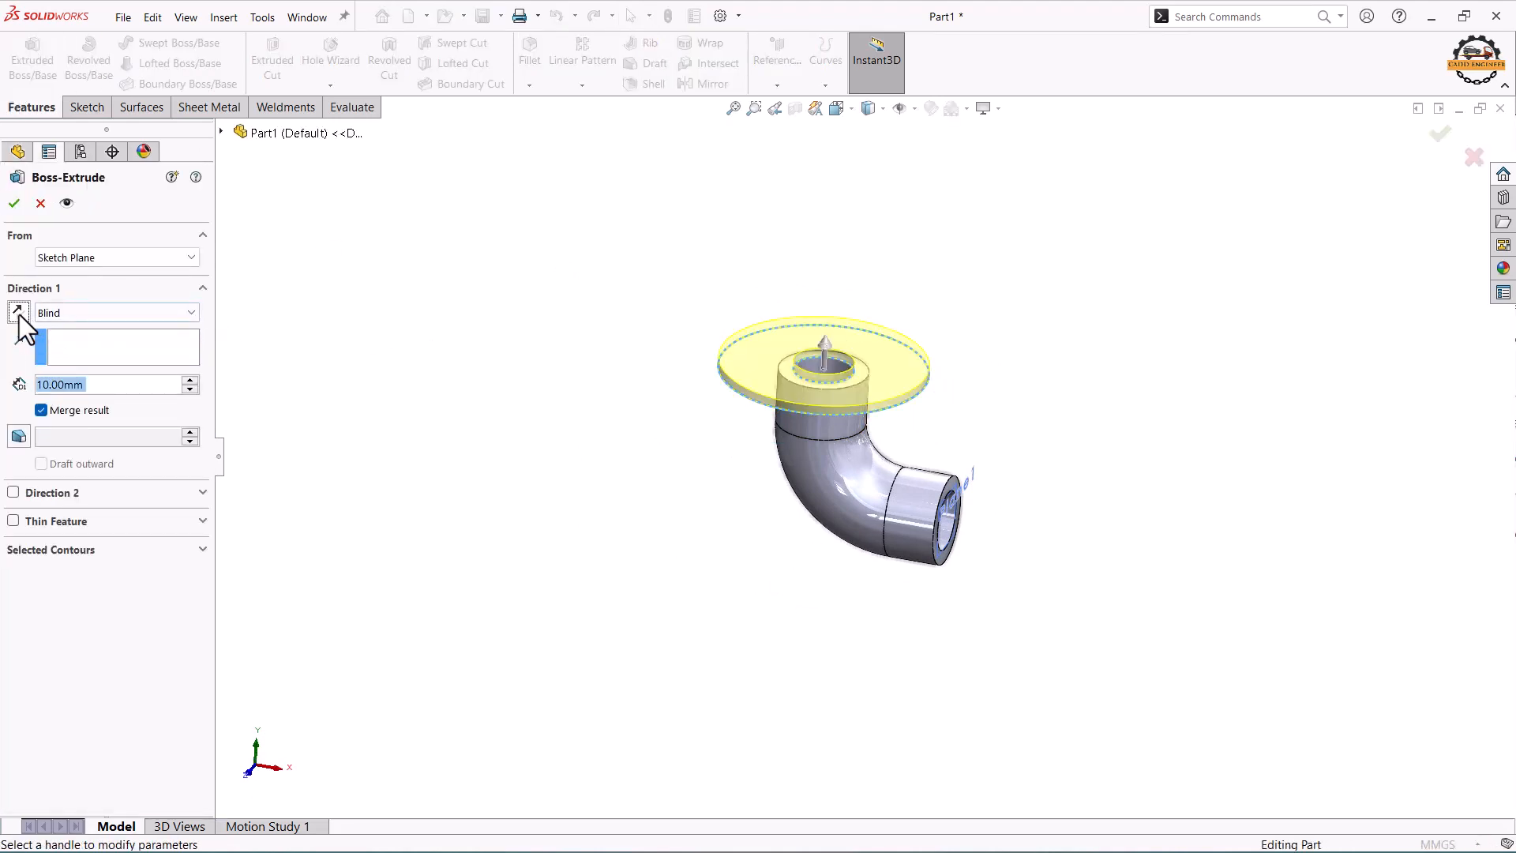
pyautogui.click(18, 313)
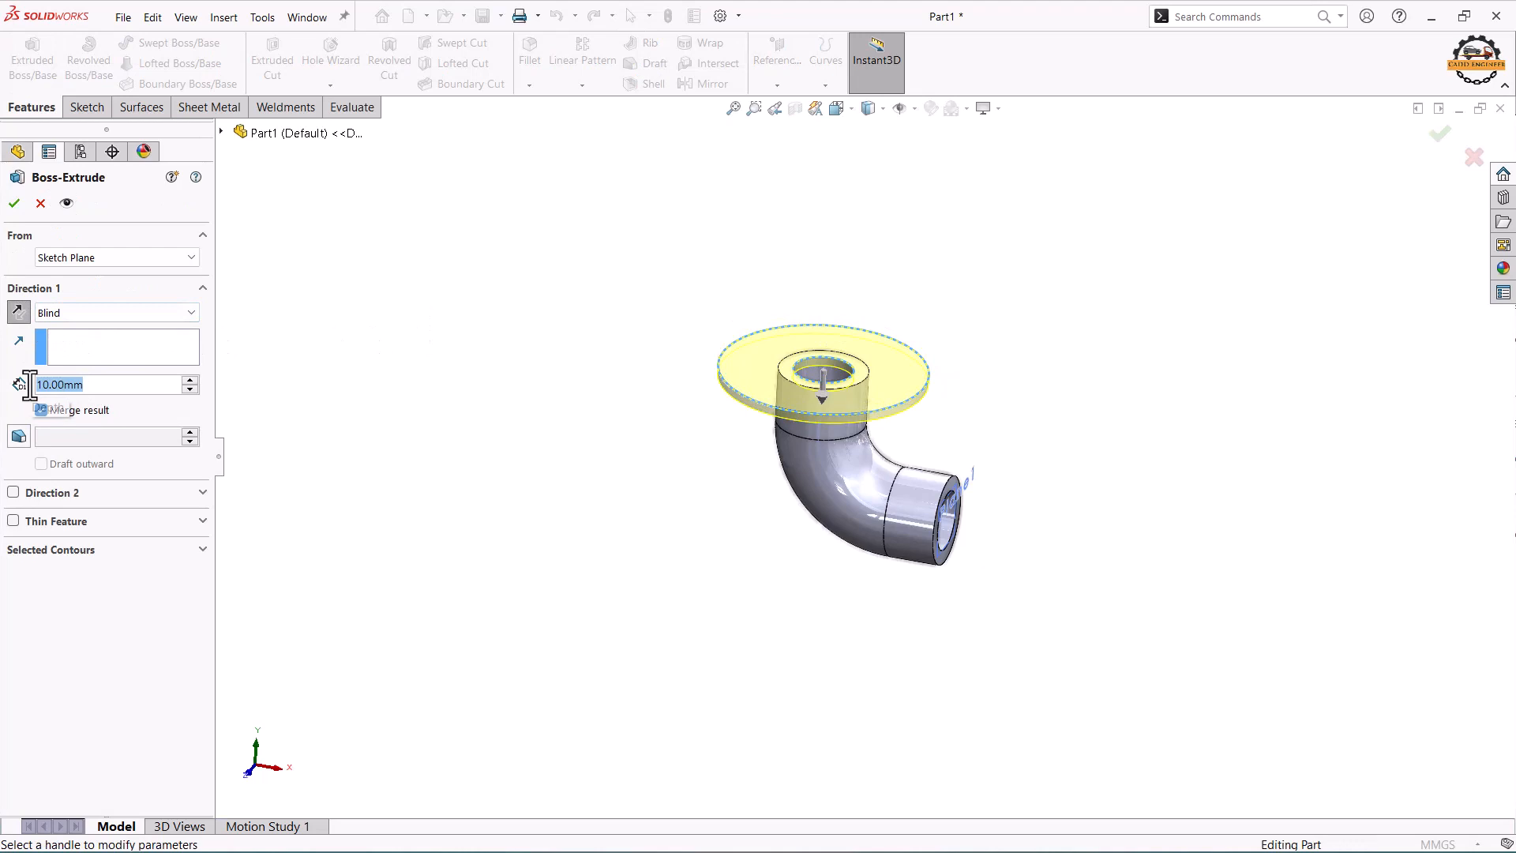
pyautogui.press('Return')
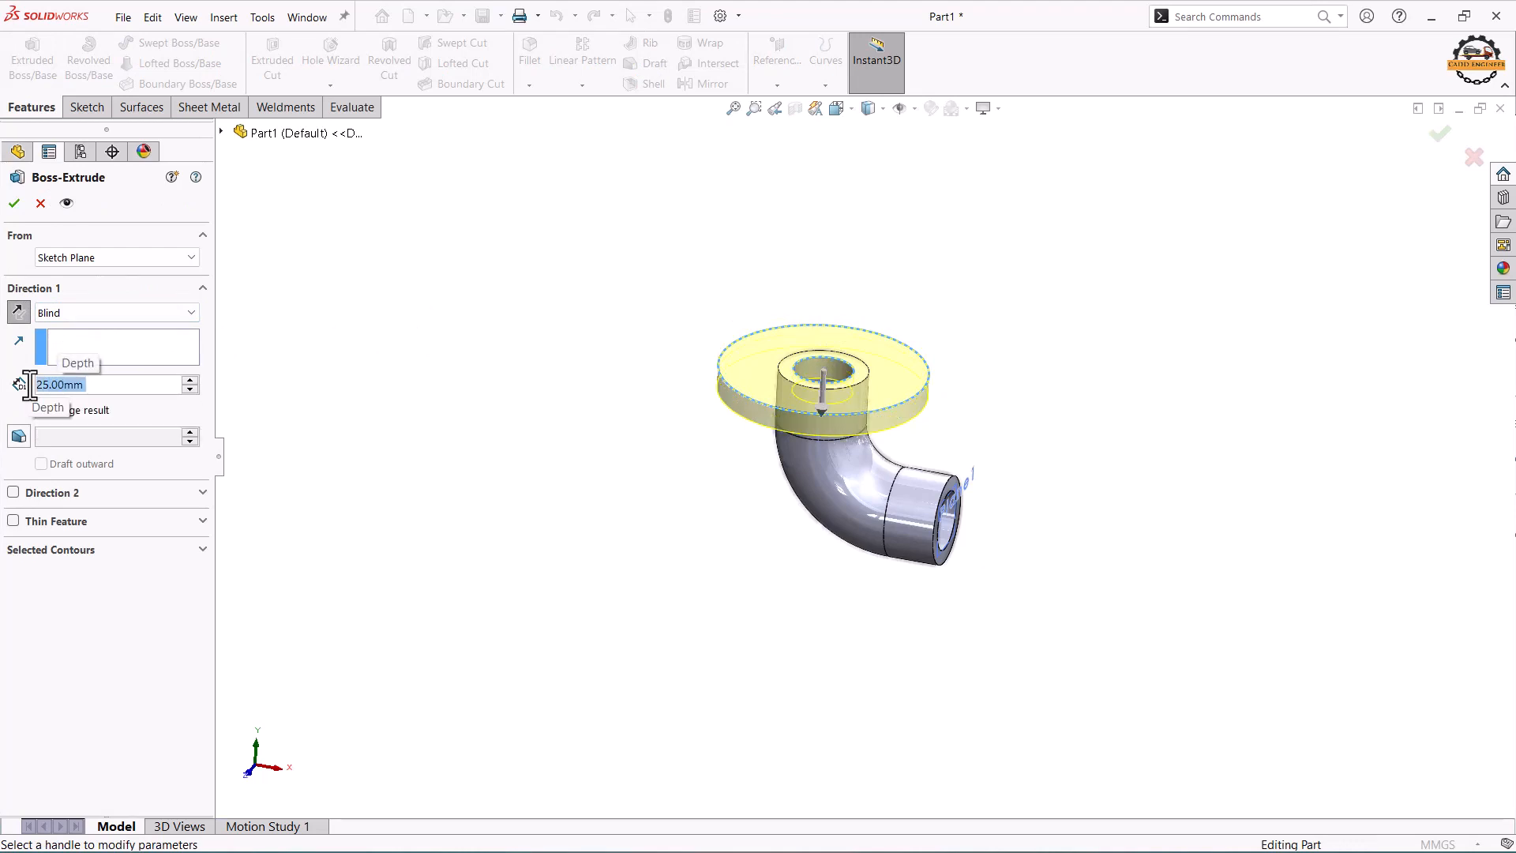
pyautogui.click(14, 204)
# On the elbow's side end face, sketch a circle about 154 mm in diameter centred on the origin
pyautogui.scroll(-3, 1047, 591)
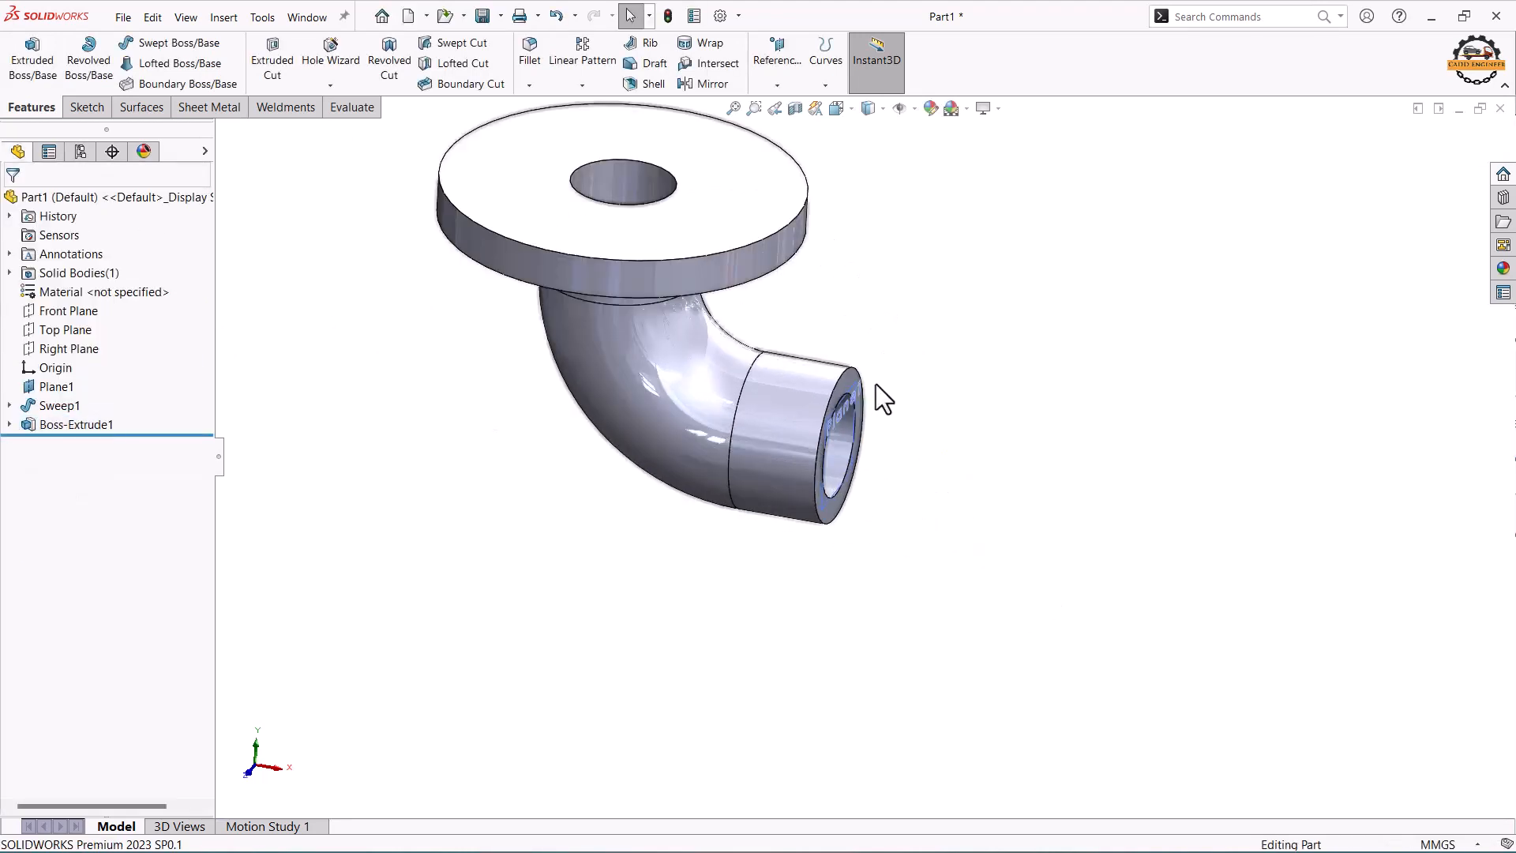
pyautogui.click(847, 374)
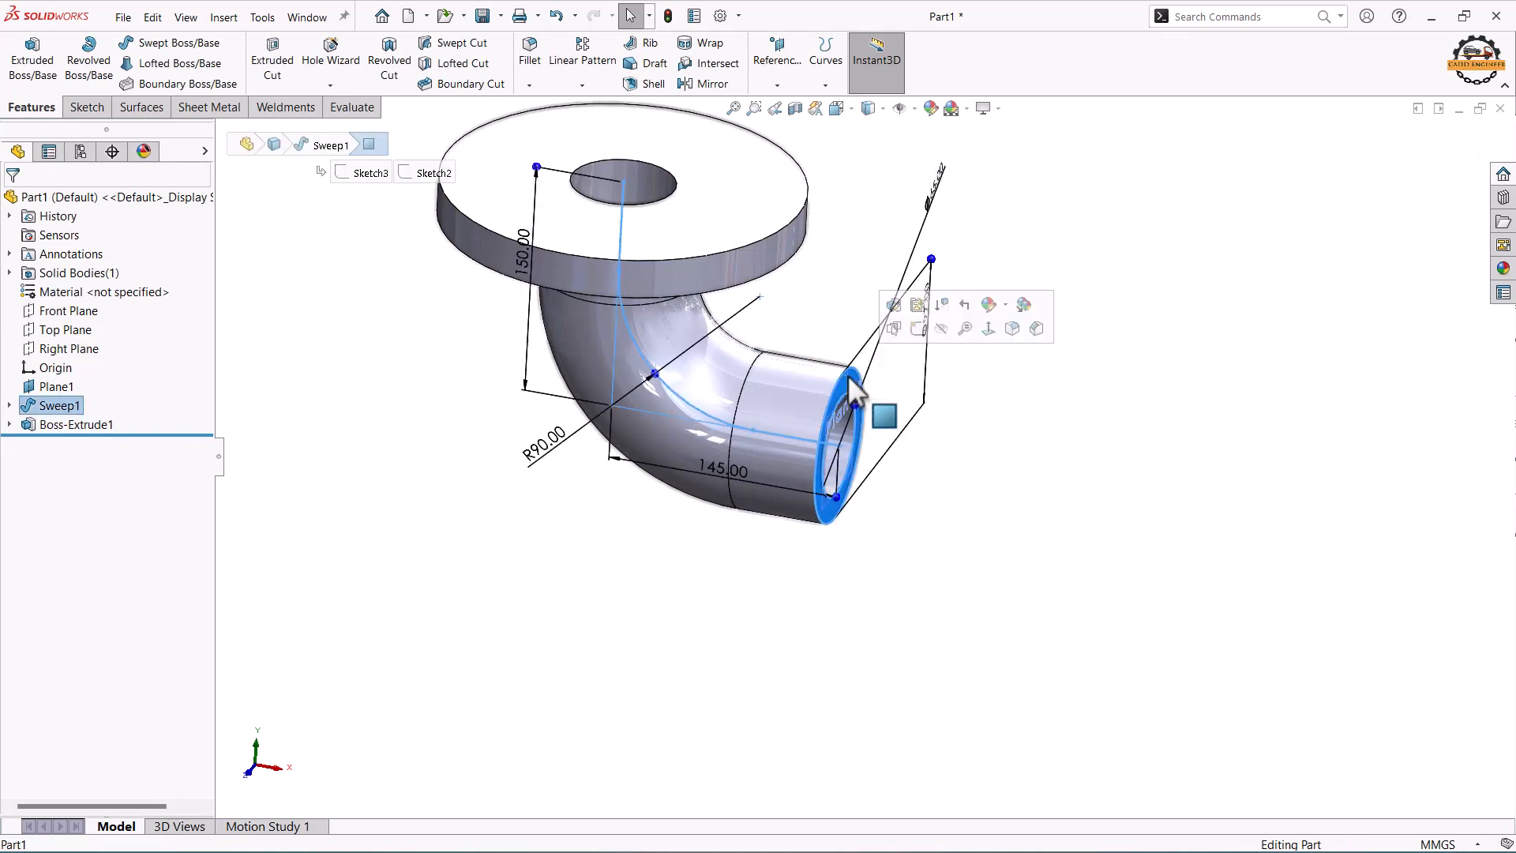
pyautogui.click(923, 330)
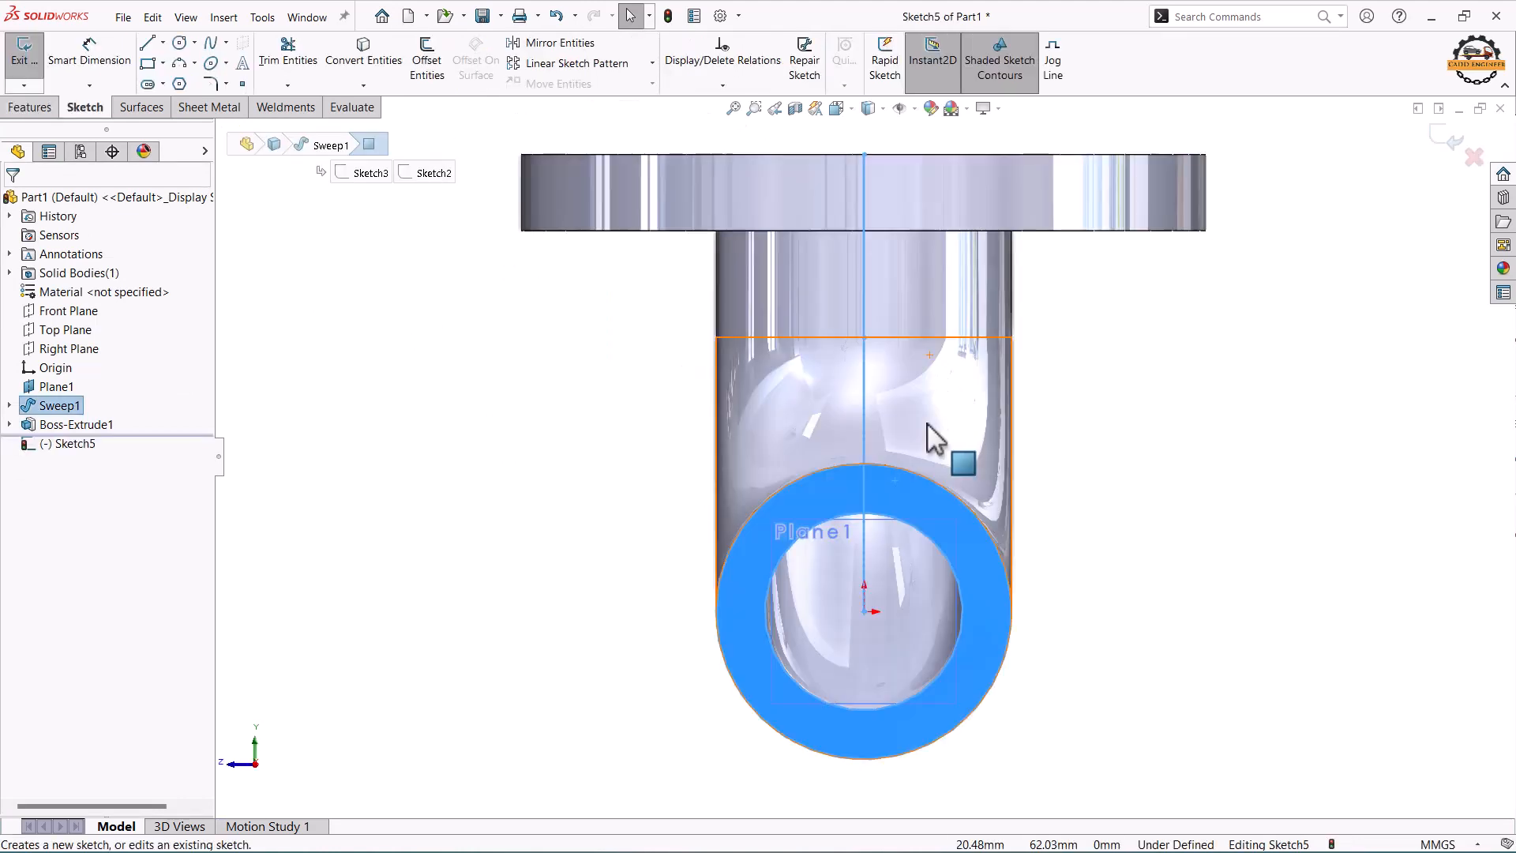
pyautogui.click(181, 43)
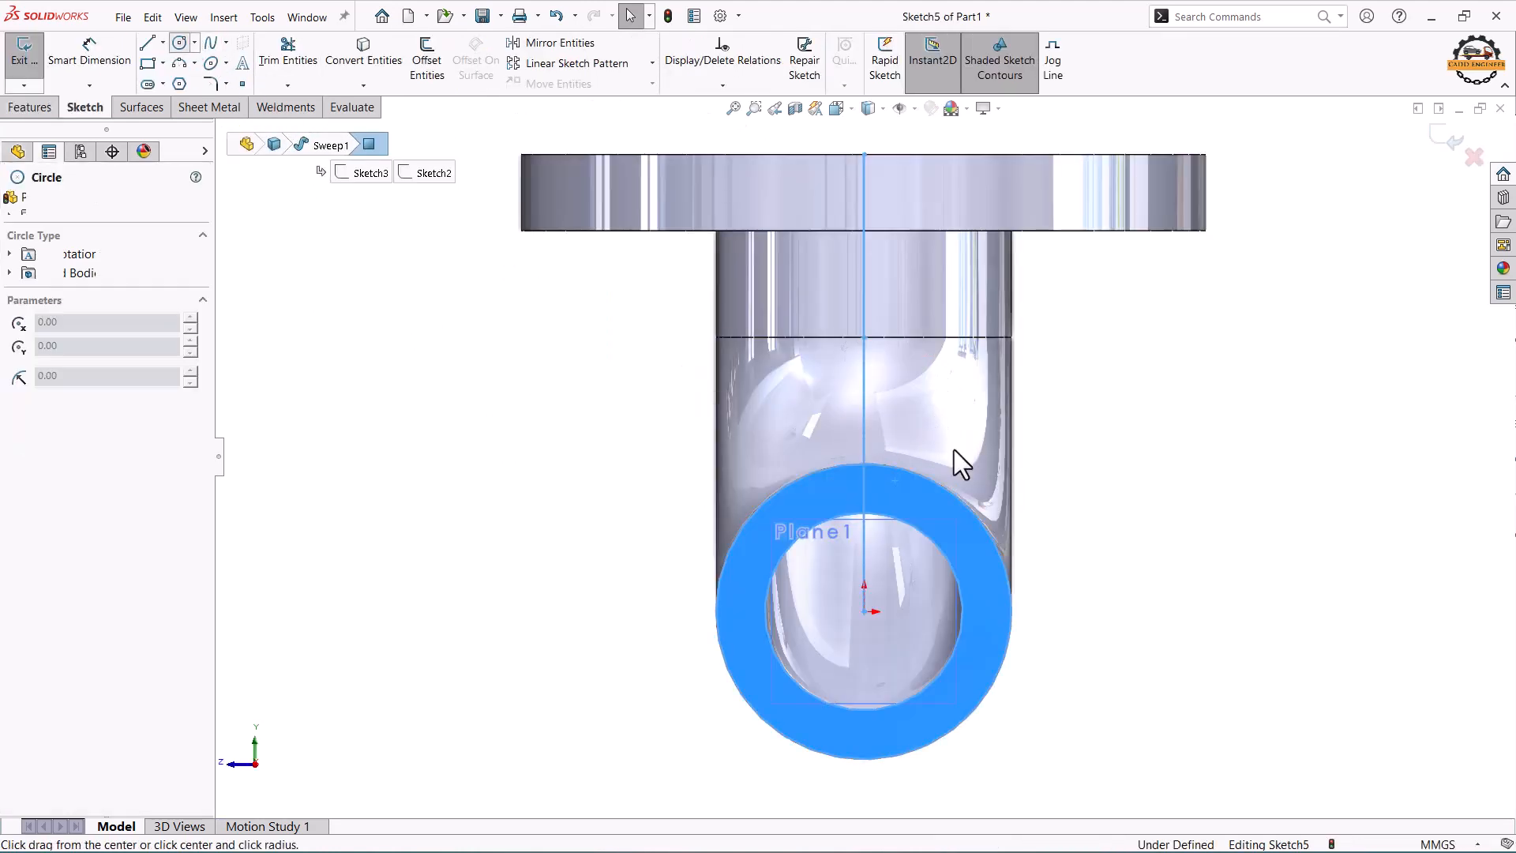
pyautogui.click(865, 610)
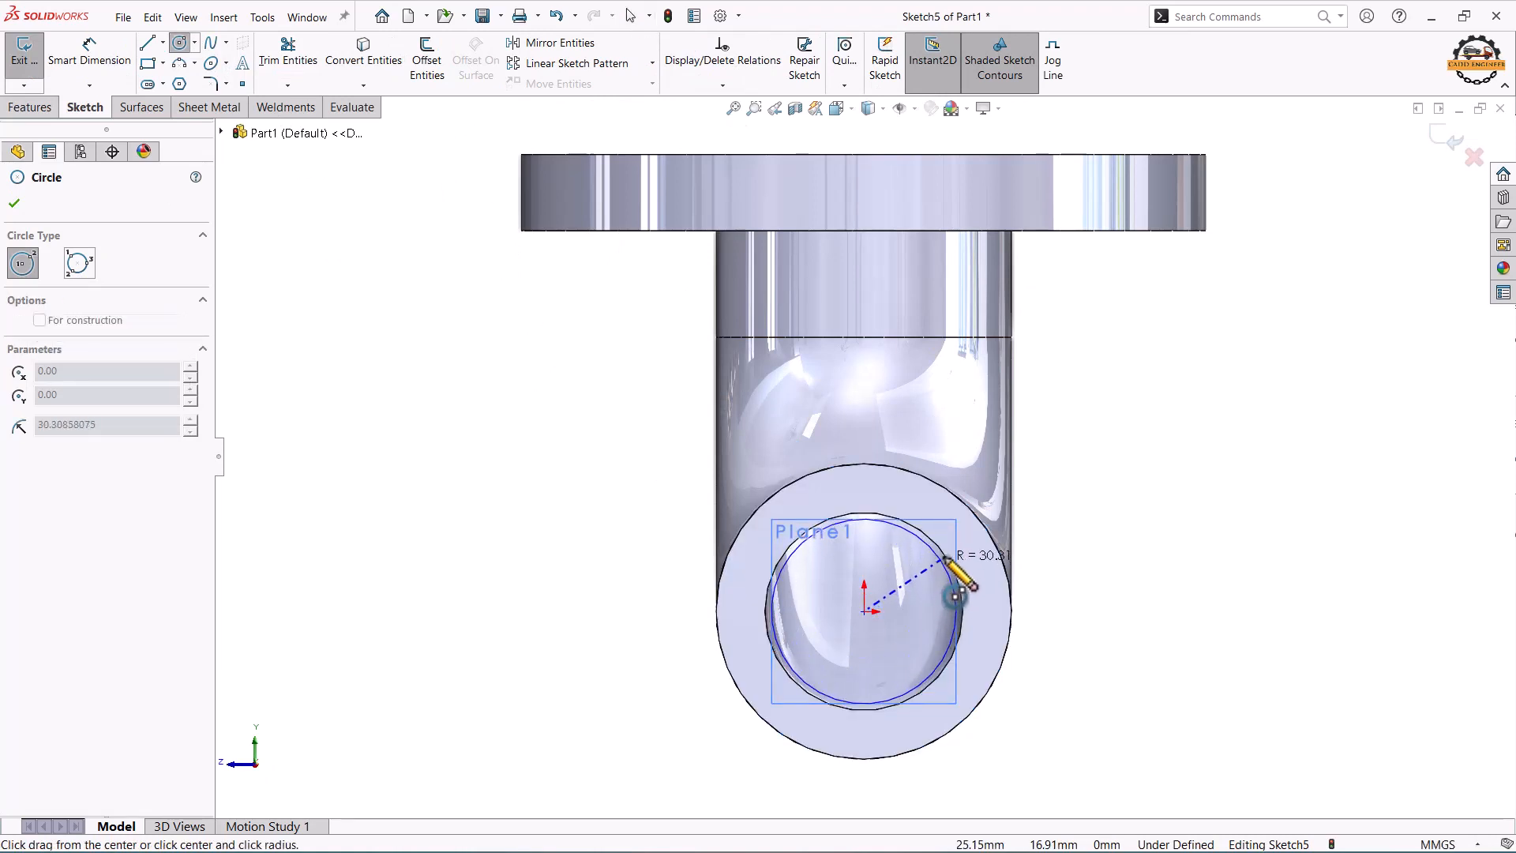
pyautogui.click(1076, 508)
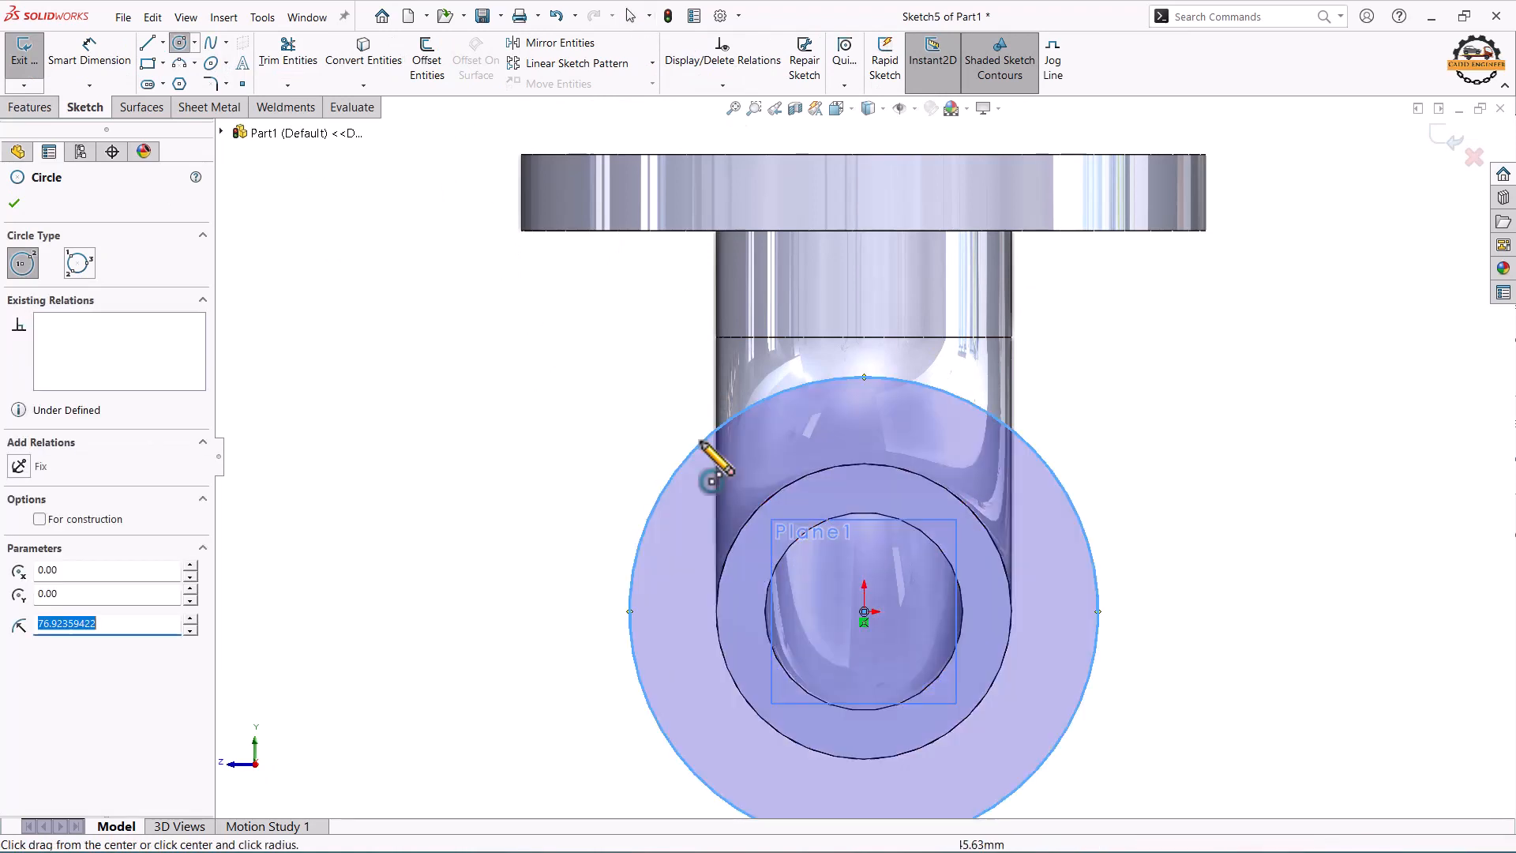
# Convert the bore edge of the side end face into the sketch with Convert Entities
pyautogui.click(365, 55)
pyautogui.click(863, 515)
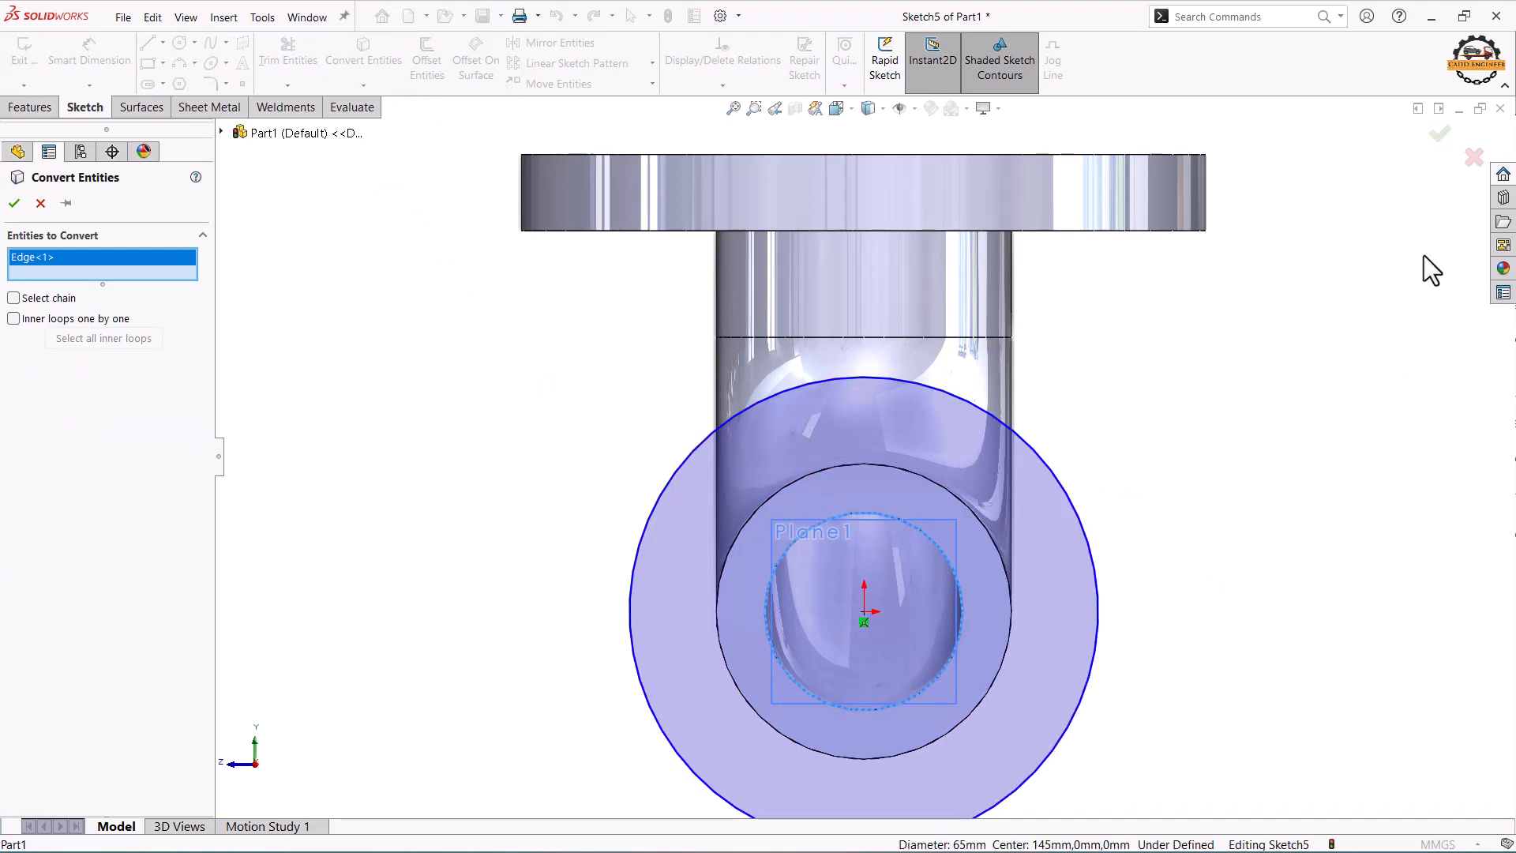
pyautogui.click(1439, 136)
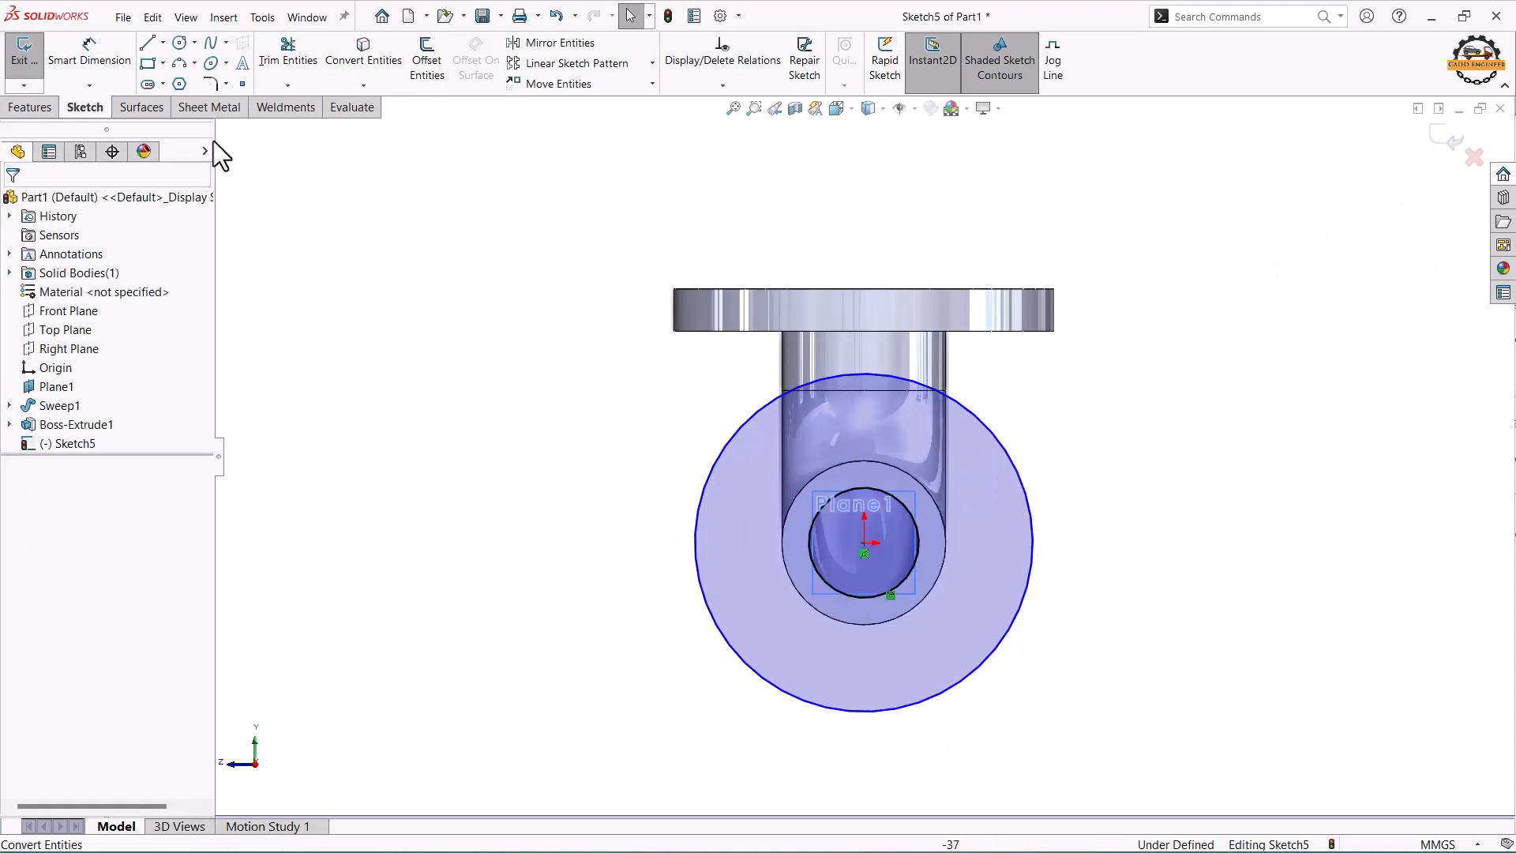
# Dimension the outer circle around the side pipe end to 225 mm in diameter and exit the sketch
pyautogui.click(1008, 462)
pyautogui.click(1074, 466)
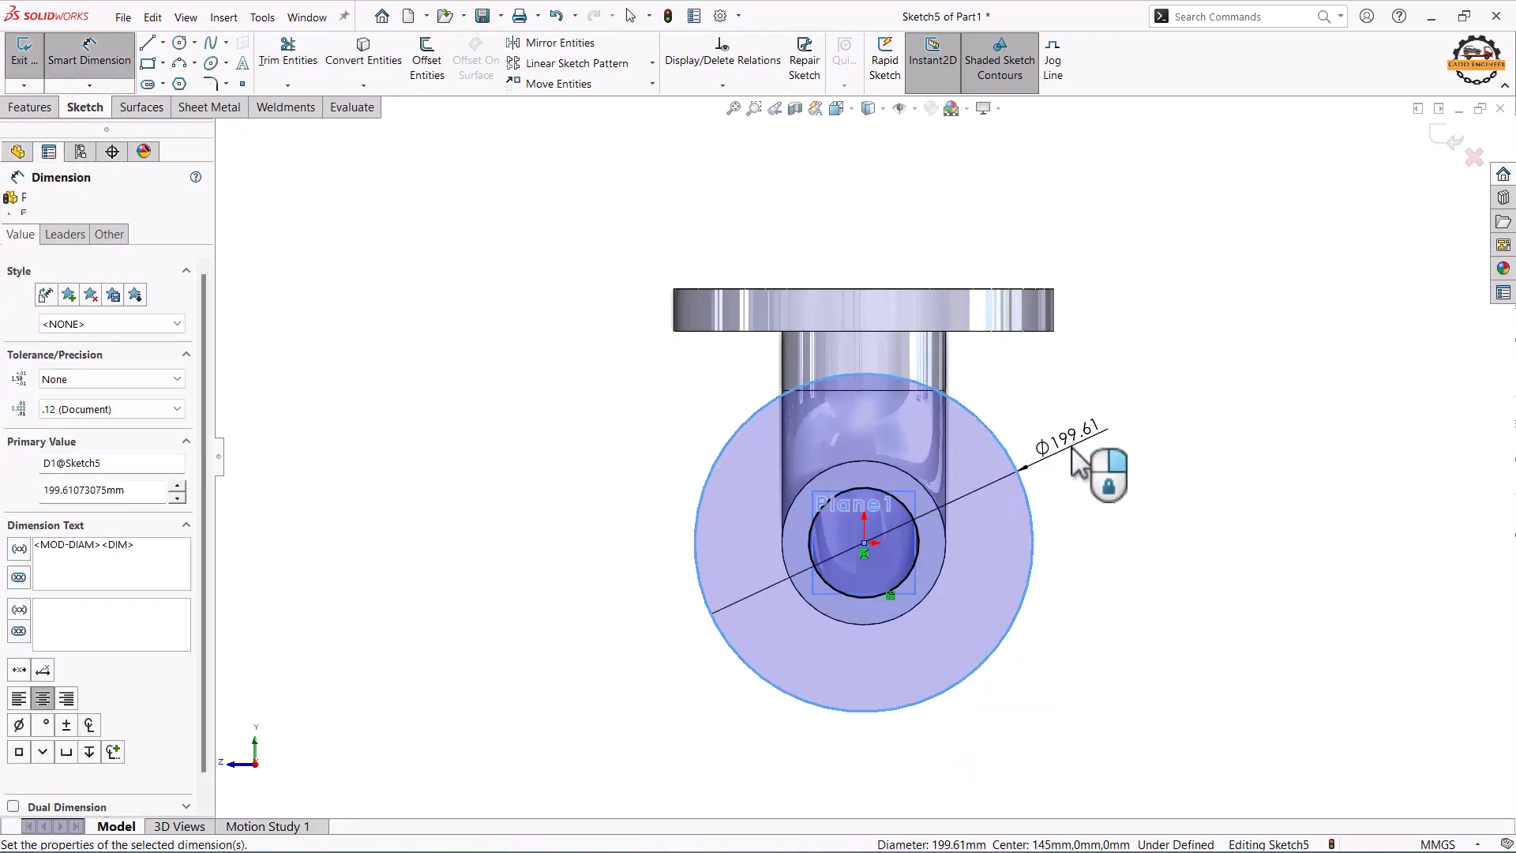
pyautogui.write('225')
pyautogui.press('Return')
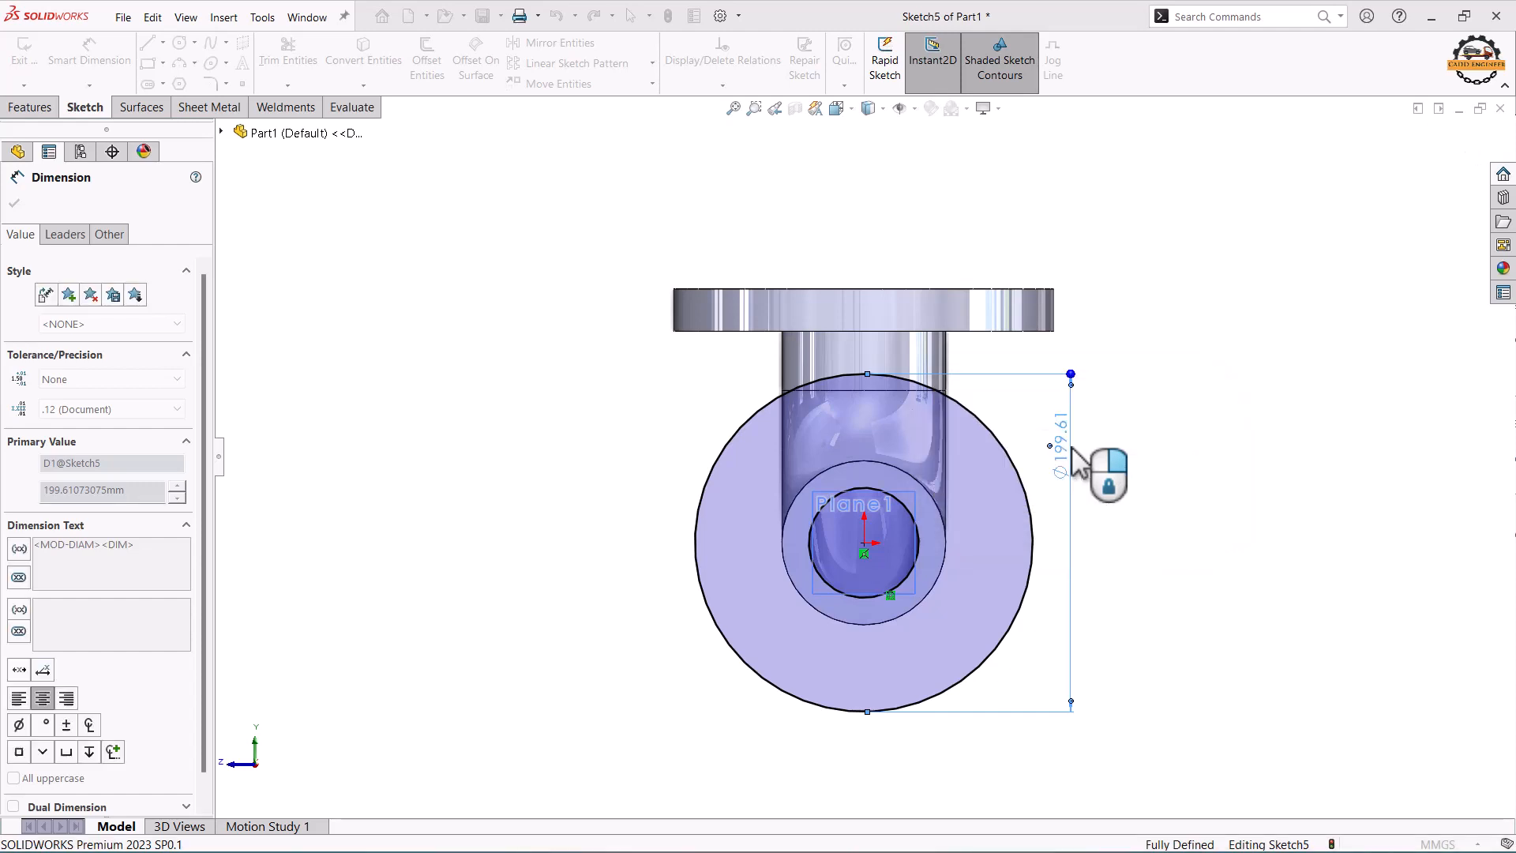
pyautogui.click(1447, 141)
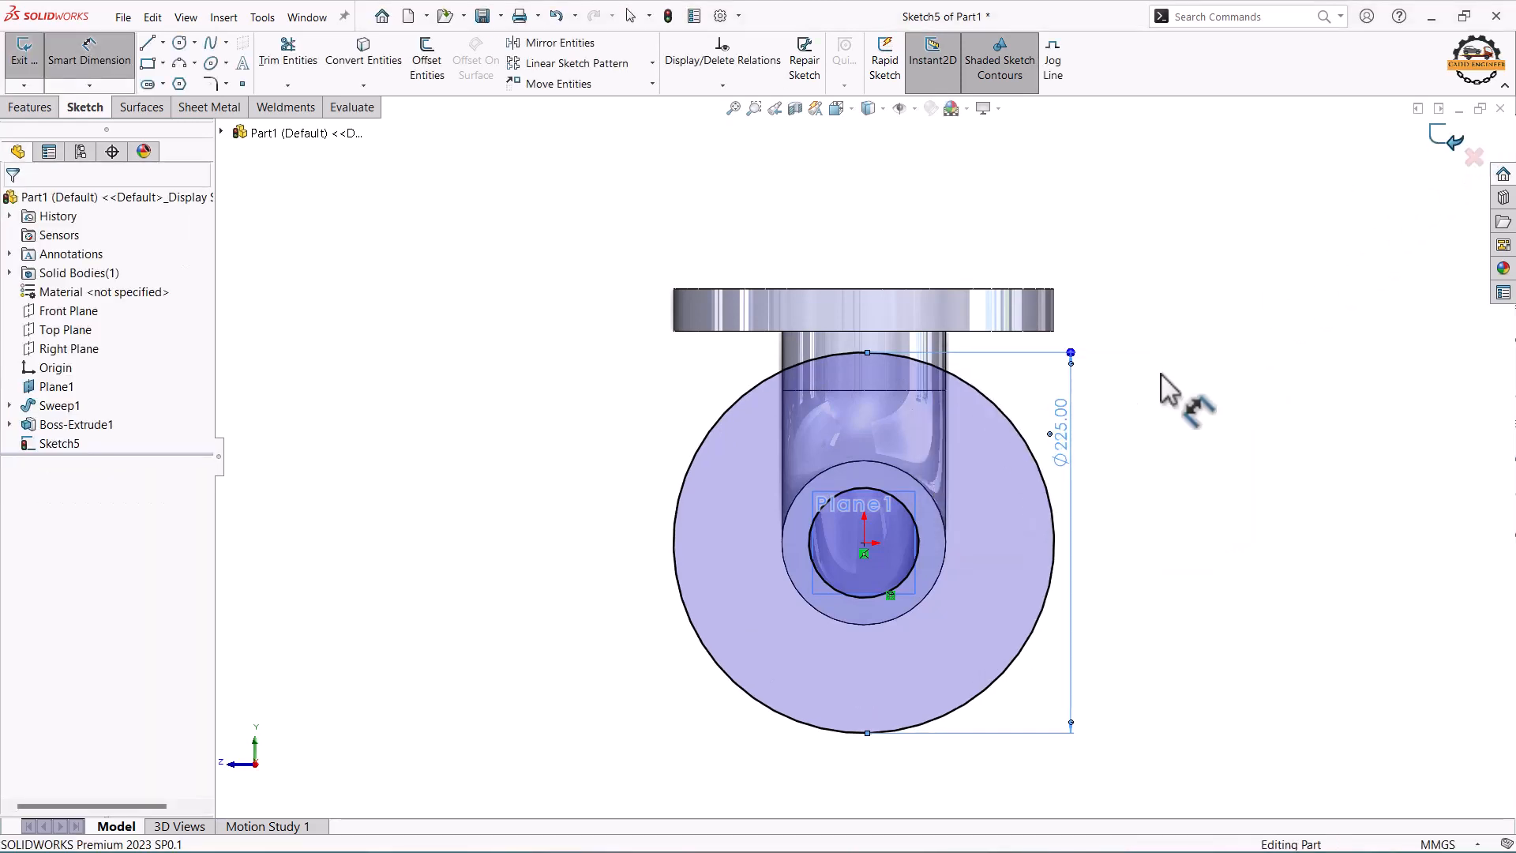
# Extrude the side ring sketch 20 mm in the reversed direction, back along the pipe, merging it as the second flange
pyautogui.moveTo(1158, 385)
pyautogui.mouseDown(button='middle')
pyautogui.moveTo(1083, 474)
pyautogui.moveTo(1159, 553)
pyautogui.mouseUp(button='middle')
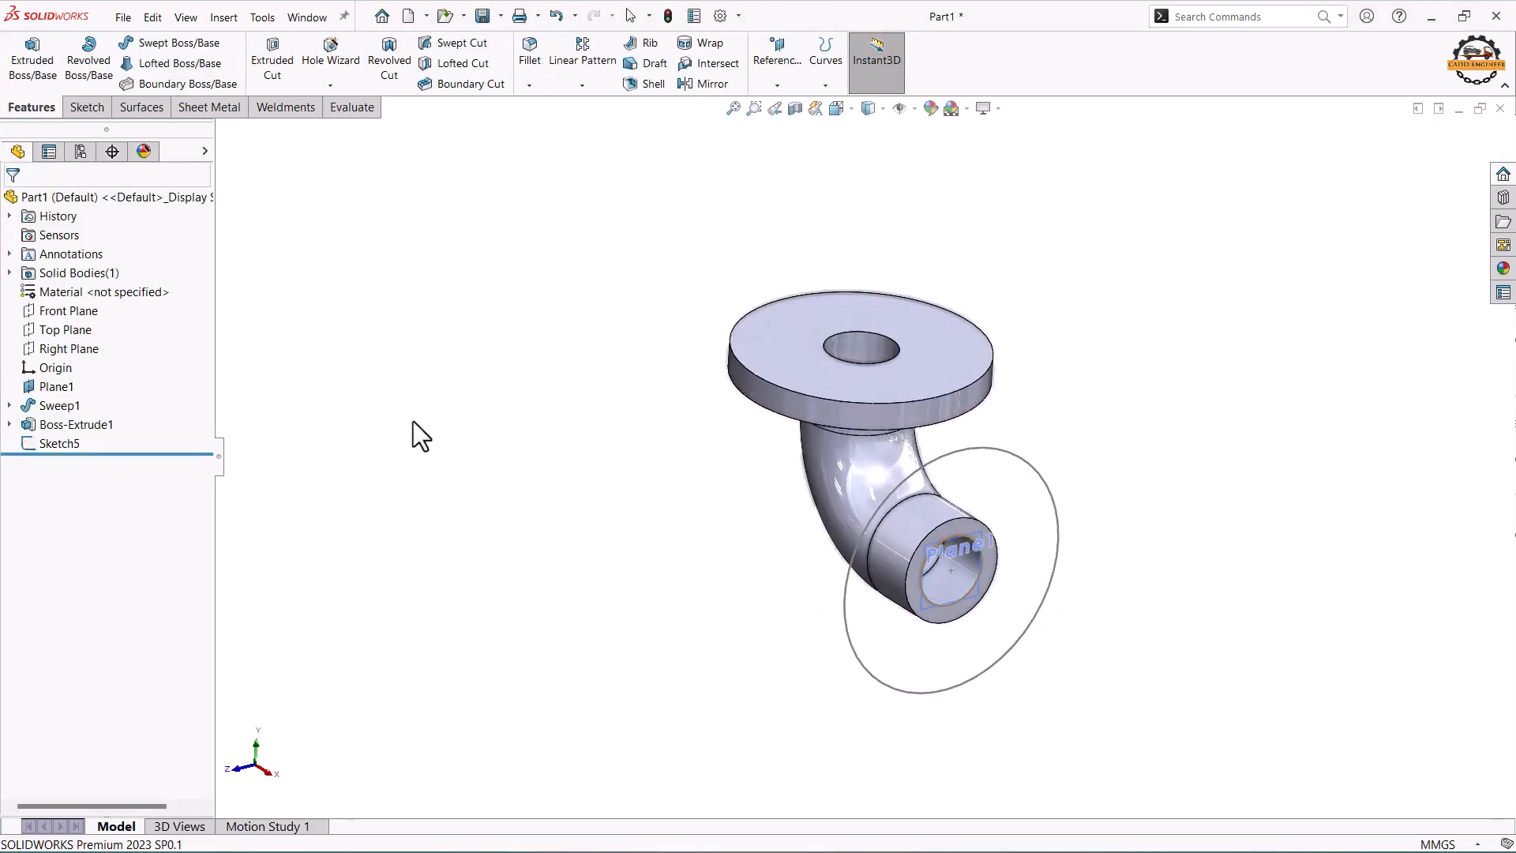
pyautogui.click(77, 442)
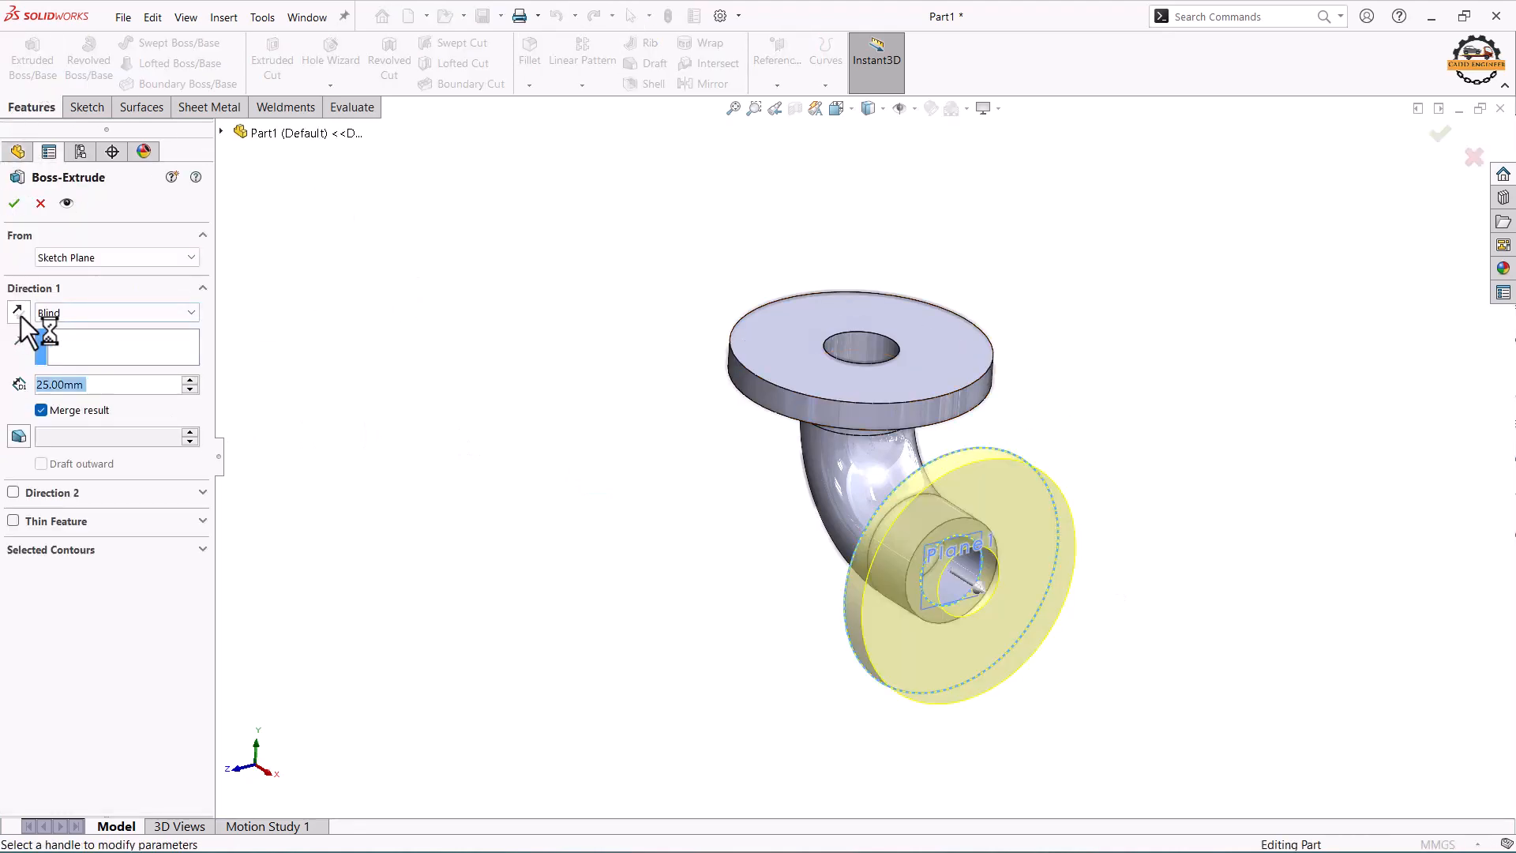
pyautogui.click(21, 316)
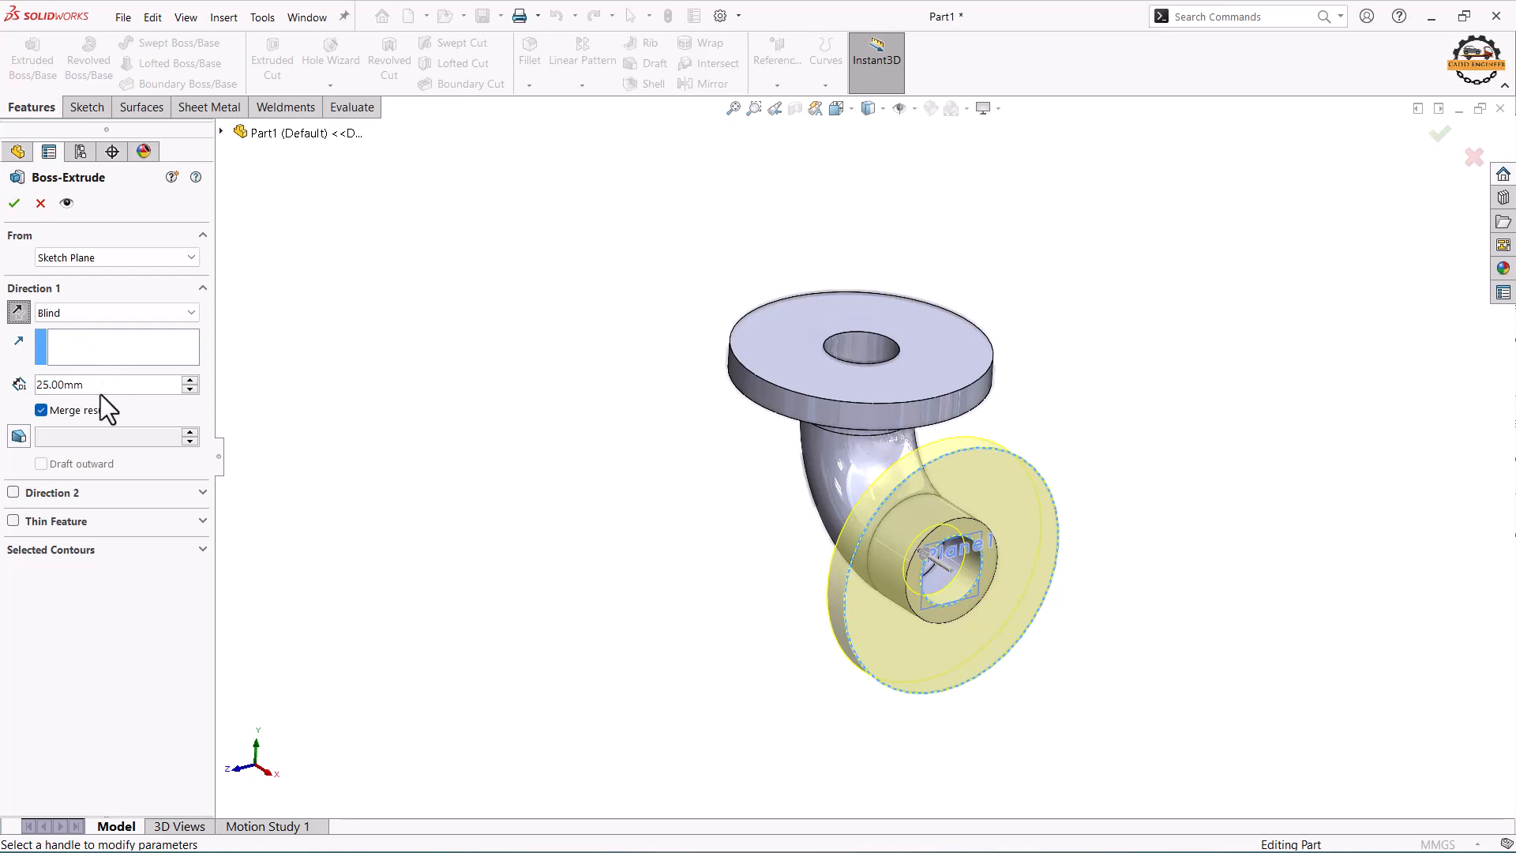
pyautogui.write('20')
pyautogui.press('Return')
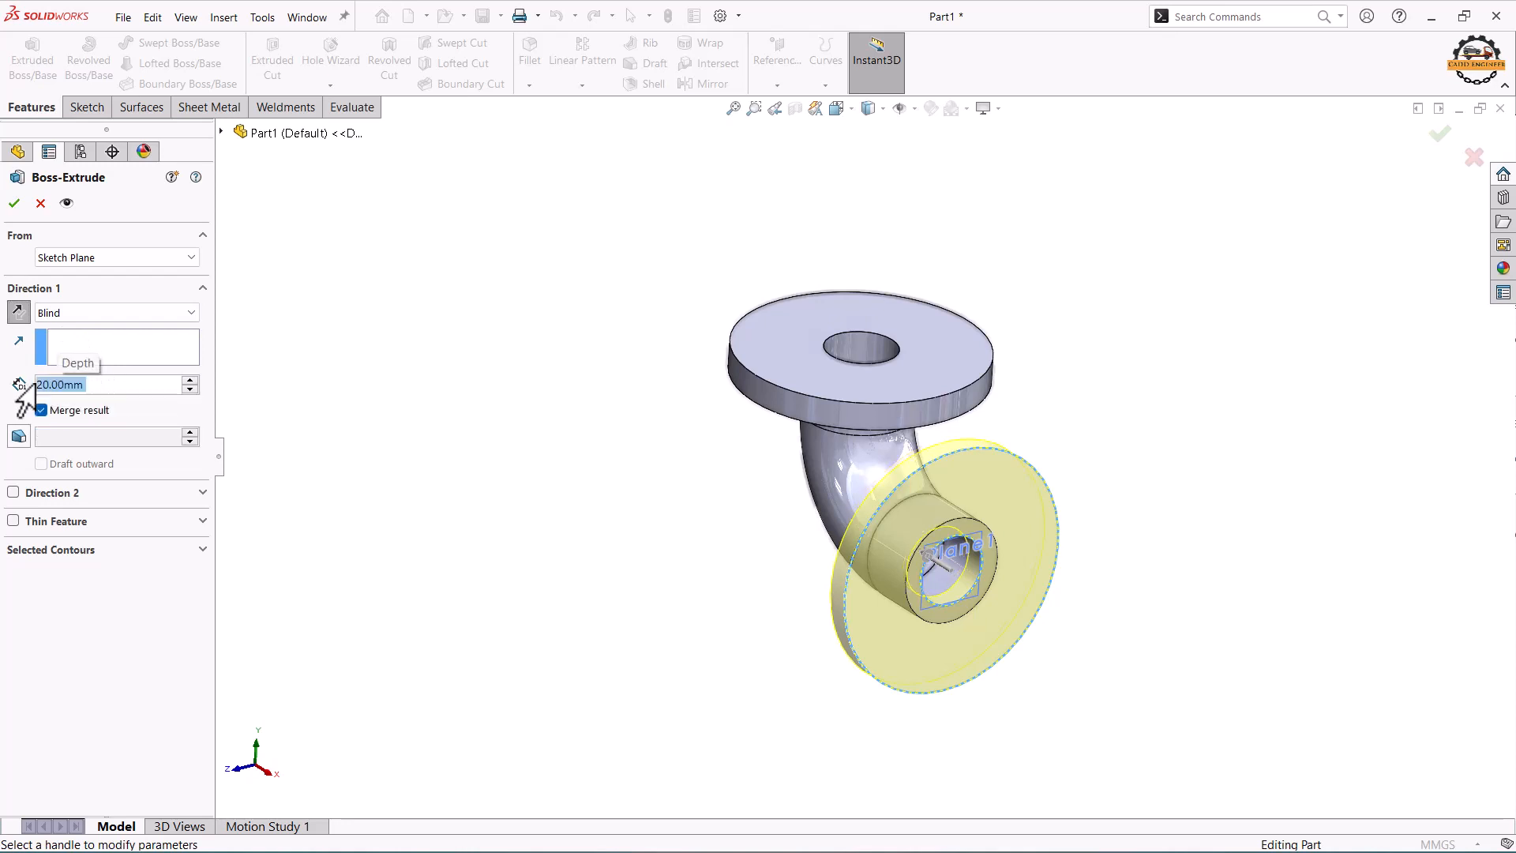
pyautogui.click(13, 204)
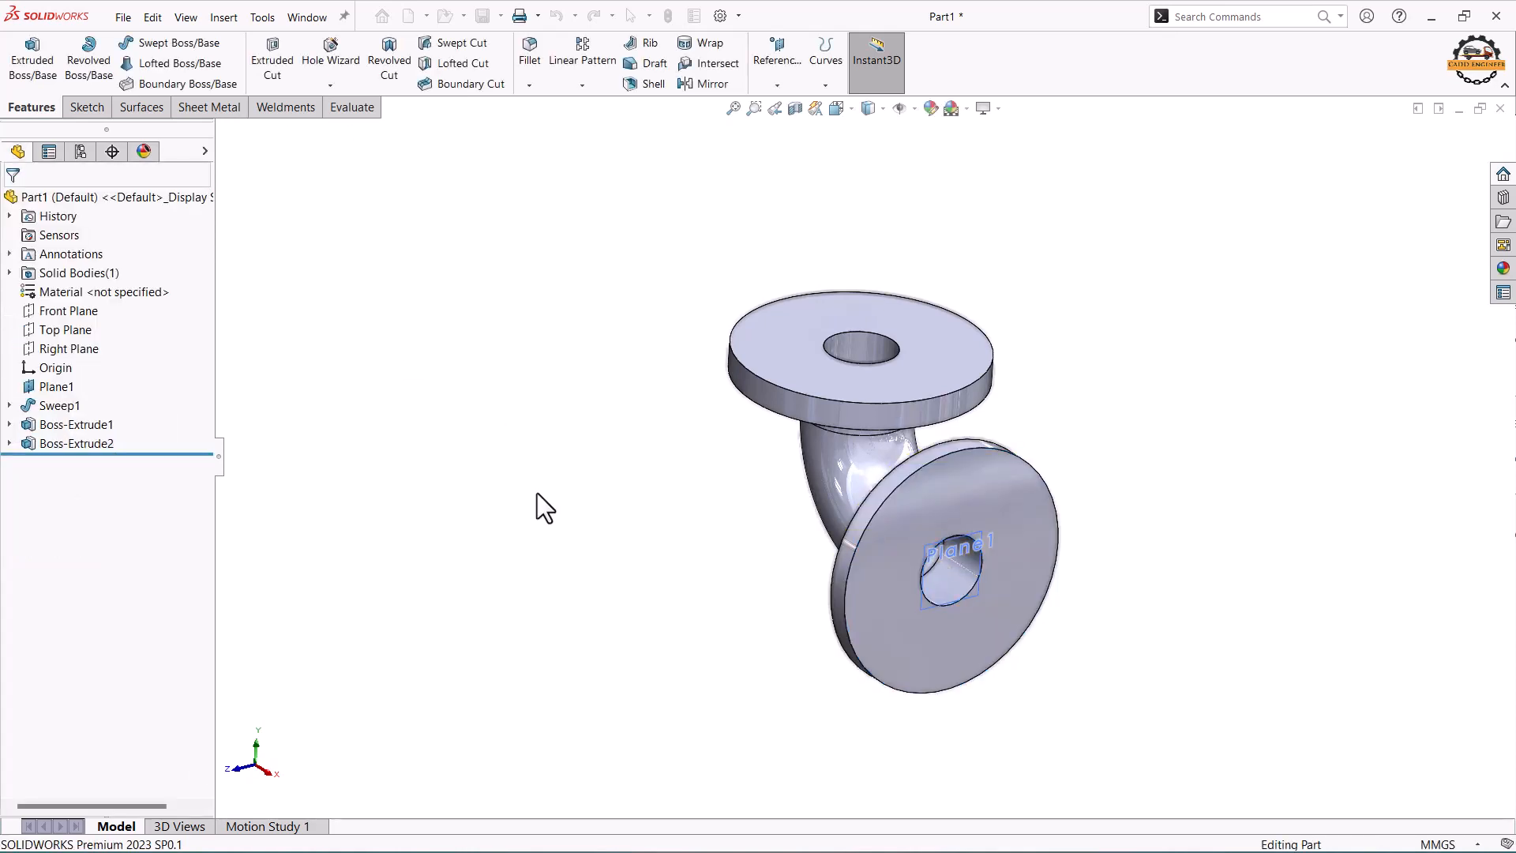
# On the Front Plane, sketch a diagonal line about 42 mm long from the upper flange's underside to the pipe's outer edge
pyautogui.moveTo(686, 474); pyautogui.dragTo(659, 509, button='middle')
pyautogui.moveTo(341, 471); pyautogui.dragTo(526, 365, button='middle')
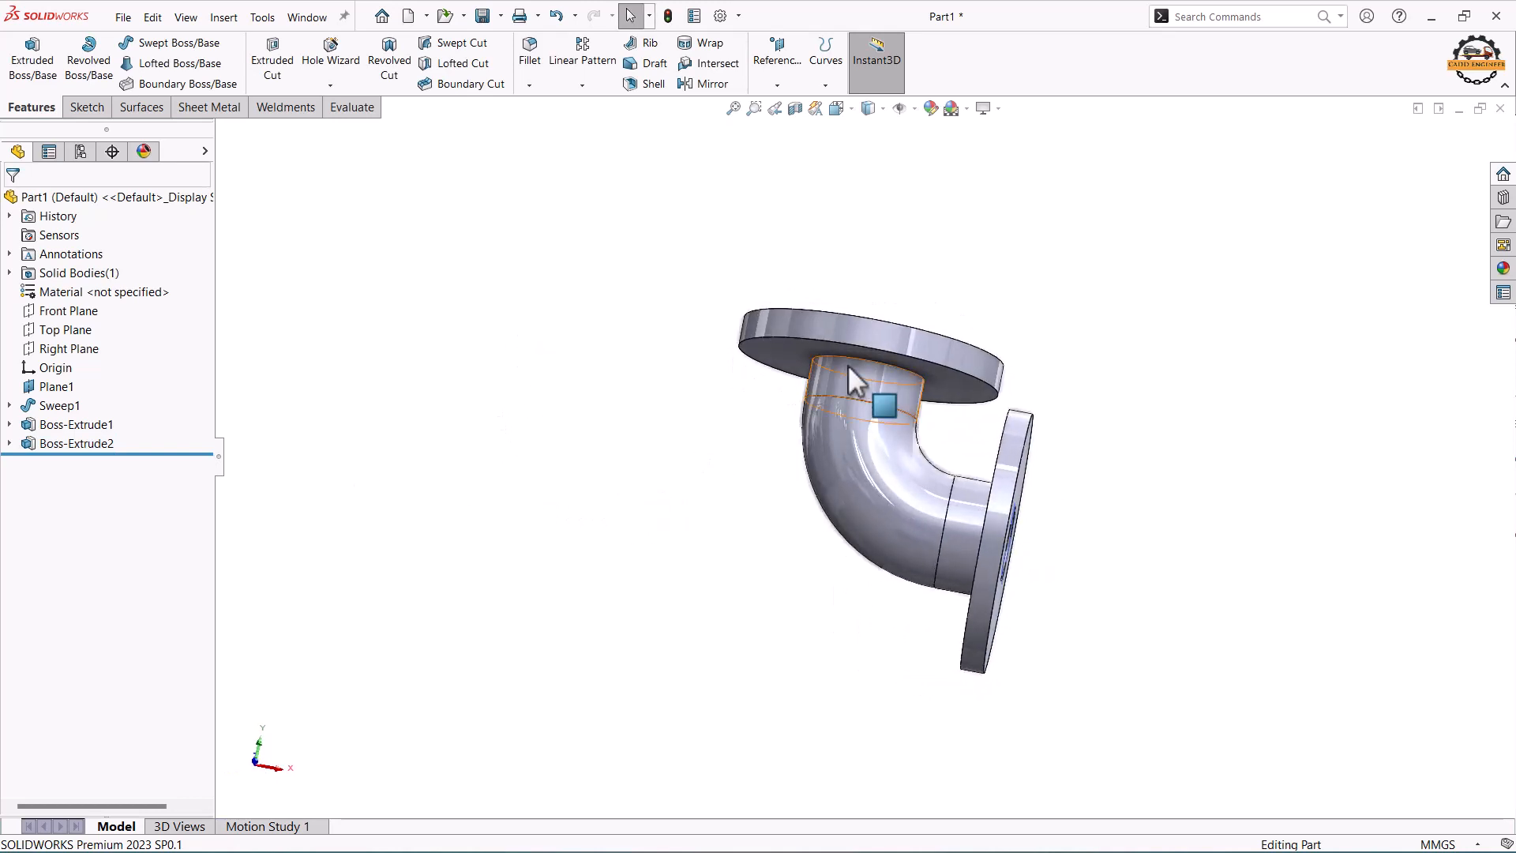
pyautogui.moveTo(691, 462); pyautogui.dragTo(685, 498, button='middle')
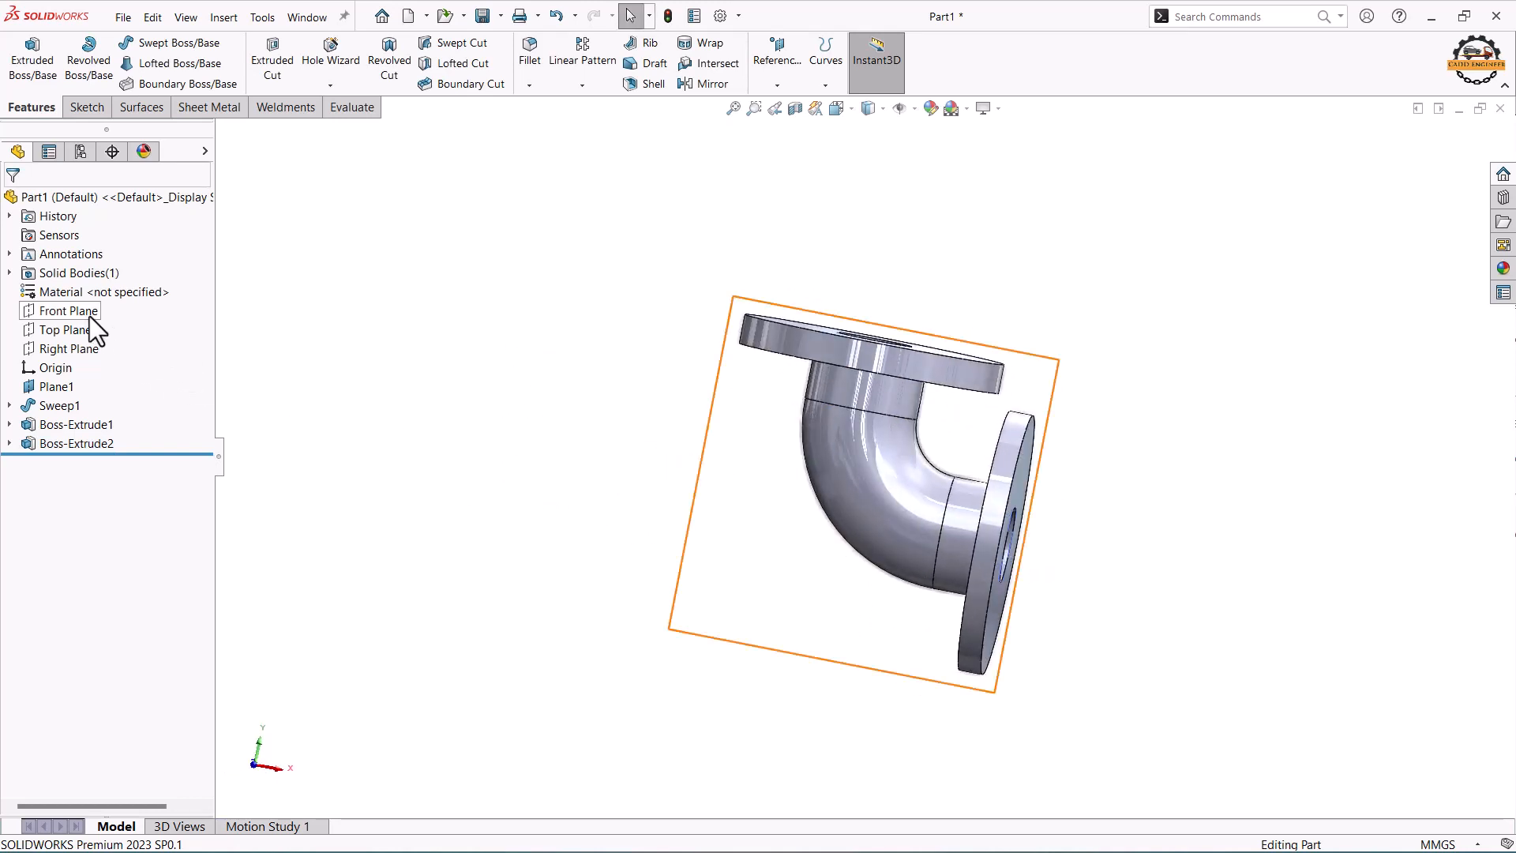
pyautogui.click(89, 316)
pyautogui.click(104, 298)
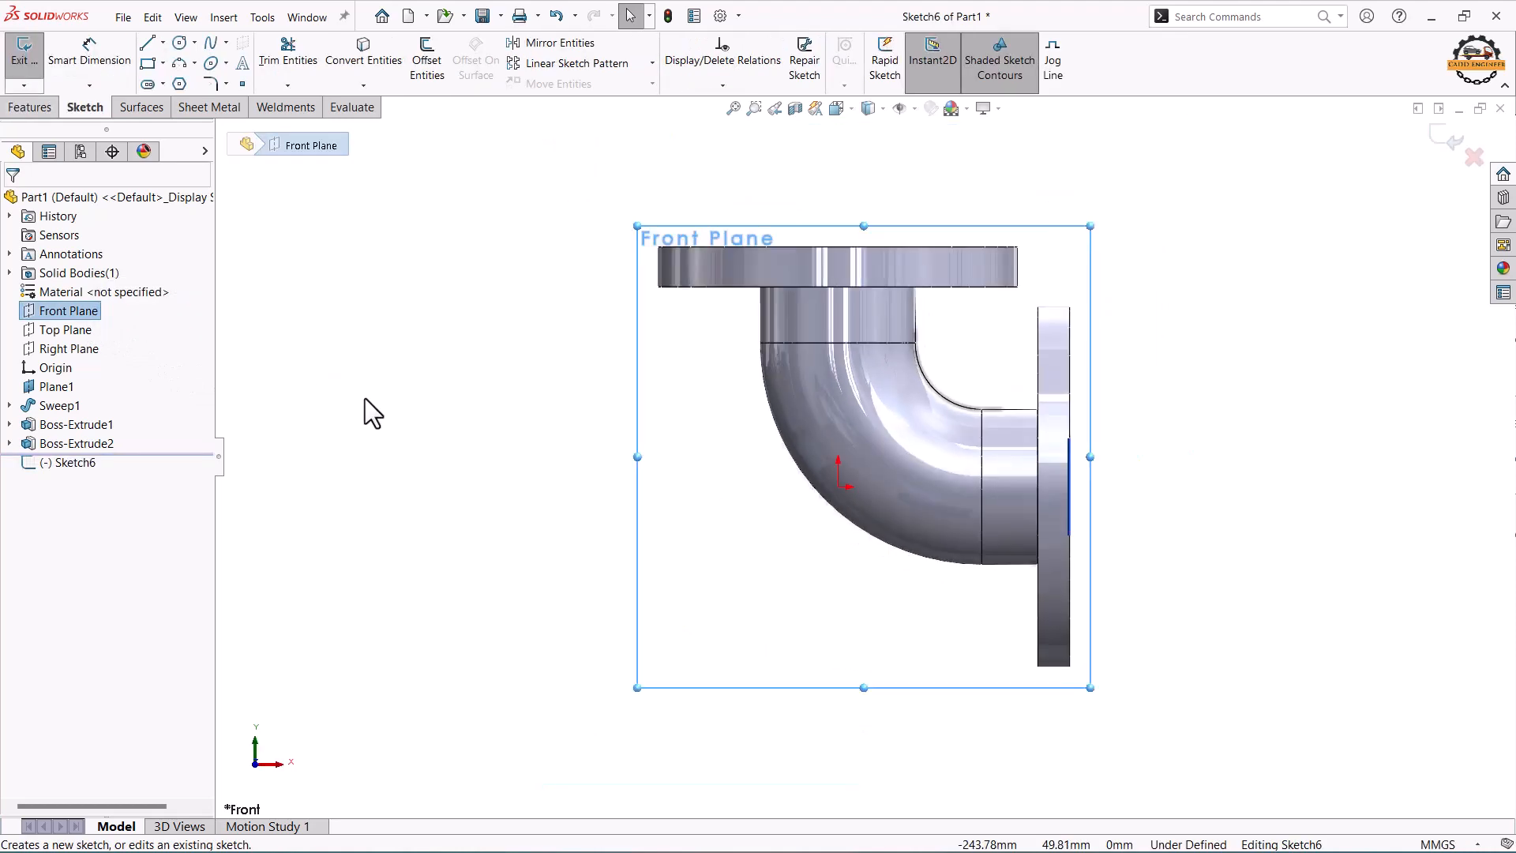
pyautogui.press('Escape')
pyautogui.click(152, 48)
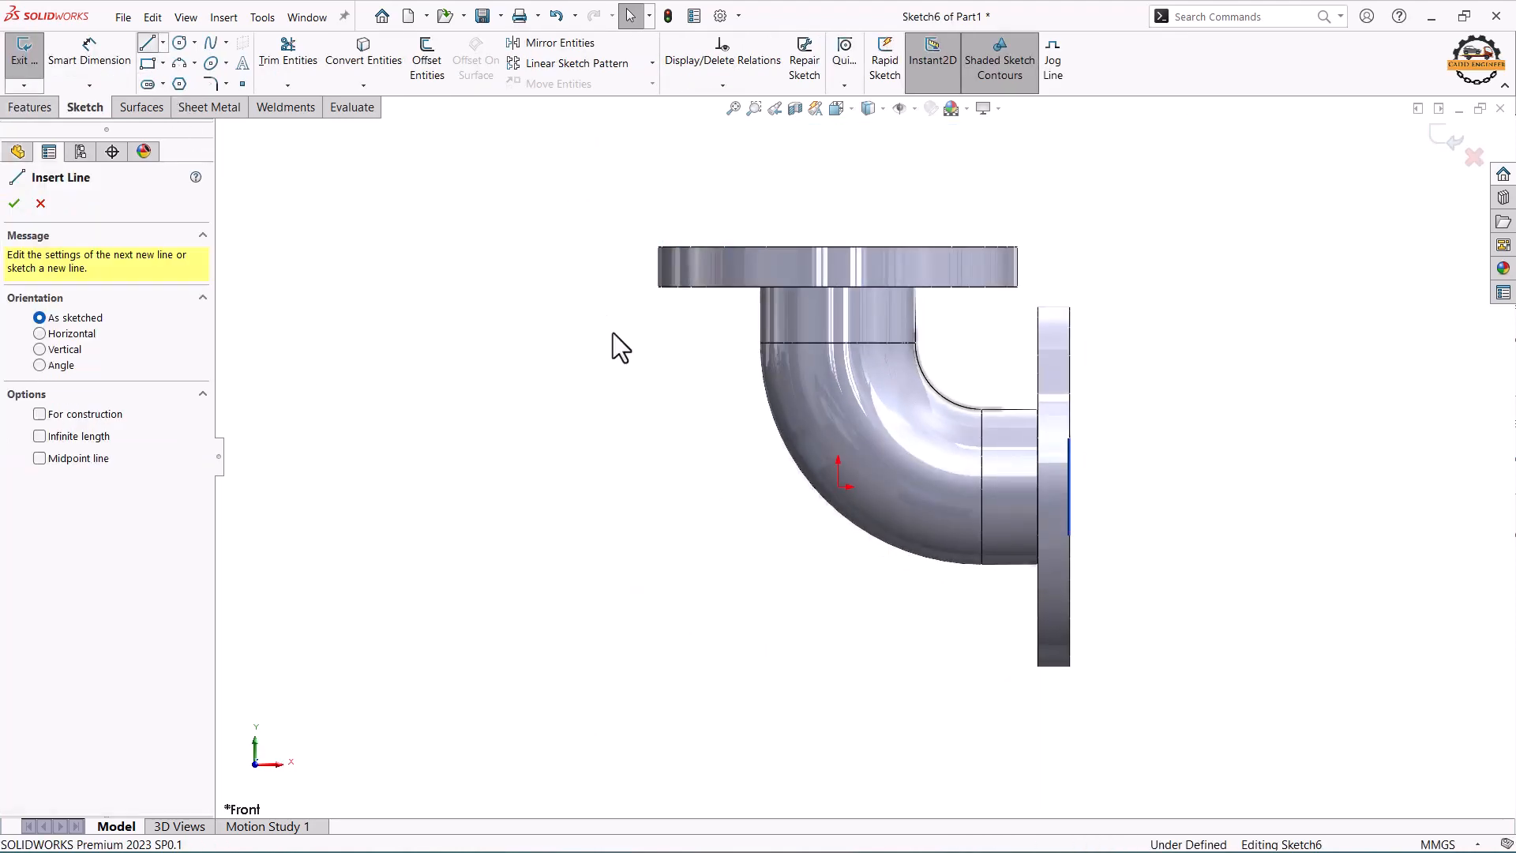
pyautogui.scroll(-2, 686, 316)
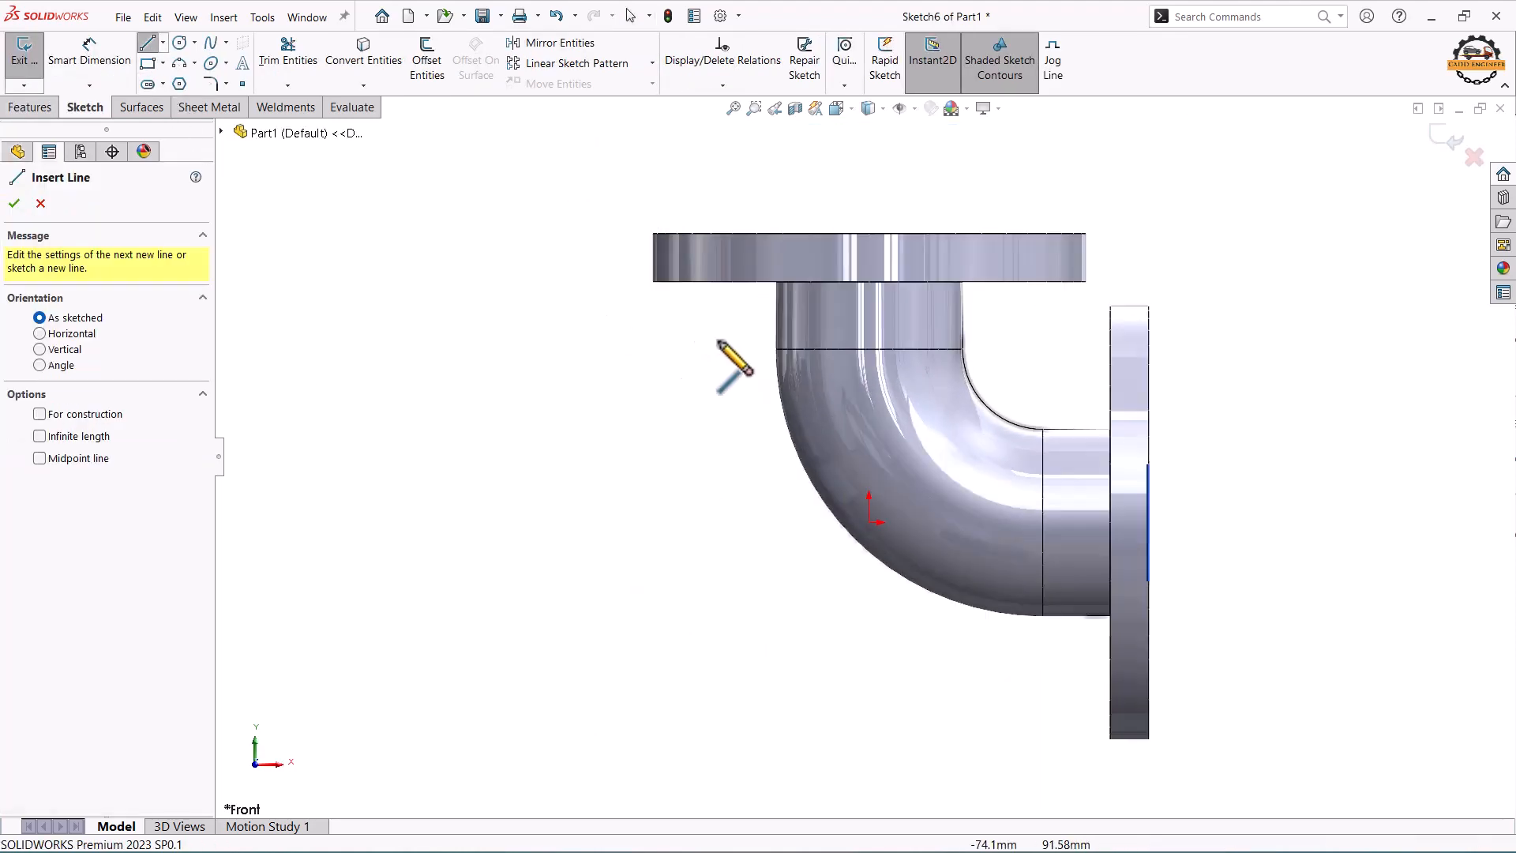
pyautogui.click(719, 282)
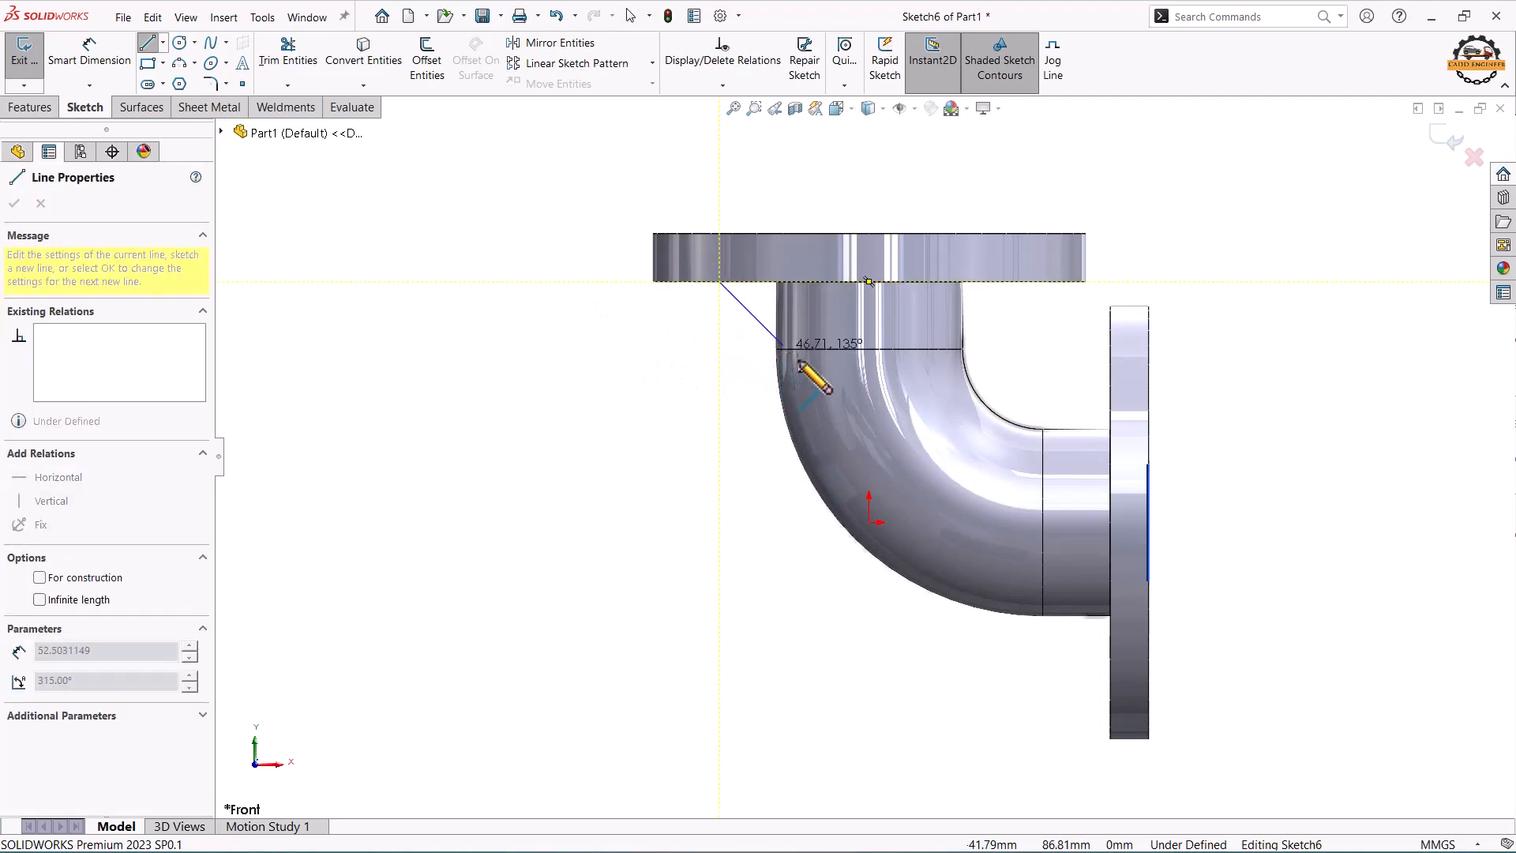
pyautogui.click(777, 340)
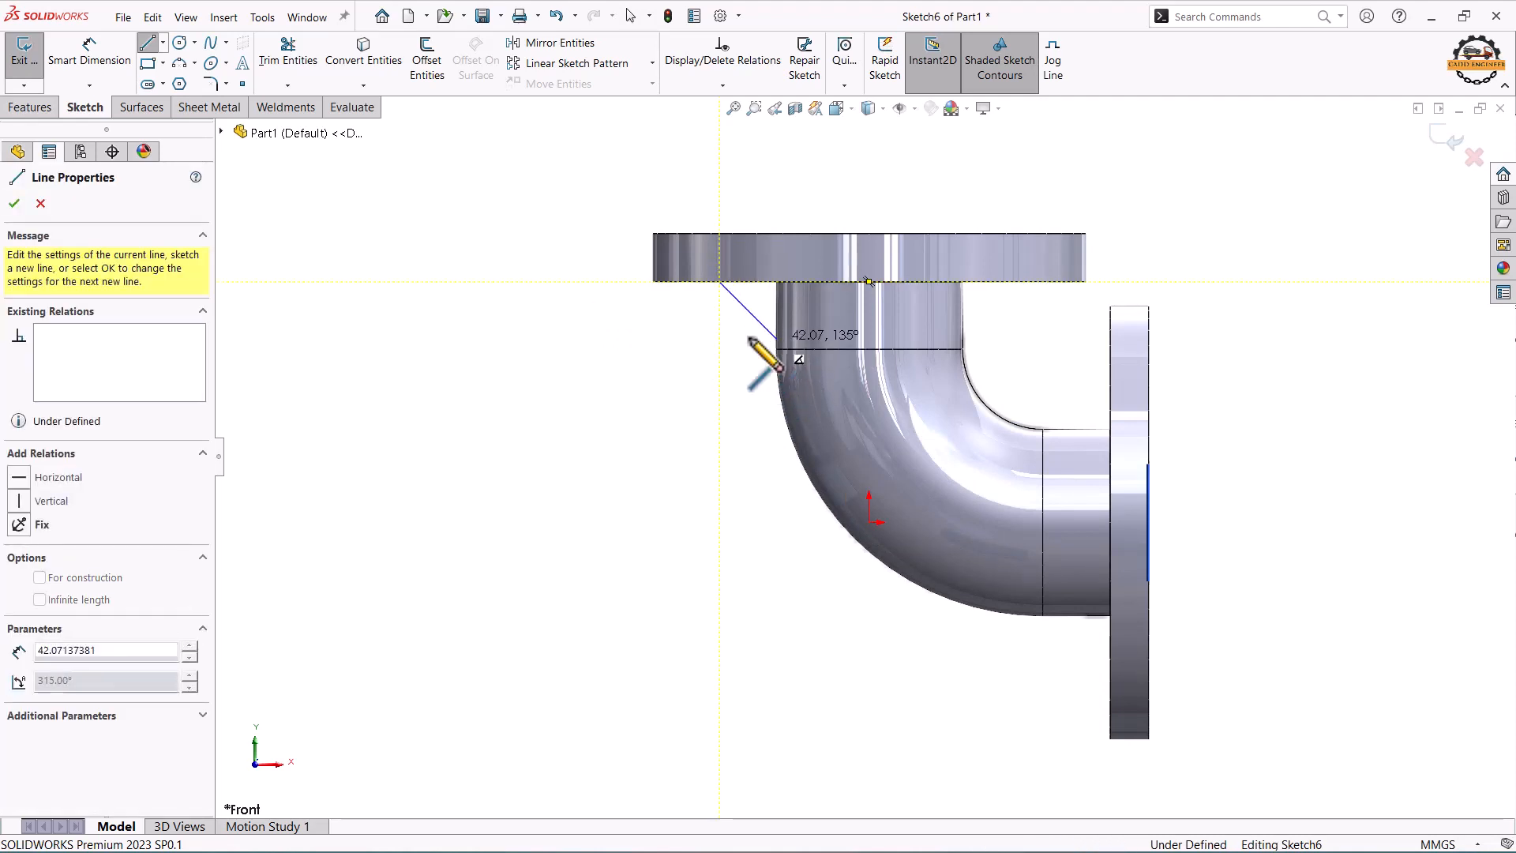
# Dimension the horizontal distance between the diagonal line's endpoints to 30 mm
pyautogui.click(101, 61)
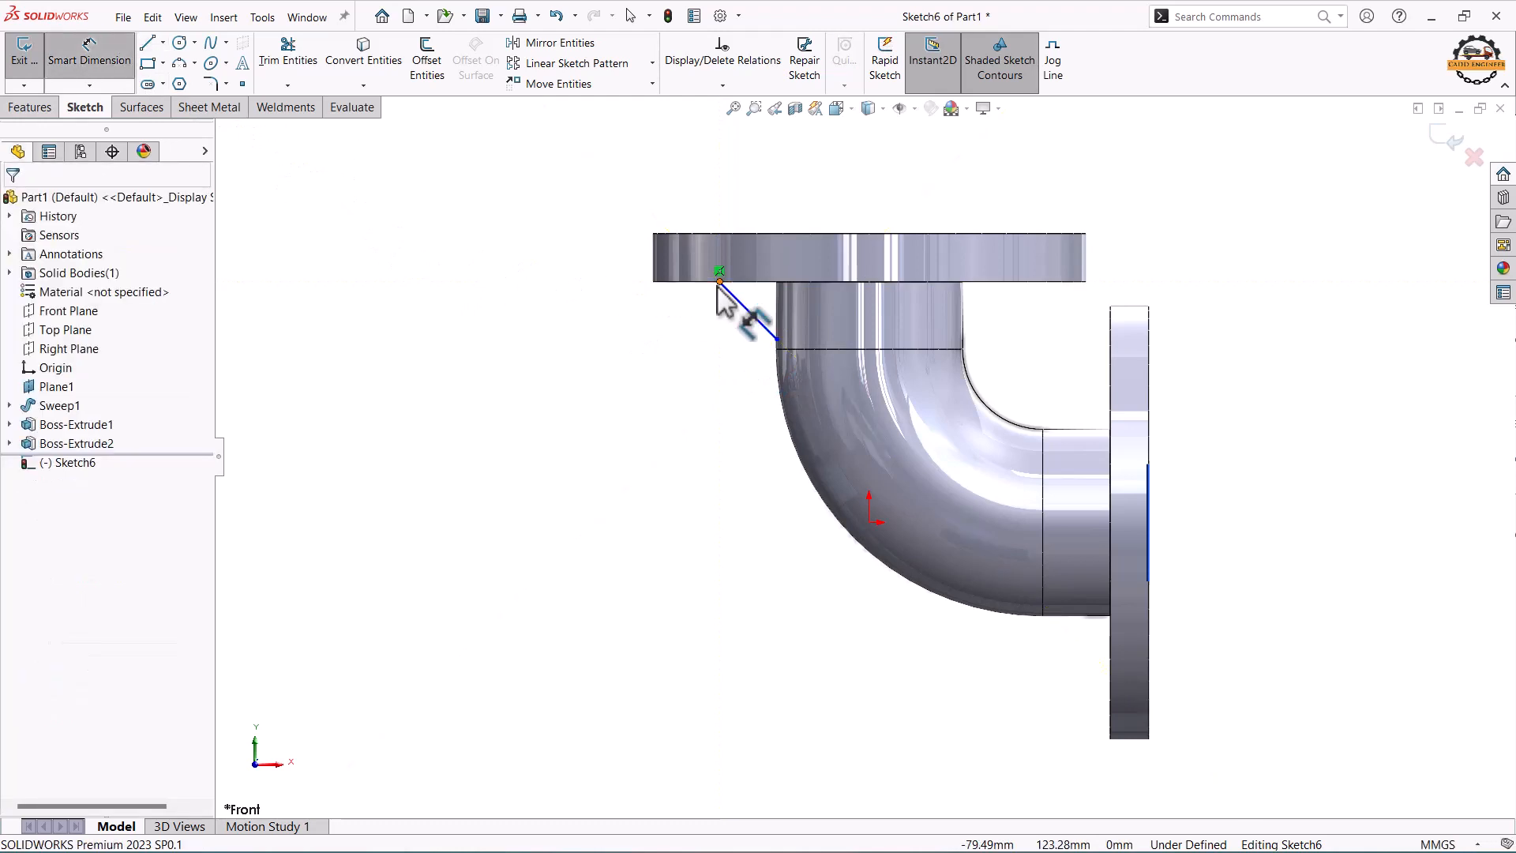
pyautogui.click(775, 338)
pyautogui.click(779, 341)
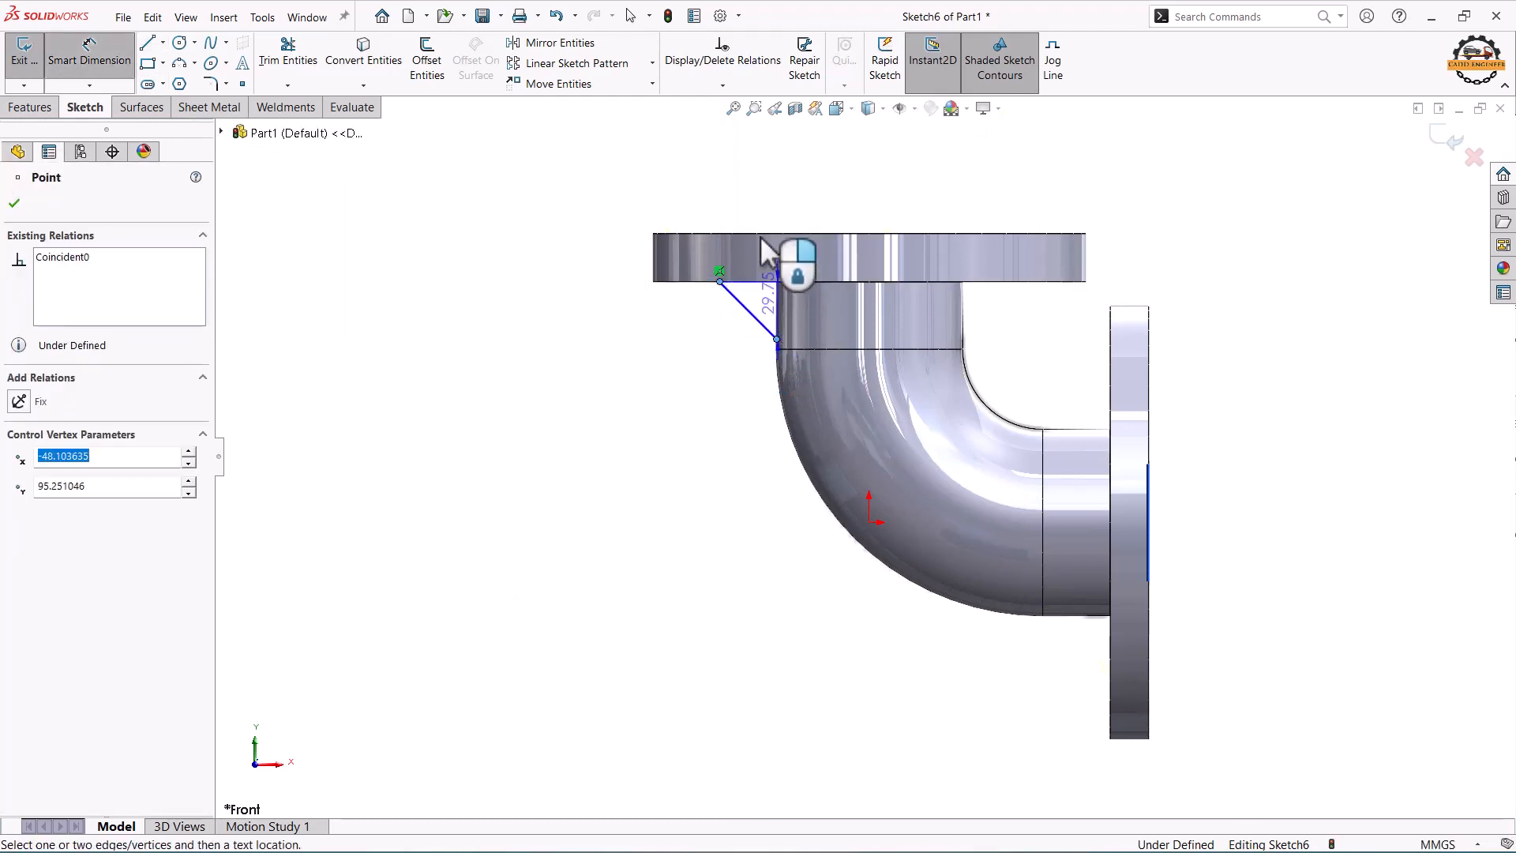
pyautogui.click(748, 200)
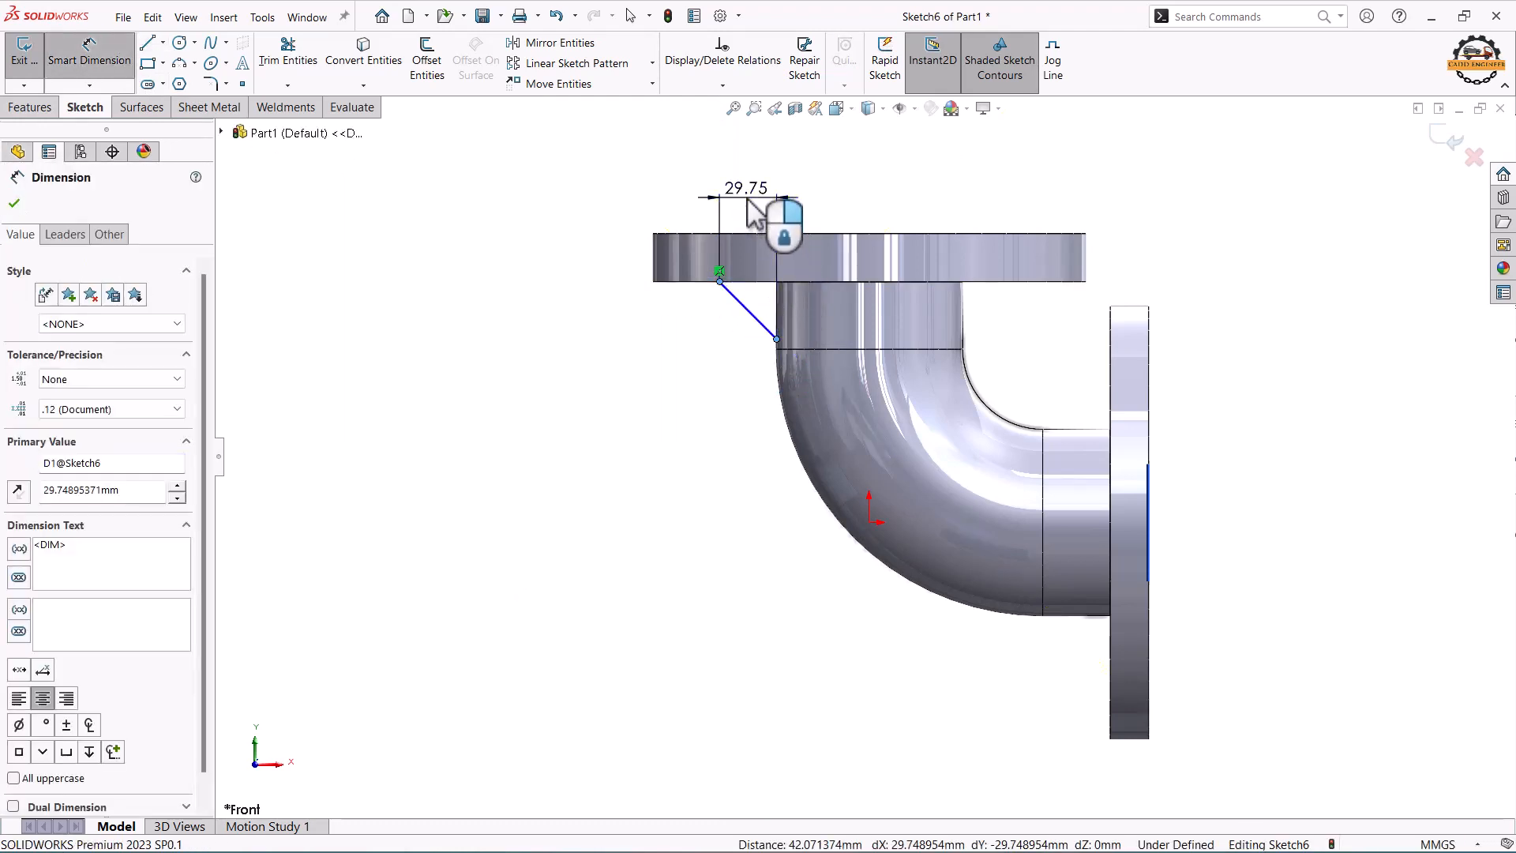
pyautogui.write('30')
pyautogui.press('Return')
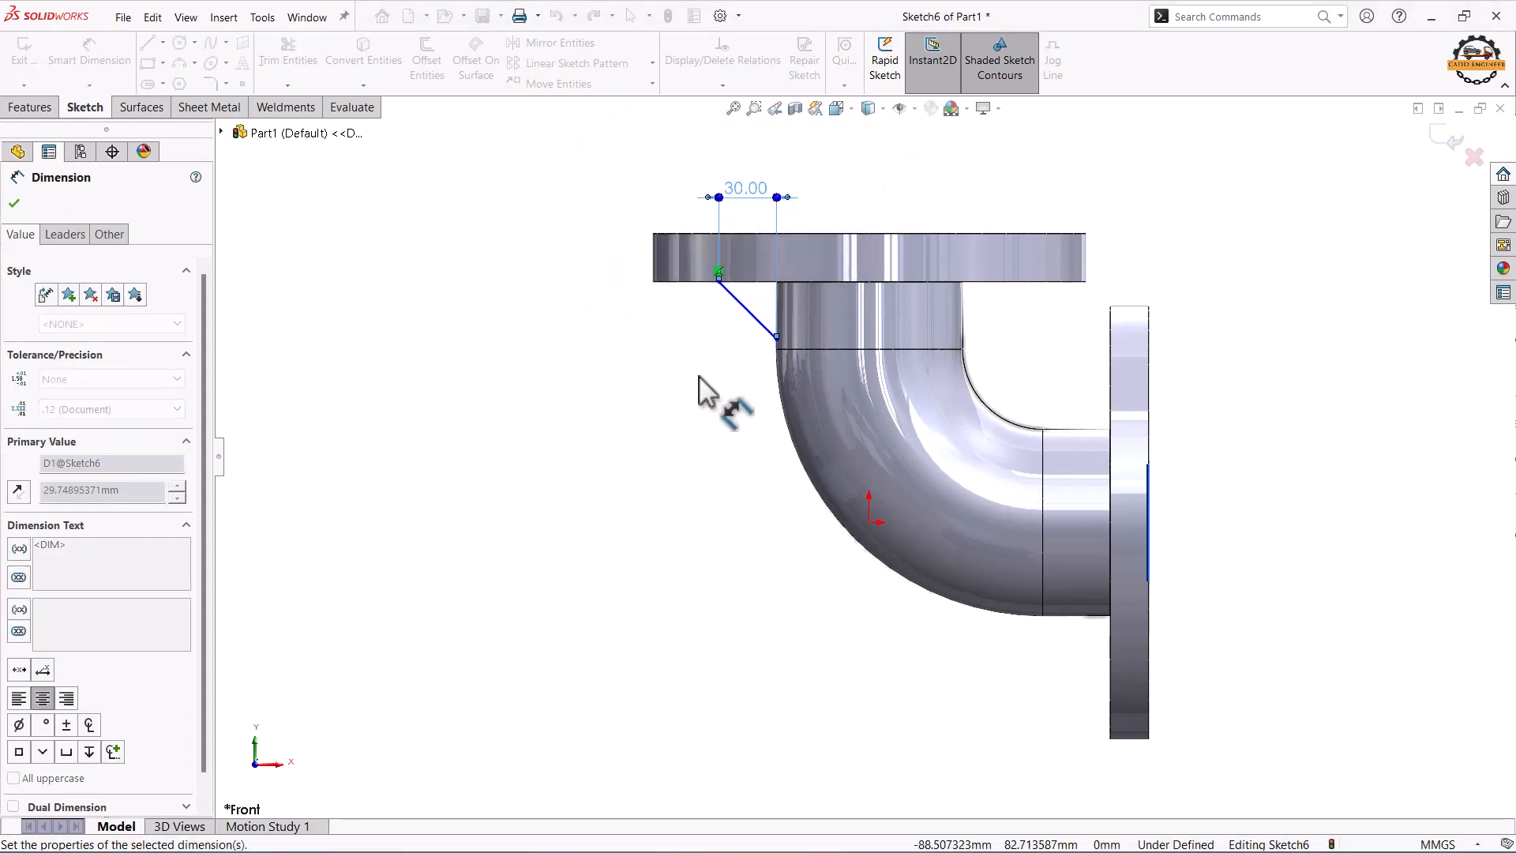
# Dimension the vertical distance between the diagonal line's endpoints to 40 mm
pyautogui.click(720, 282)
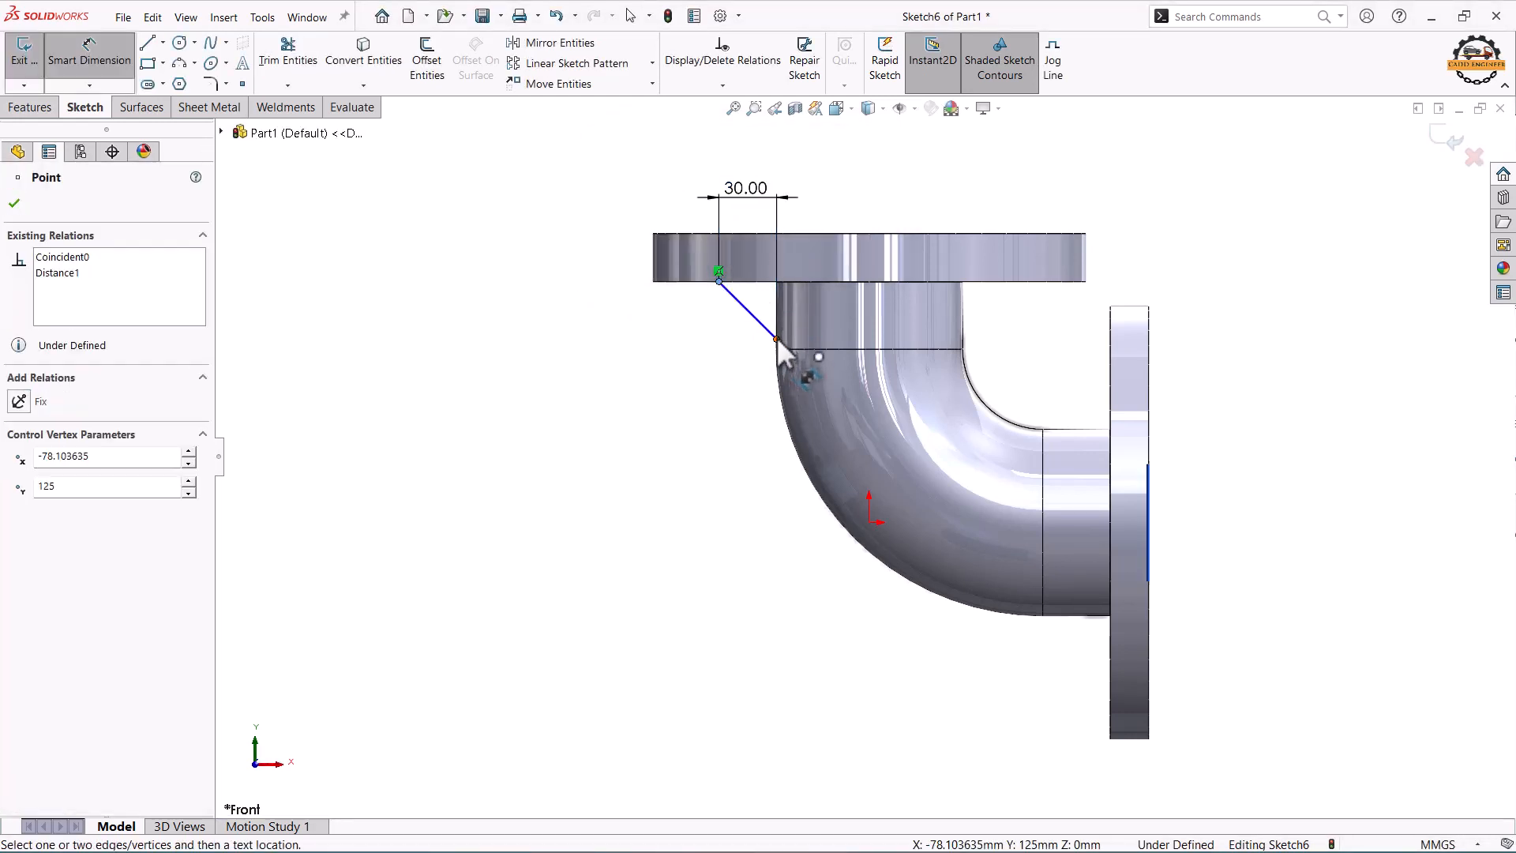
pyautogui.click(777, 340)
pyautogui.click(601, 304)
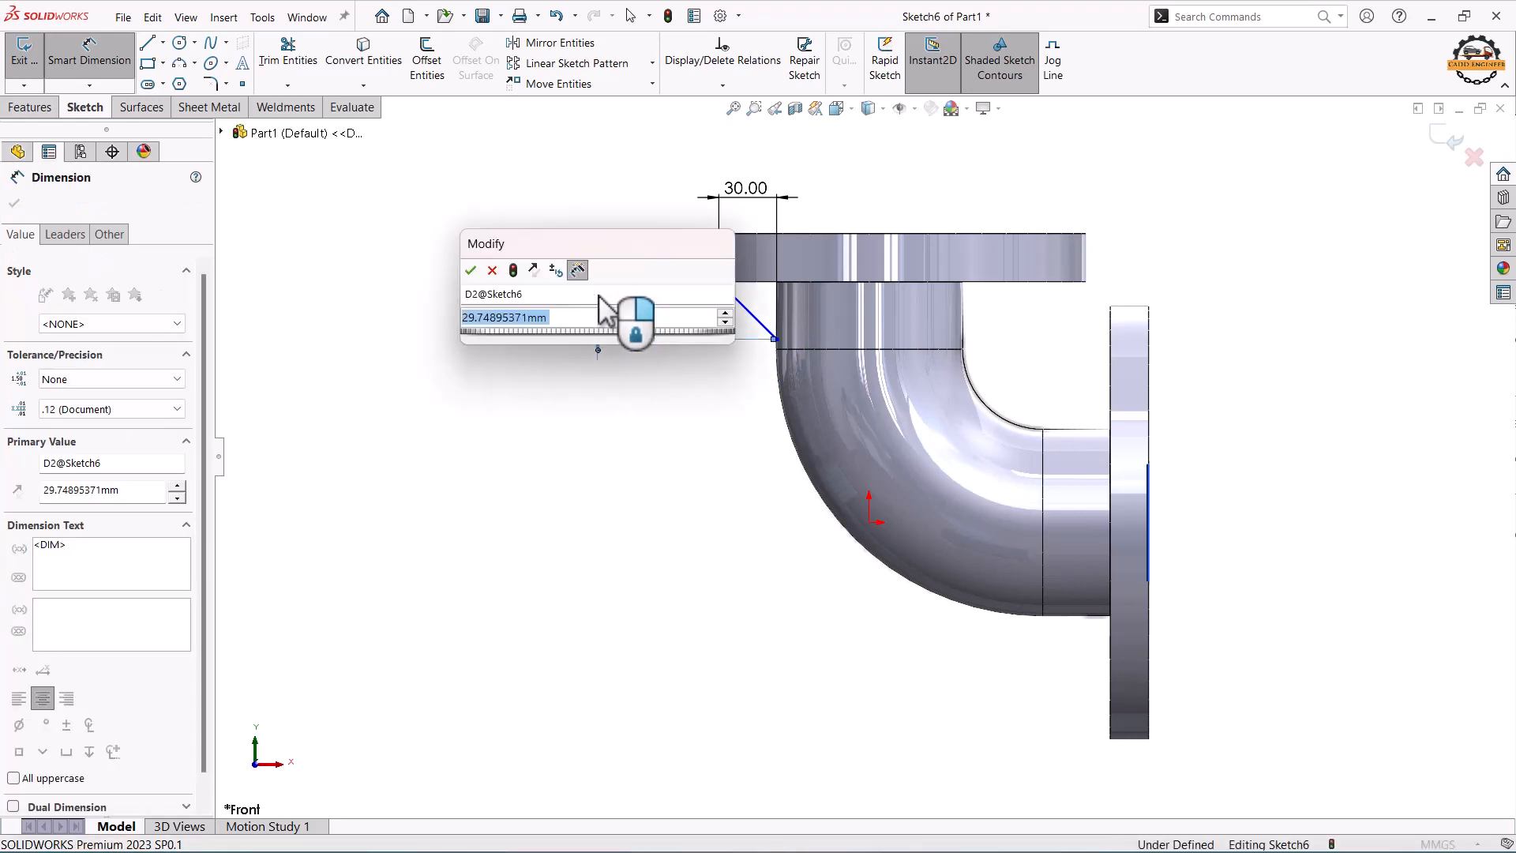
pyautogui.write('40')
pyautogui.press('Return')
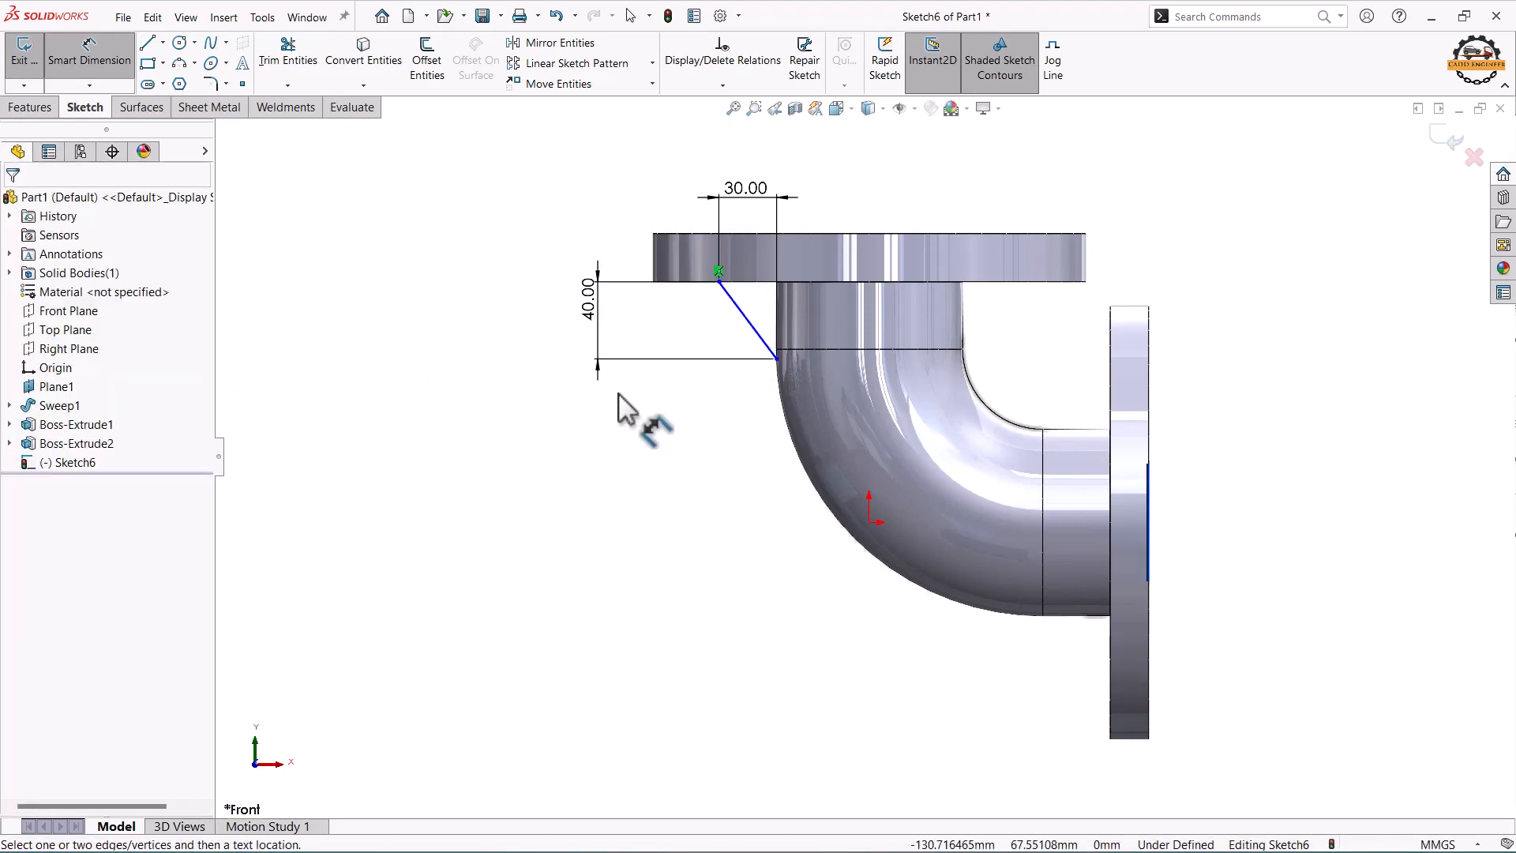
pyautogui.press('Escape')
# Check the relations between the diagonal line's upper endpoint and the flange edge, then inspect the horizontal dimension
pyautogui.click(719, 281)
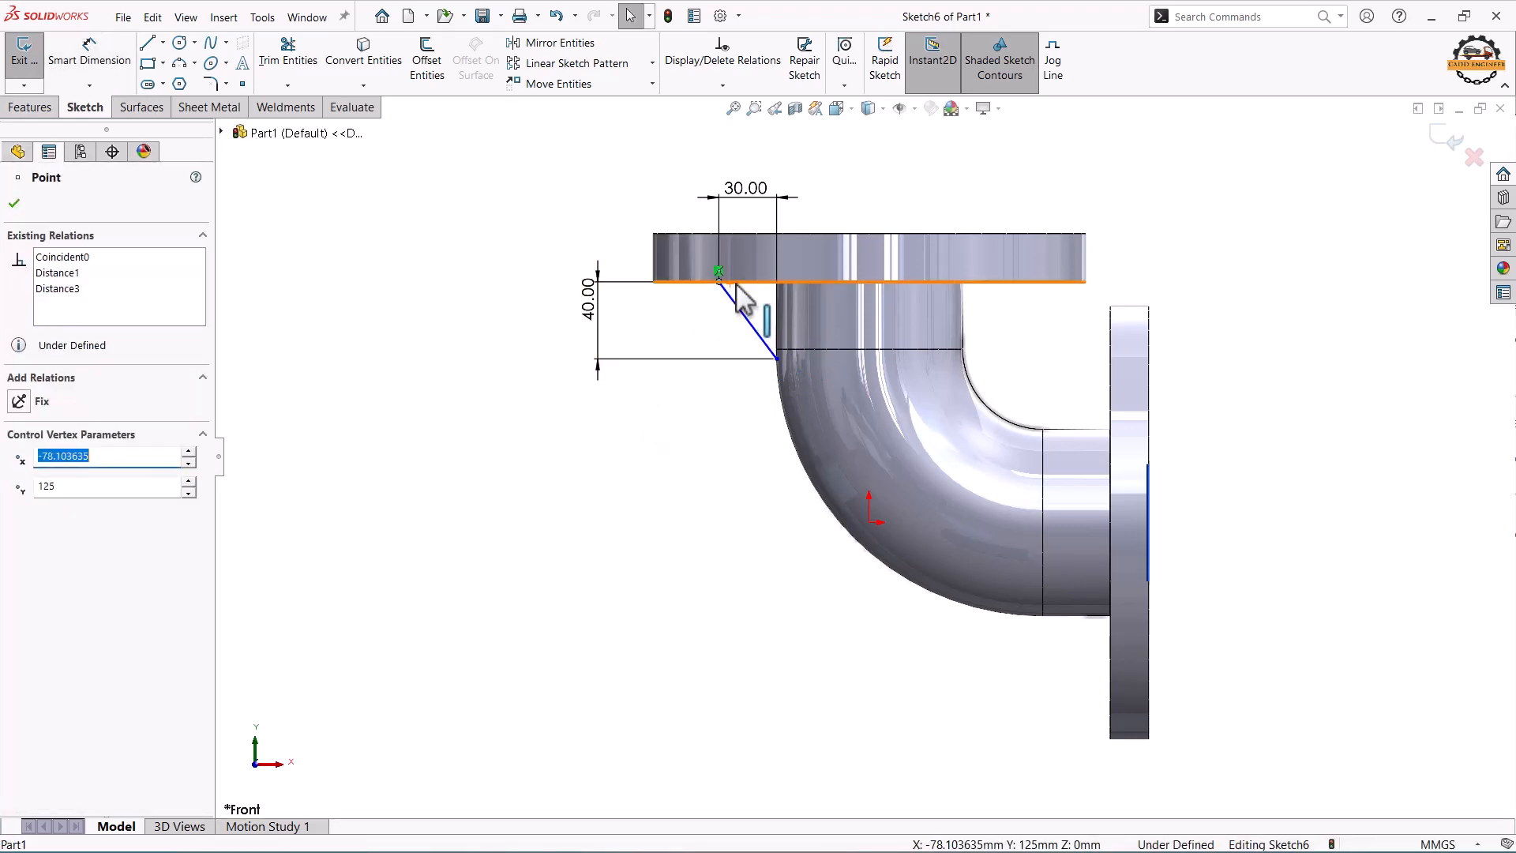
pyautogui.keyDown('ctrl'); pyautogui.click(747, 282); pyautogui.keyUp('ctrl')
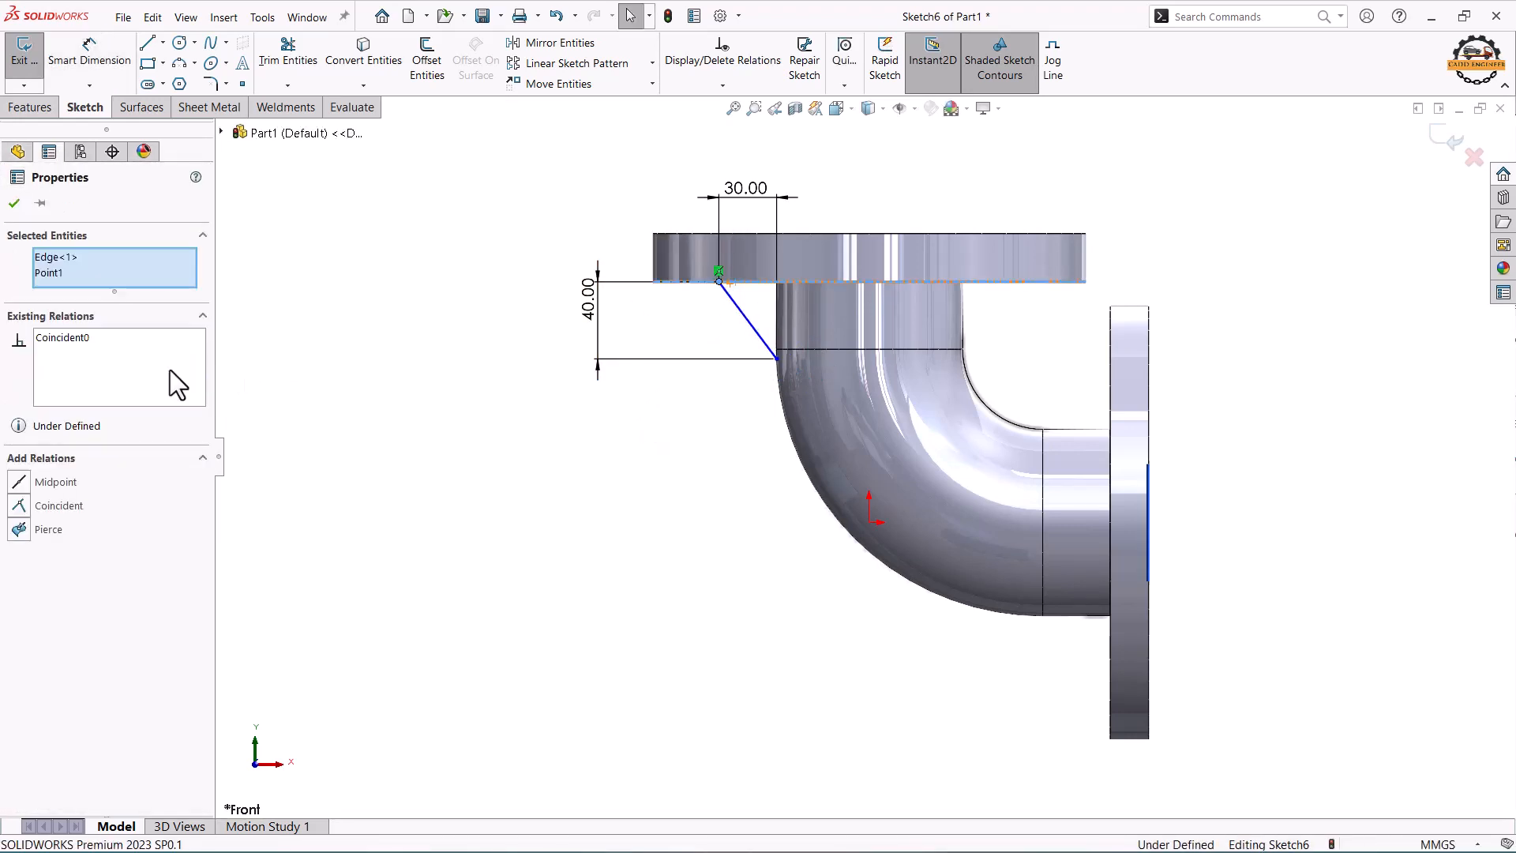
pyautogui.click(476, 471)
pyautogui.press('Escape')
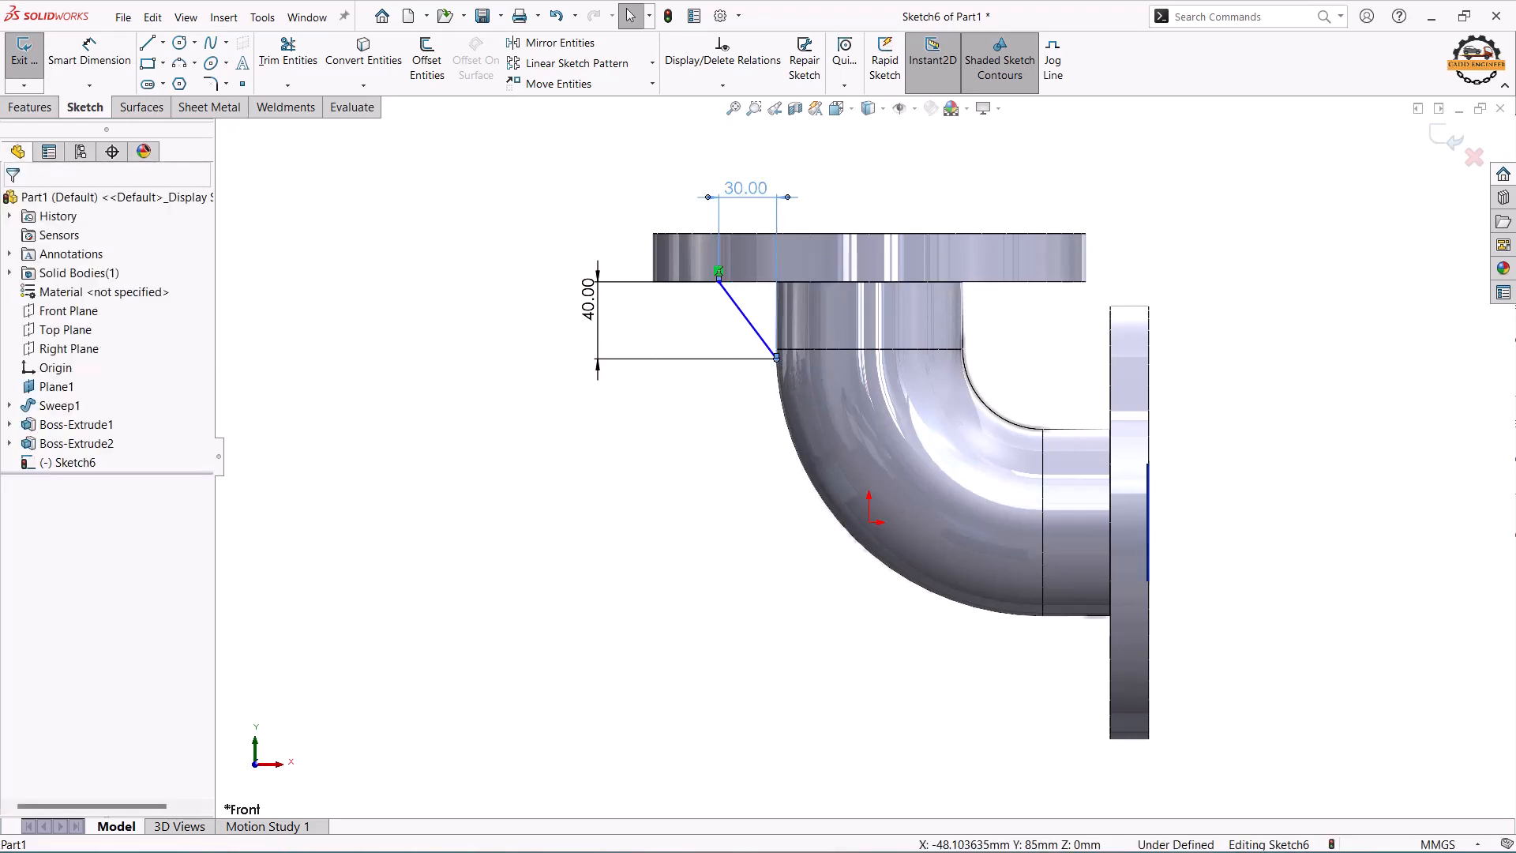
pyautogui.click(745, 188)
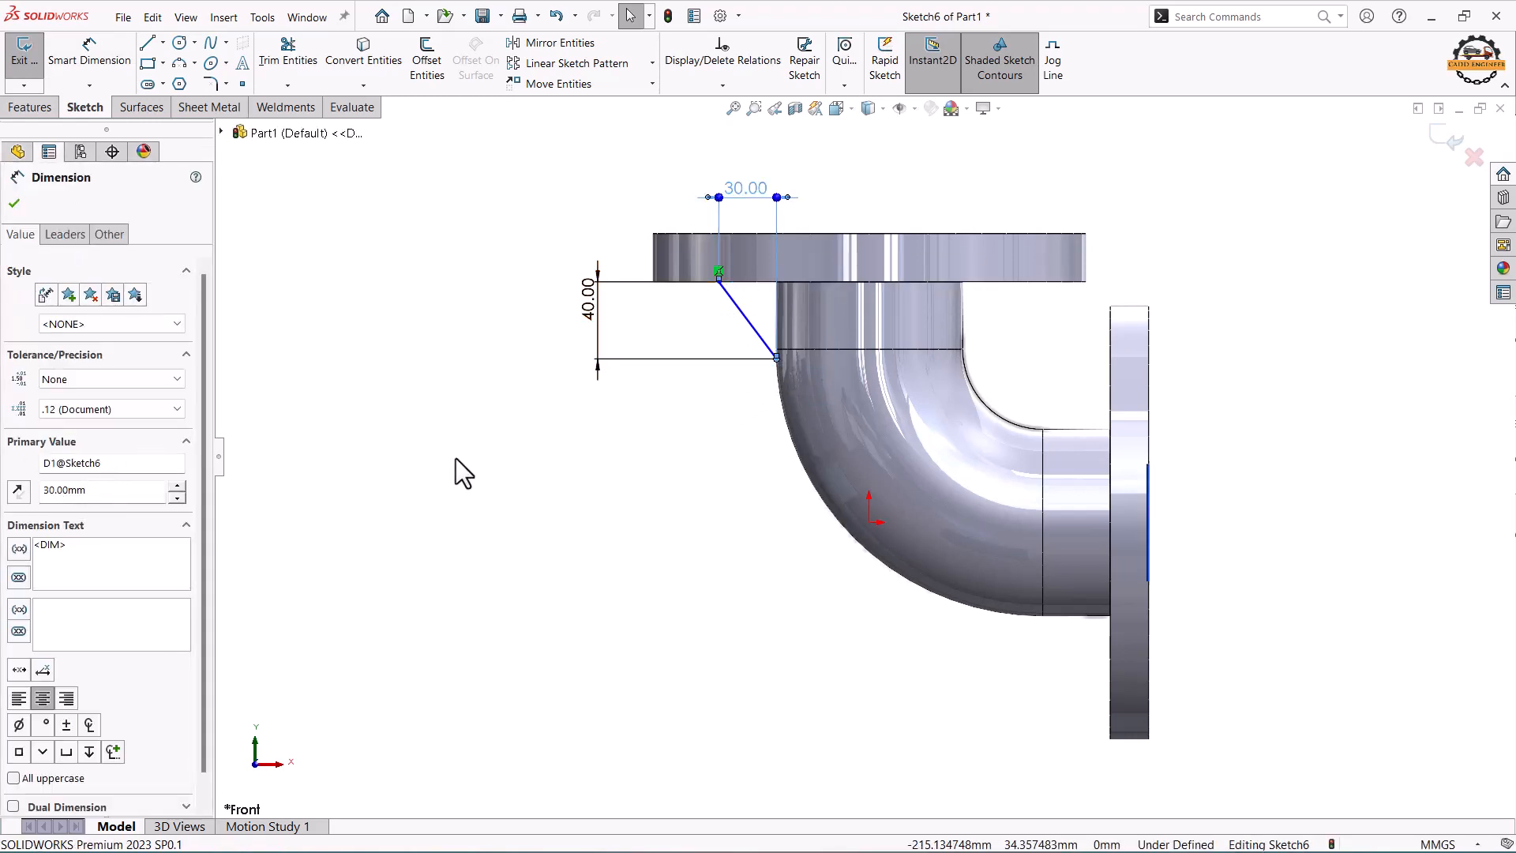
pyautogui.press('Escape')
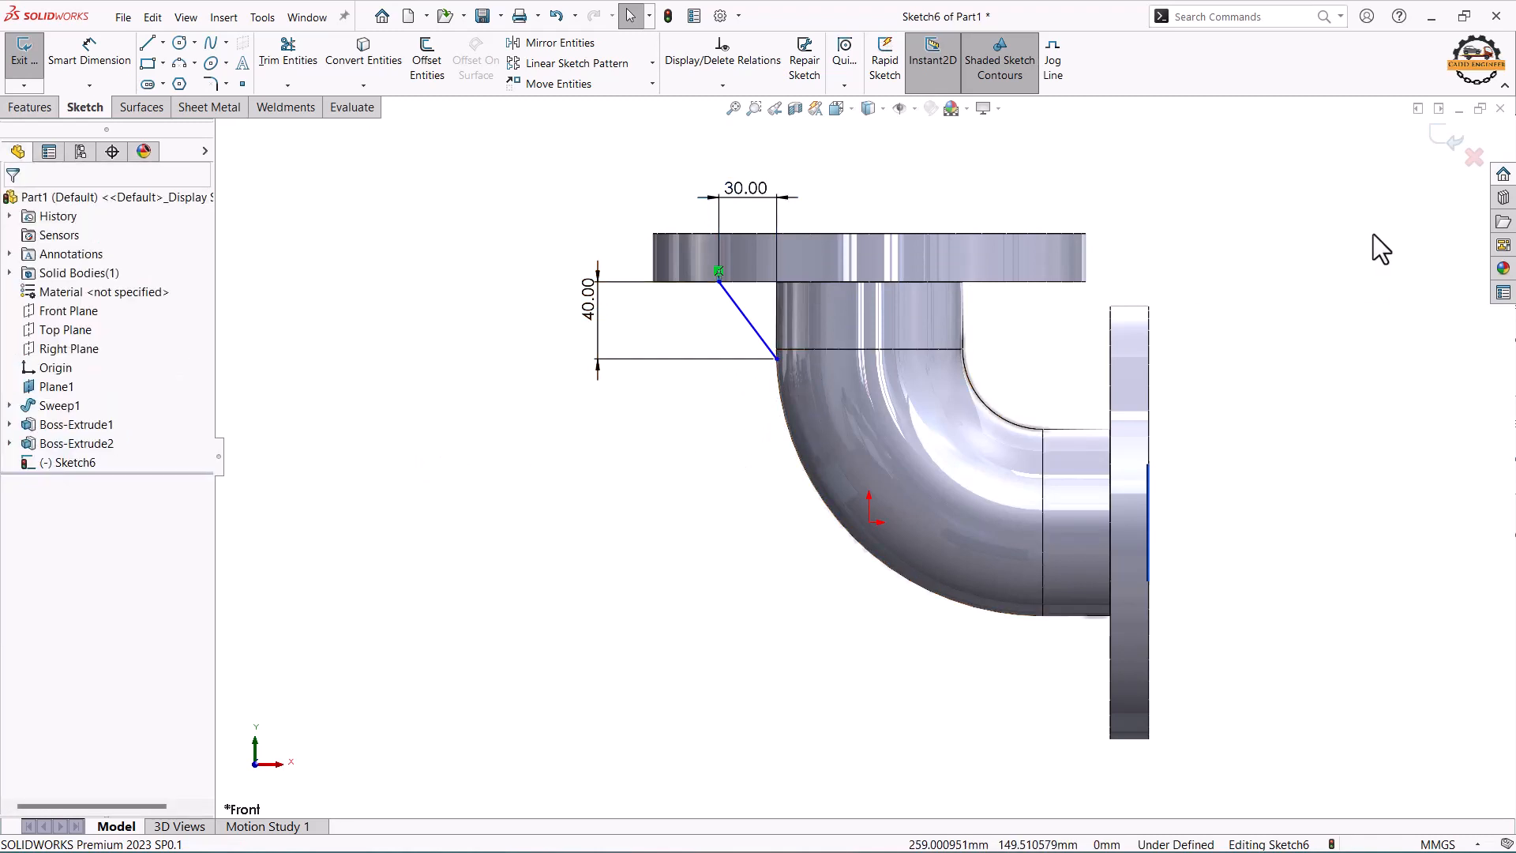
# Exit the sketch and create a 10 mm thick both-sides rib from the diagonal line, with the material side flipped toward the pipe
pyautogui.click(1448, 154)
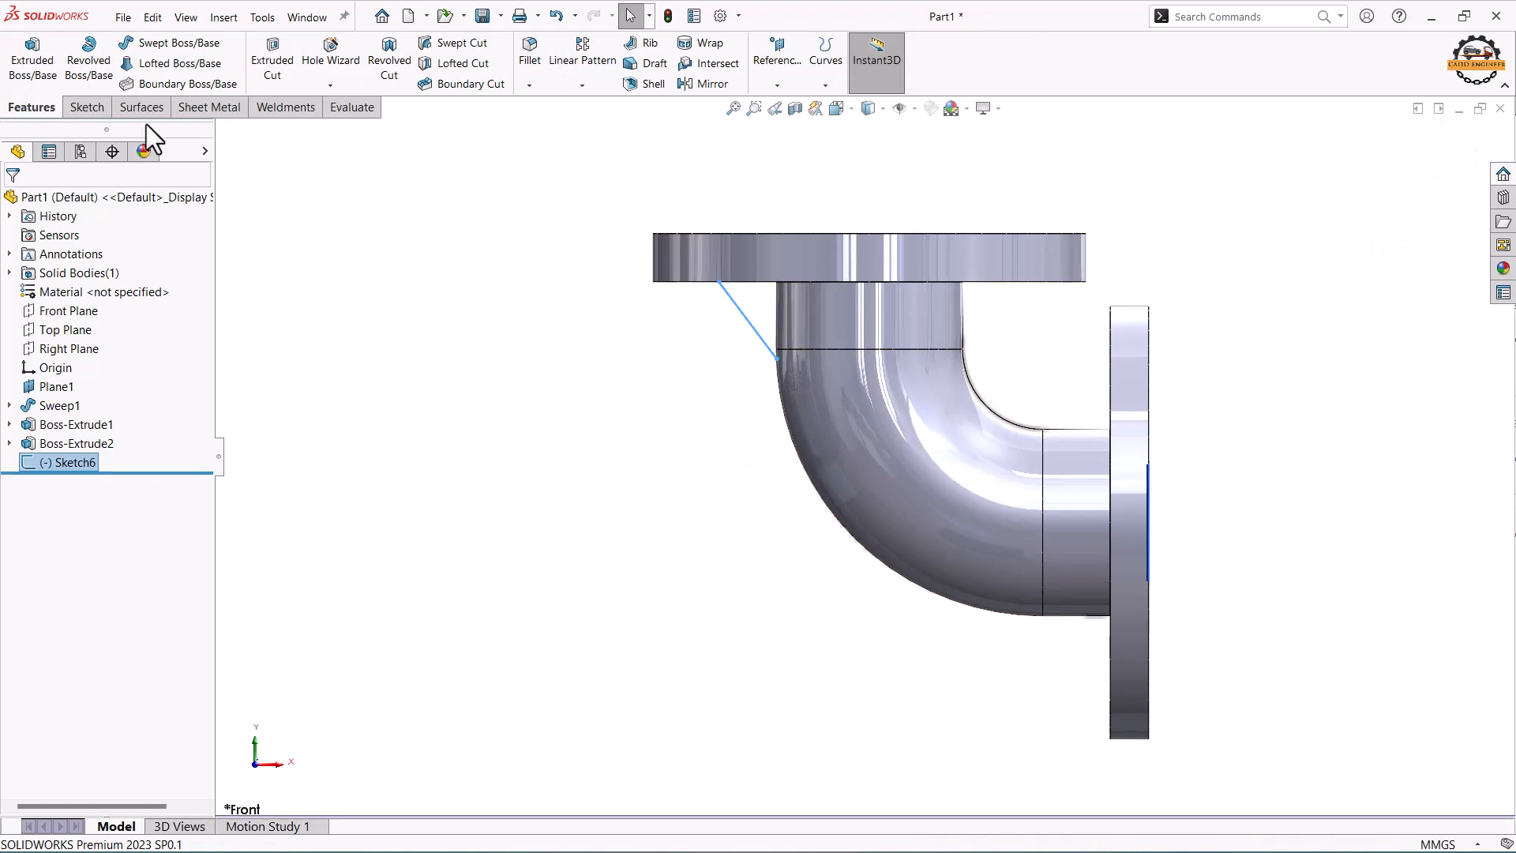
pyautogui.click(650, 47)
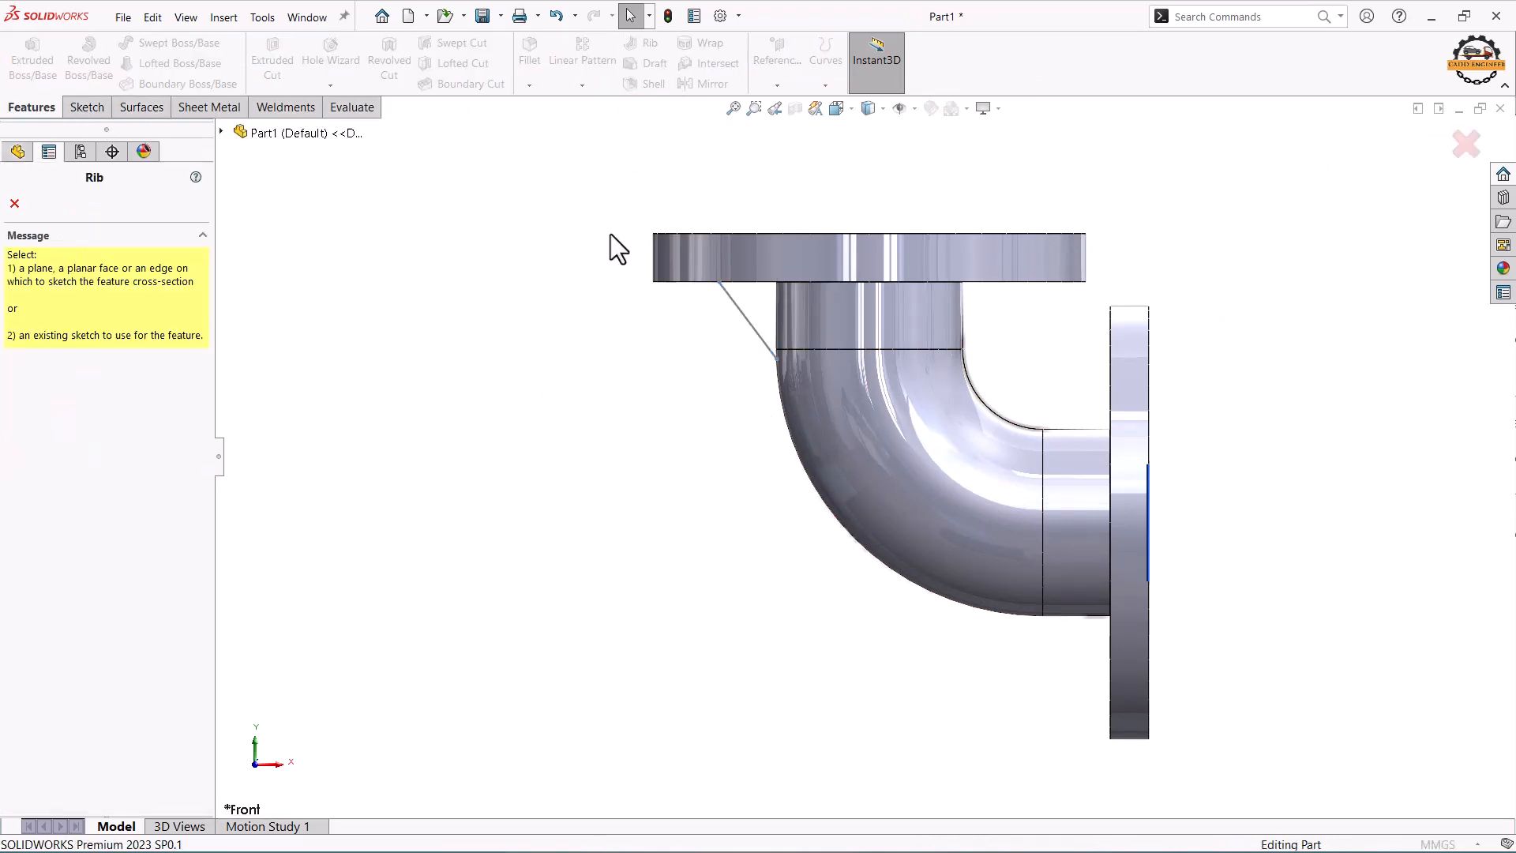
pyautogui.click(737, 311)
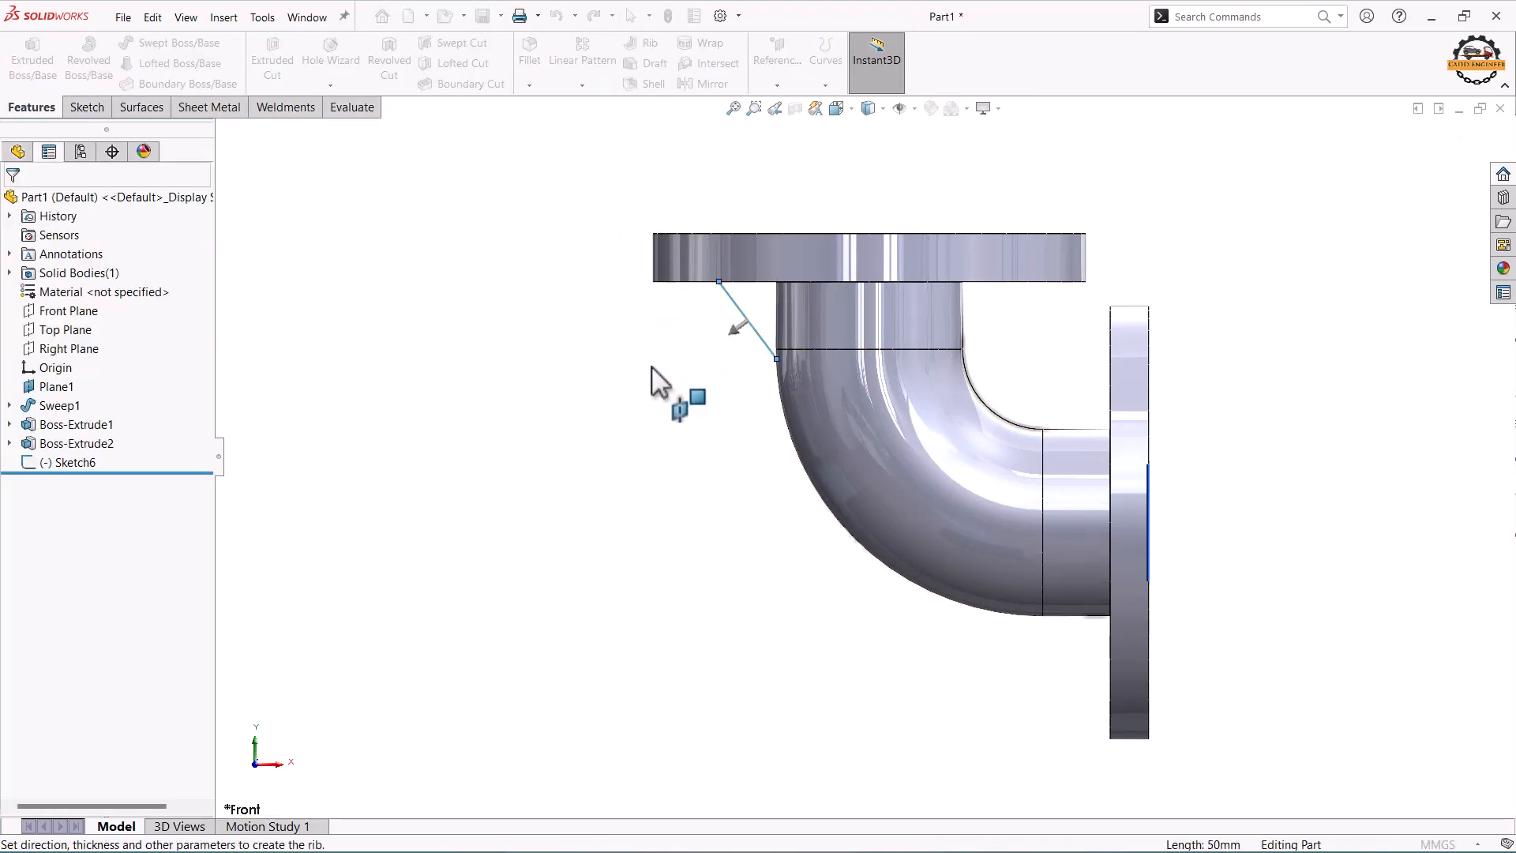
pyautogui.moveTo(728, 339)
pyautogui.mouseDown(button='middle')
pyautogui.moveTo(759, 537)
pyautogui.moveTo(789, 230)
pyautogui.moveTo(657, 327)
pyautogui.moveTo(742, 356)
pyautogui.mouseUp(button='middle')
pyautogui.click(14, 204)
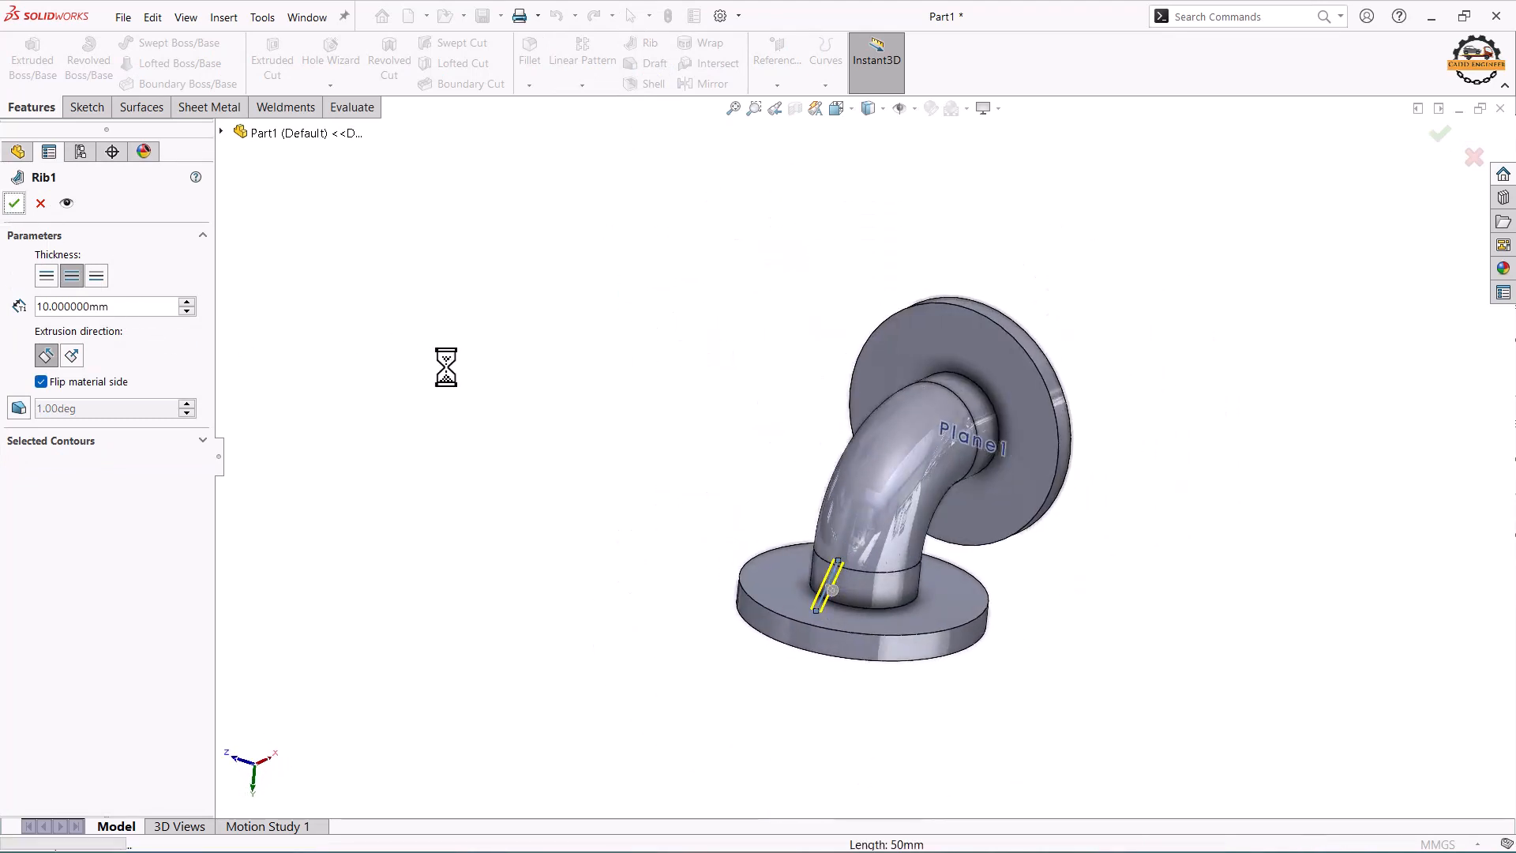
# Mirror the rib about the Right Plane to the opposite side of the pipe
pyautogui.moveTo(589, 444); pyautogui.dragTo(540, 446, button='middle')
pyautogui.scroll(-2, 1029, 543)
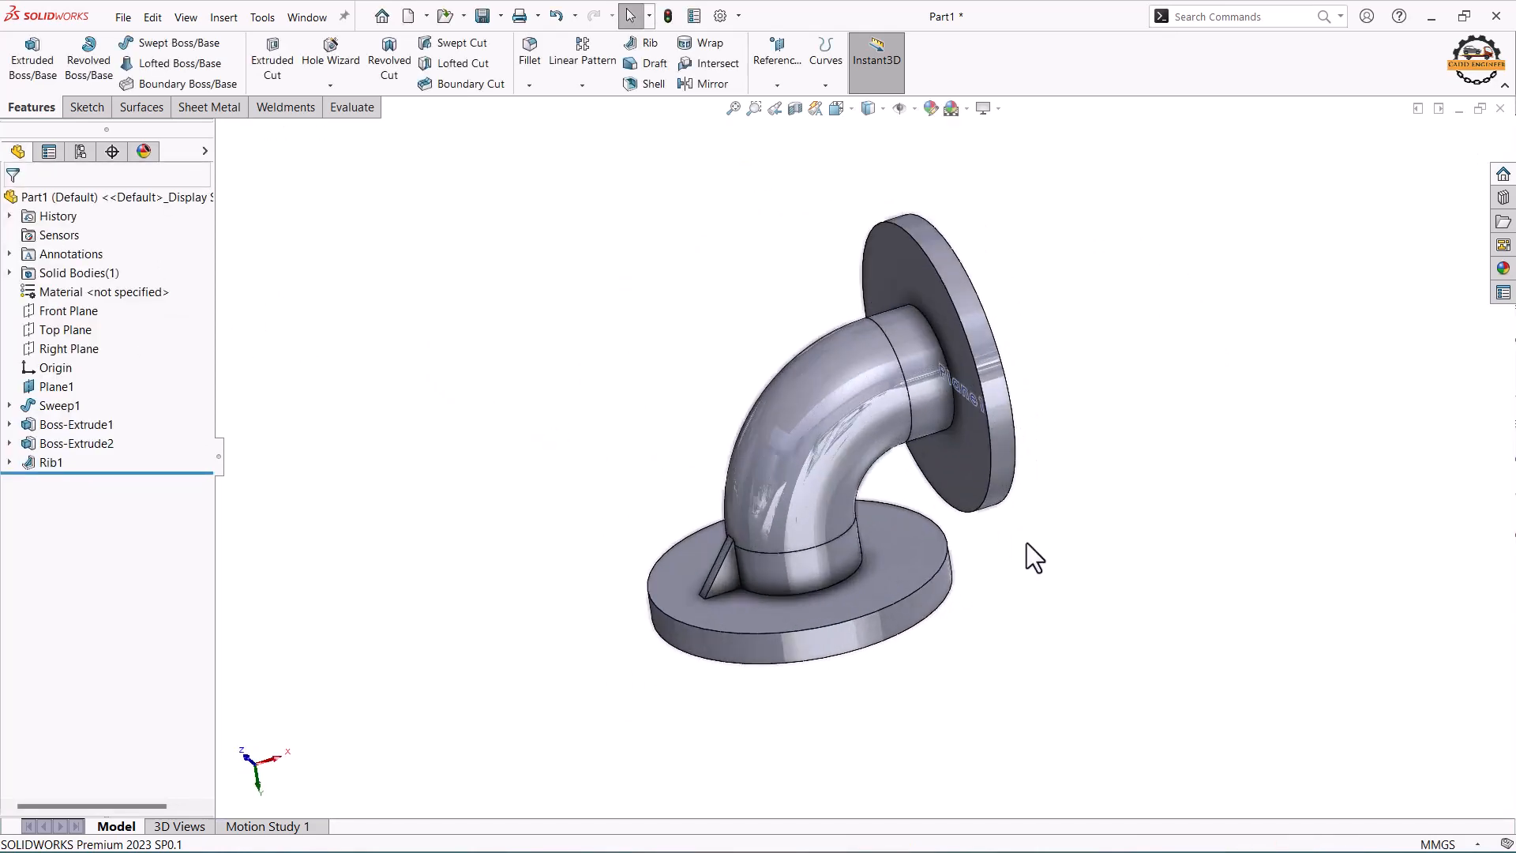
pyautogui.moveTo(1028, 543)
pyautogui.mouseDown(button='middle')
pyautogui.moveTo(1039, 518)
pyautogui.moveTo(1016, 543)
pyautogui.mouseUp(button='middle')
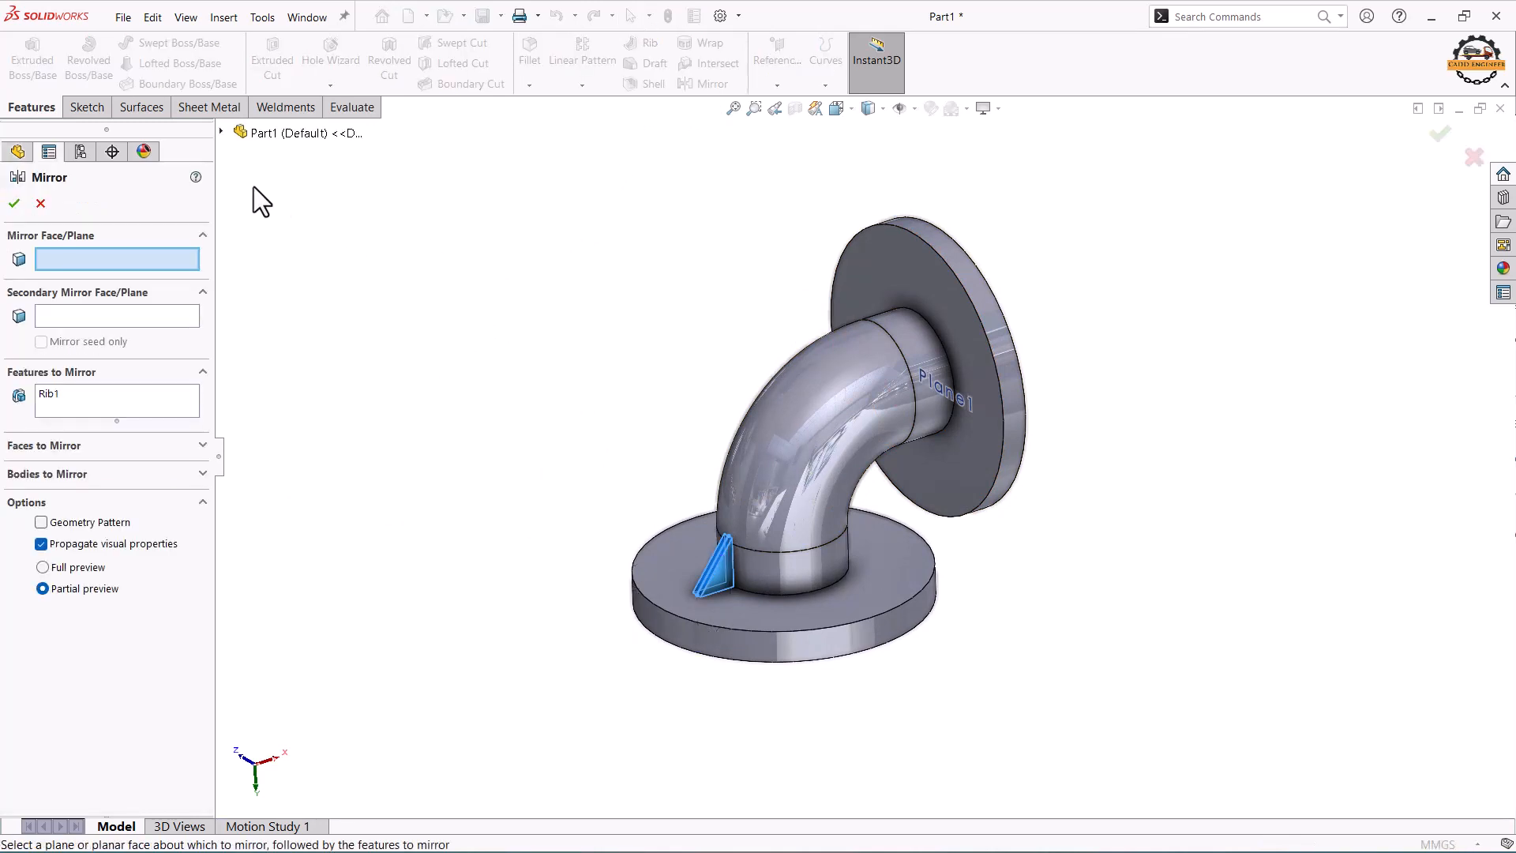
pyautogui.click(221, 132)
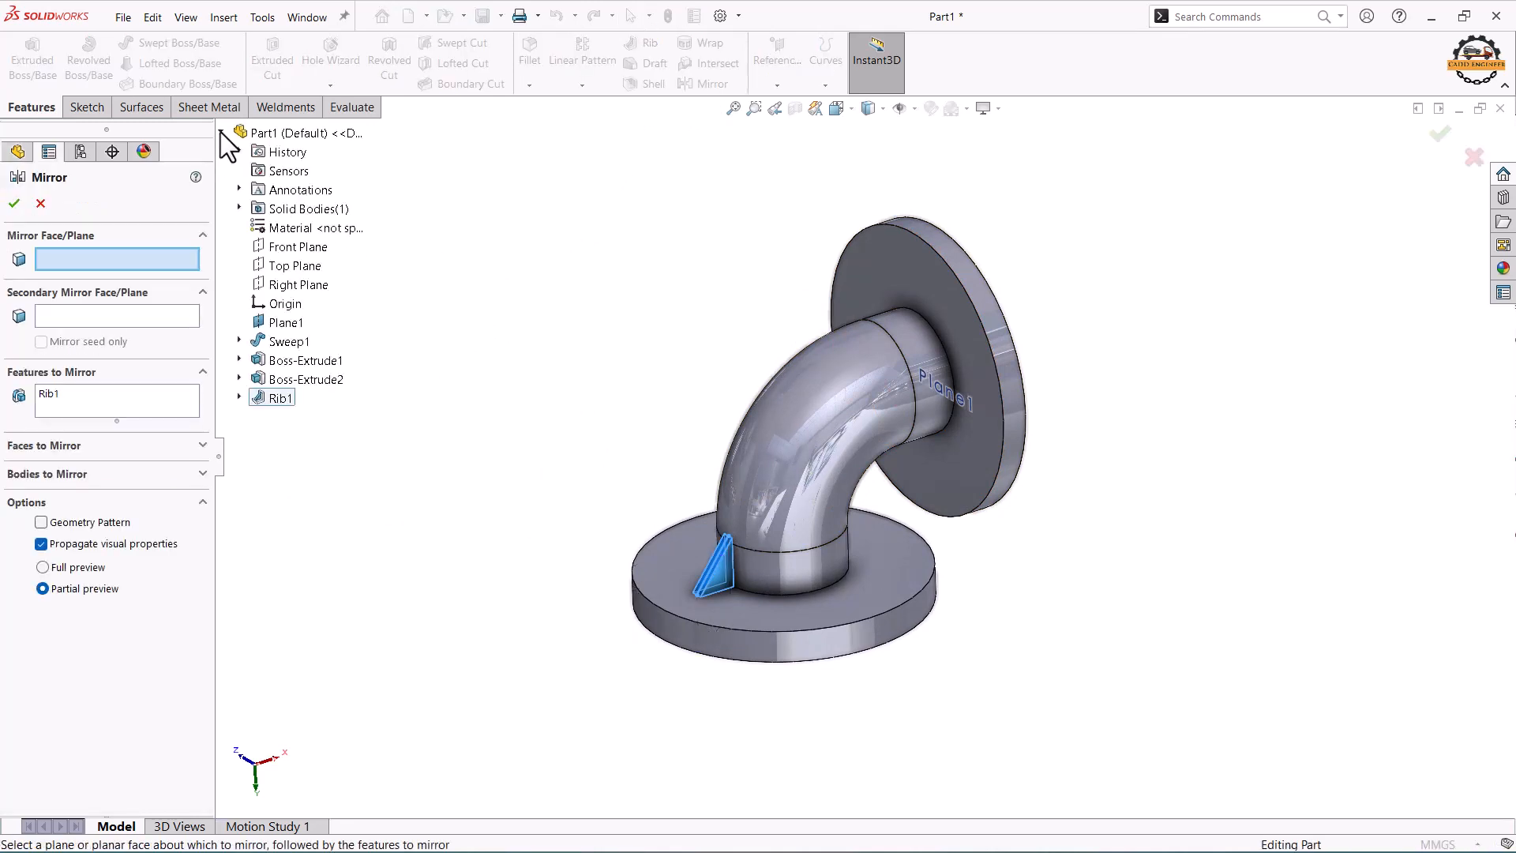
pyautogui.click(269, 283)
pyautogui.moveTo(626, 389)
pyautogui.mouseDown(button='middle')
pyautogui.moveTo(582, 406)
pyautogui.moveTo(609, 410)
pyautogui.mouseUp(button='middle')
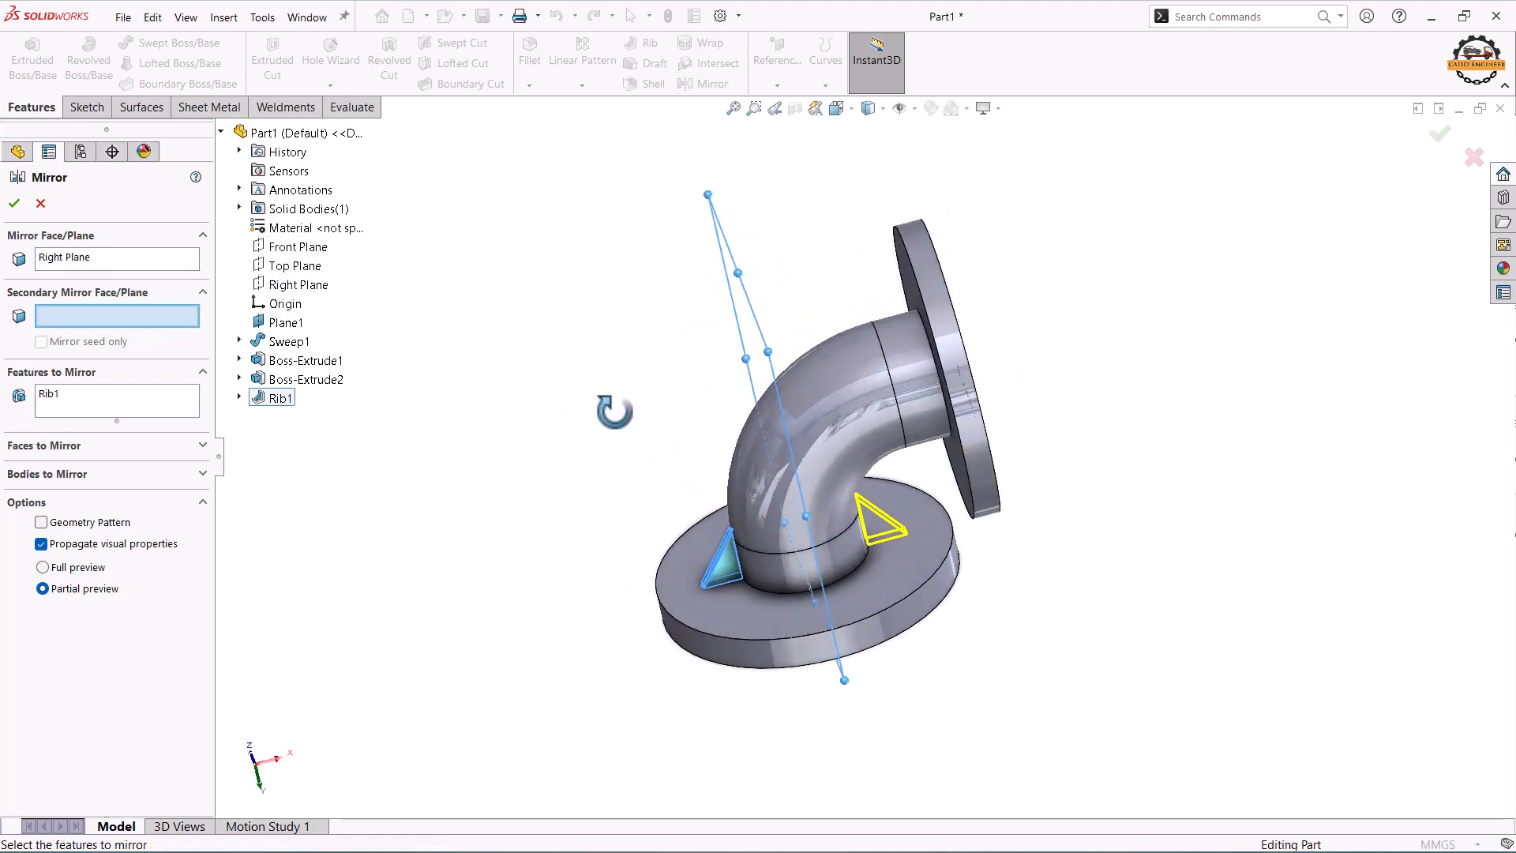
pyautogui.click(14, 203)
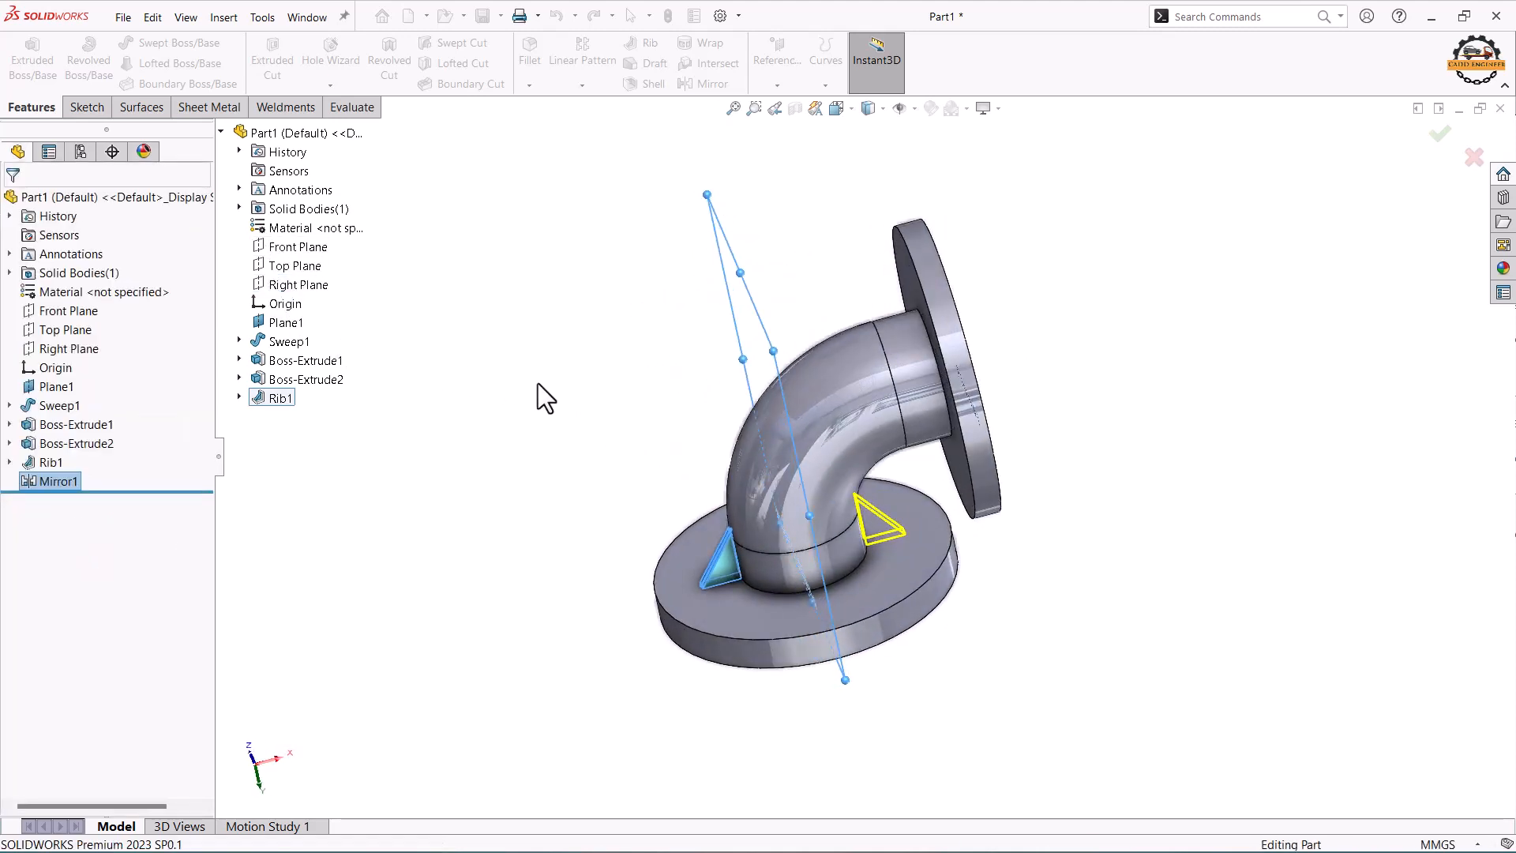
# On the Front Plane, sketch a diagonal line about 35 mm long from the side flange's inner face to the pipe's lower edge
pyautogui.moveTo(614, 473); pyautogui.dragTo(642, 444, button='middle')
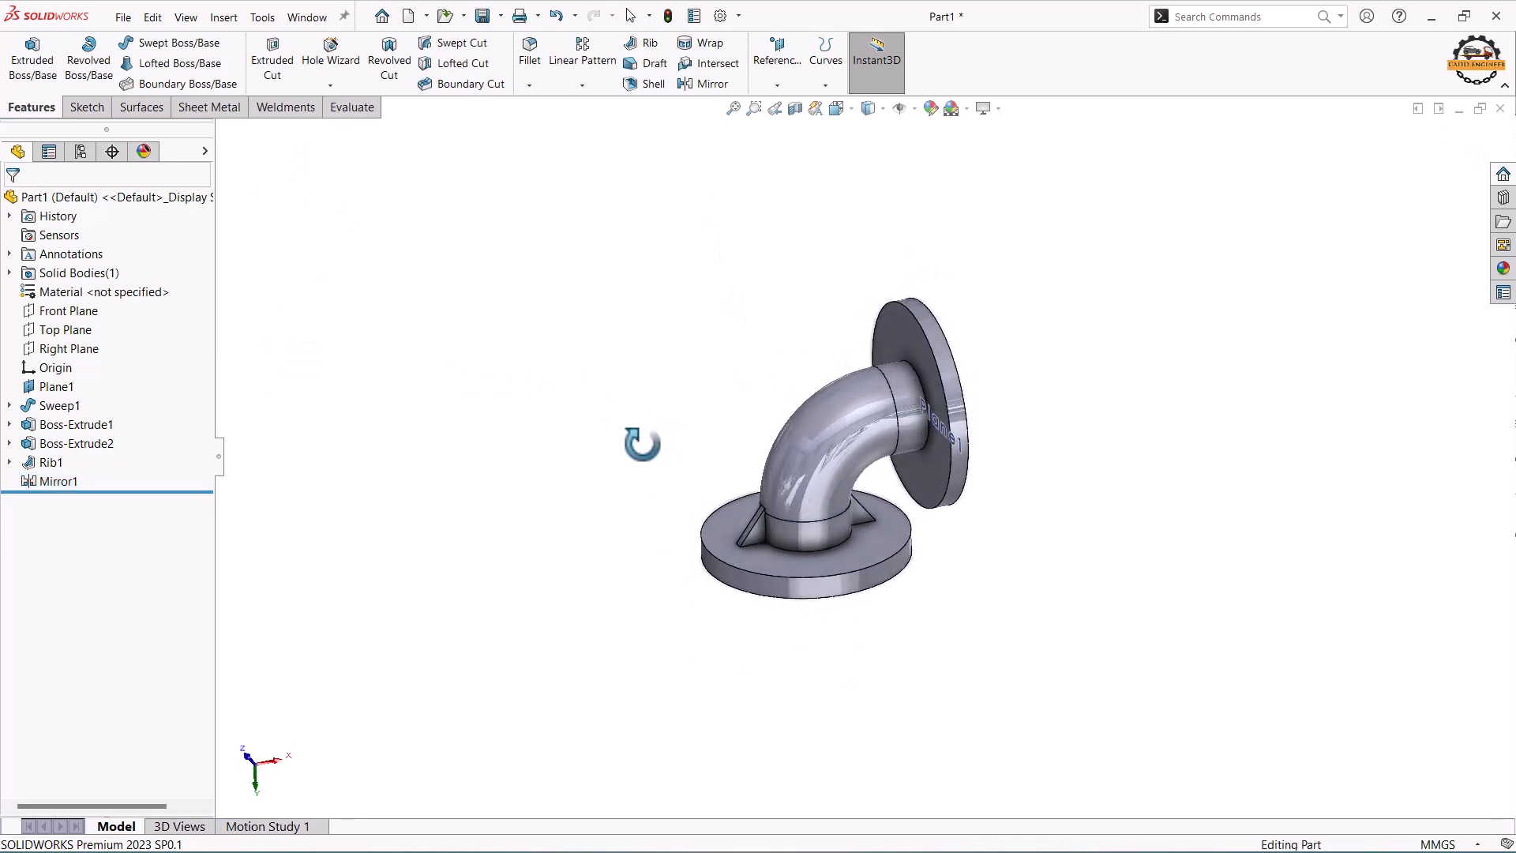
pyautogui.scroll(-3, 959, 545)
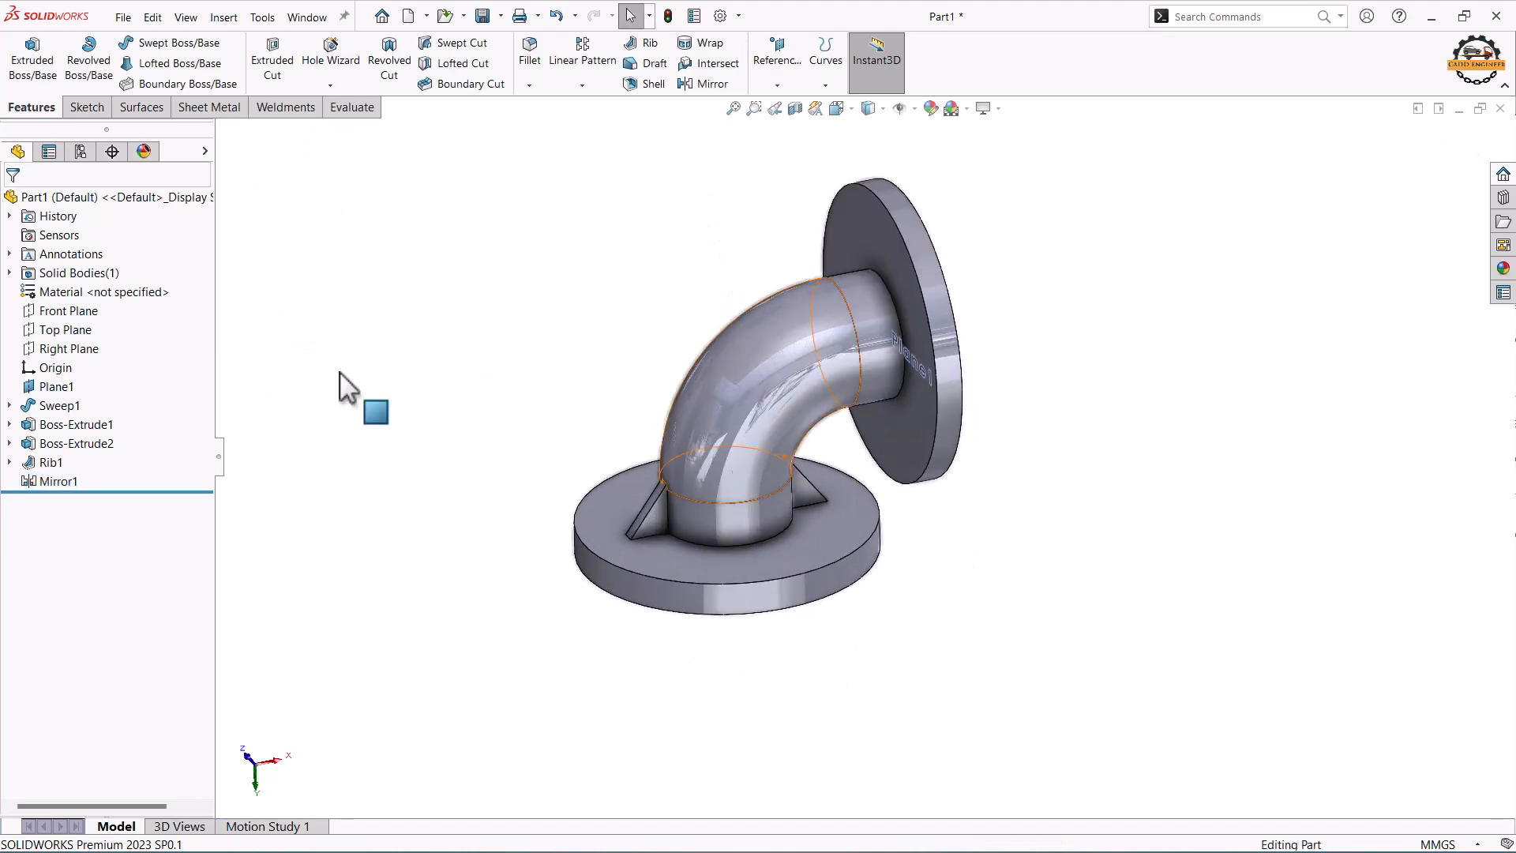
pyautogui.click(76, 326)
pyautogui.moveTo(456, 391); pyautogui.dragTo(509, 302, button='middle')
pyautogui.click(81, 314)
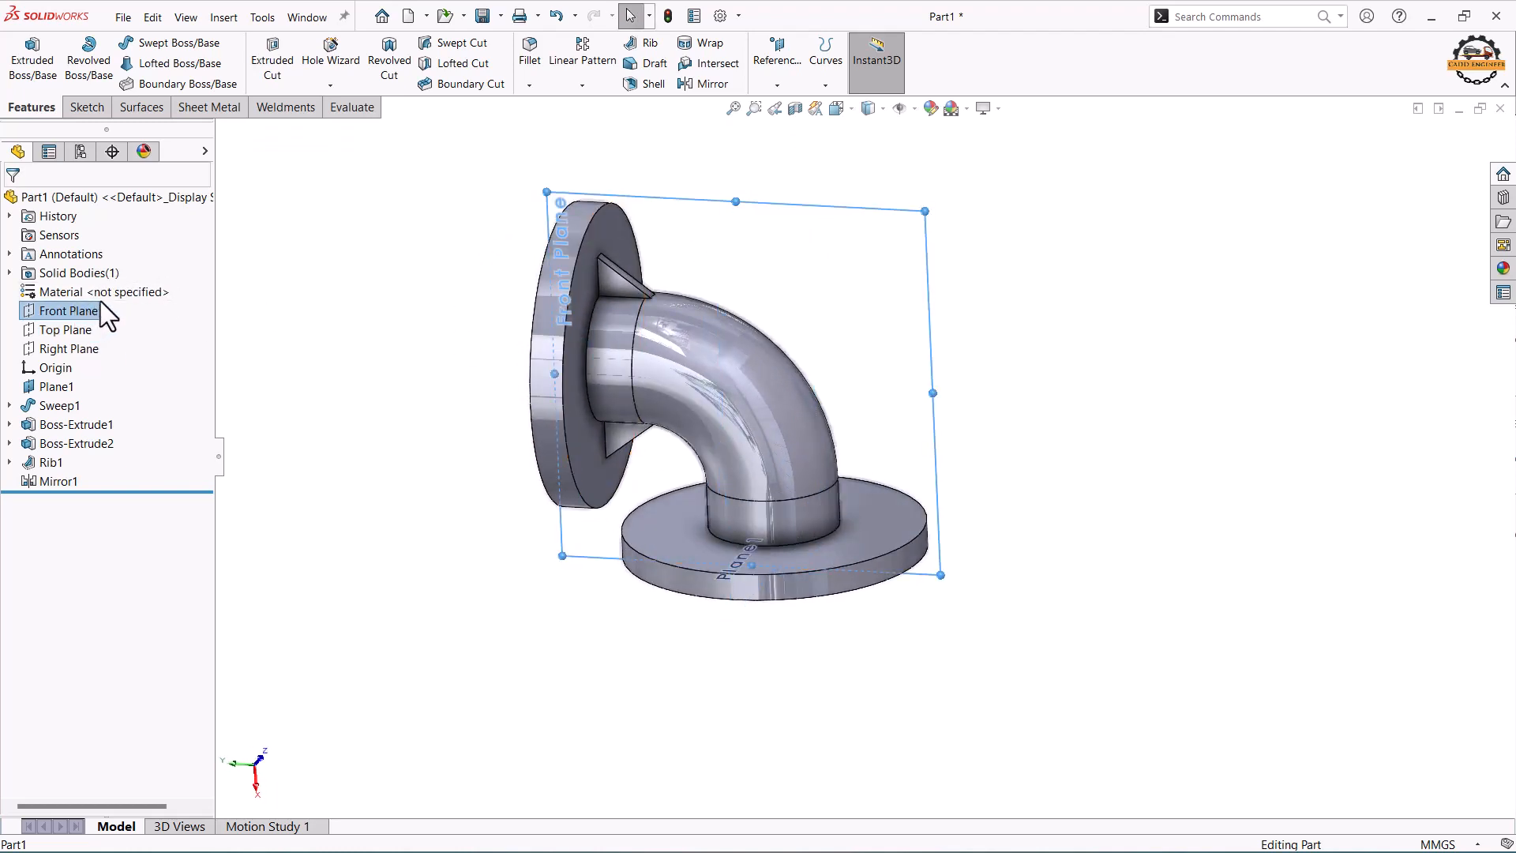
pyautogui.rightClick(89, 310)
pyautogui.click(99, 287)
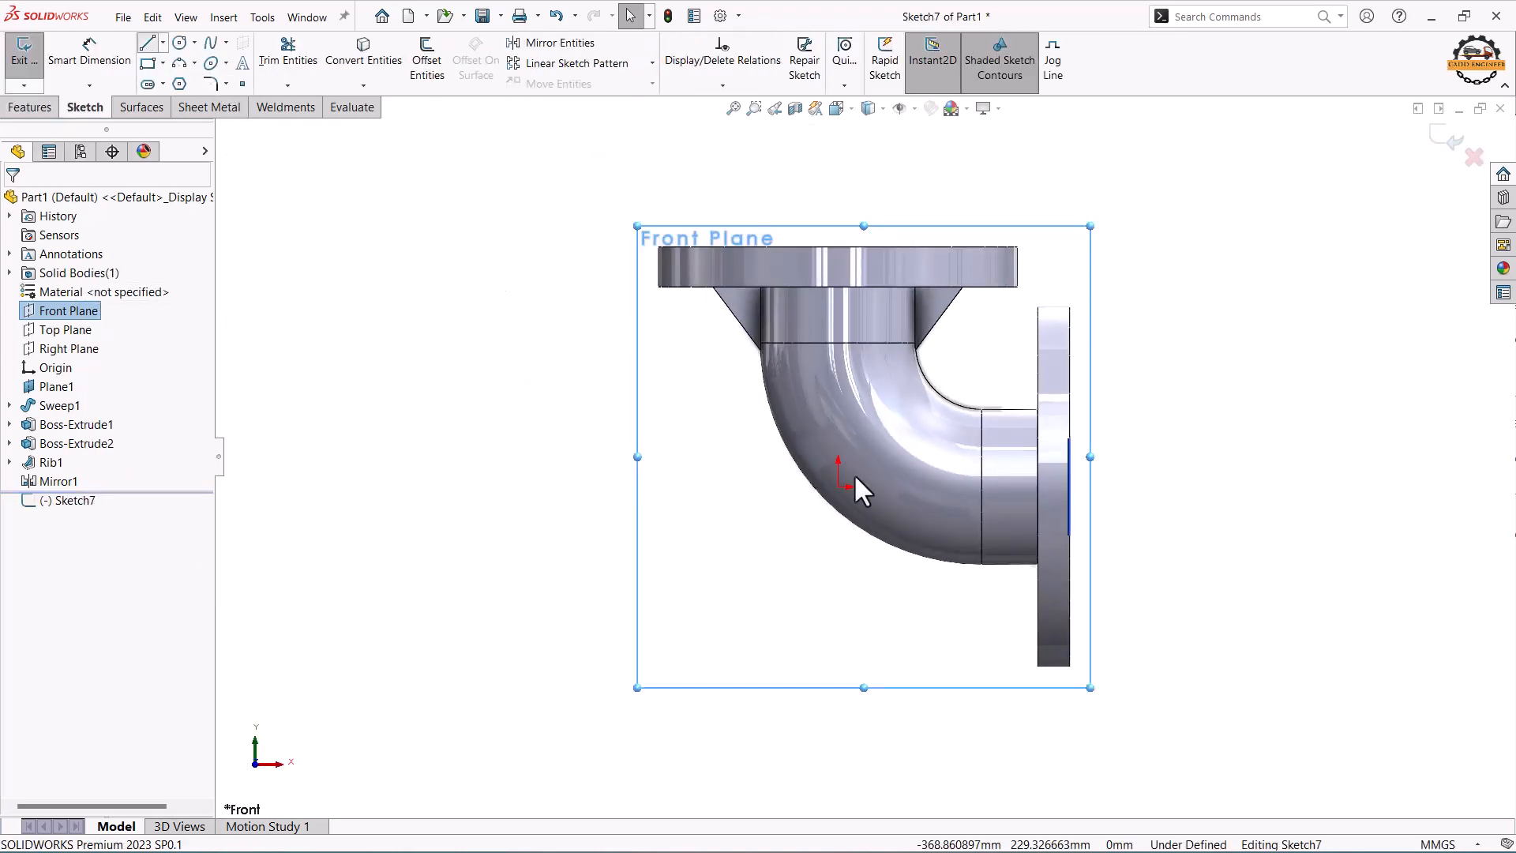
pyautogui.press('l')
pyautogui.scroll(-2, 987, 616)
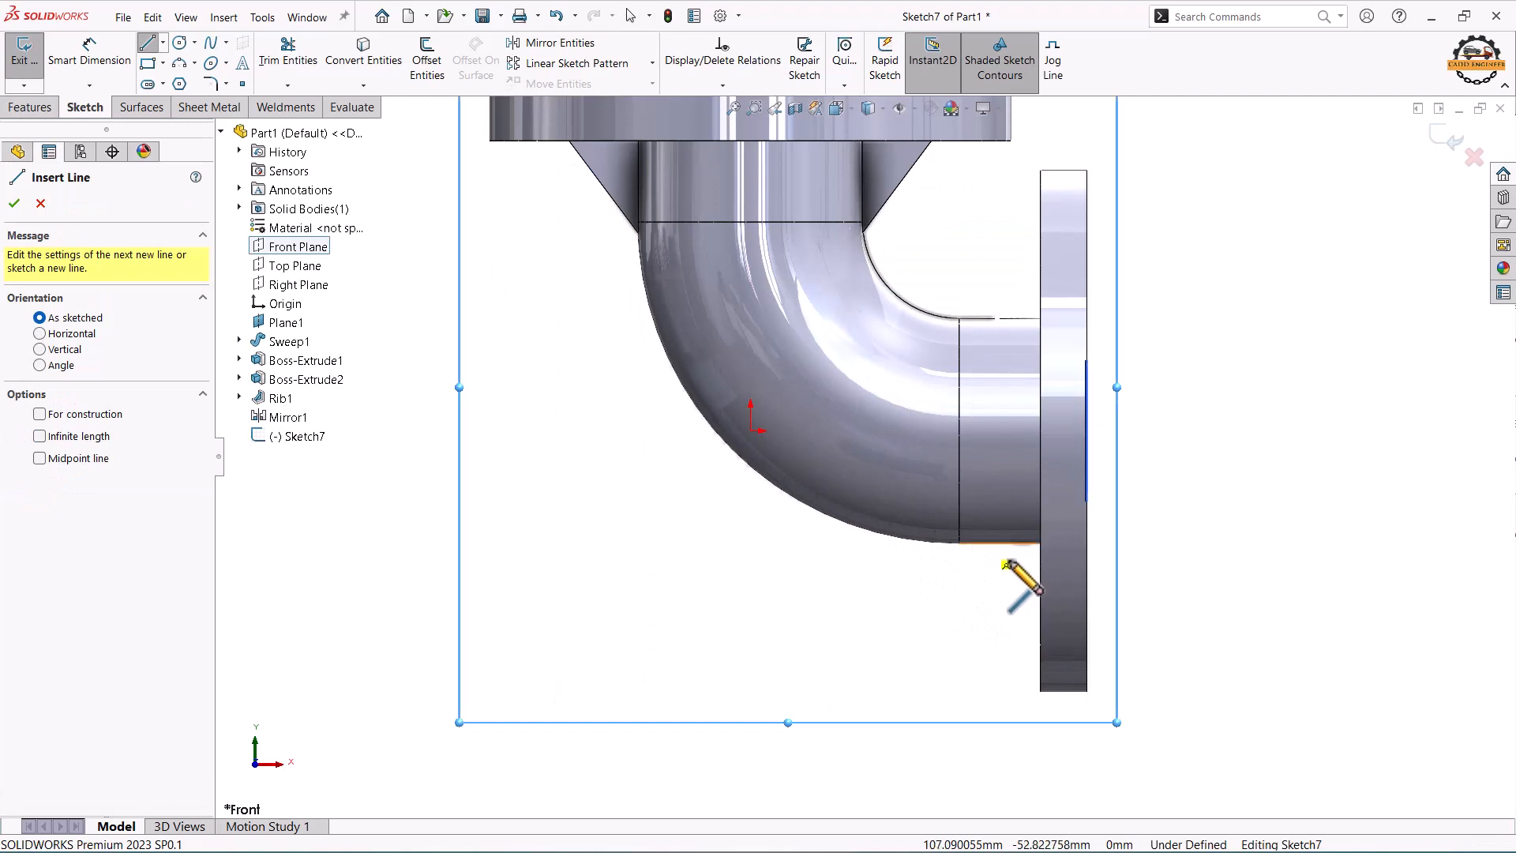
pyautogui.click(1040, 592)
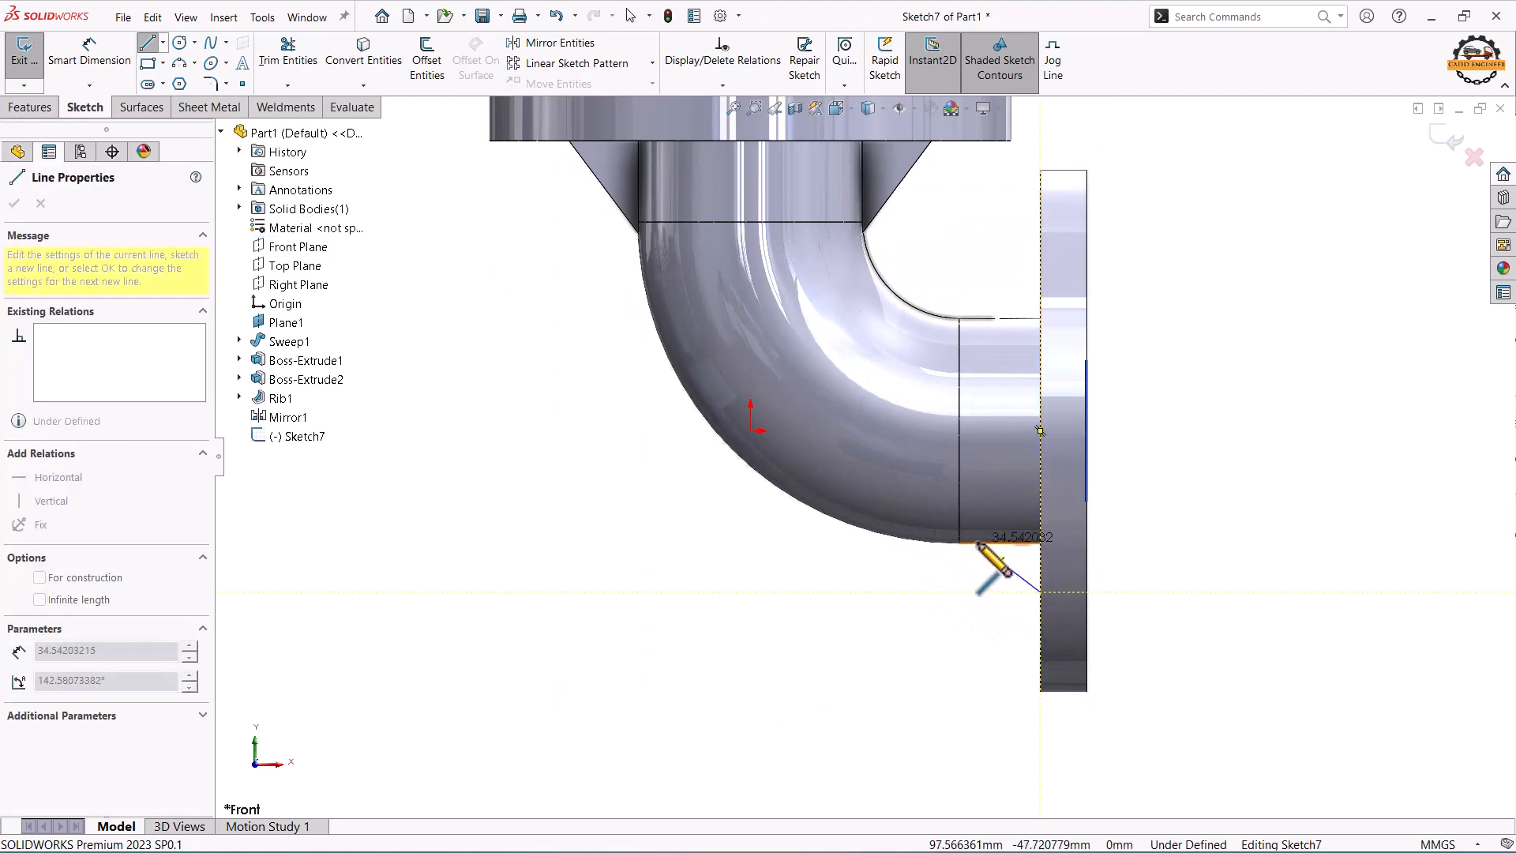
pyautogui.click(977, 544)
pyautogui.press('Escape')
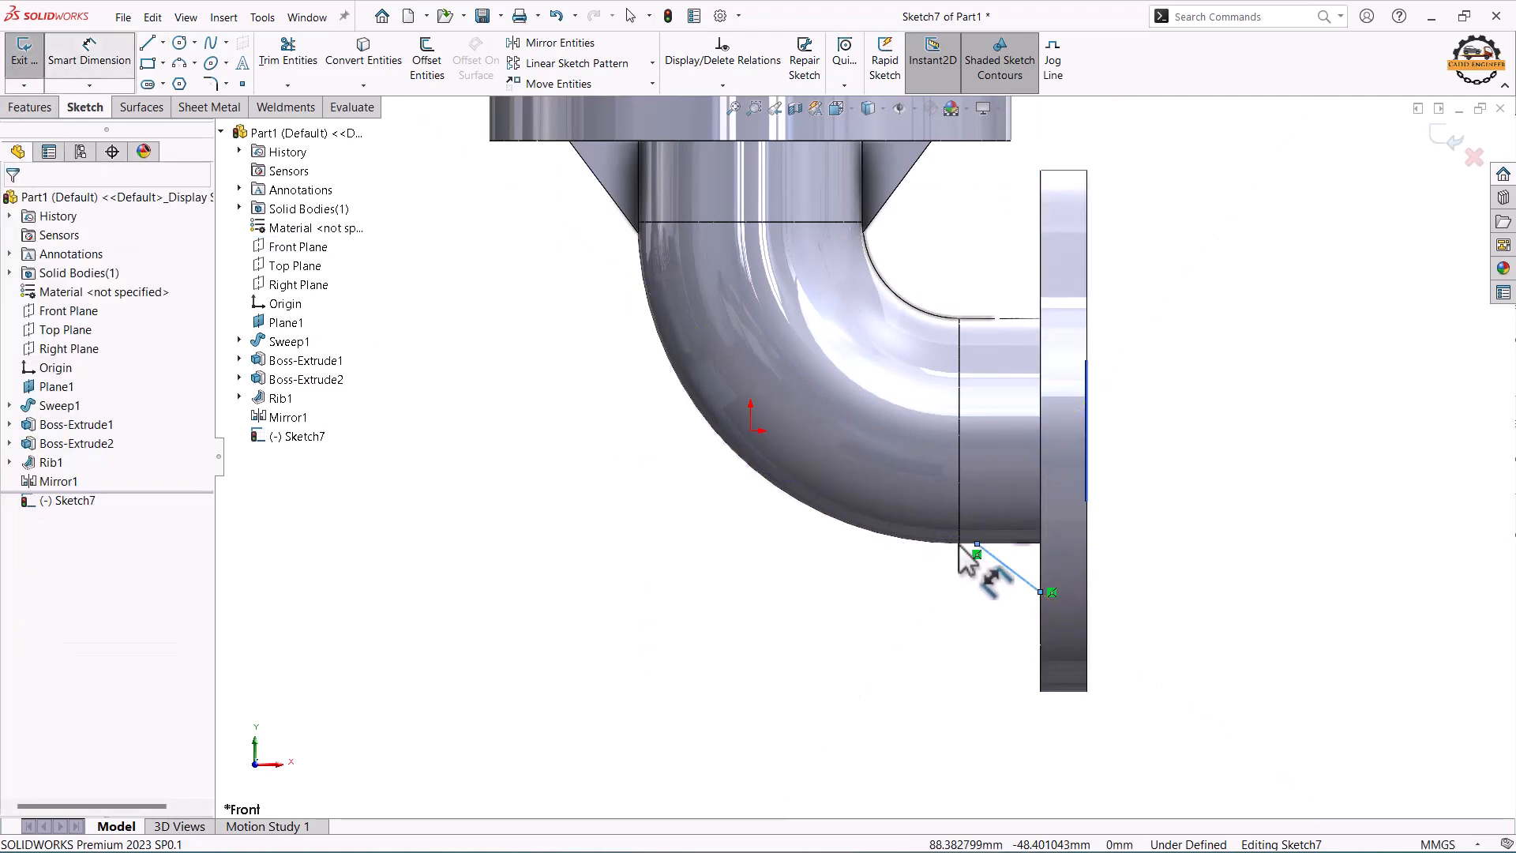
# Dimension the diagonal line between its endpoints as 25 mm horizontally and 25 mm vertically
pyautogui.click(1040, 592)
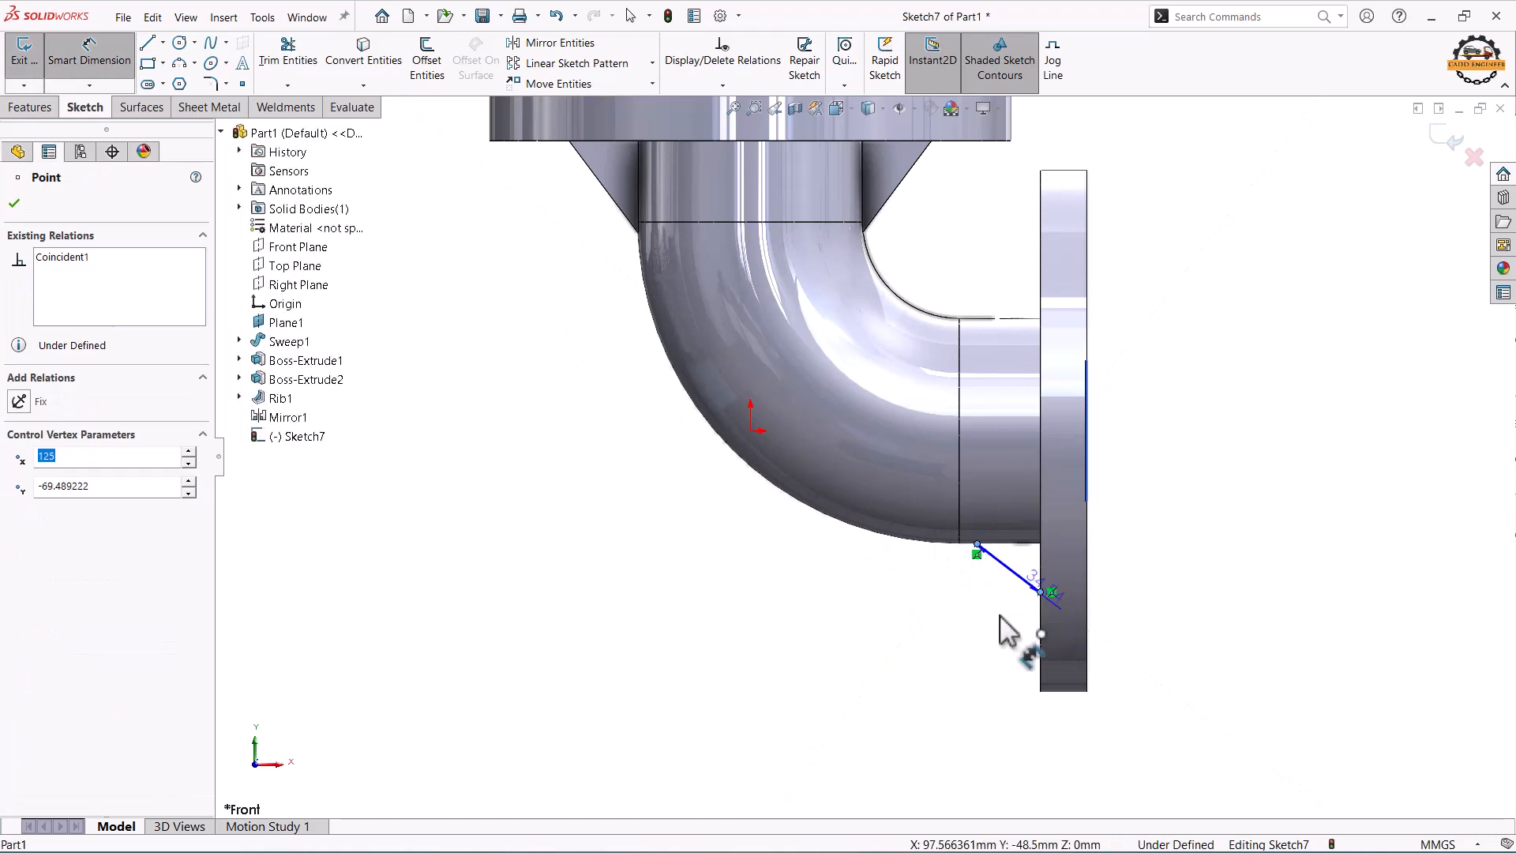
pyautogui.click(996, 699)
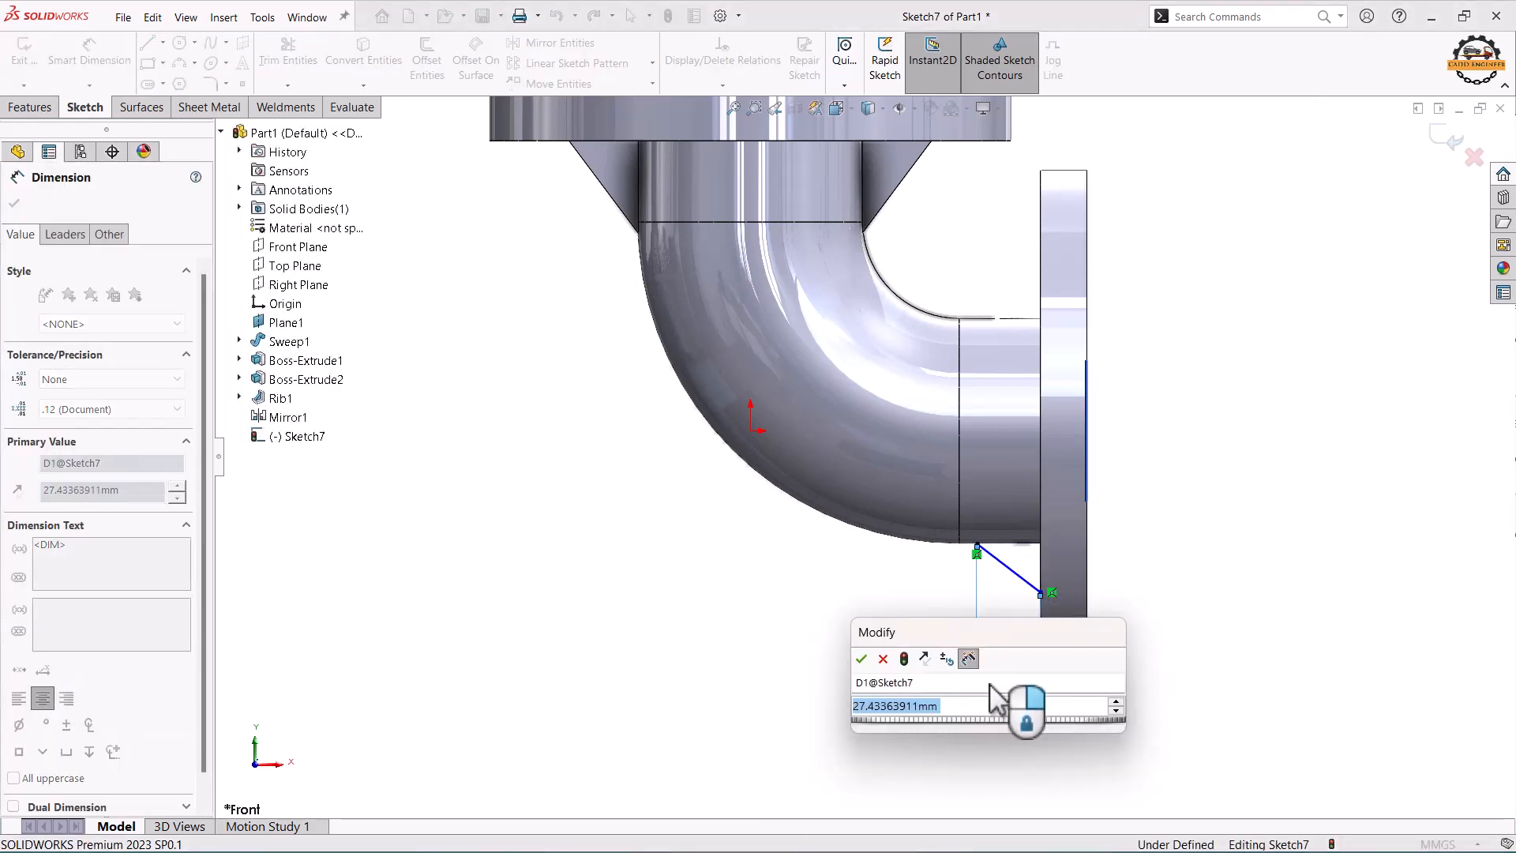
pyautogui.write('25')
pyautogui.press('Return')
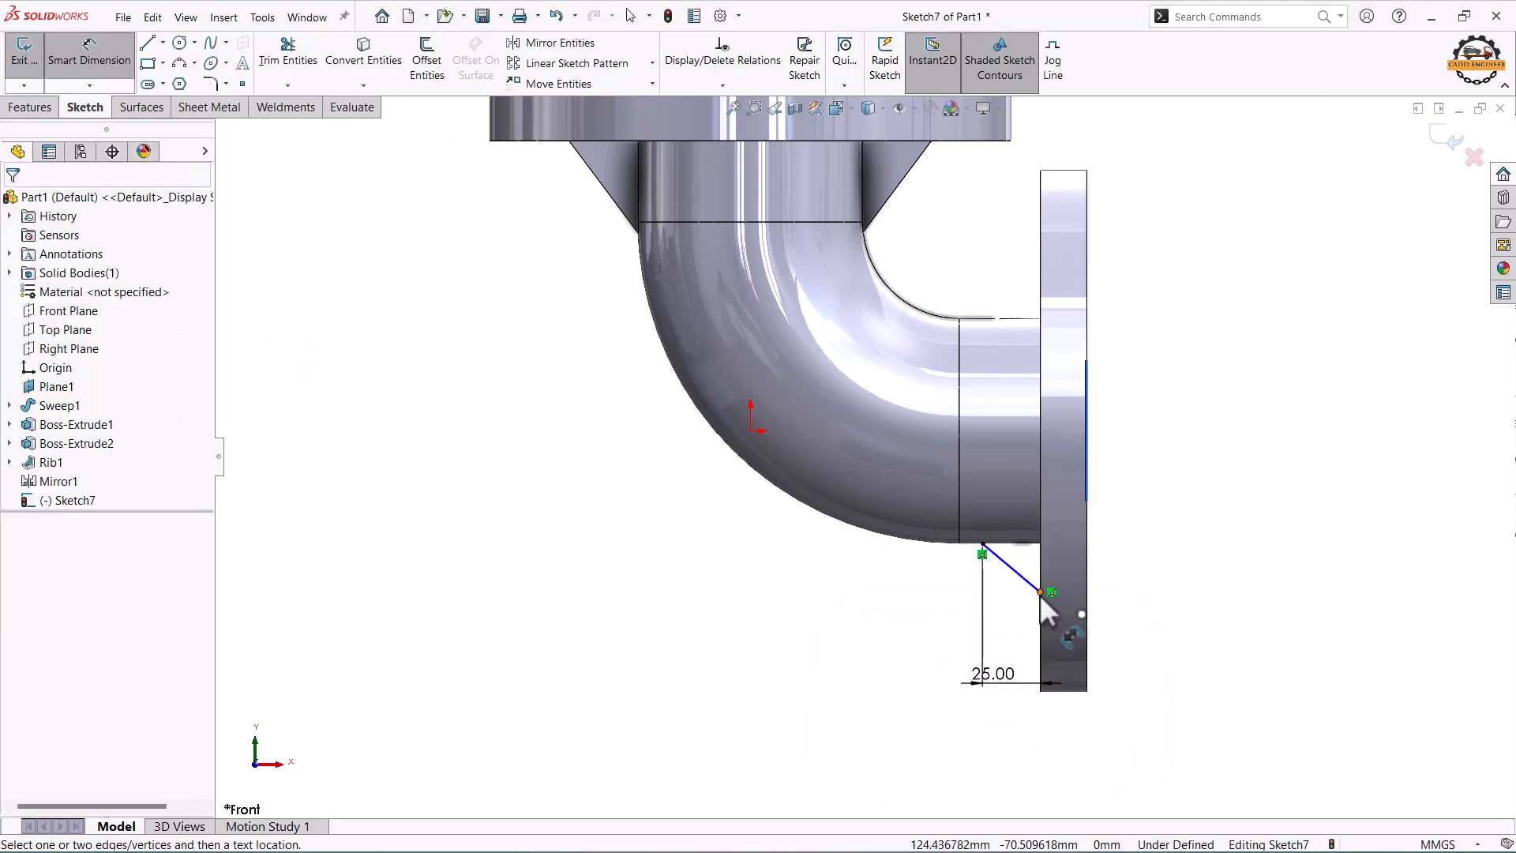
pyautogui.click(1041, 594)
pyautogui.click(984, 546)
pyautogui.click(1177, 582)
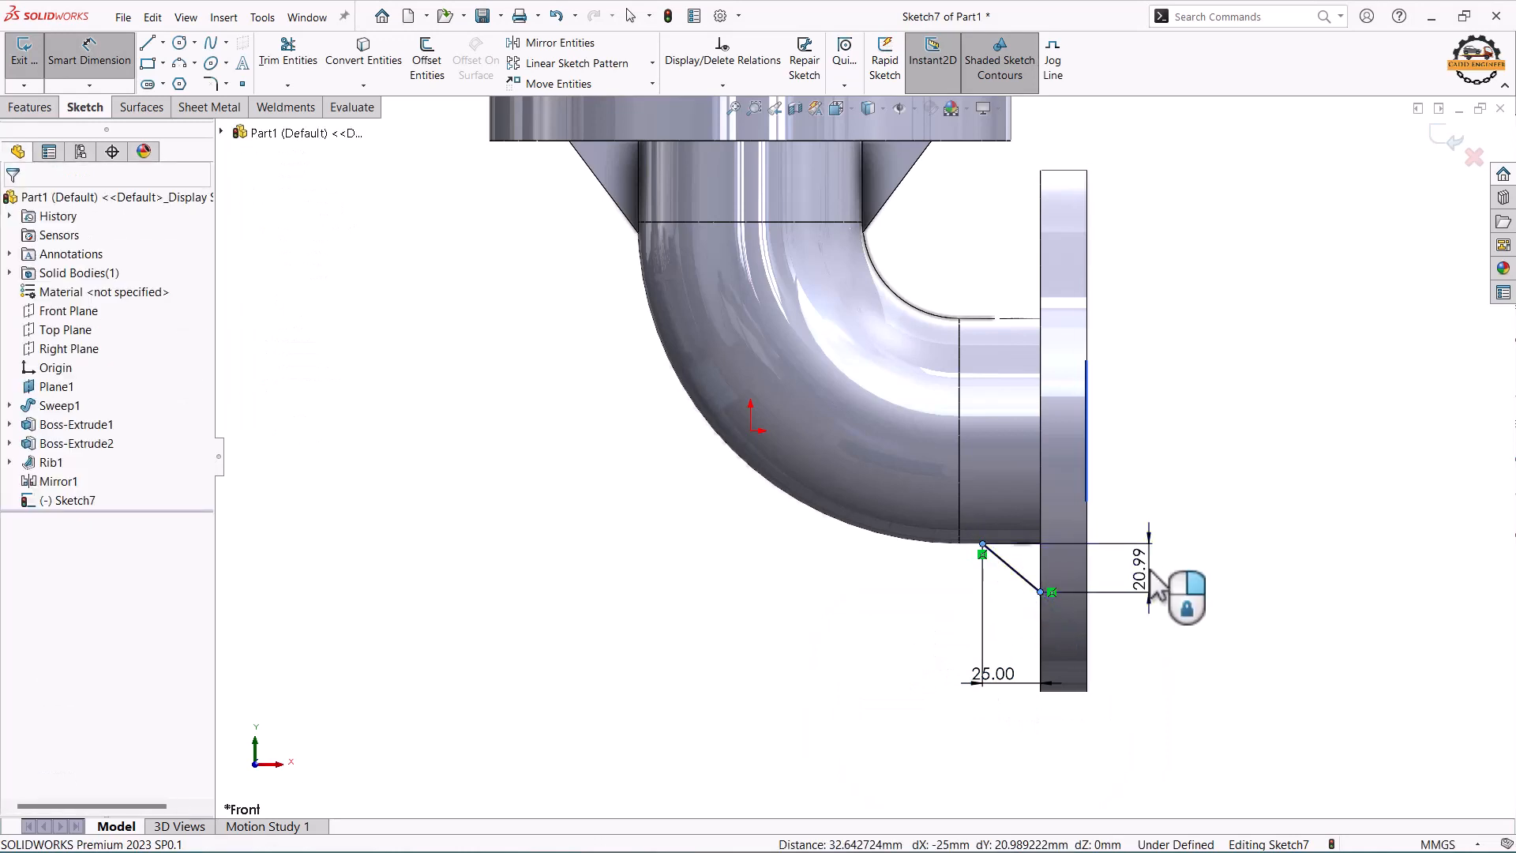
pyautogui.write('25')
pyautogui.press('Return')
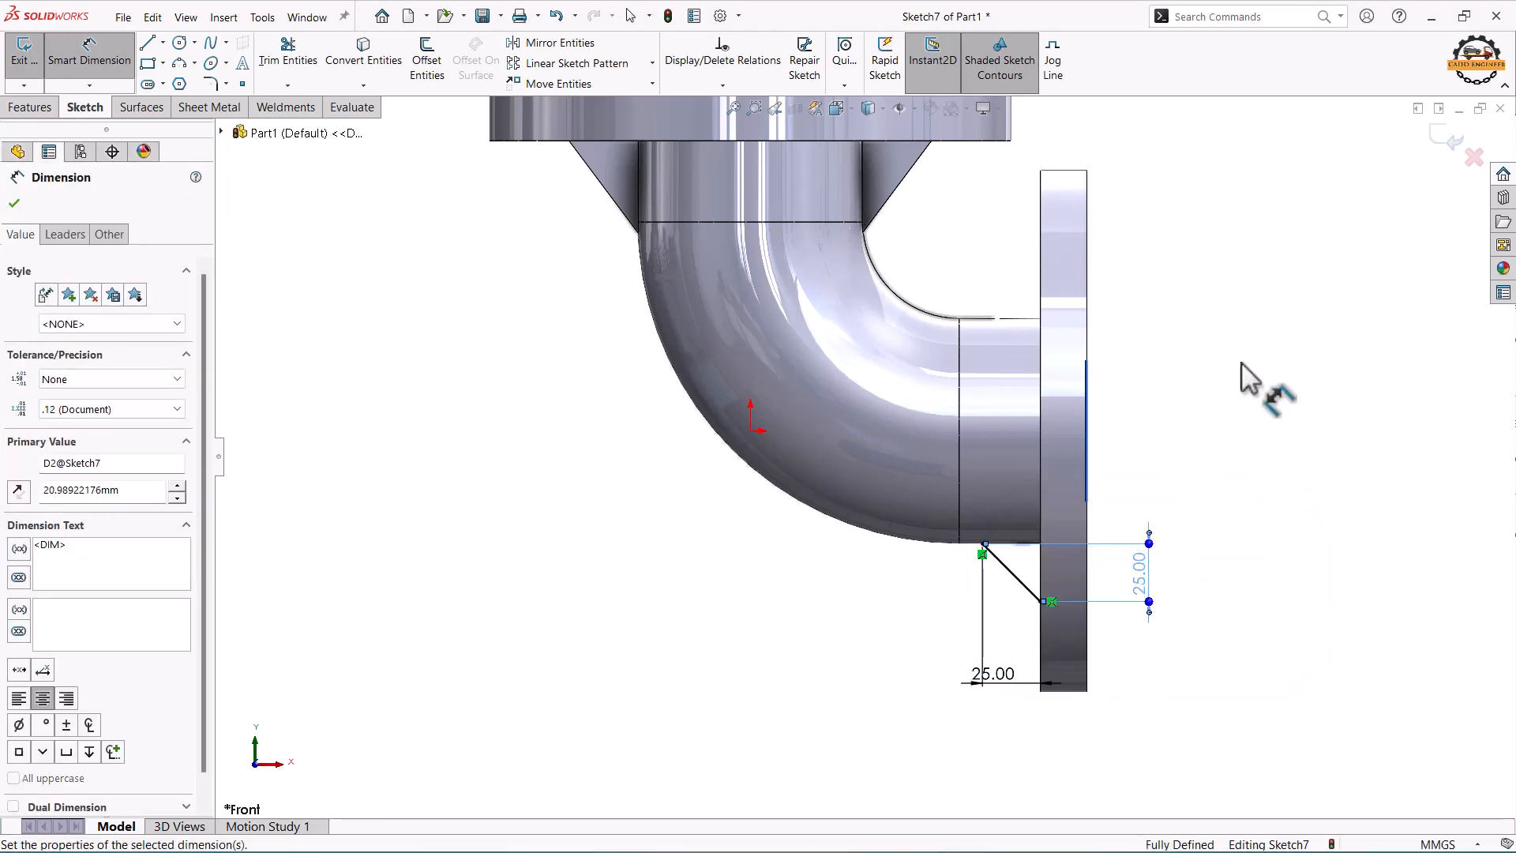
# Exit the sketch and create a 10 mm thick both-sides rib from the diagonal line at the side flange
pyautogui.click(1445, 147)
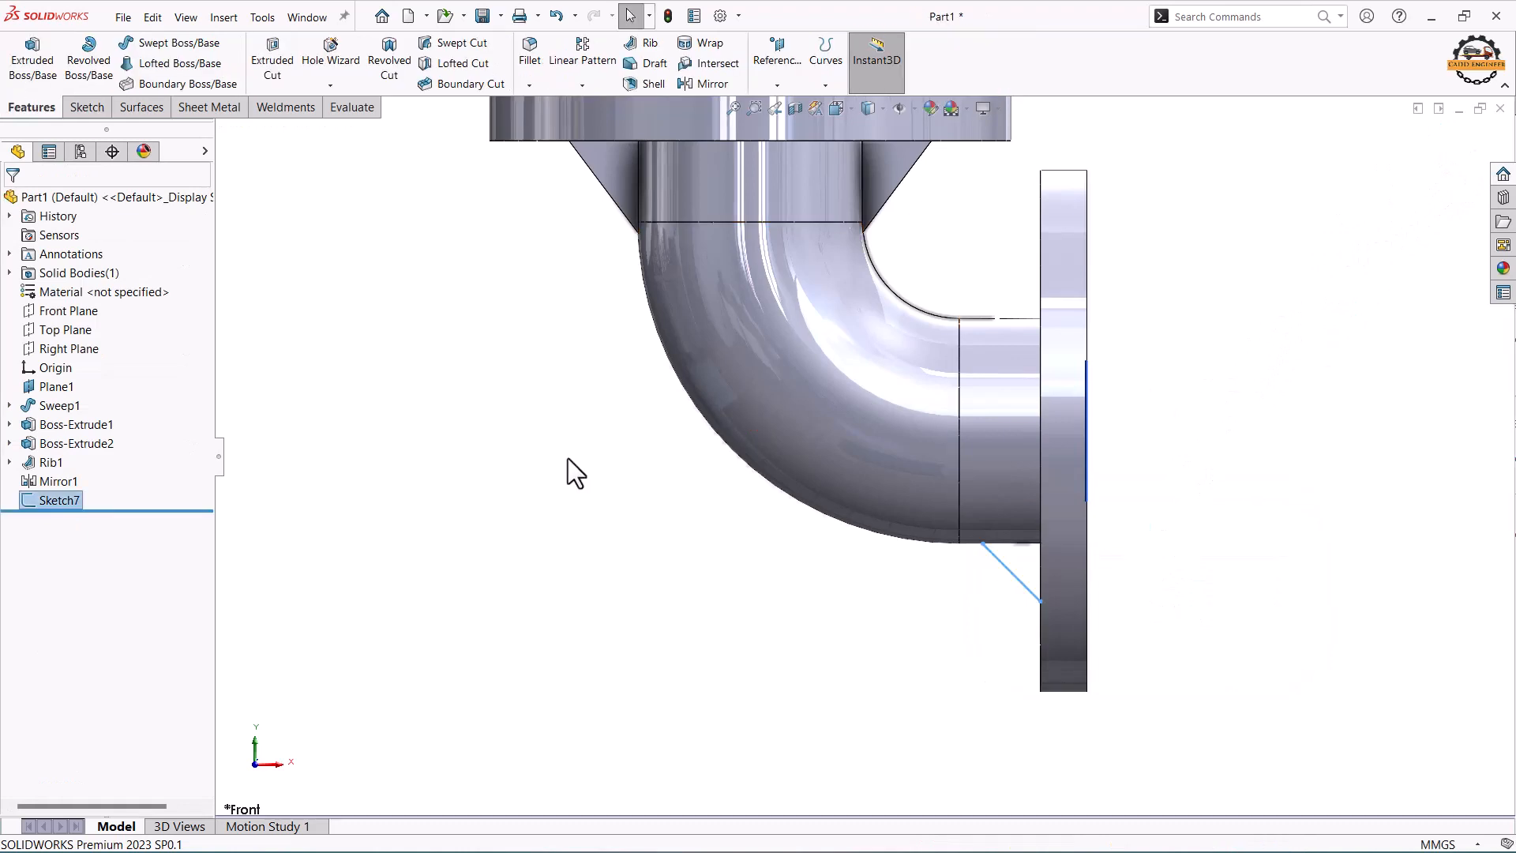
pyautogui.click(74, 499)
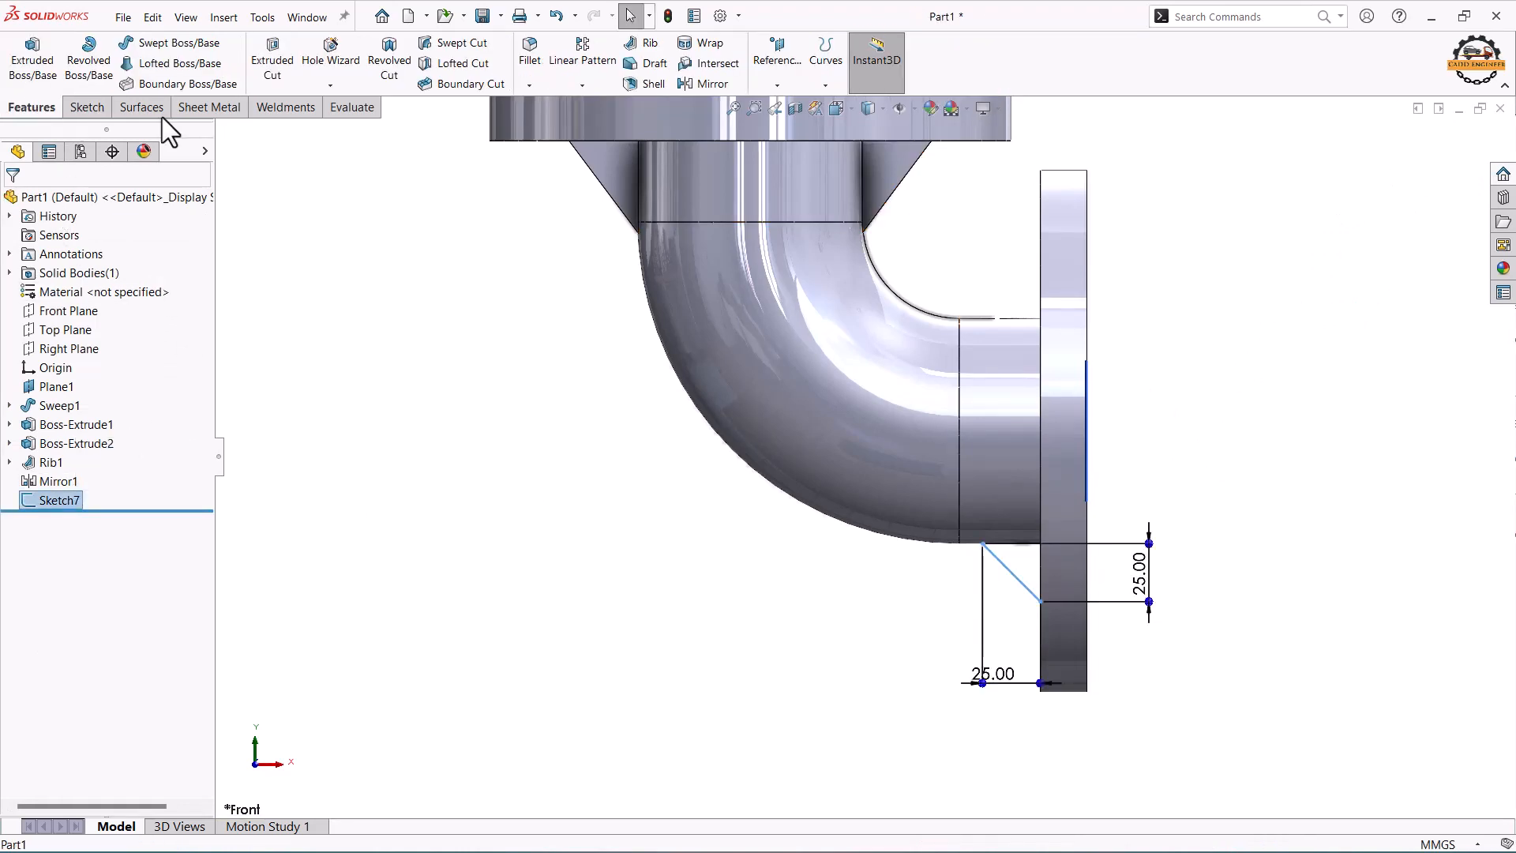
pyautogui.click(647, 44)
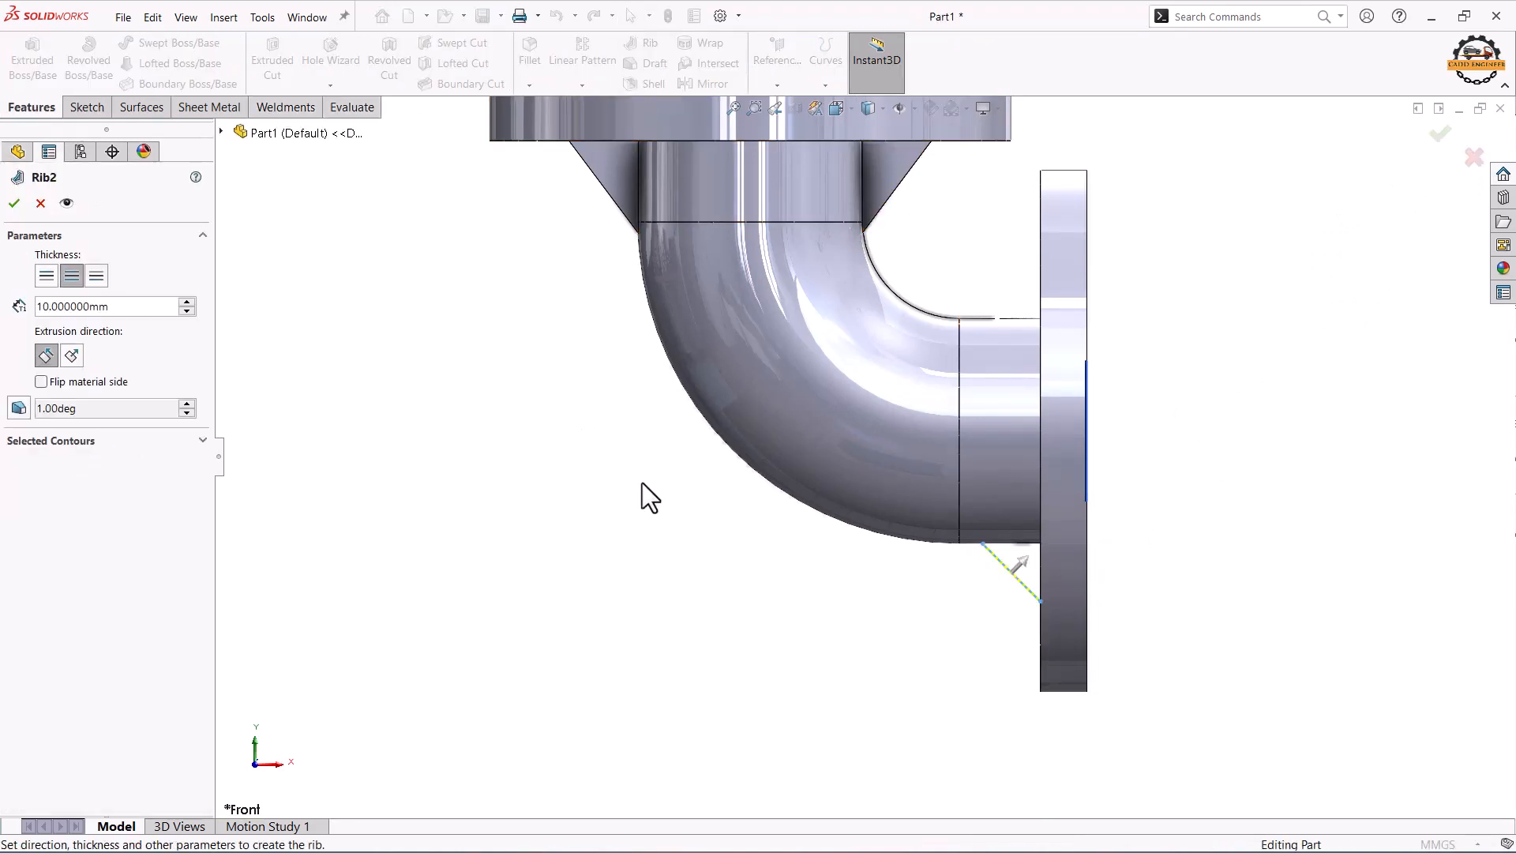
pyautogui.scroll(2, 875, 377)
pyautogui.moveTo(884, 586); pyautogui.dragTo(936, 535, button='middle')
pyautogui.click(1436, 131)
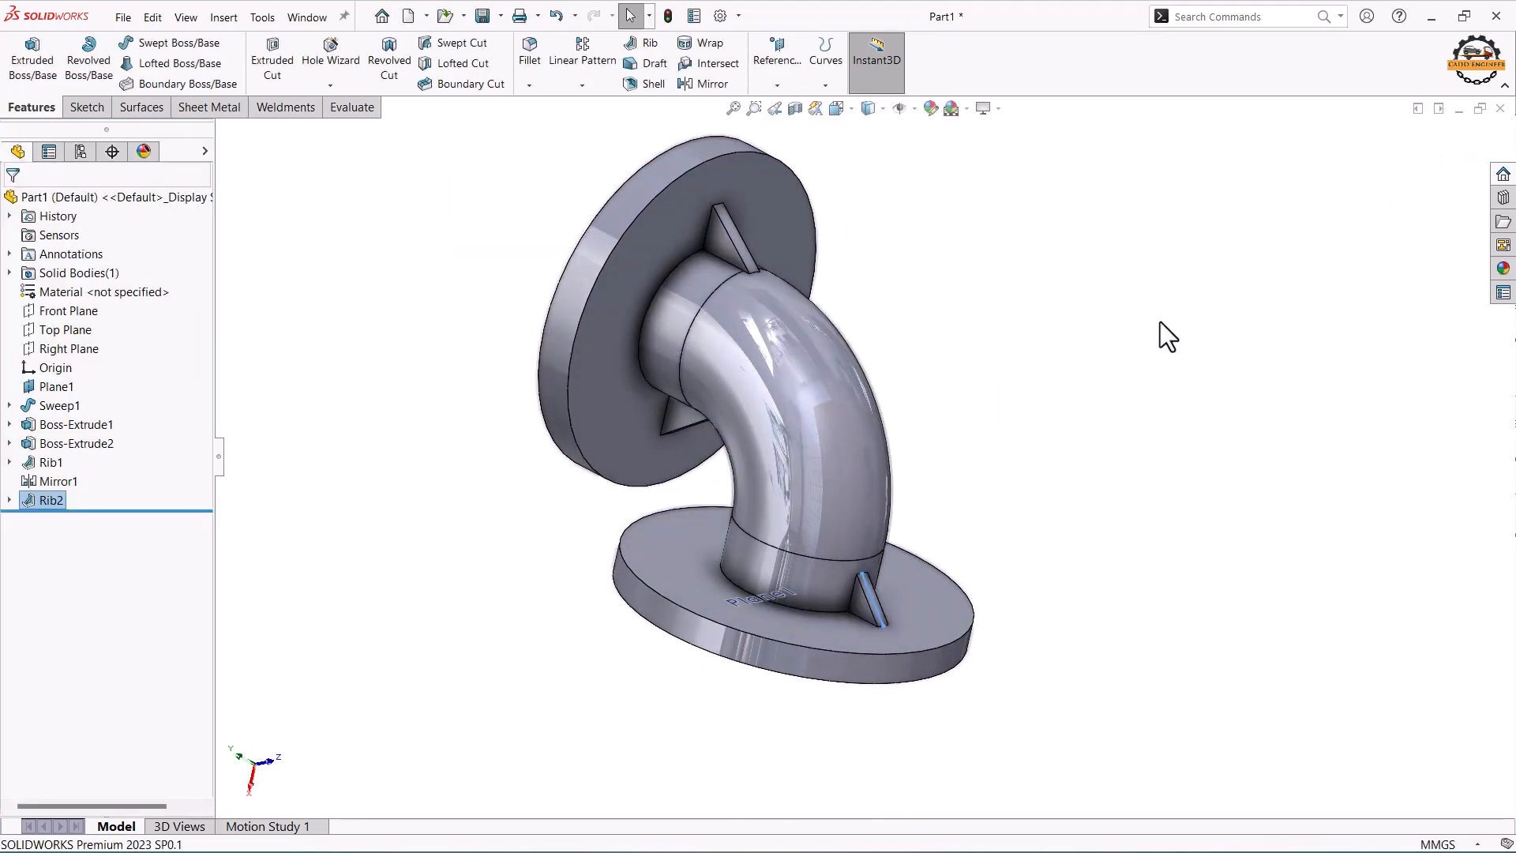
# Mirror the side flange's rib about the Top Plane to the opposite side of the pipe
pyautogui.moveTo(1157, 335)
pyautogui.mouseDown(button='middle')
pyautogui.moveTo(900, 305)
pyautogui.moveTo(898, 377)
pyautogui.moveTo(916, 383)
pyautogui.mouseUp(button='middle')
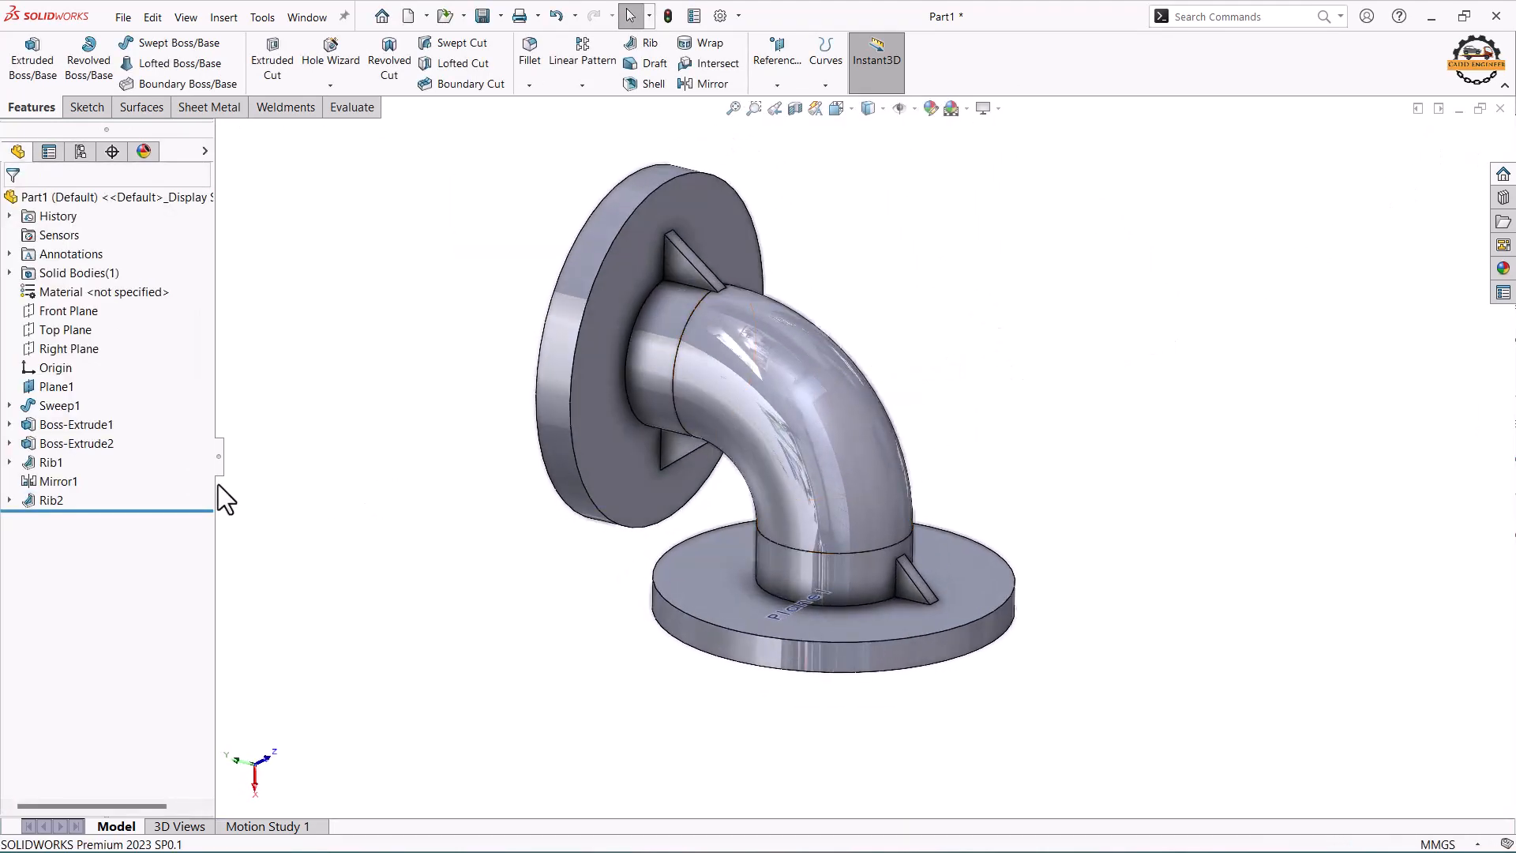
pyautogui.click(39, 501)
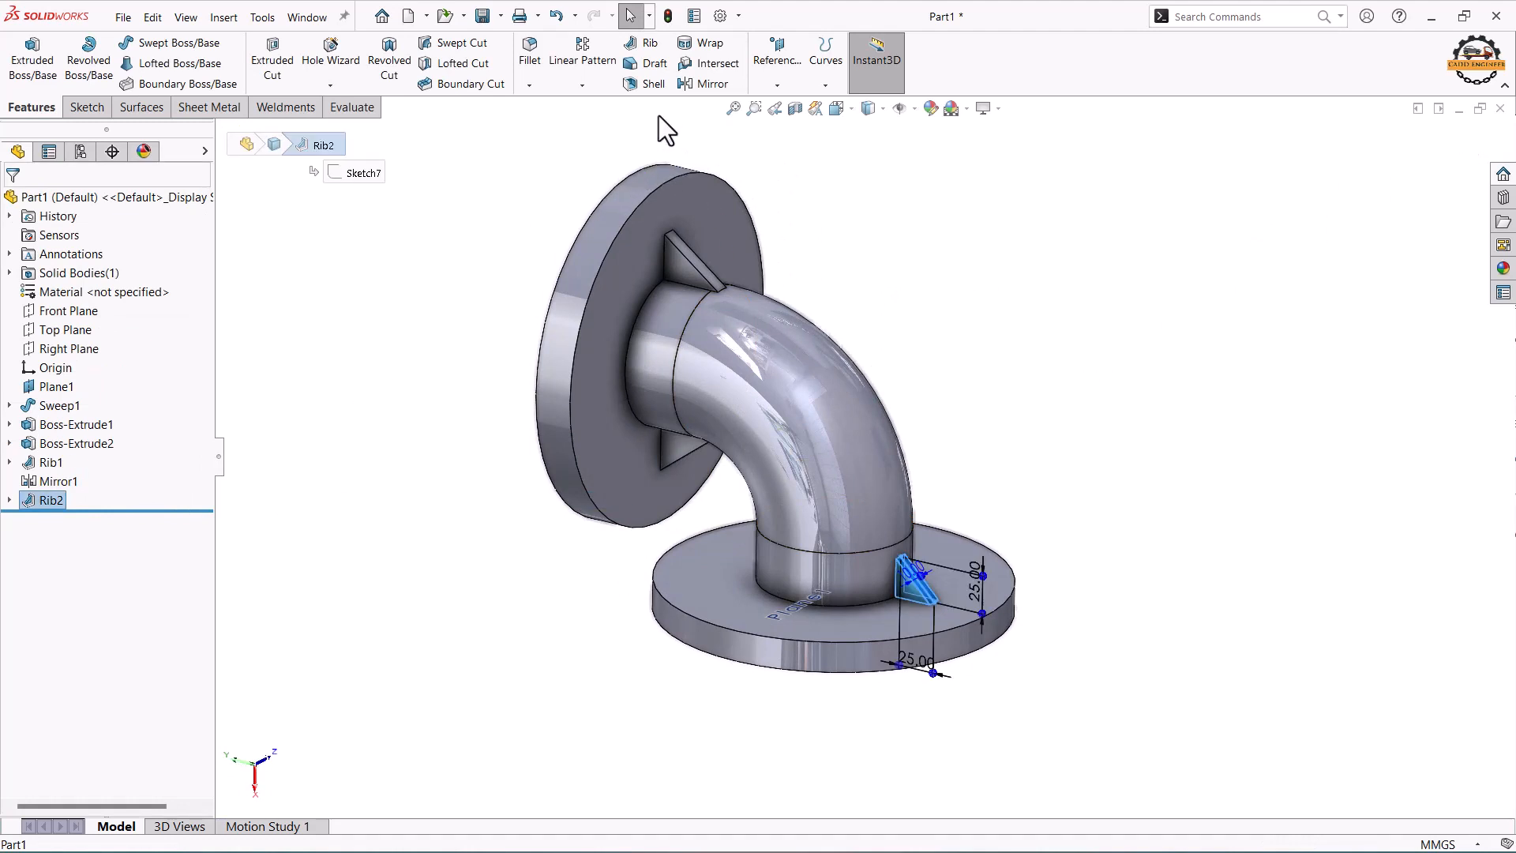
pyautogui.click(714, 87)
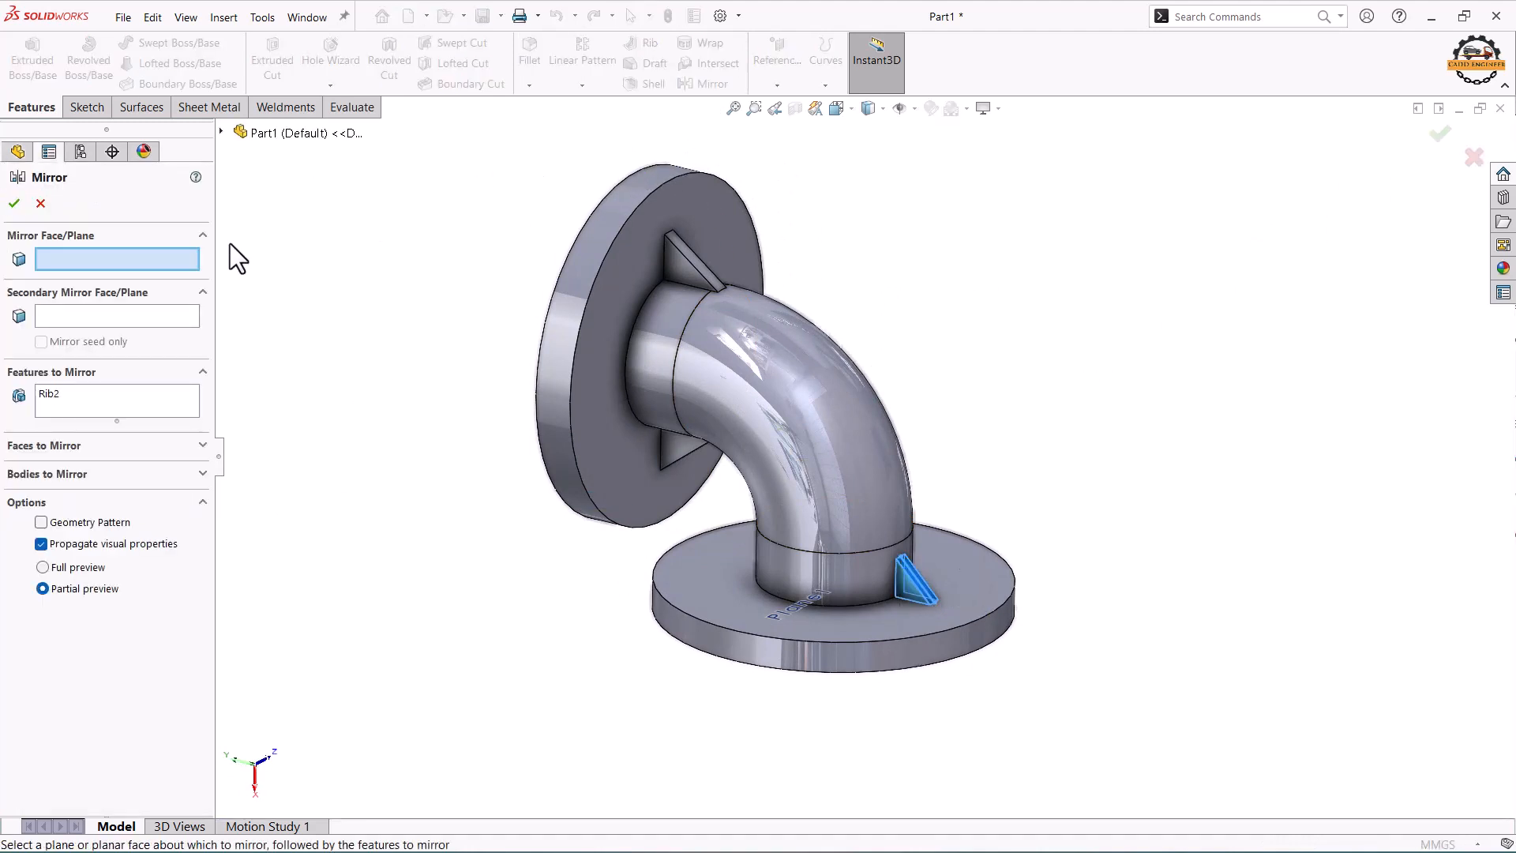
pyautogui.click(222, 131)
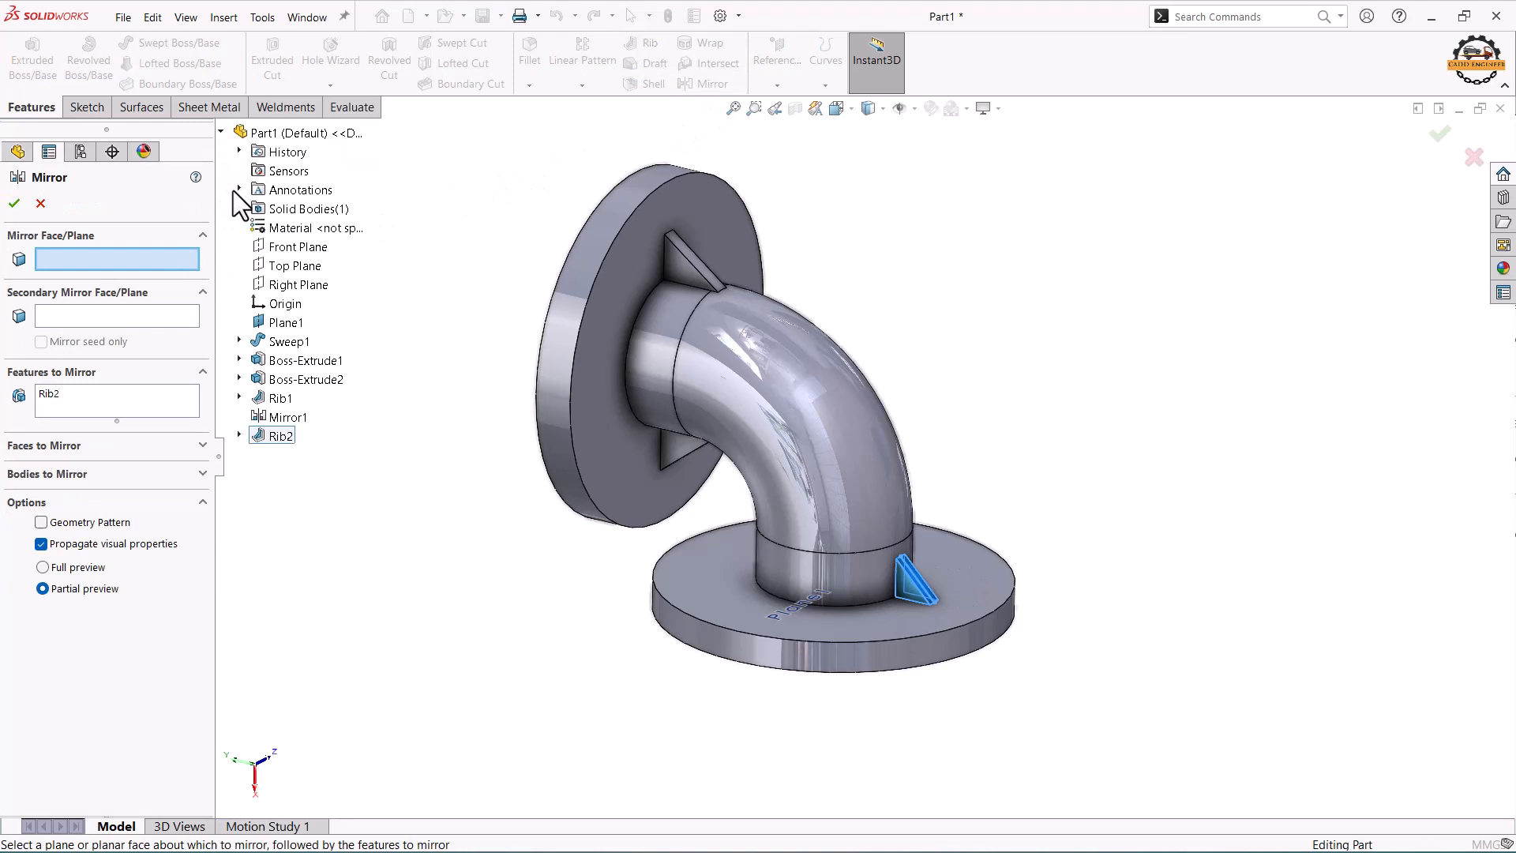
pyautogui.click(294, 268)
pyautogui.moveTo(559, 383); pyautogui.dragTo(510, 482, button='middle')
pyautogui.click(14, 203)
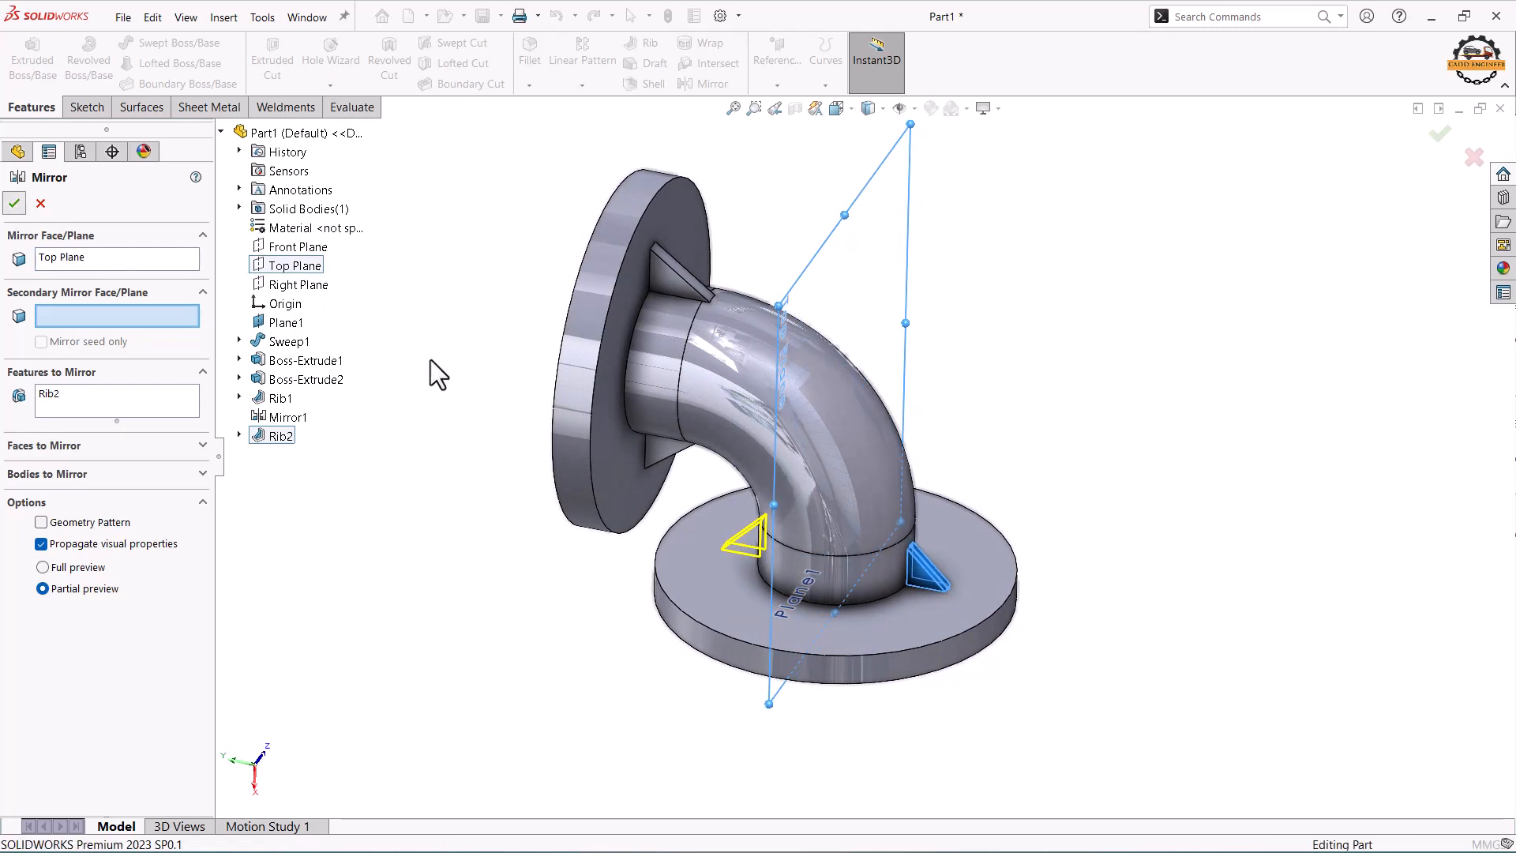
# On the side flange's inner face, sketch a circle about 19 mm in diameter, about 88 mm horizontally from the origin
pyautogui.moveTo(463, 413); pyautogui.dragTo(461, 371, button='middle')
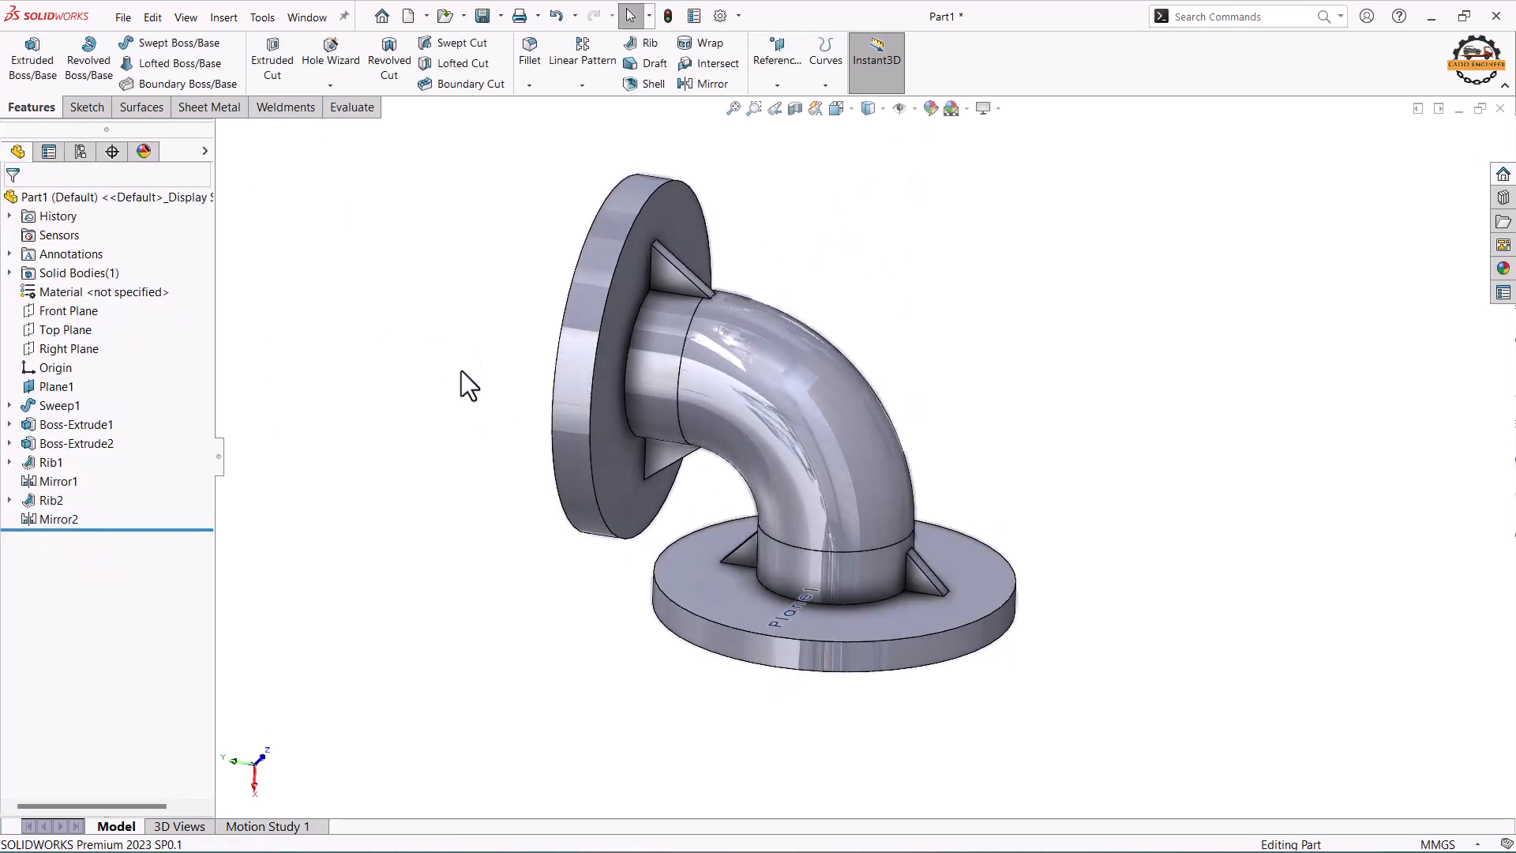
pyautogui.moveTo(478, 502); pyautogui.dragTo(472, 533, button='middle')
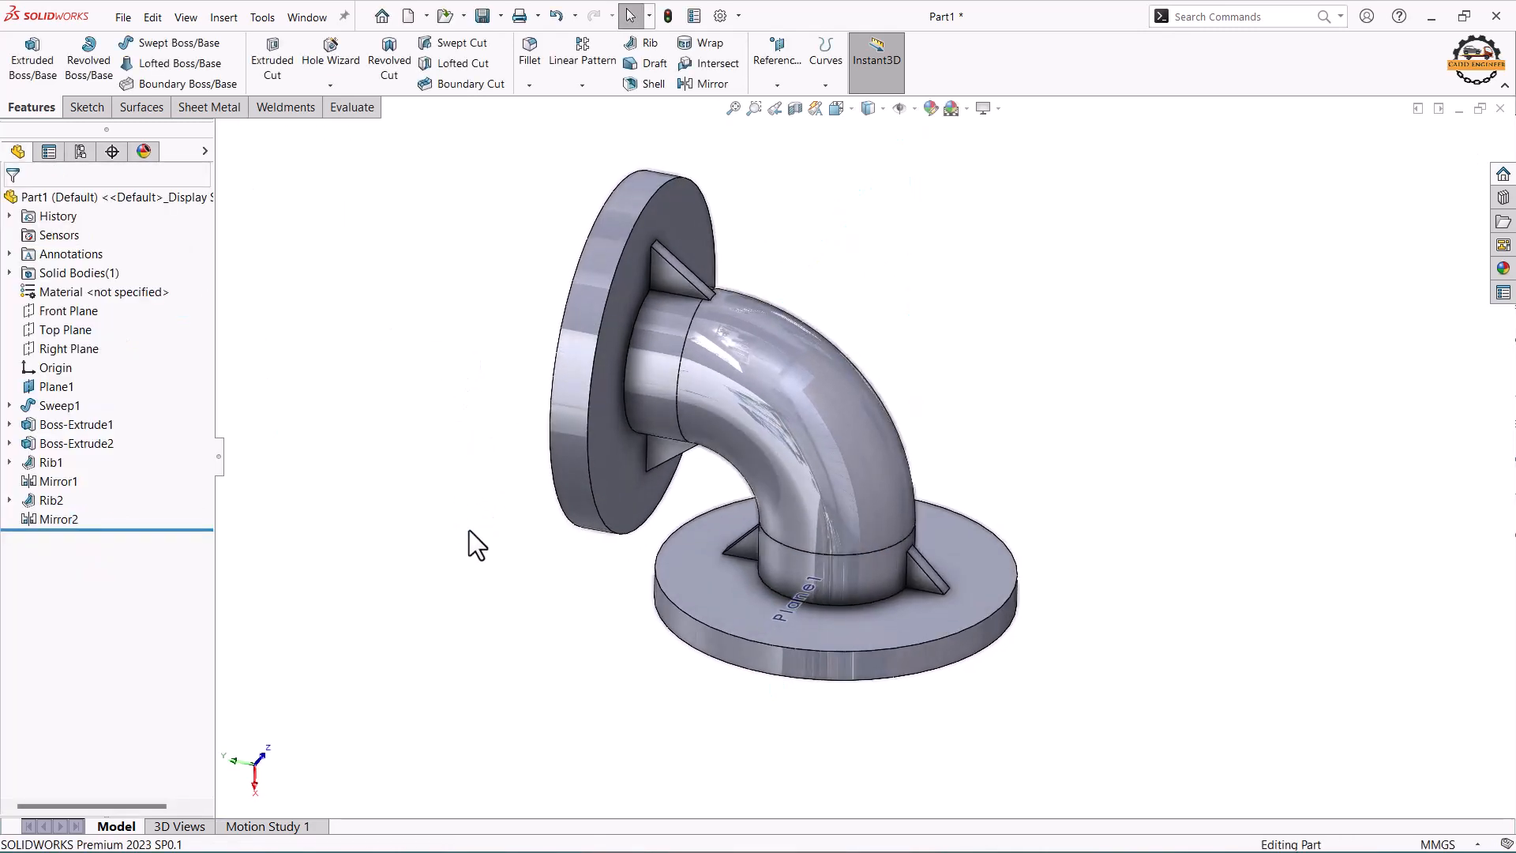
pyautogui.click(706, 580)
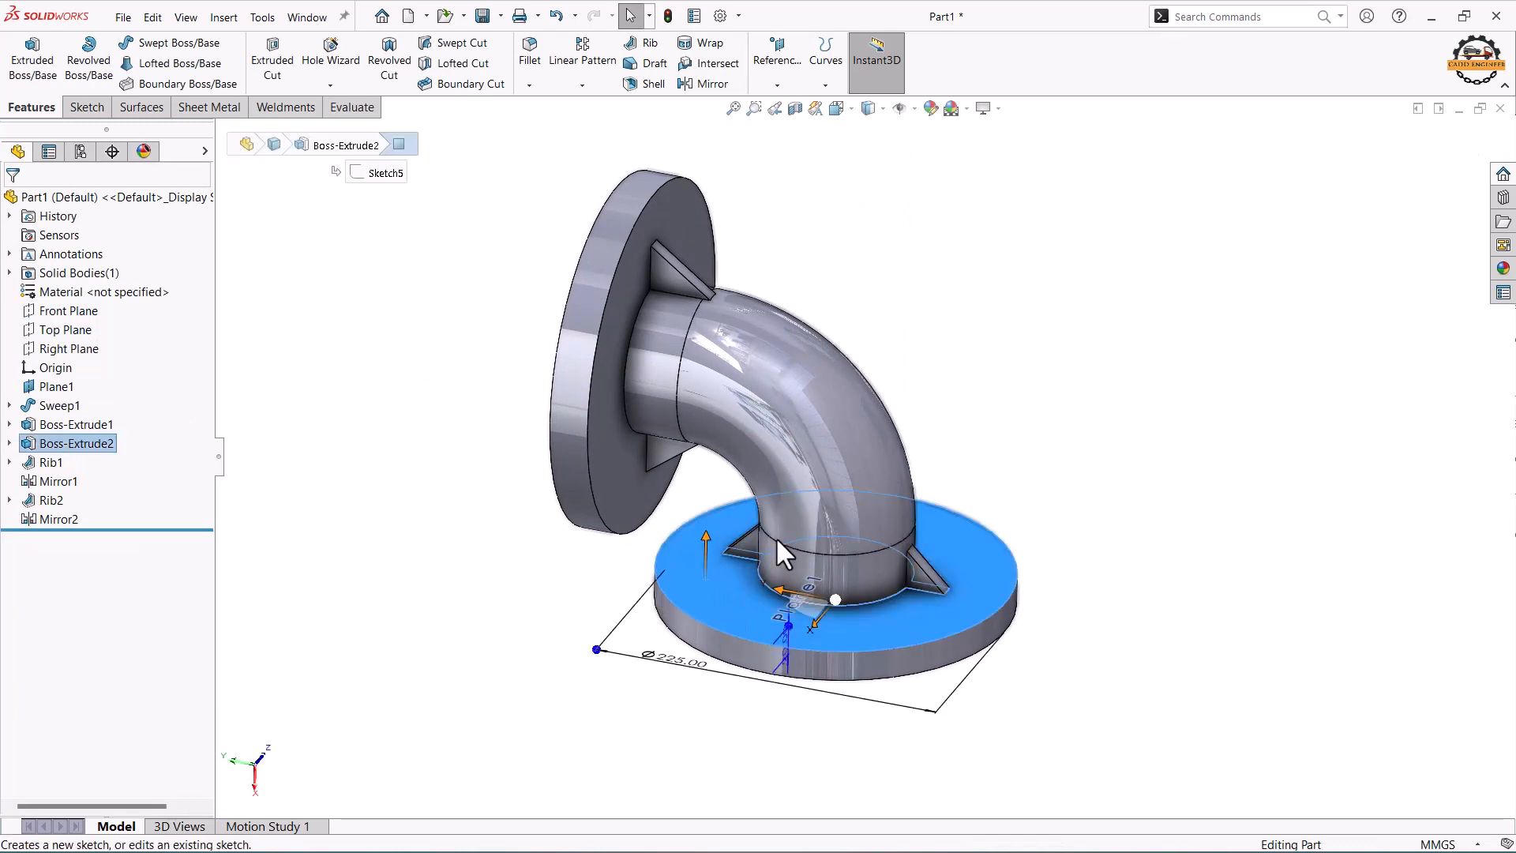
pyautogui.click(775, 537)
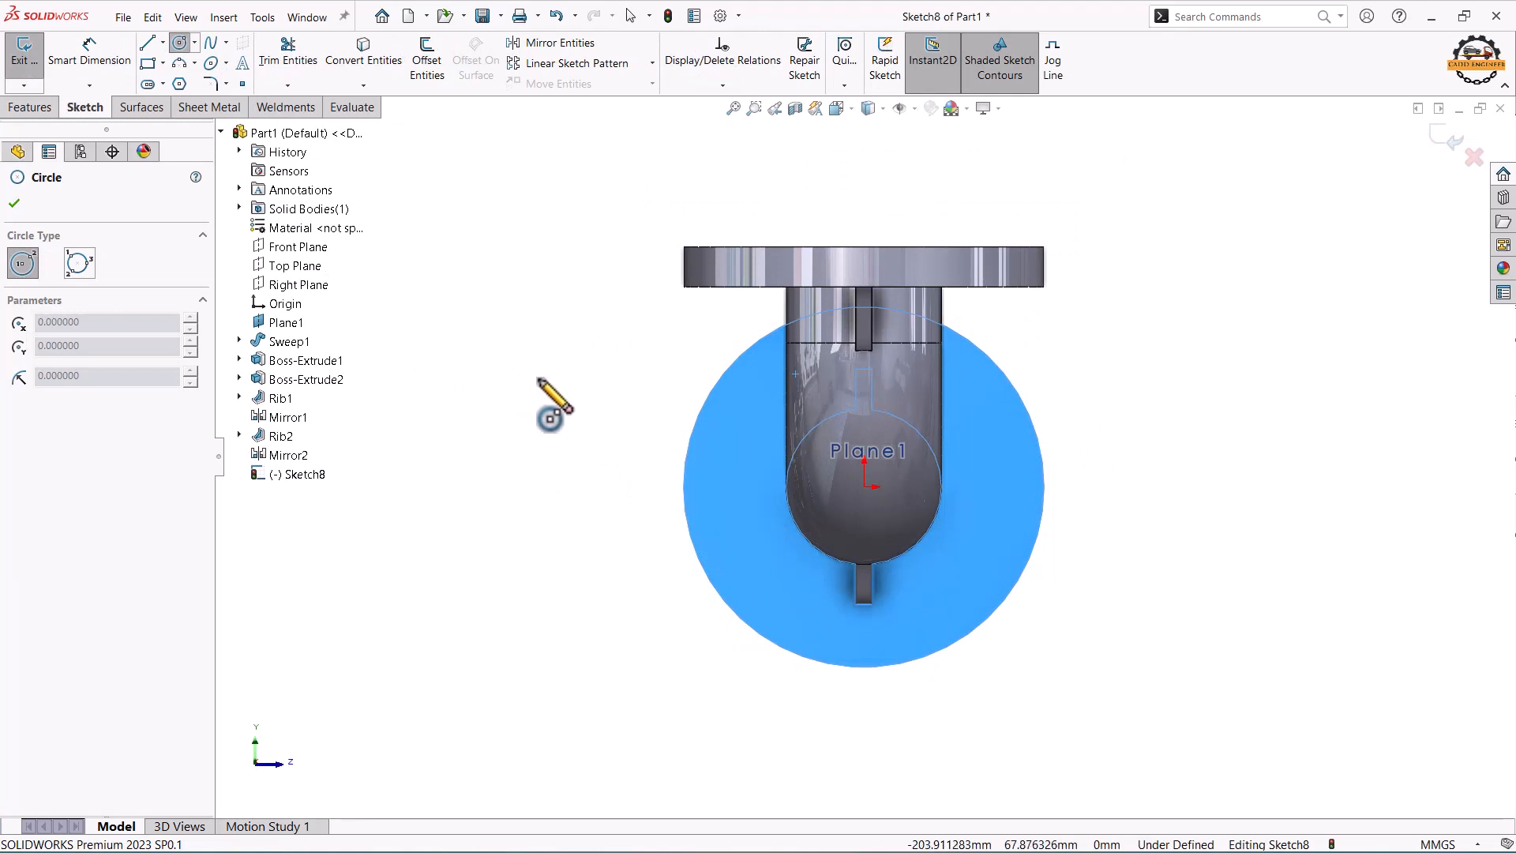
pyautogui.click(1005, 486)
pyautogui.click(1017, 498)
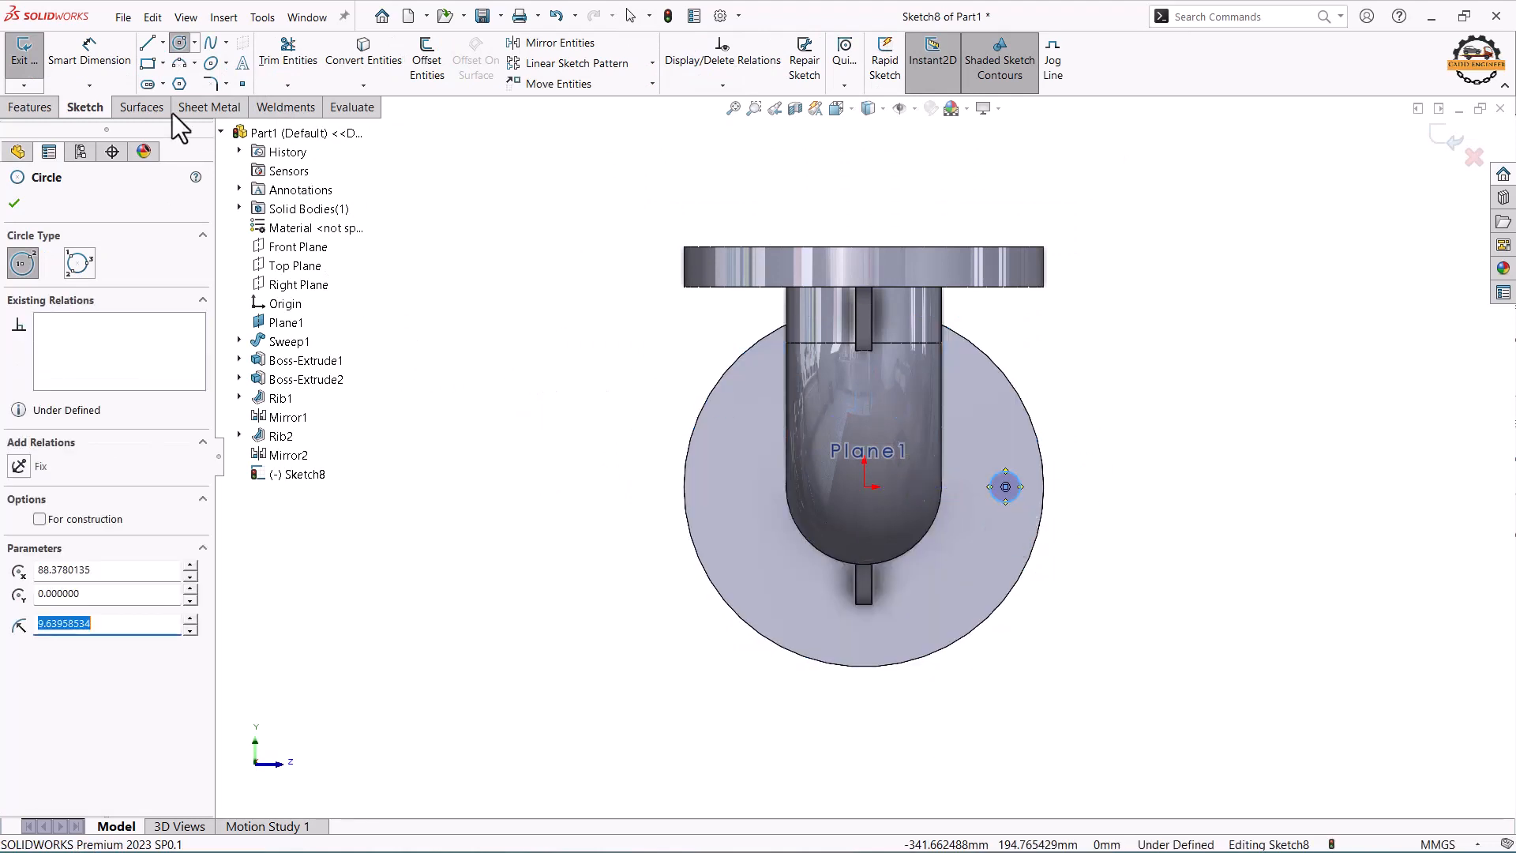
# Dimension the horizontal distance from the origin to the circle's centre as 185/2 mm
pyautogui.click(111, 63)
pyautogui.scroll(-1, 1091, 391)
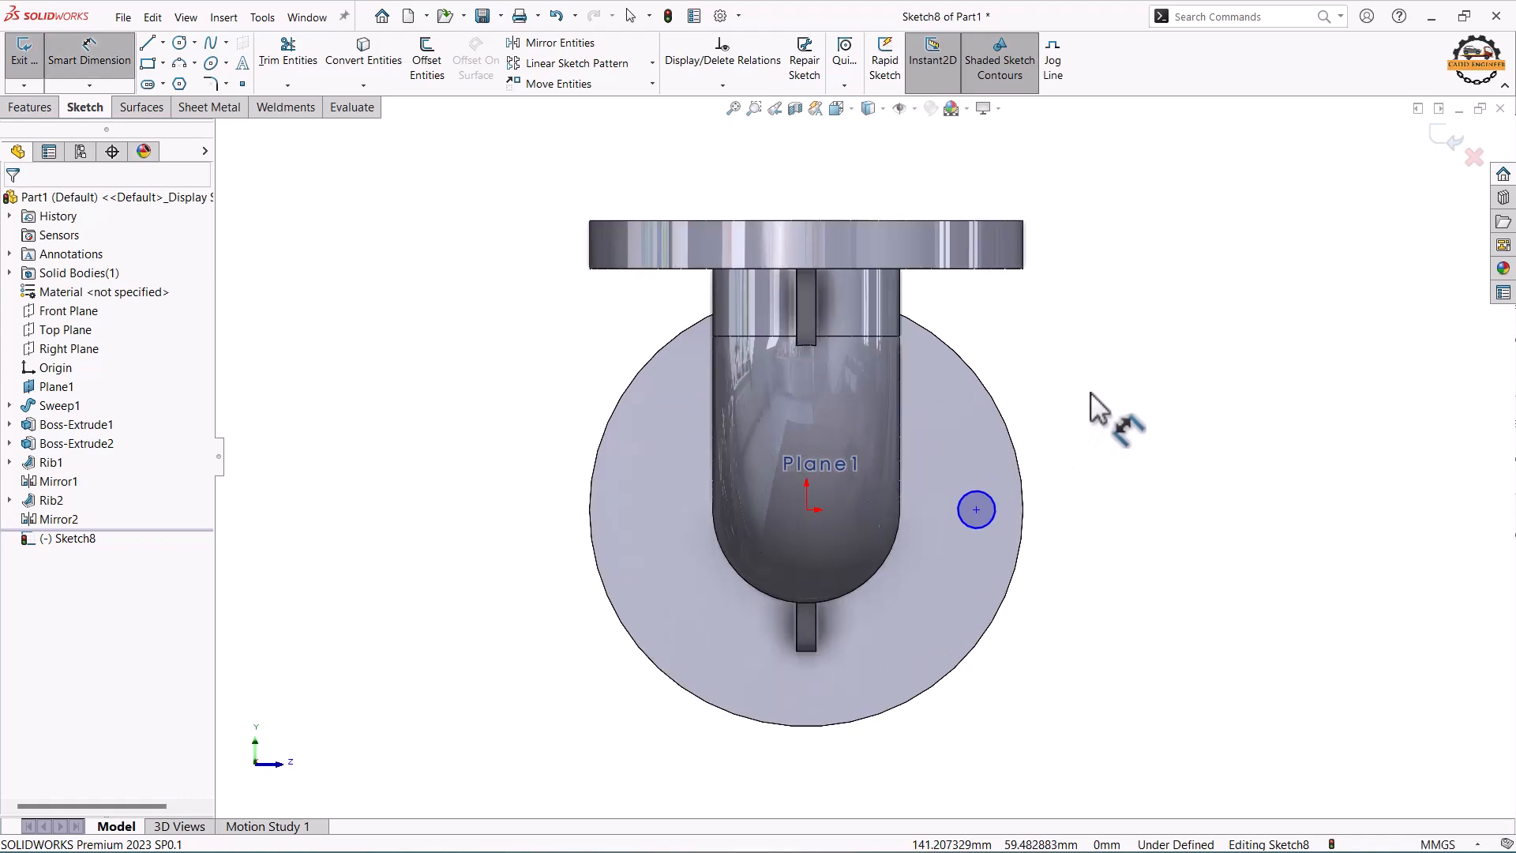
pyautogui.click(807, 510)
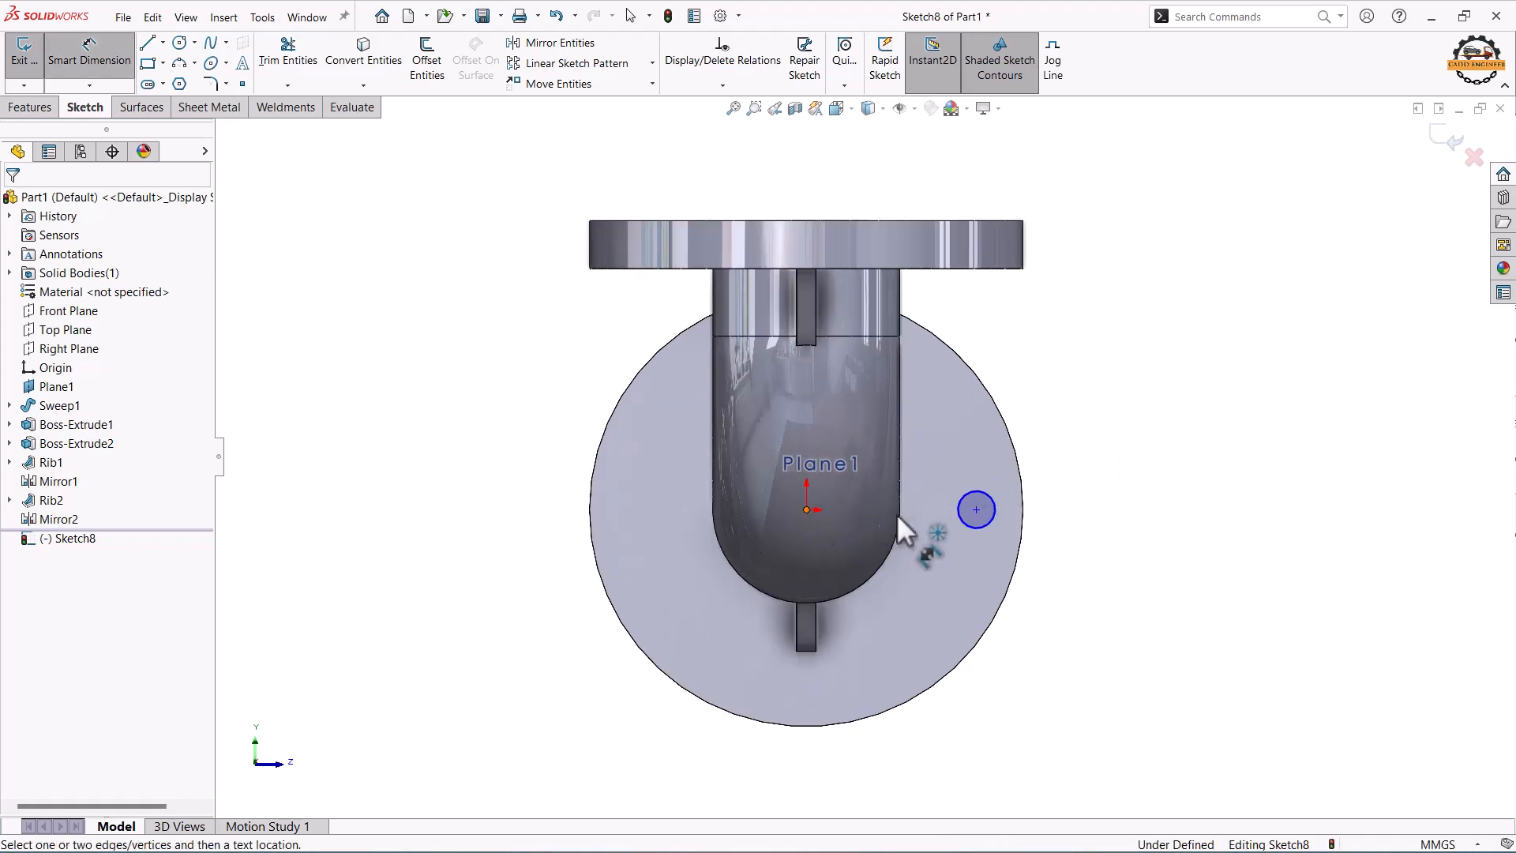
pyautogui.click(977, 510)
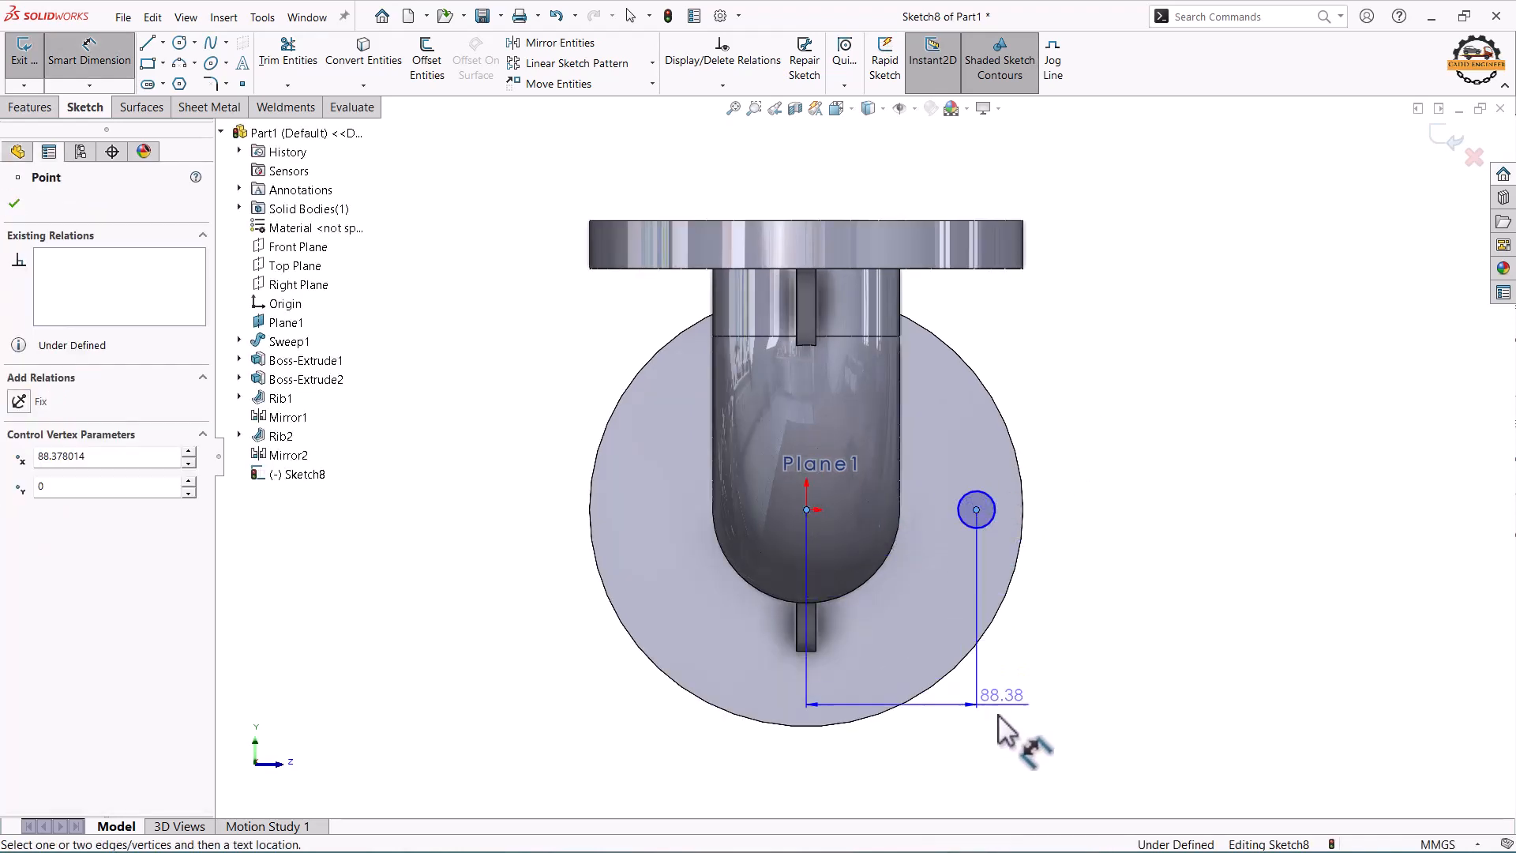
pyautogui.click(969, 737)
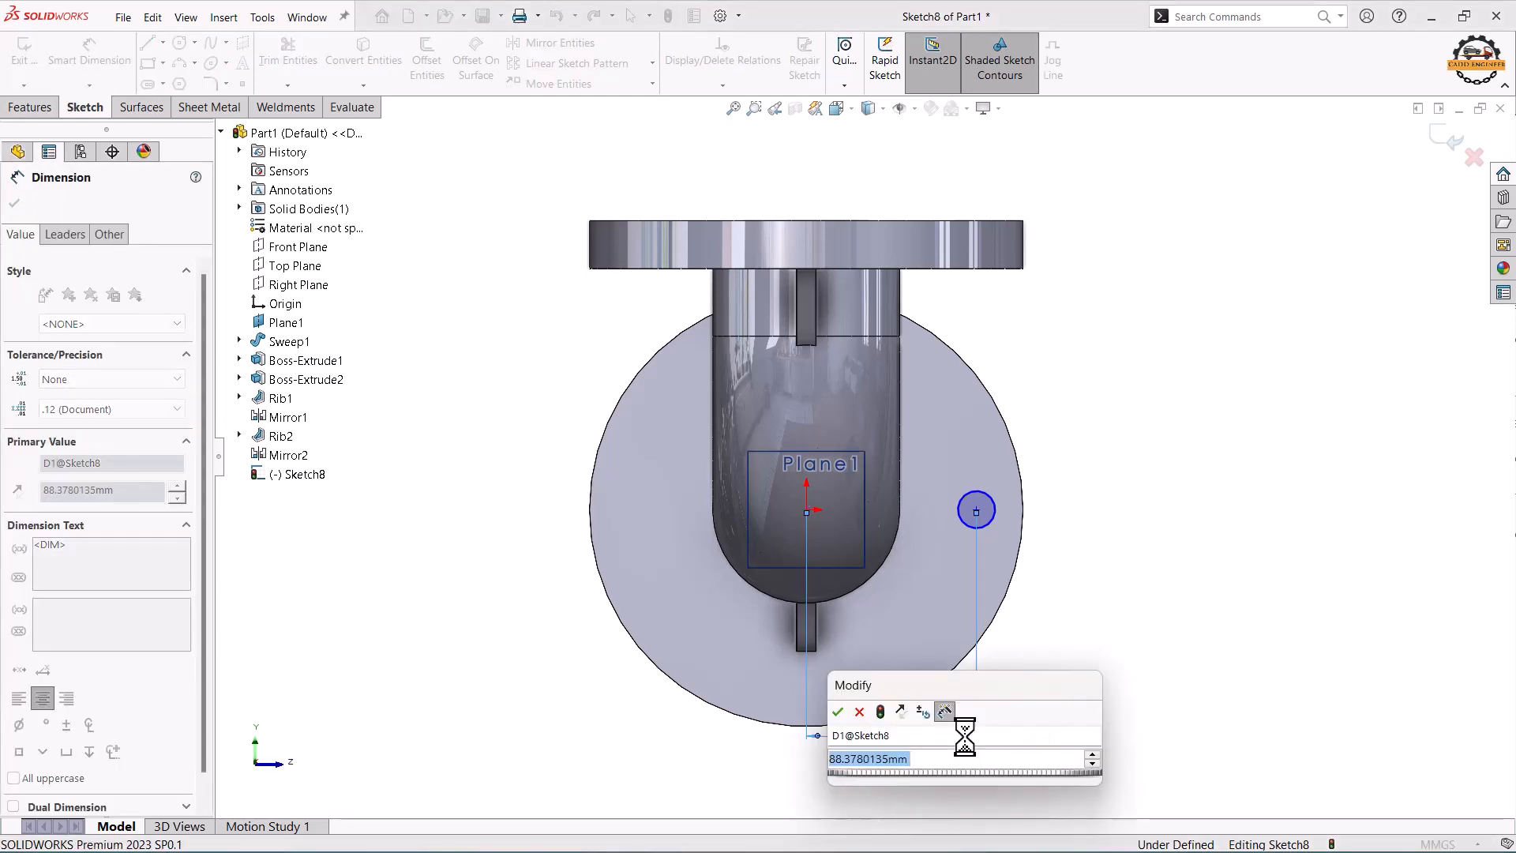
pyautogui.write('185')
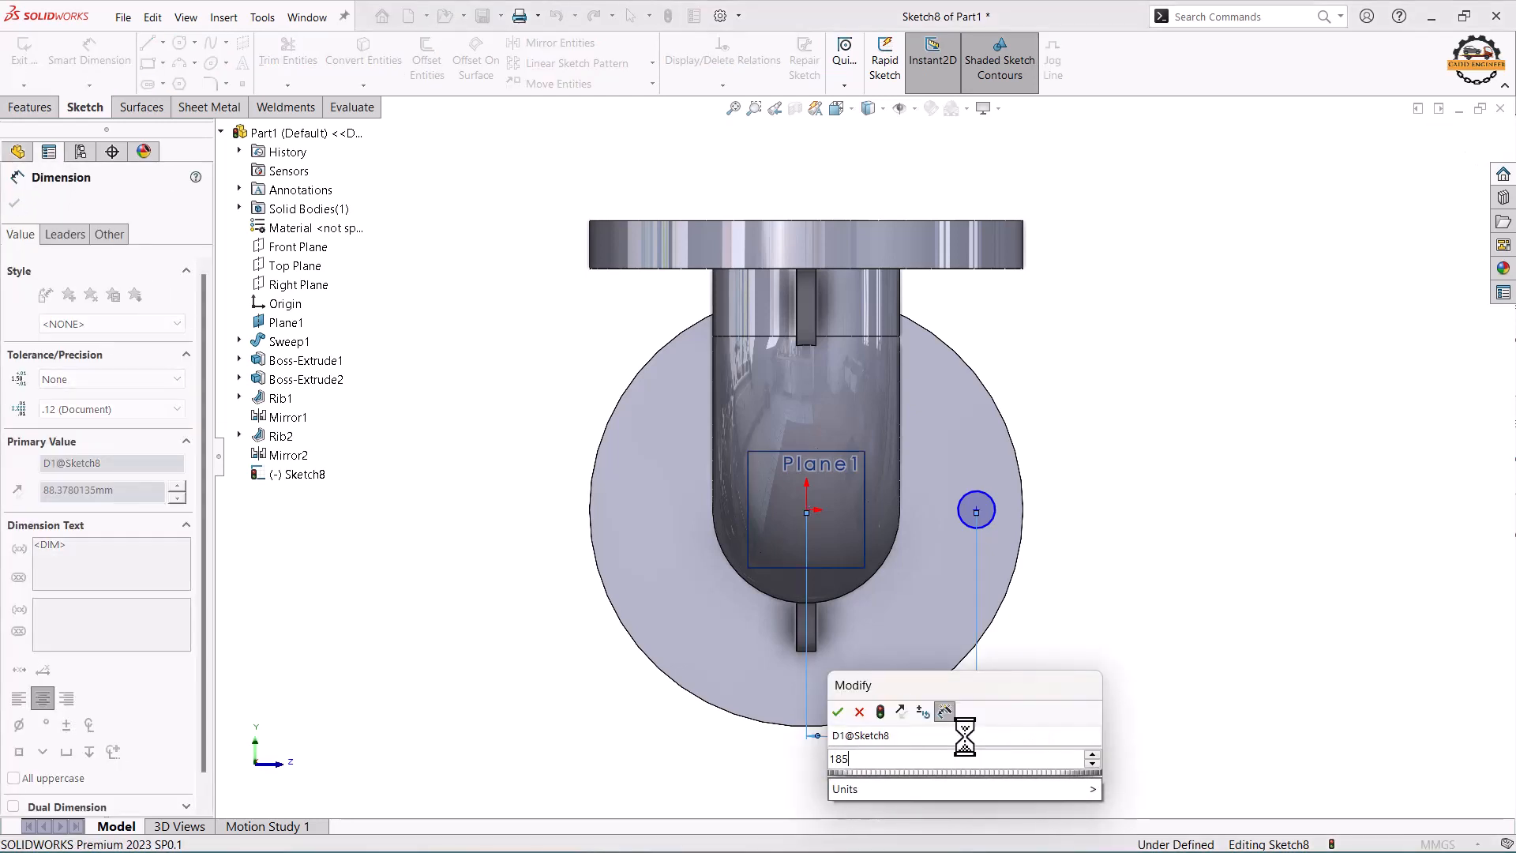
pyautogui.write('/2')
pyautogui.press('Return')
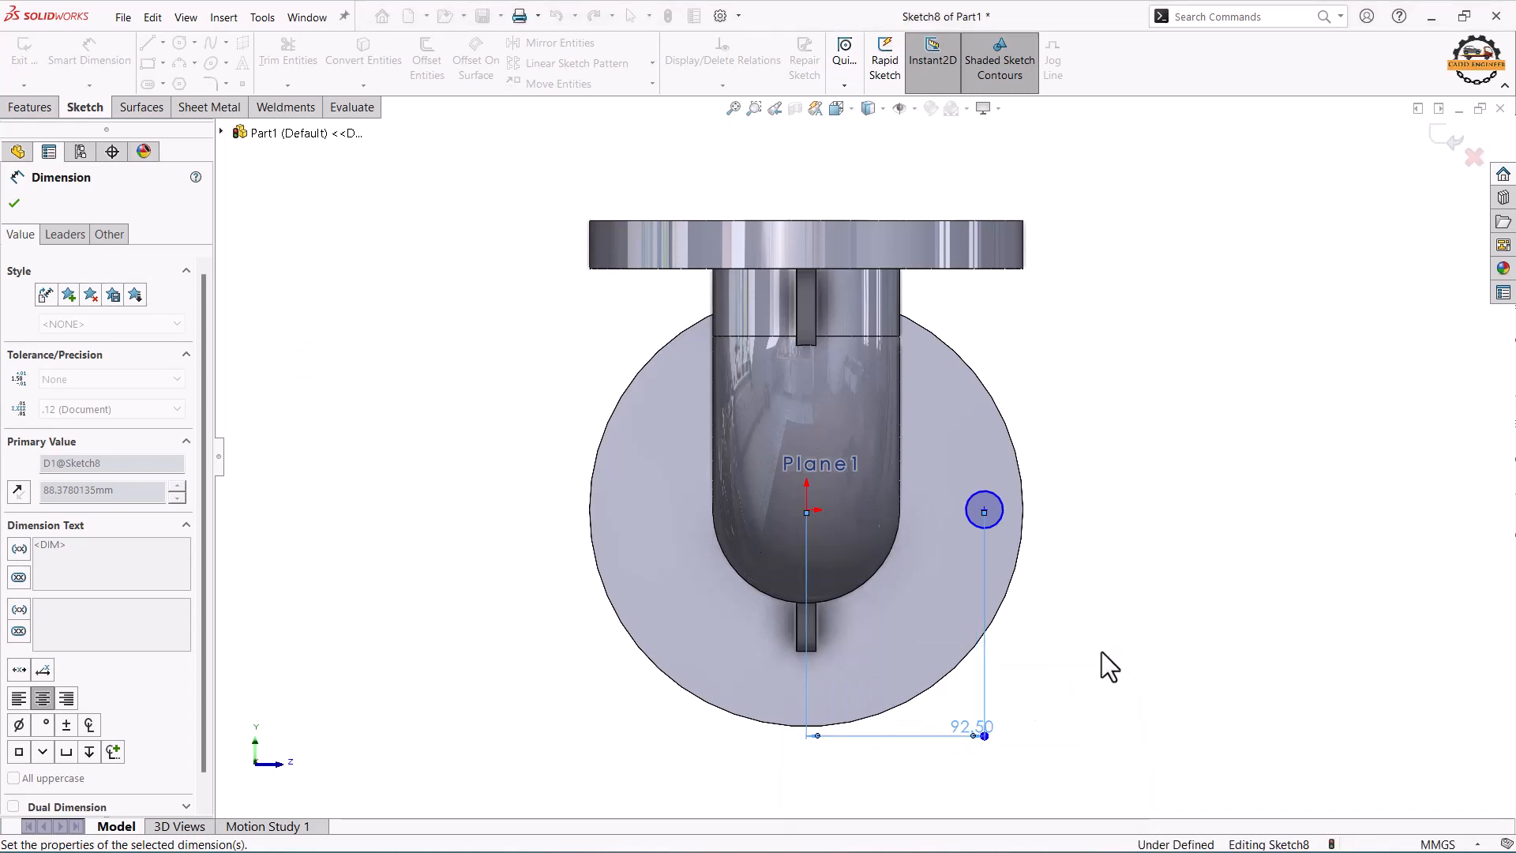
pyautogui.click(1101, 652)
# Set the circle's diameter to 15 mm
pyautogui.click(1005, 510)
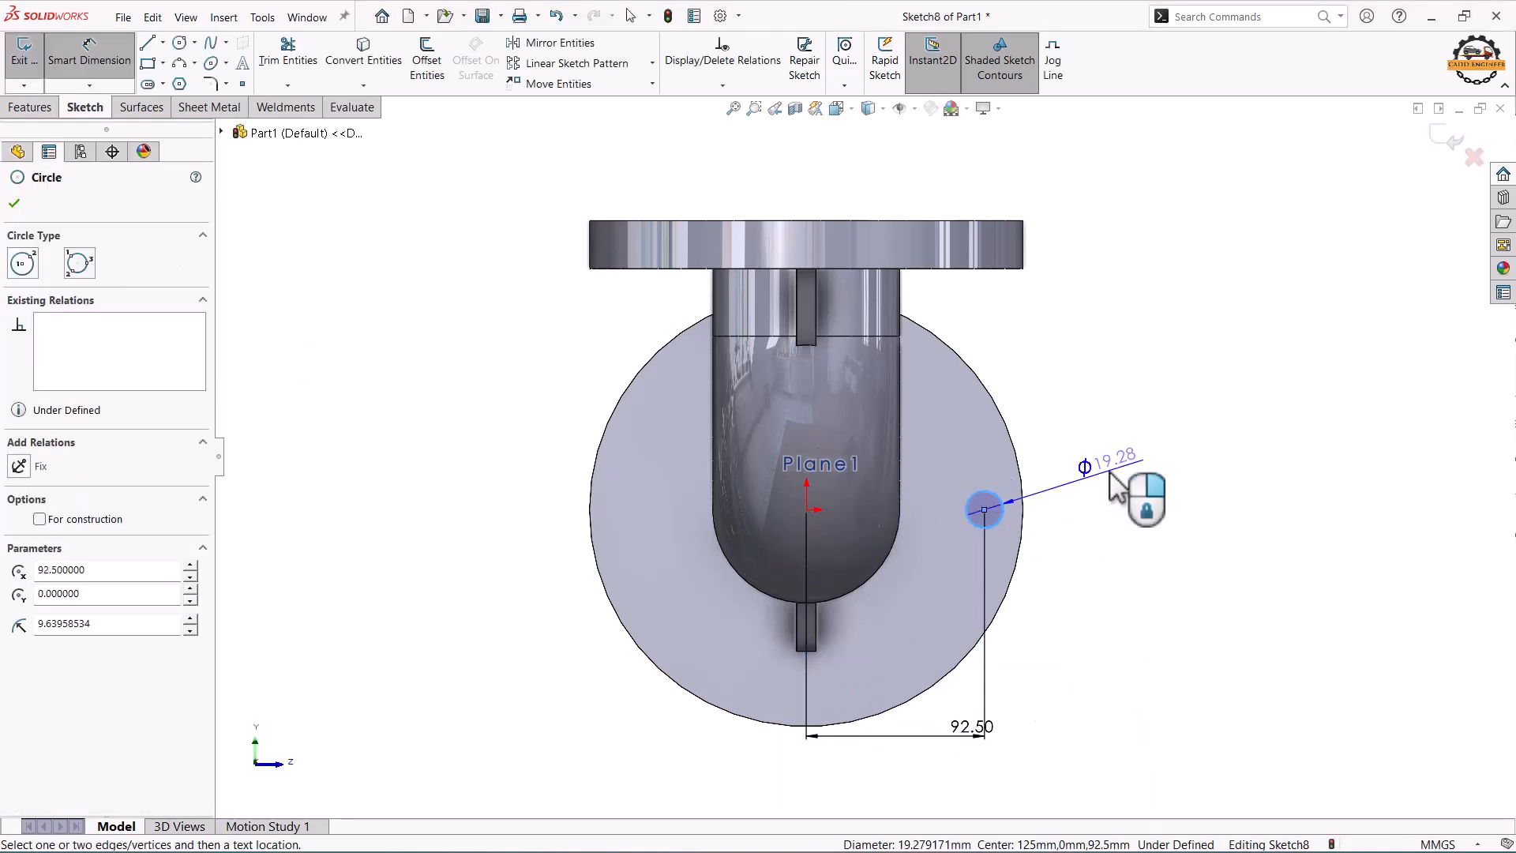
pyautogui.click(1114, 486)
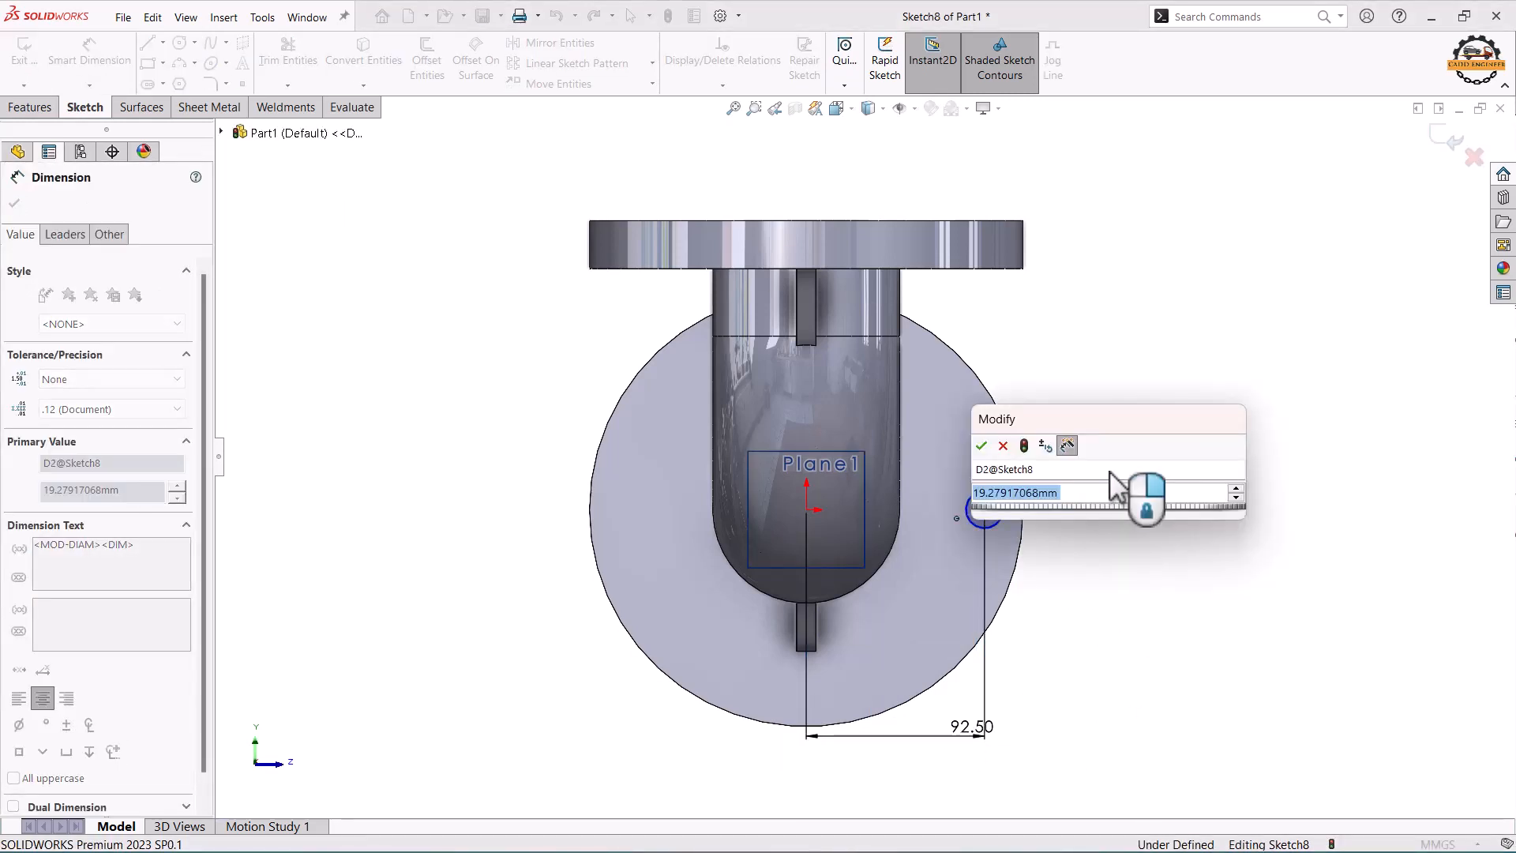
pyautogui.write('15')
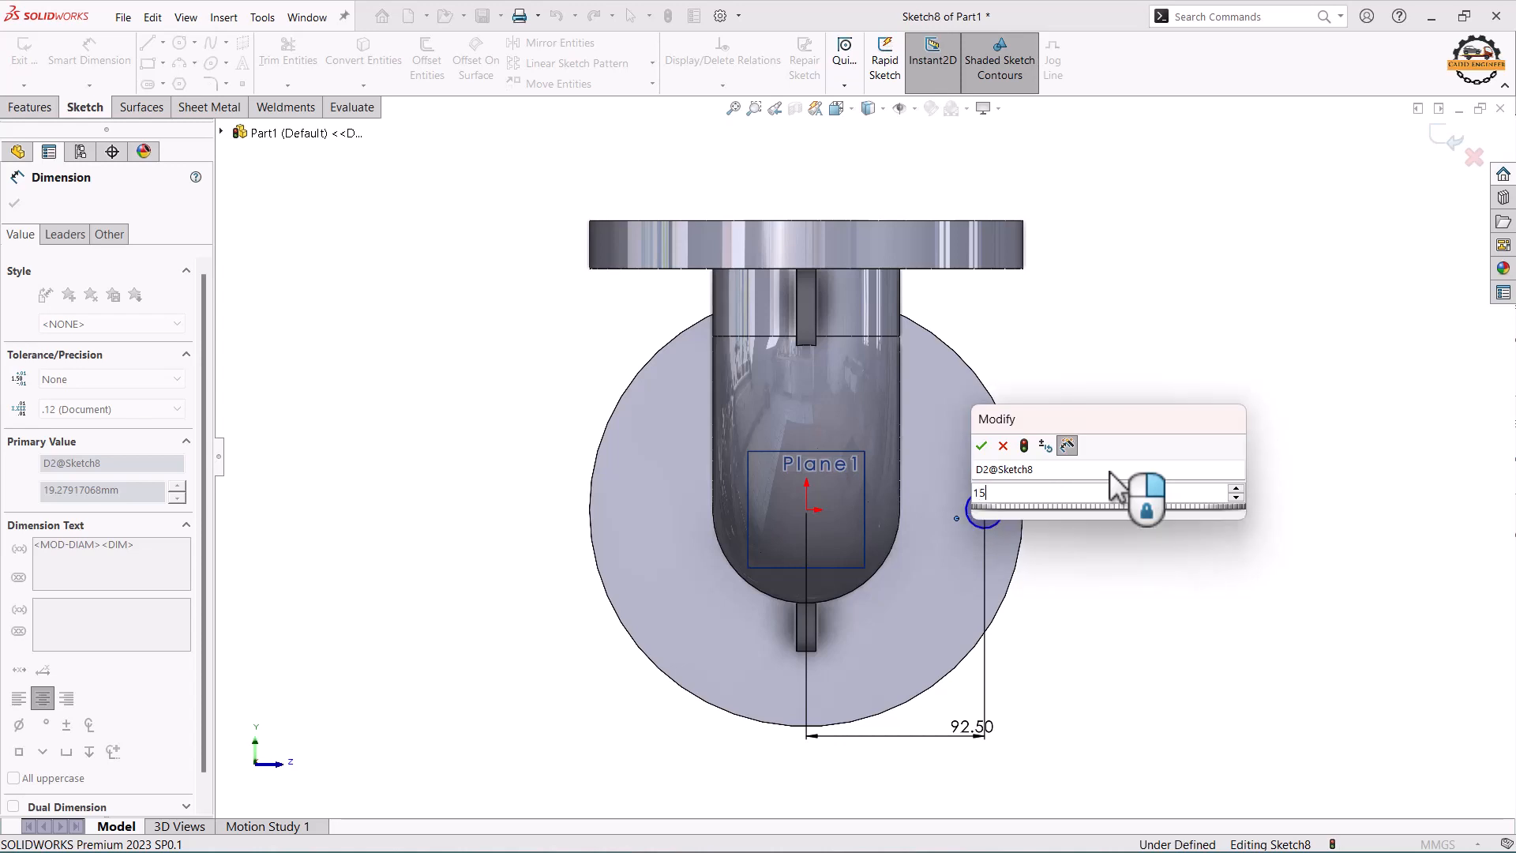
pyautogui.press('Return')
pyautogui.press('Escape')
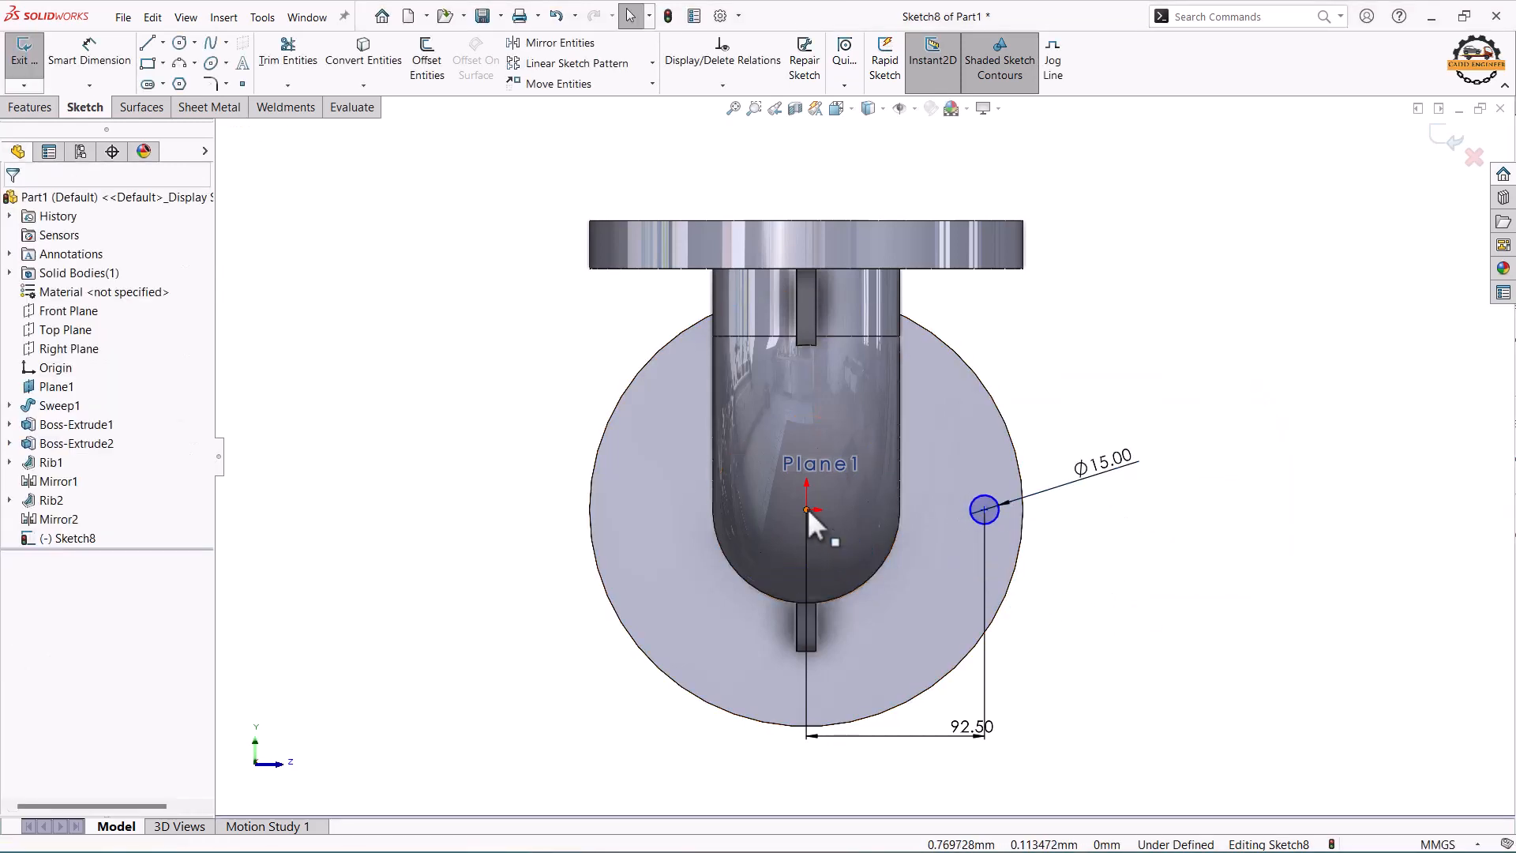
# Add a horizontal relation between the origin and the circle's centre
pyautogui.click(807, 509)
pyautogui.keyDown('ctrl'); pyautogui.click(983, 510); pyautogui.keyUp('ctrl')
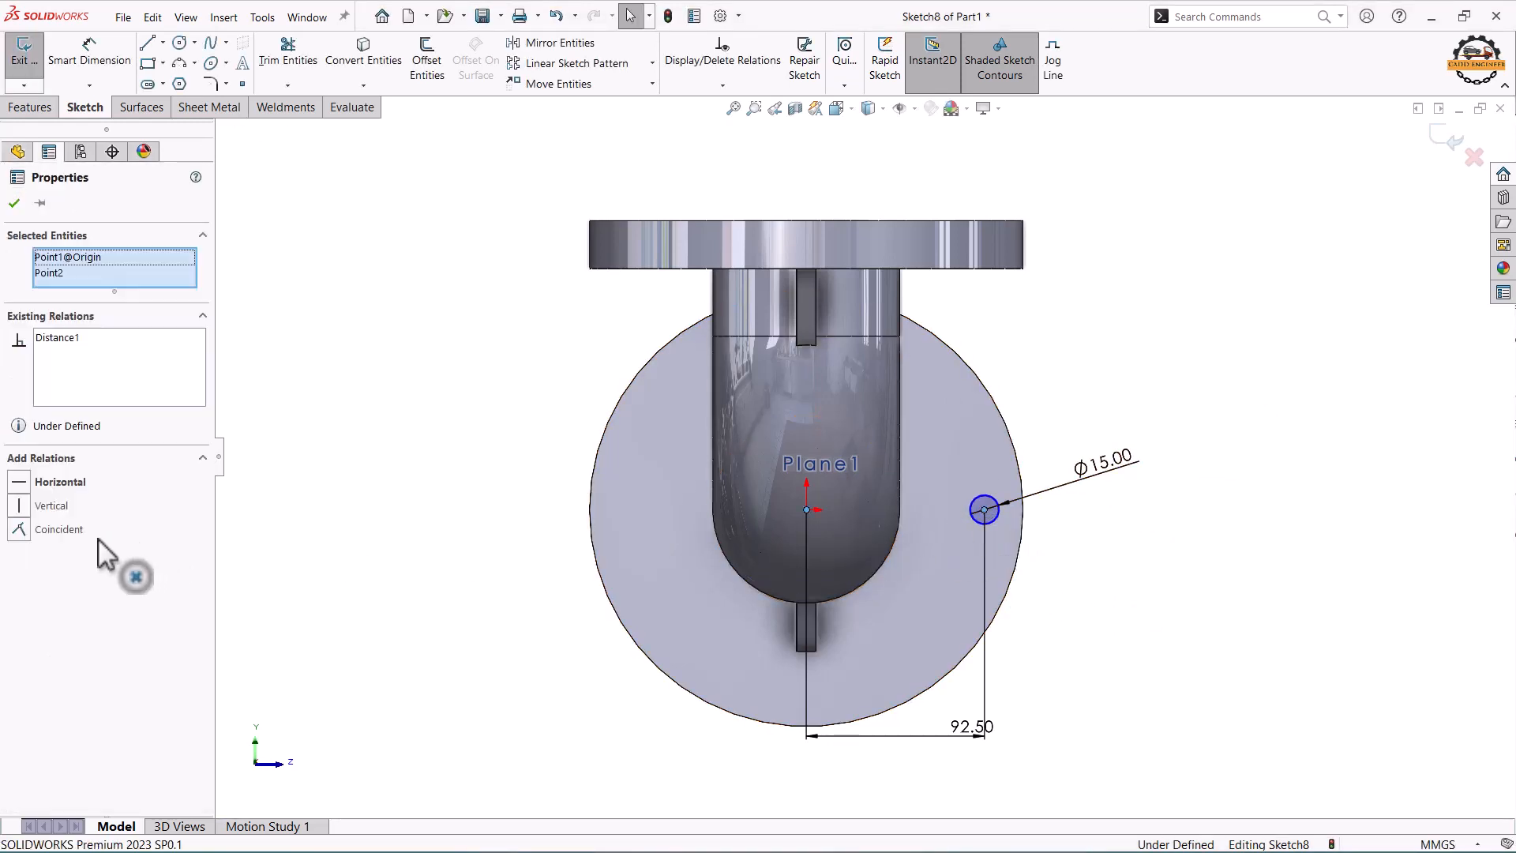
pyautogui.click(19, 482)
# Exit the sketch and cut-extrude the circle 20 mm blind into the side flange
pyautogui.click(1446, 134)
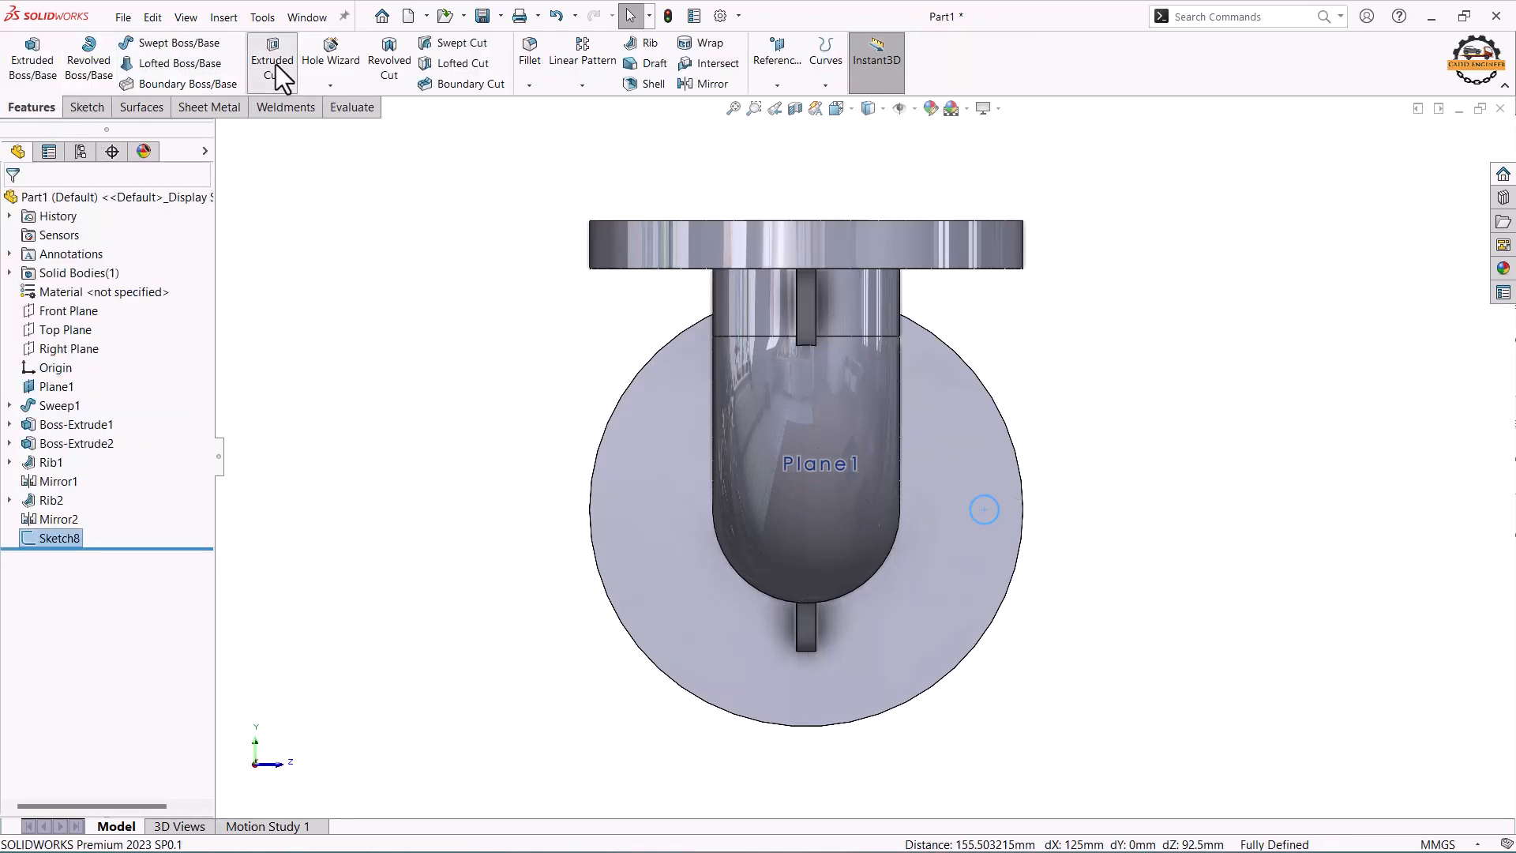
pyautogui.click(276, 64)
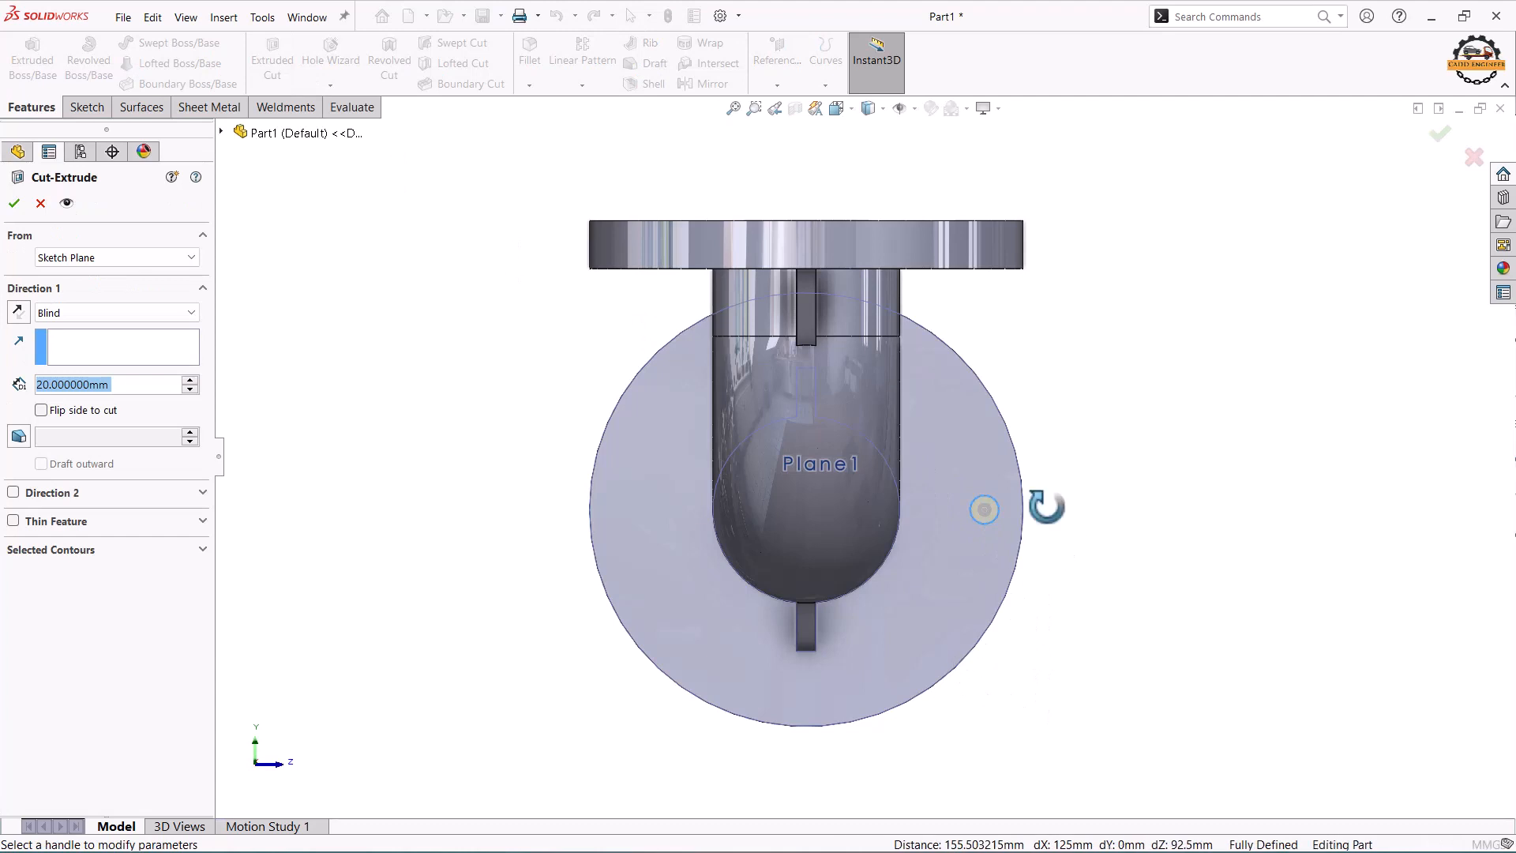
pyautogui.click(1440, 135)
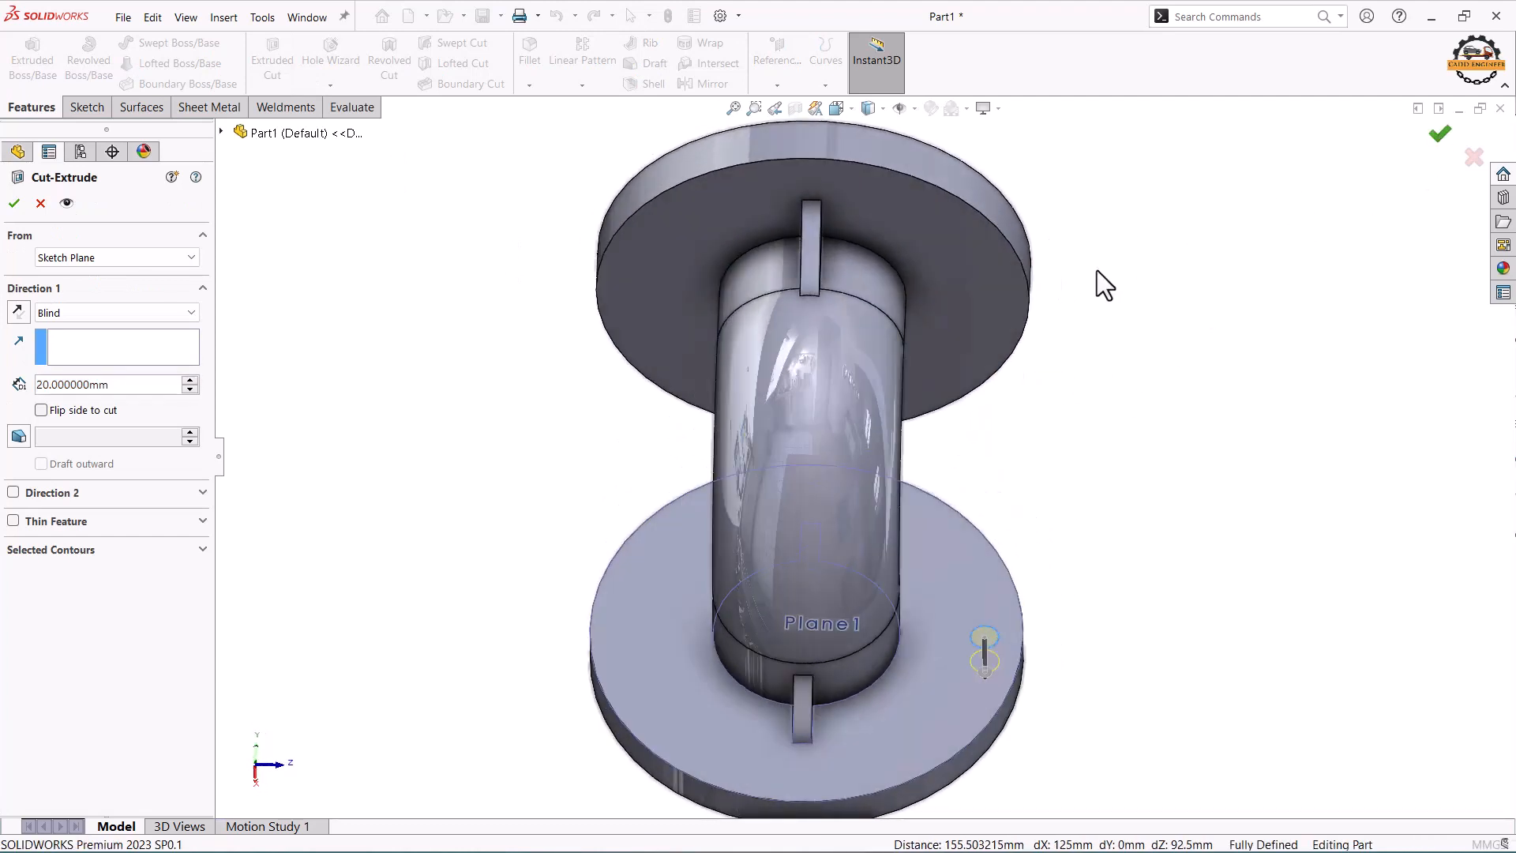
# Circular-pattern the hole cut around the side flange's rim face with 6 equally spaced instances over 360 degrees
pyautogui.moveTo(1026, 349); pyautogui.dragTo(969, 415, button='middle')
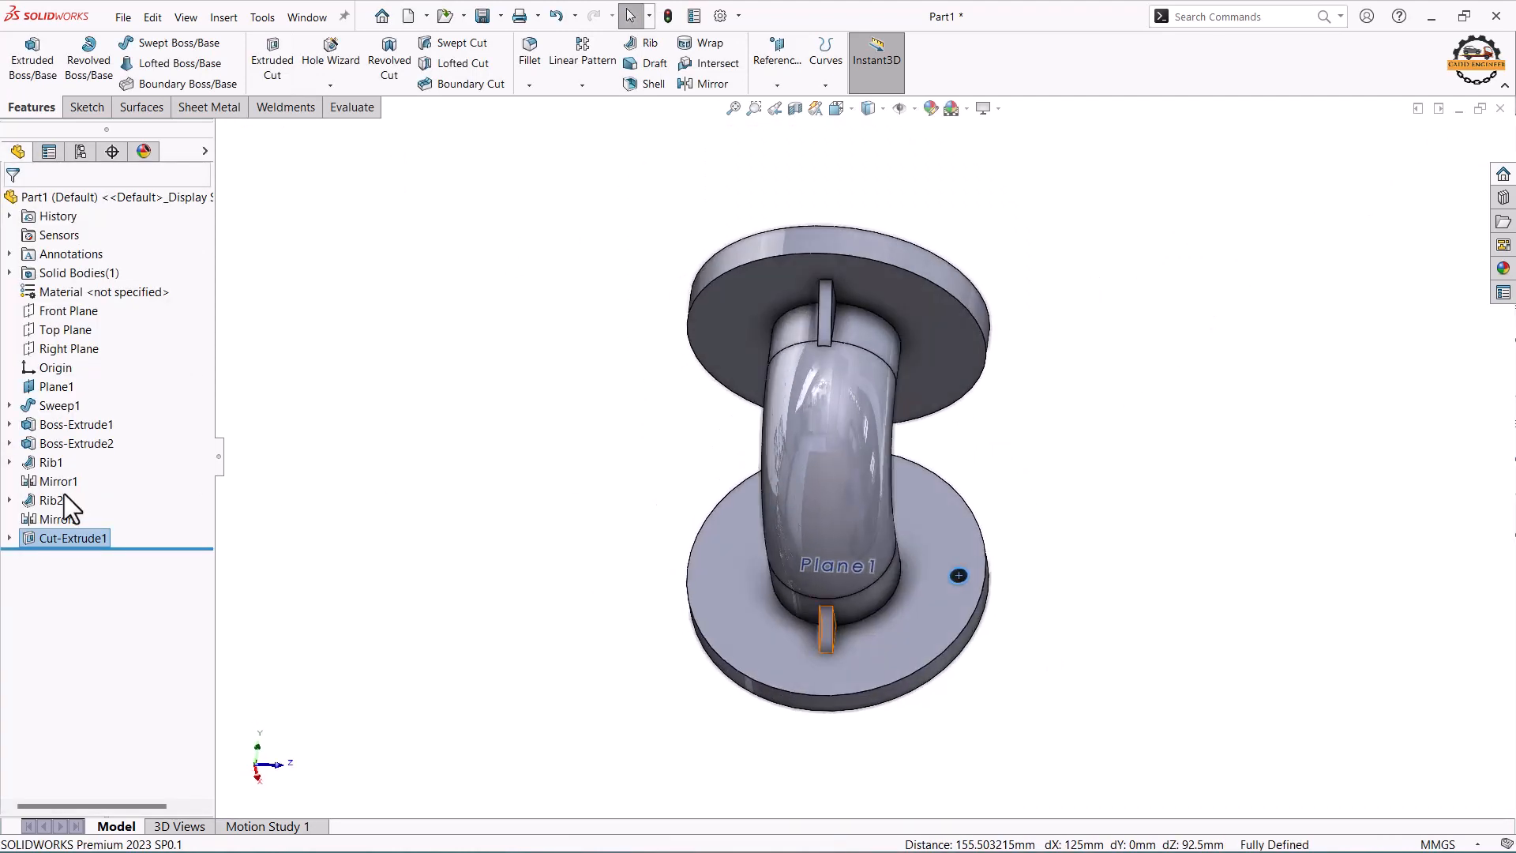
pyautogui.click(106, 526)
pyautogui.click(130, 532)
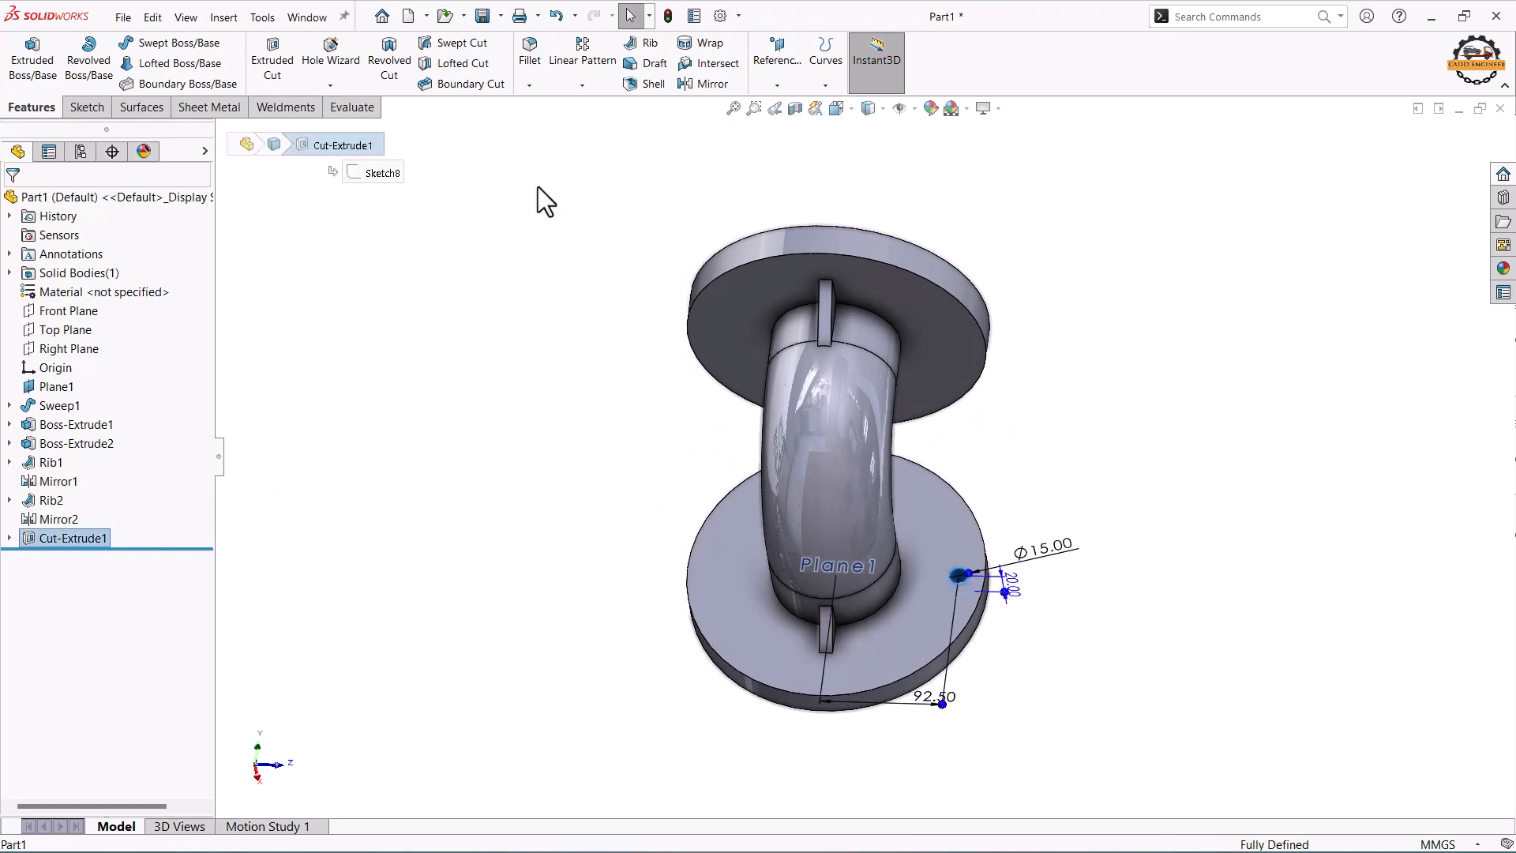
pyautogui.click(583, 85)
pyautogui.click(599, 125)
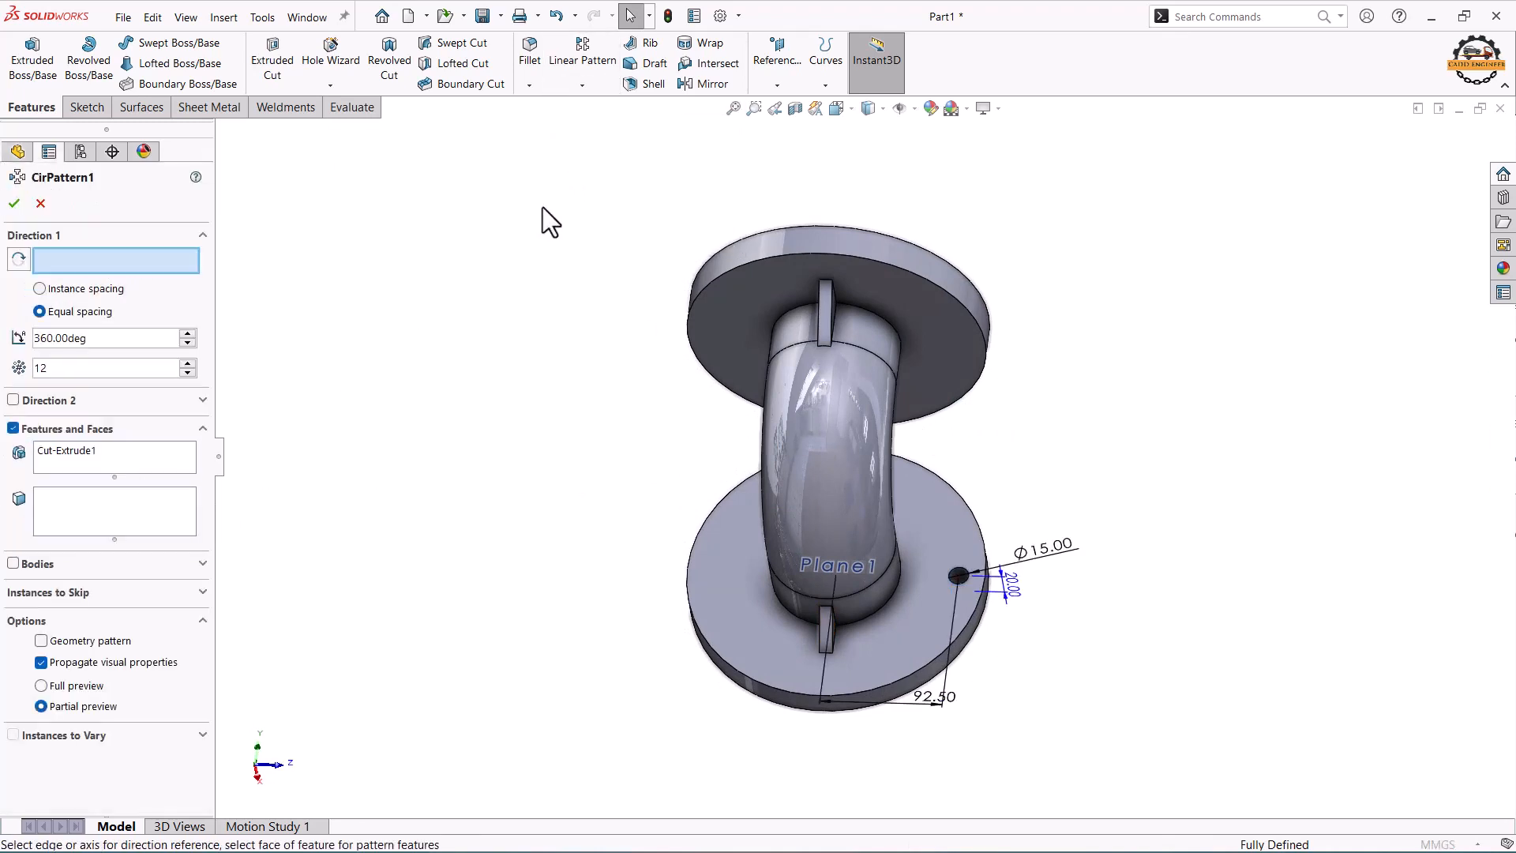
pyautogui.moveTo(386, 410); pyautogui.dragTo(663, 636, button='middle')
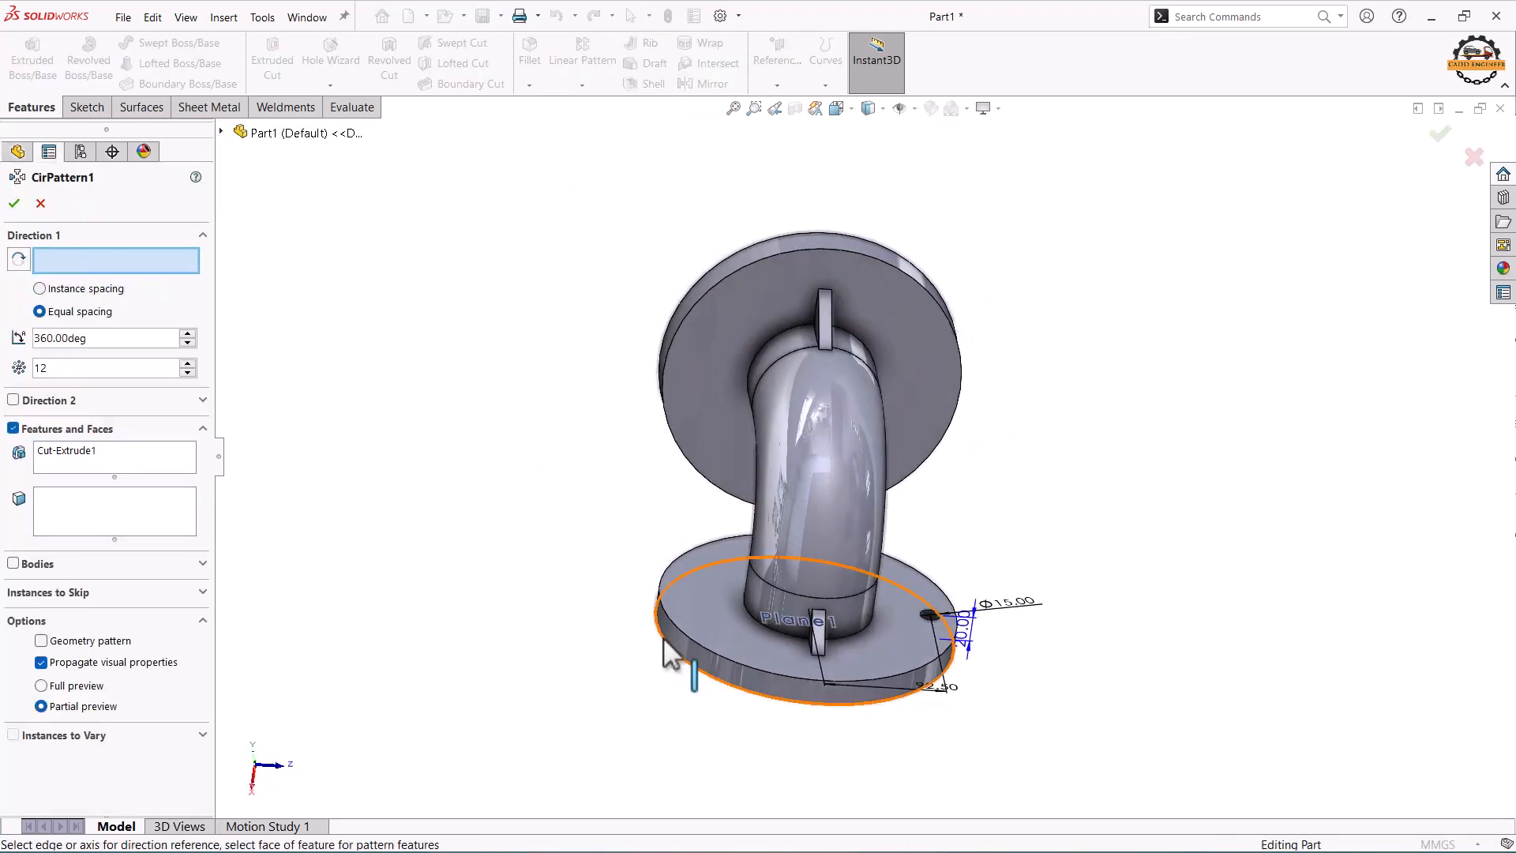
pyautogui.click(673, 637)
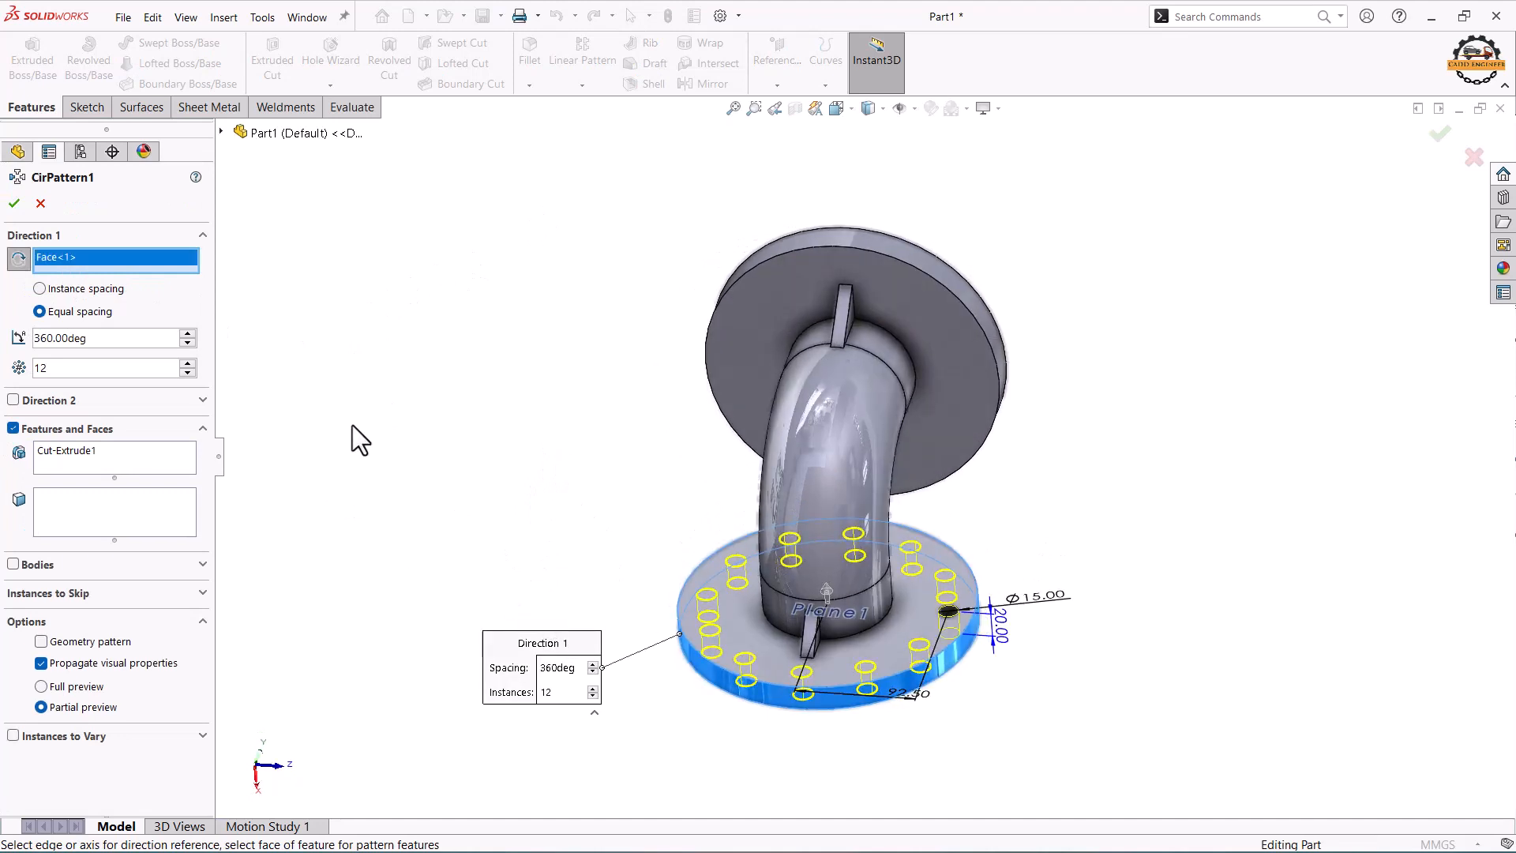
pyautogui.moveTo(352, 425); pyautogui.dragTo(330, 486, button='middle')
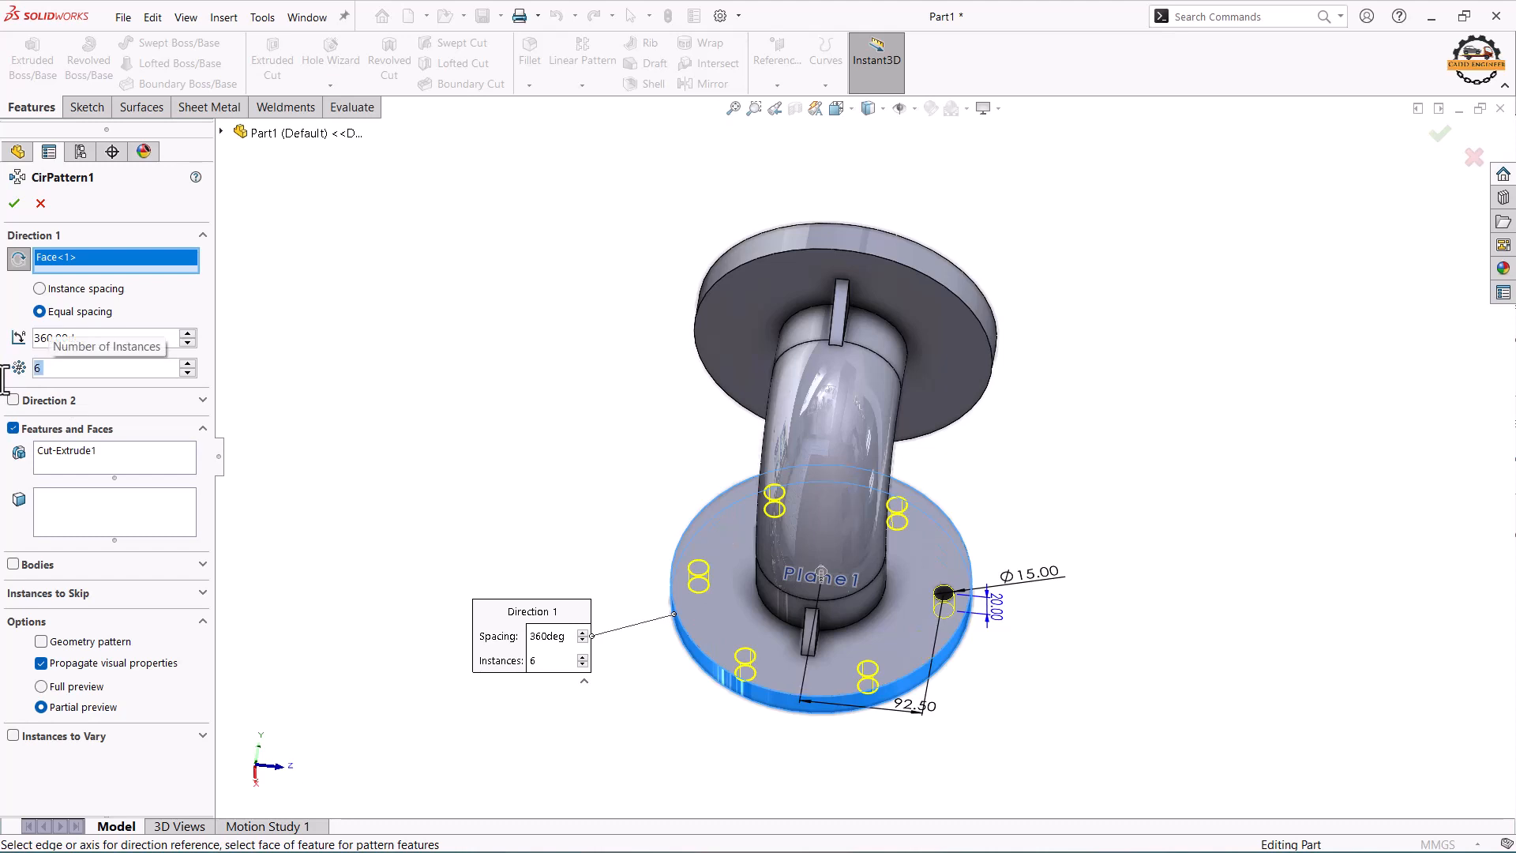
pyautogui.click(14, 204)
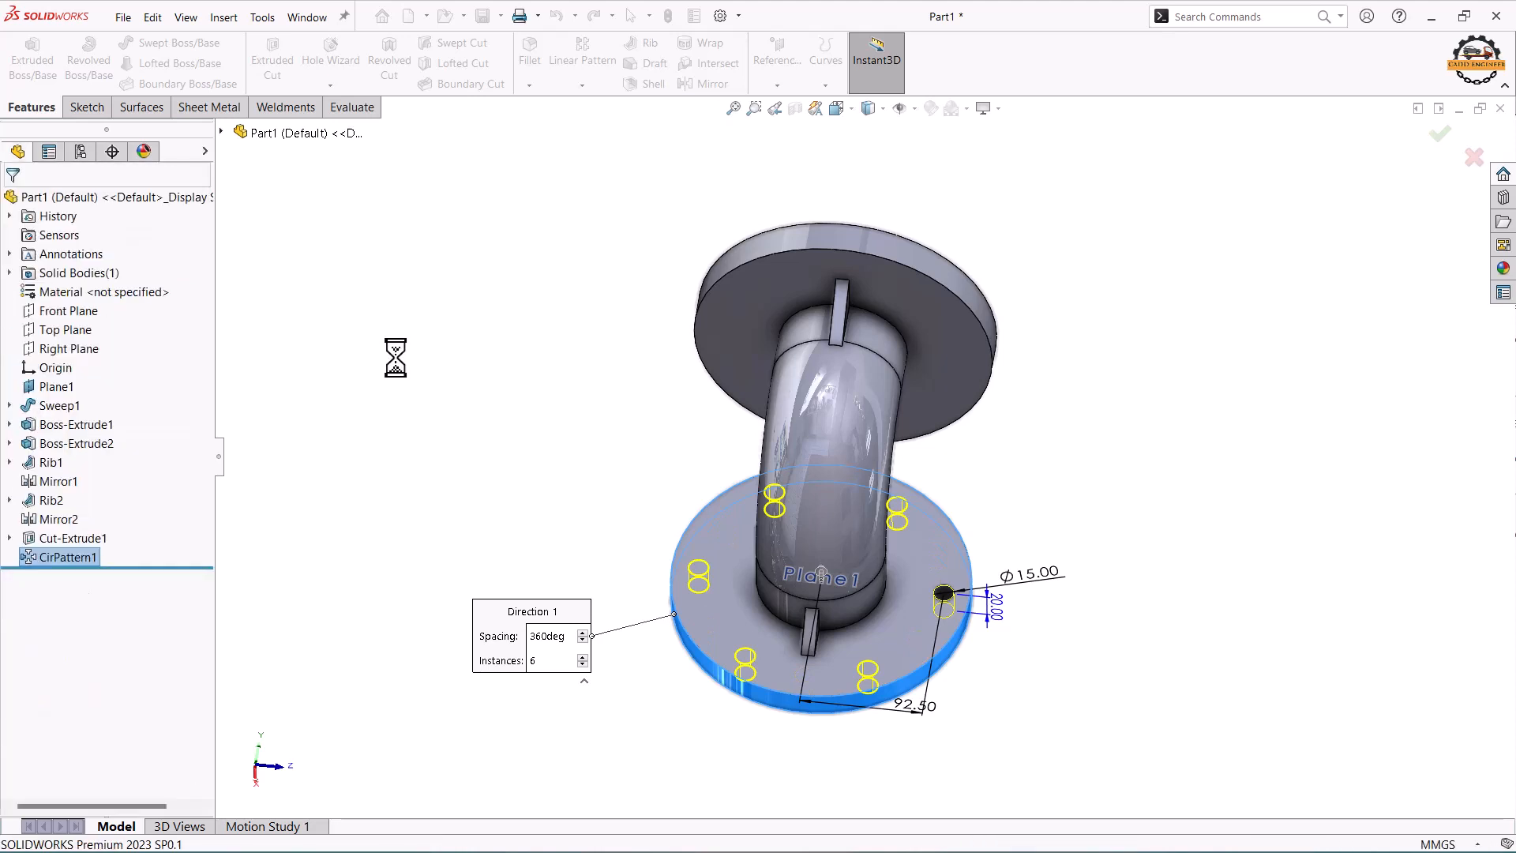
# Start a sketch on the base flange's inner face and draw a circle about 14.4 mm in diameter, about 94 mm from the origin beyond the rib
pyautogui.click(747, 325)
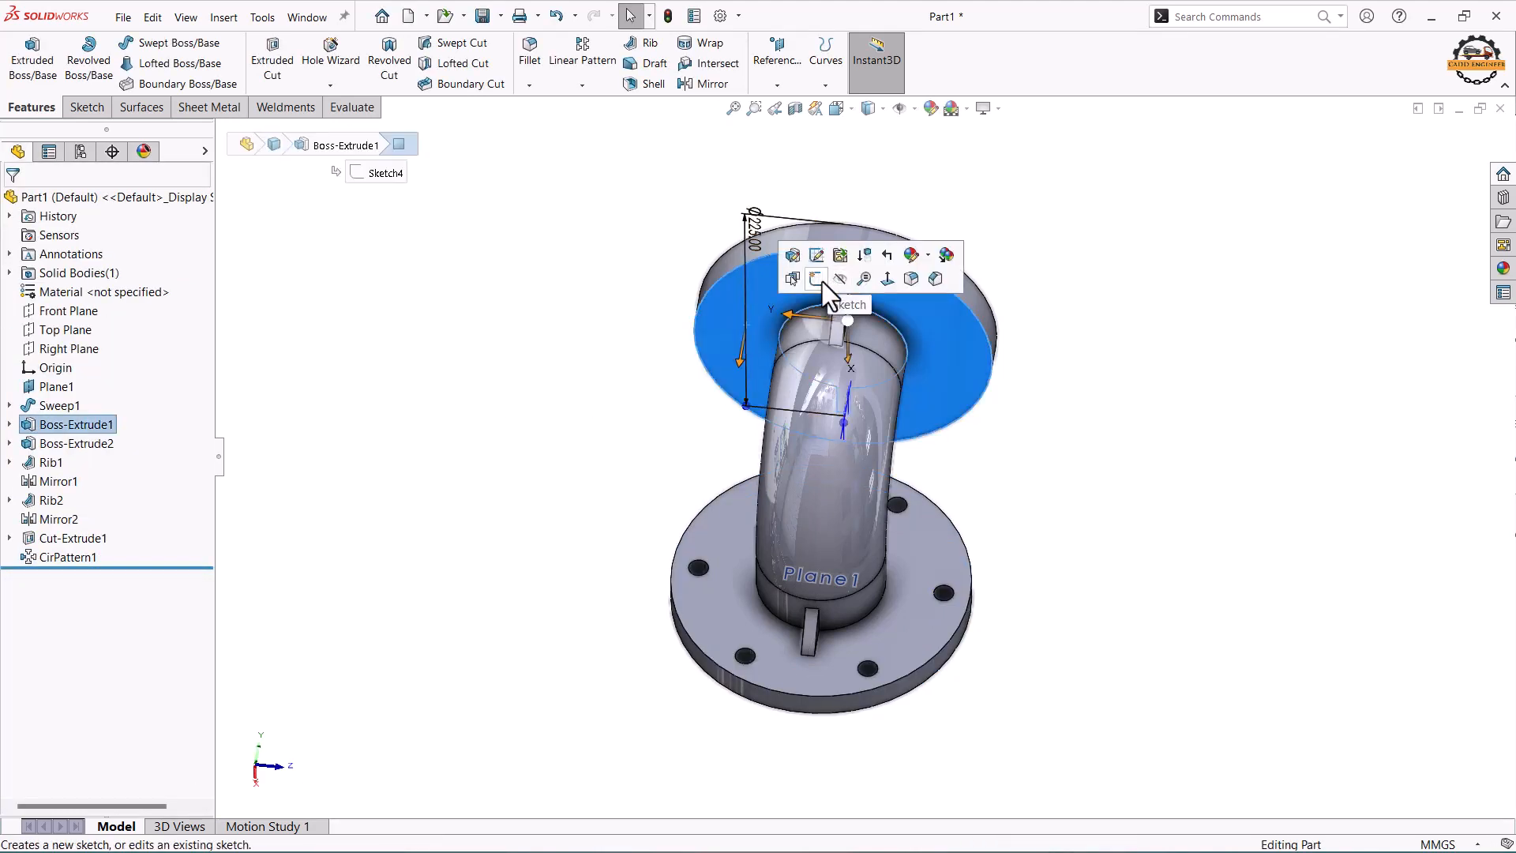
pyautogui.click(823, 281)
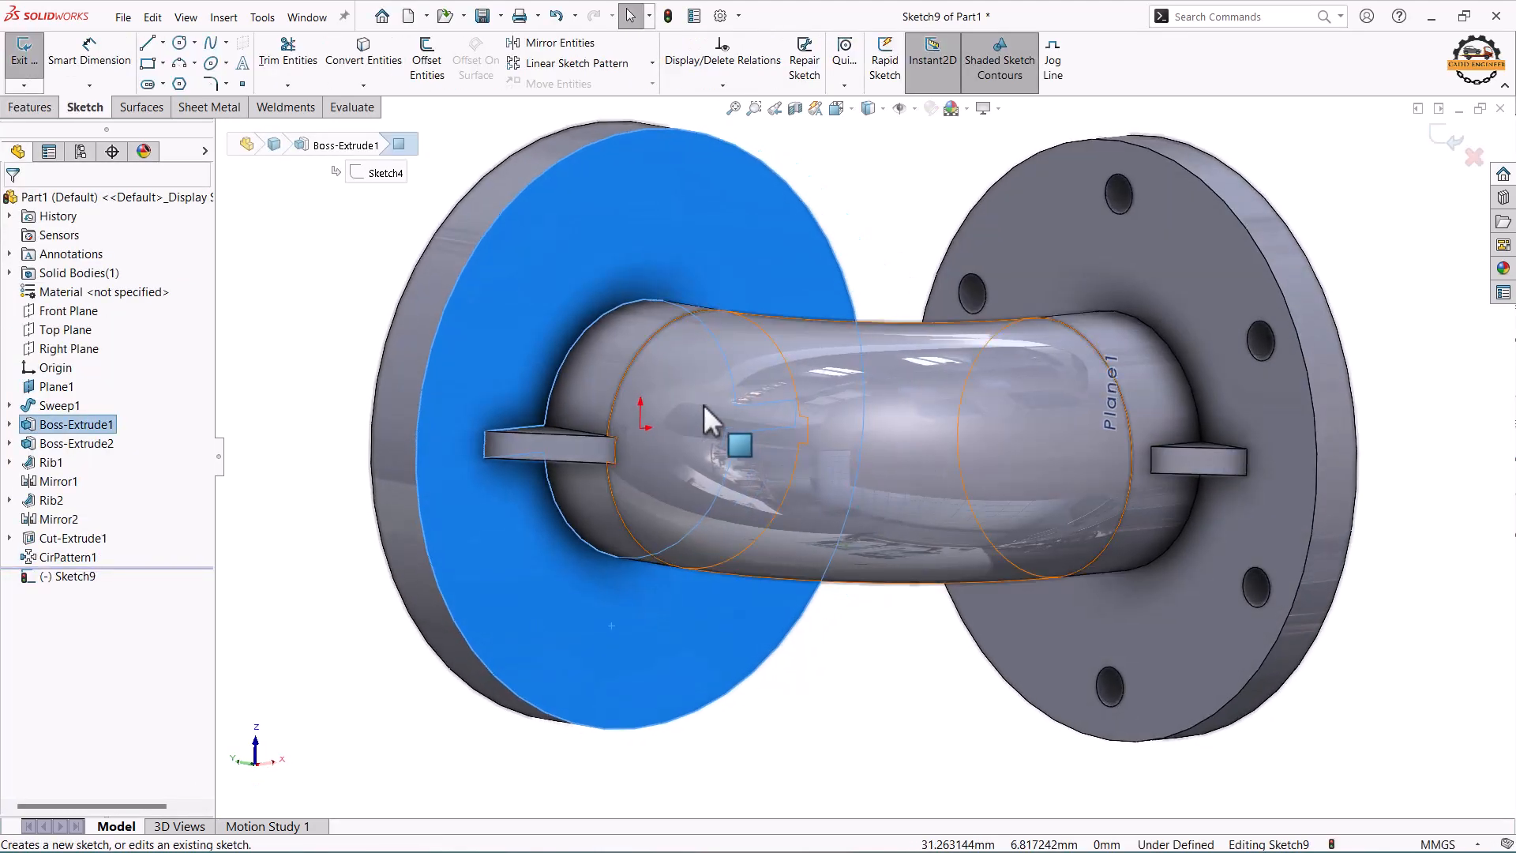
pyautogui.hotkey('ctrl', '8')
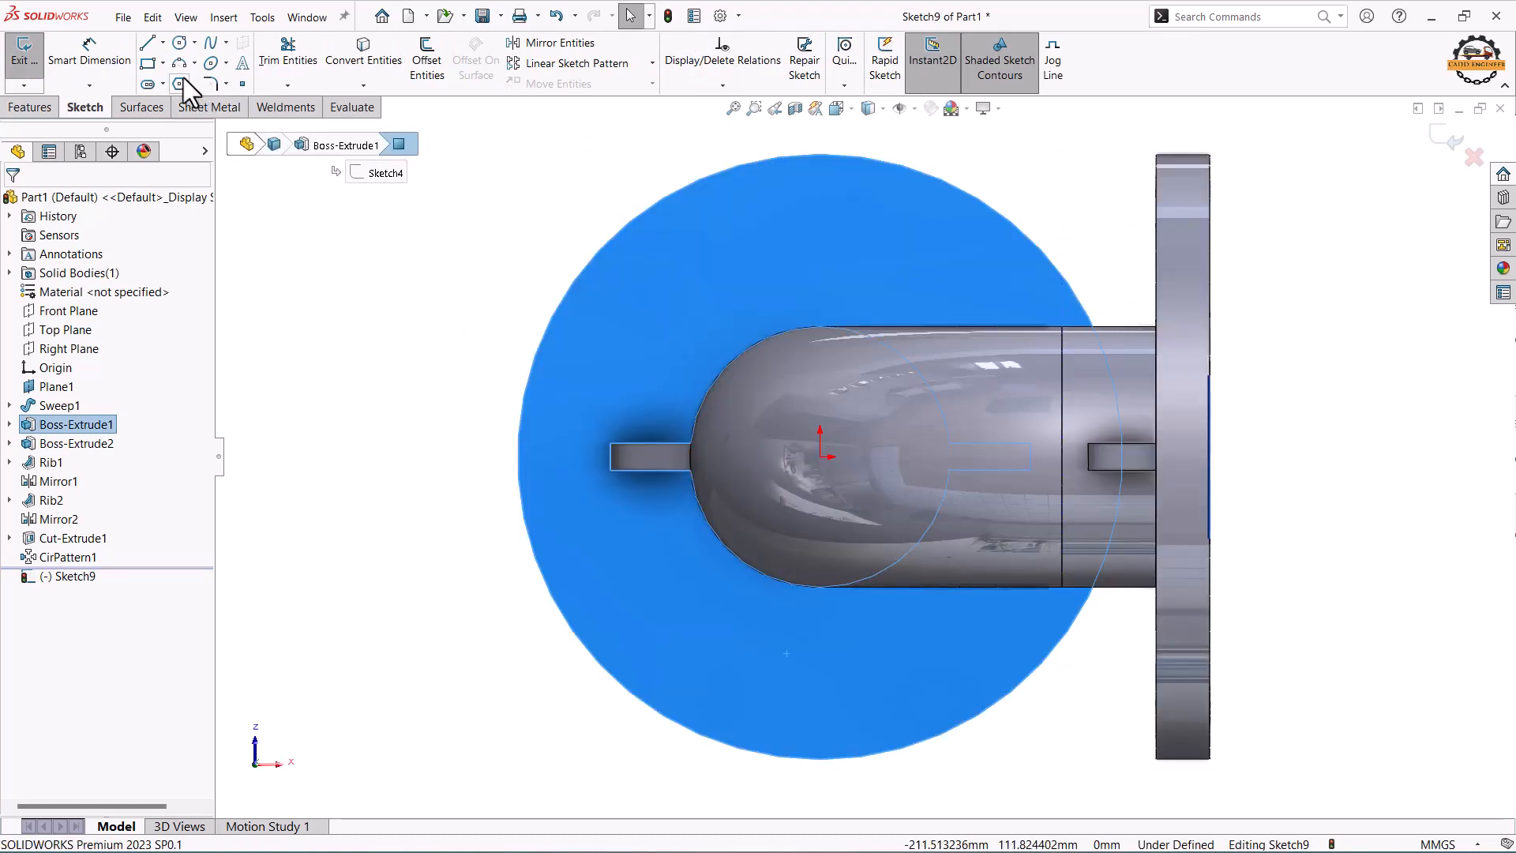
pyautogui.click(179, 44)
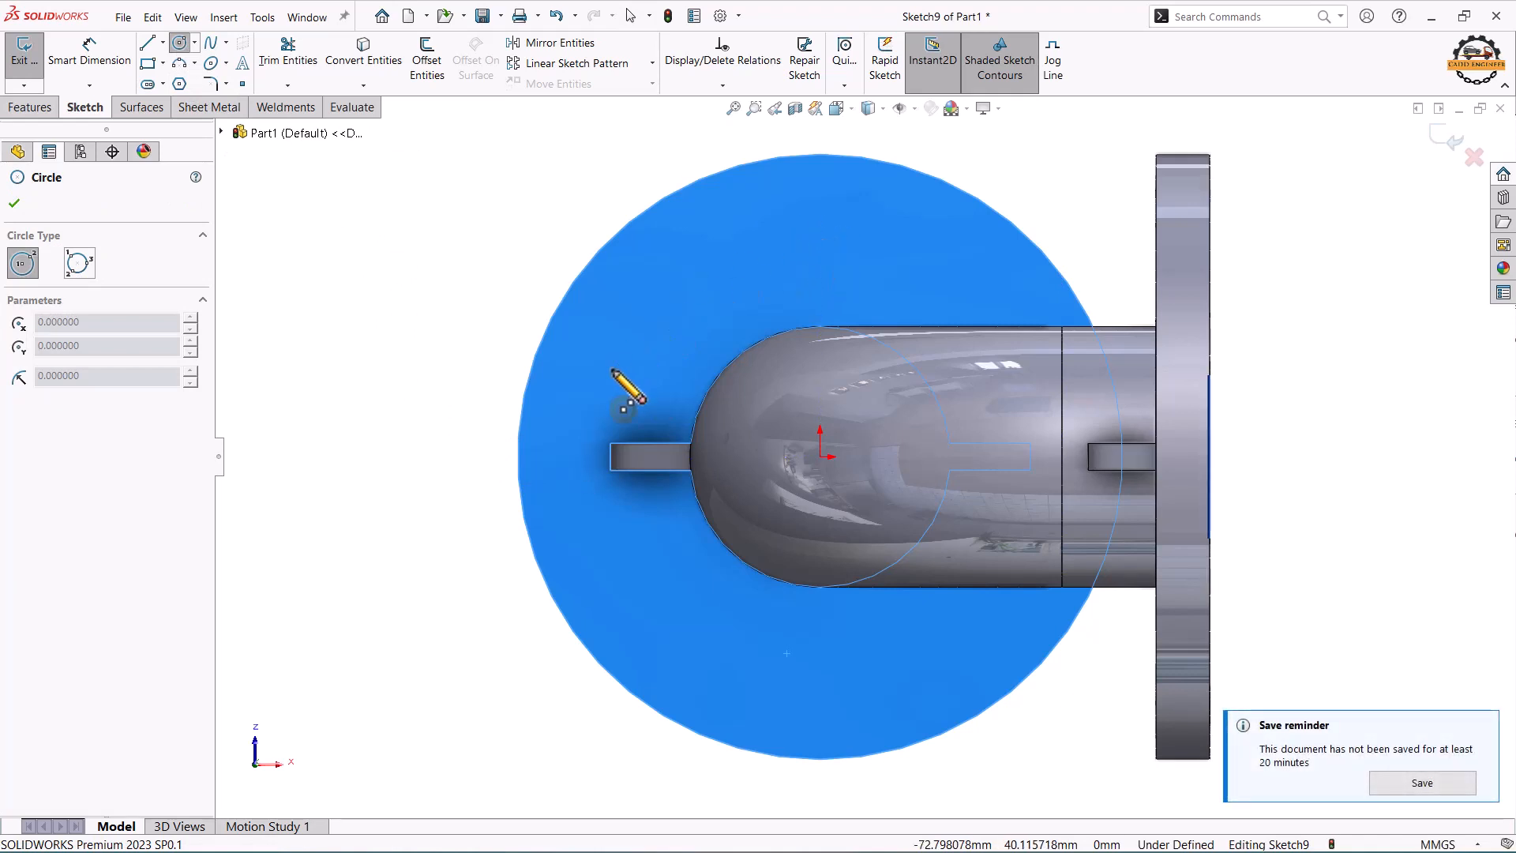
pyautogui.click(569, 457)
pyautogui.click(582, 469)
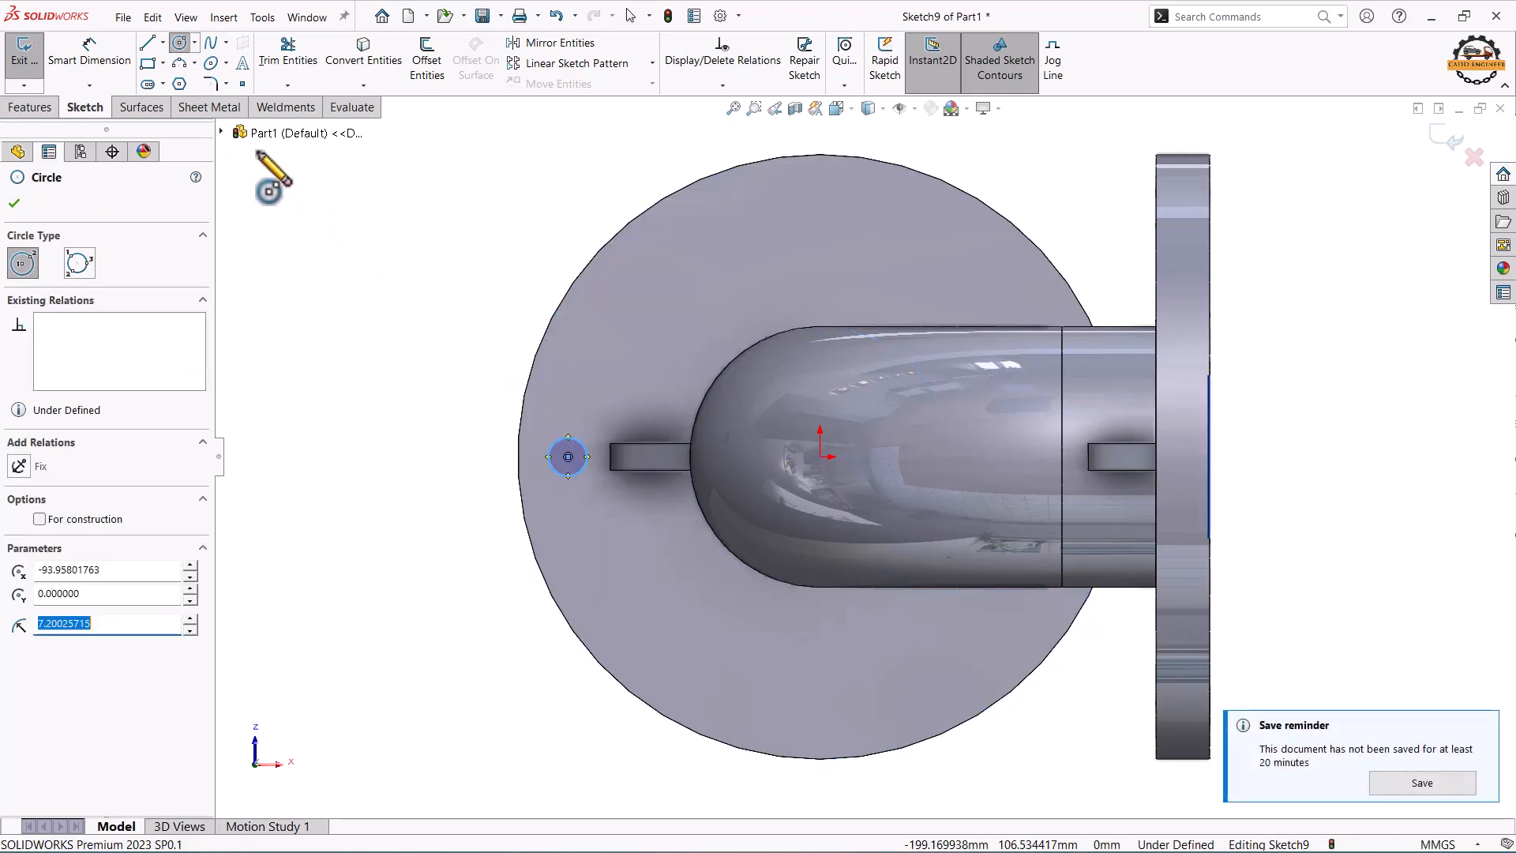
# Dimension the horizontal distance between the new circle's centre and the origin as 185/2 mm on the base flange
pyautogui.click(83, 65)
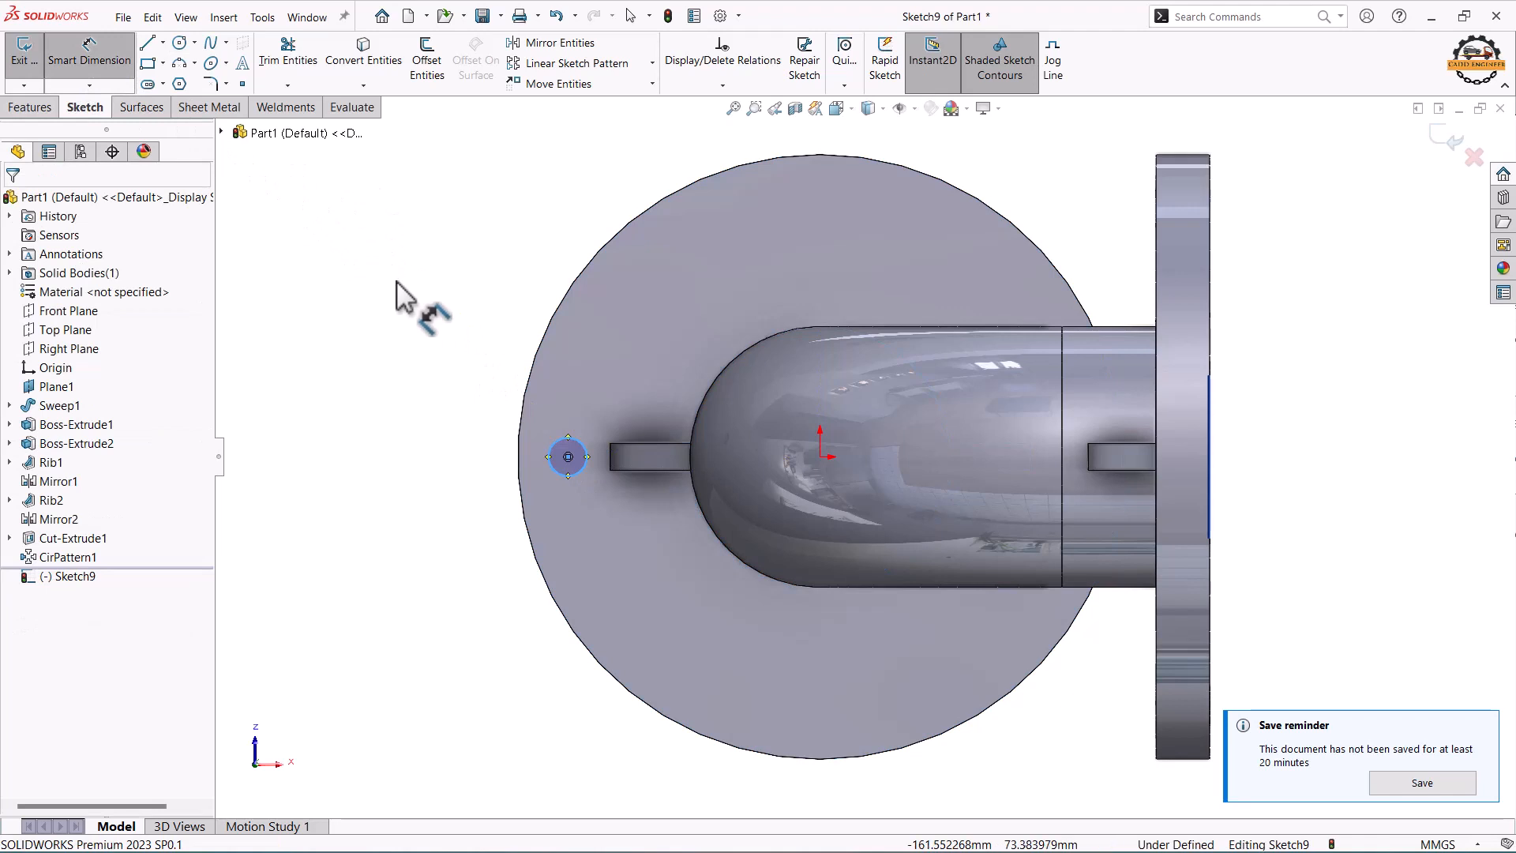
pyautogui.click(568, 456)
pyautogui.click(821, 456)
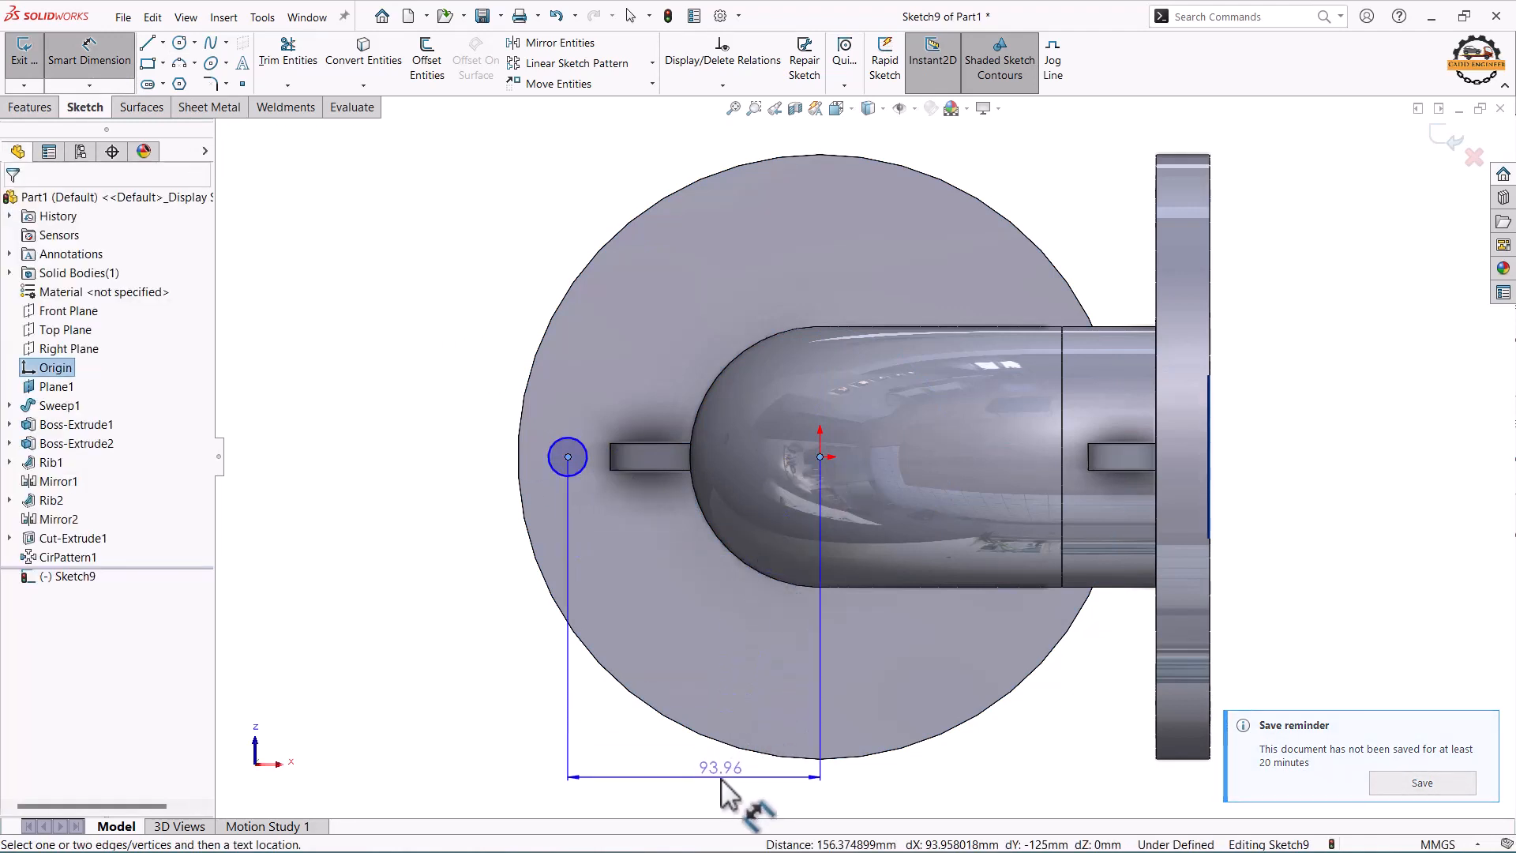
pyautogui.click(721, 780)
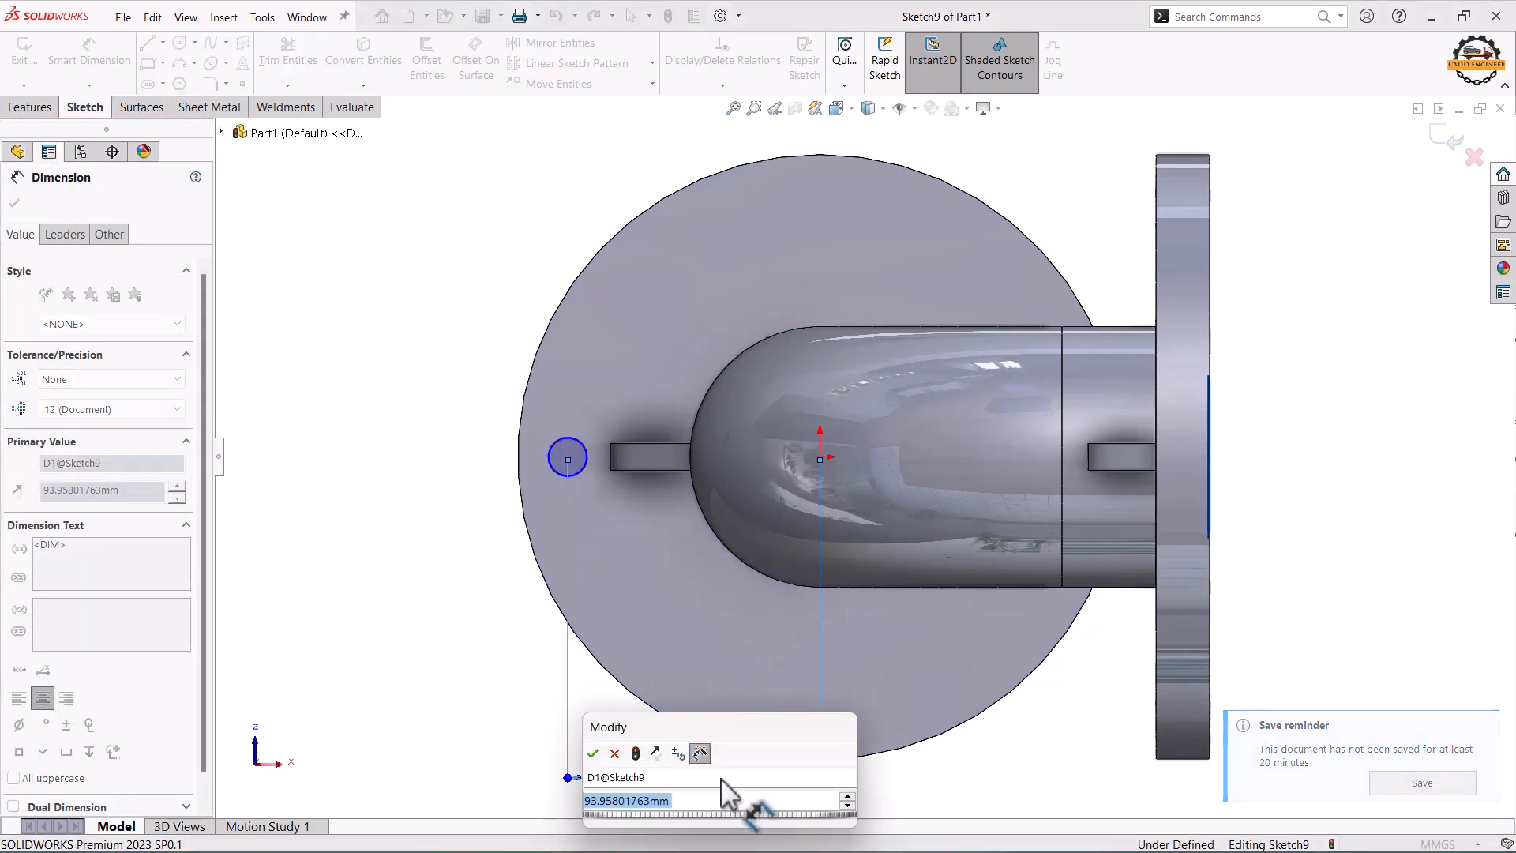
pyautogui.write('92.5')
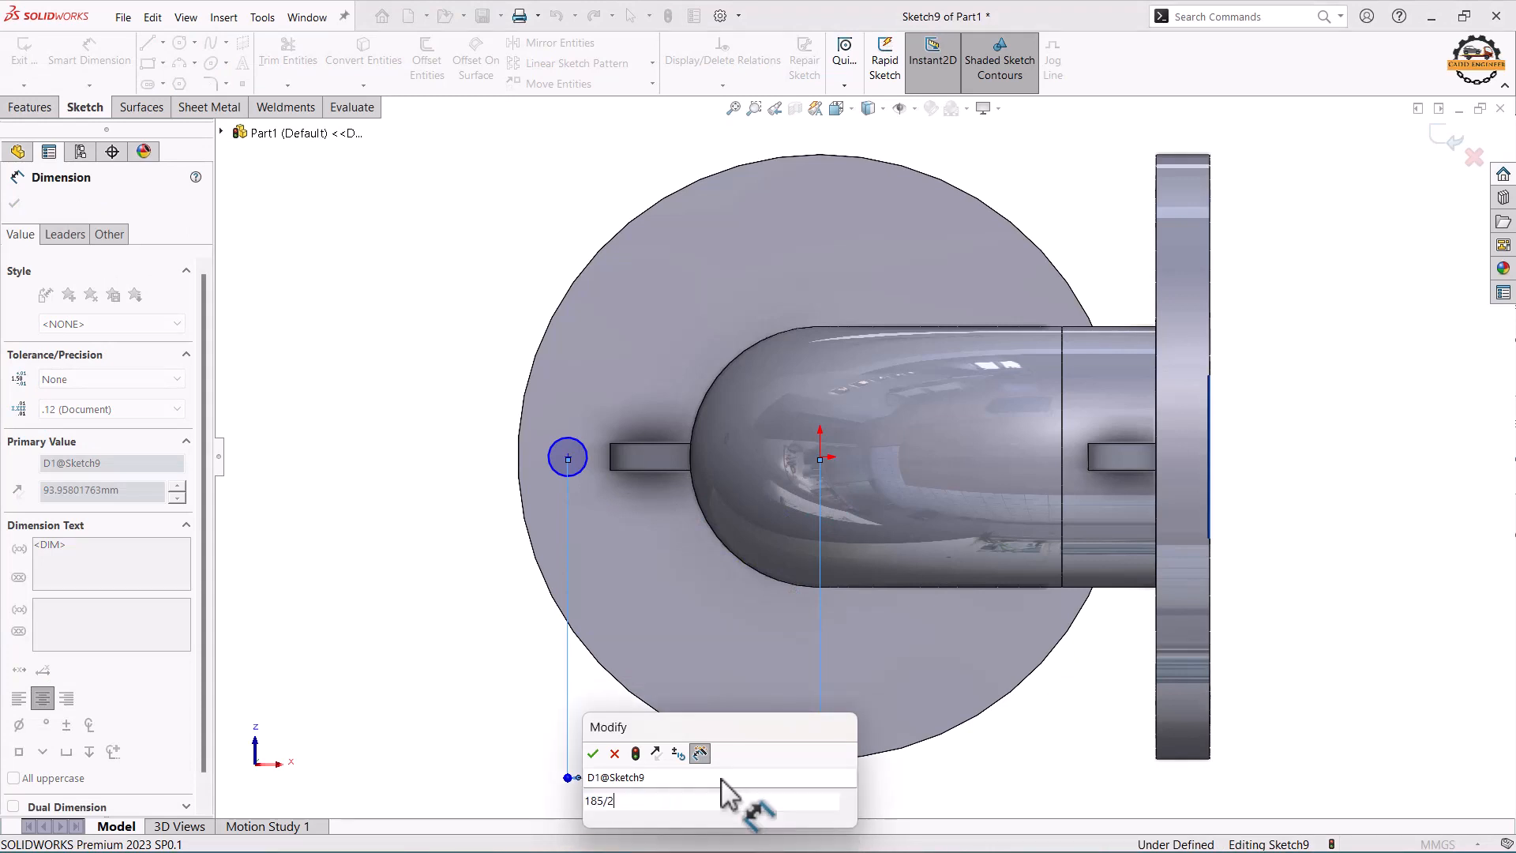
pyautogui.press('Return')
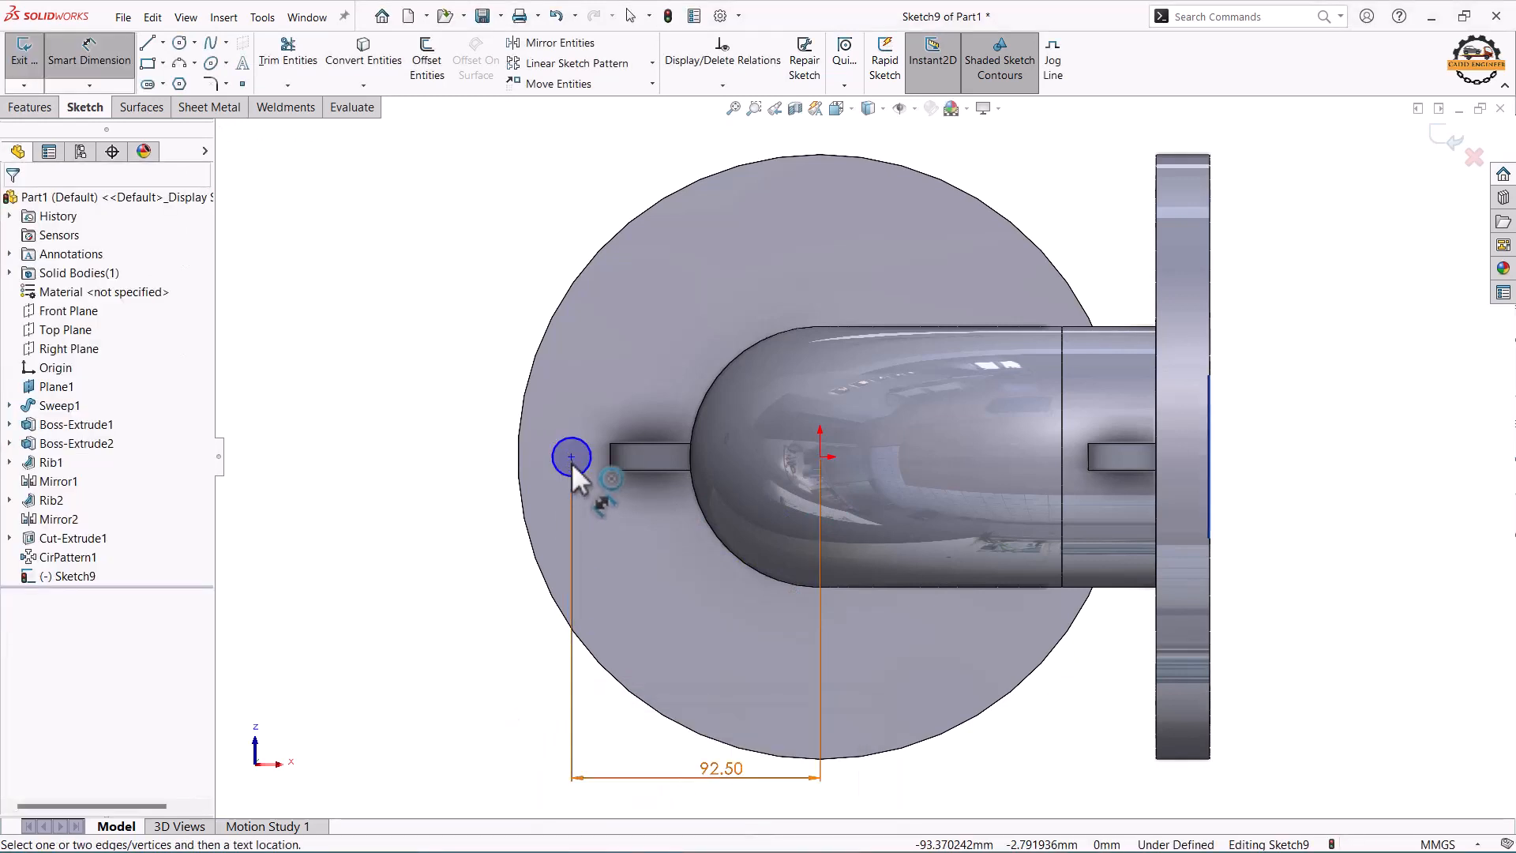
# Set the base flange circle's diameter to 15 mm and add a horizontal relation between its centre and the origin
pyautogui.click(580, 445)
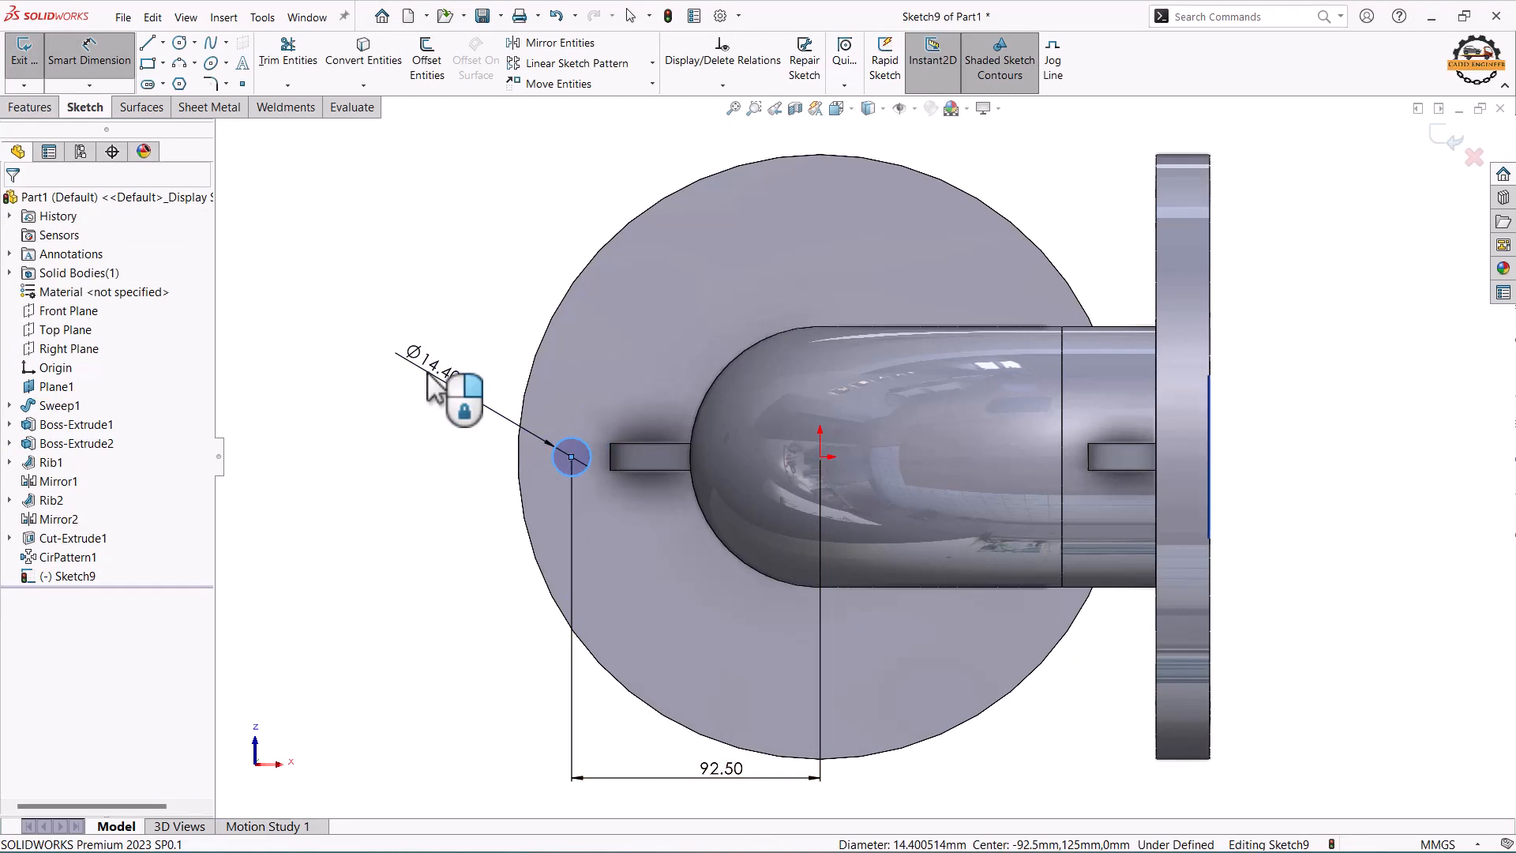
pyautogui.click(433, 386)
pyautogui.write('15')
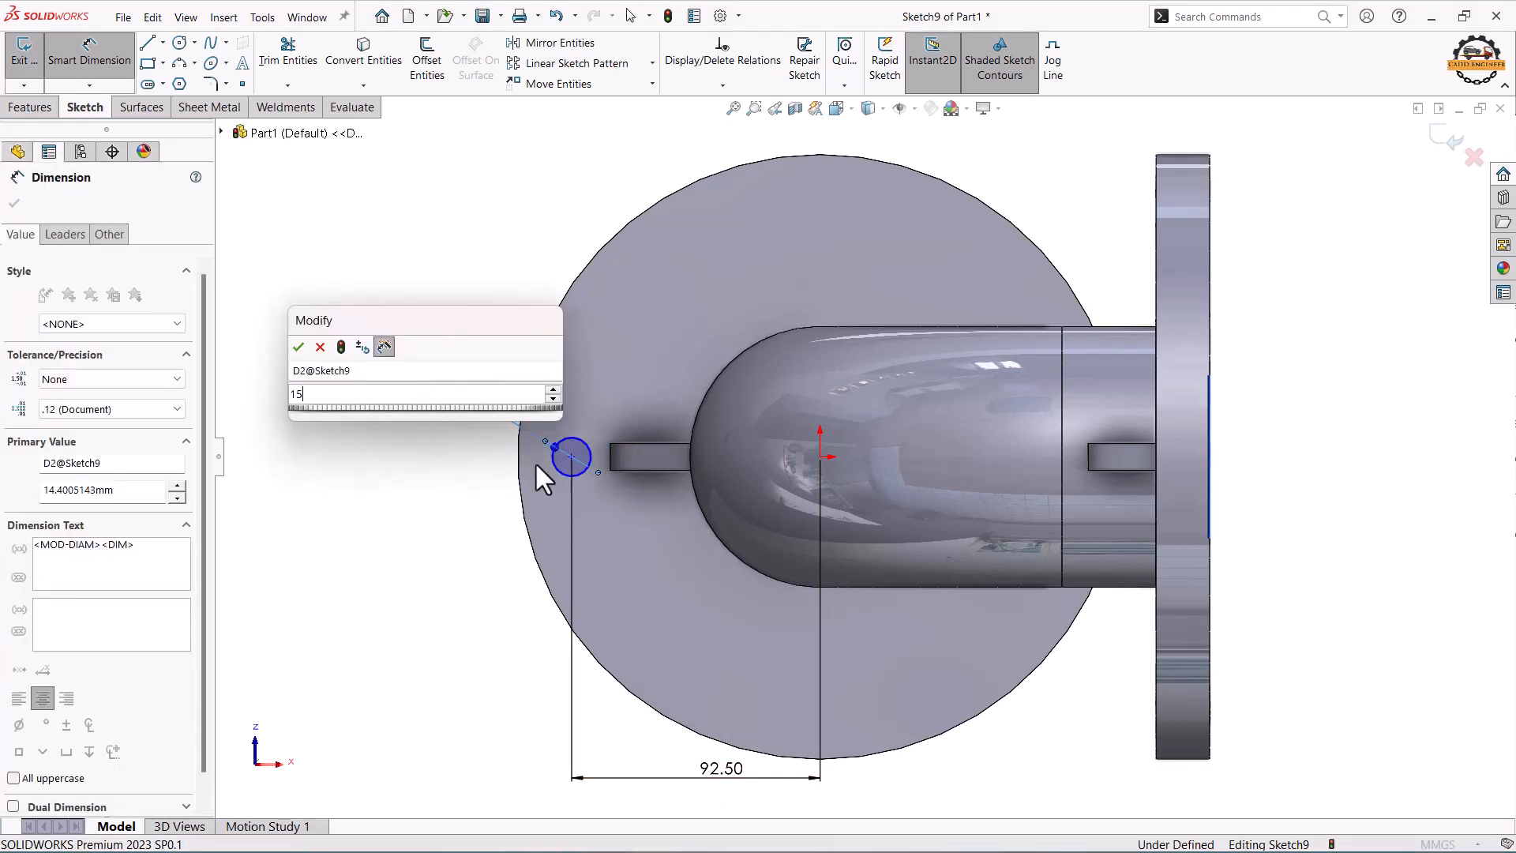
pyautogui.press('Return')
pyautogui.click(574, 455)
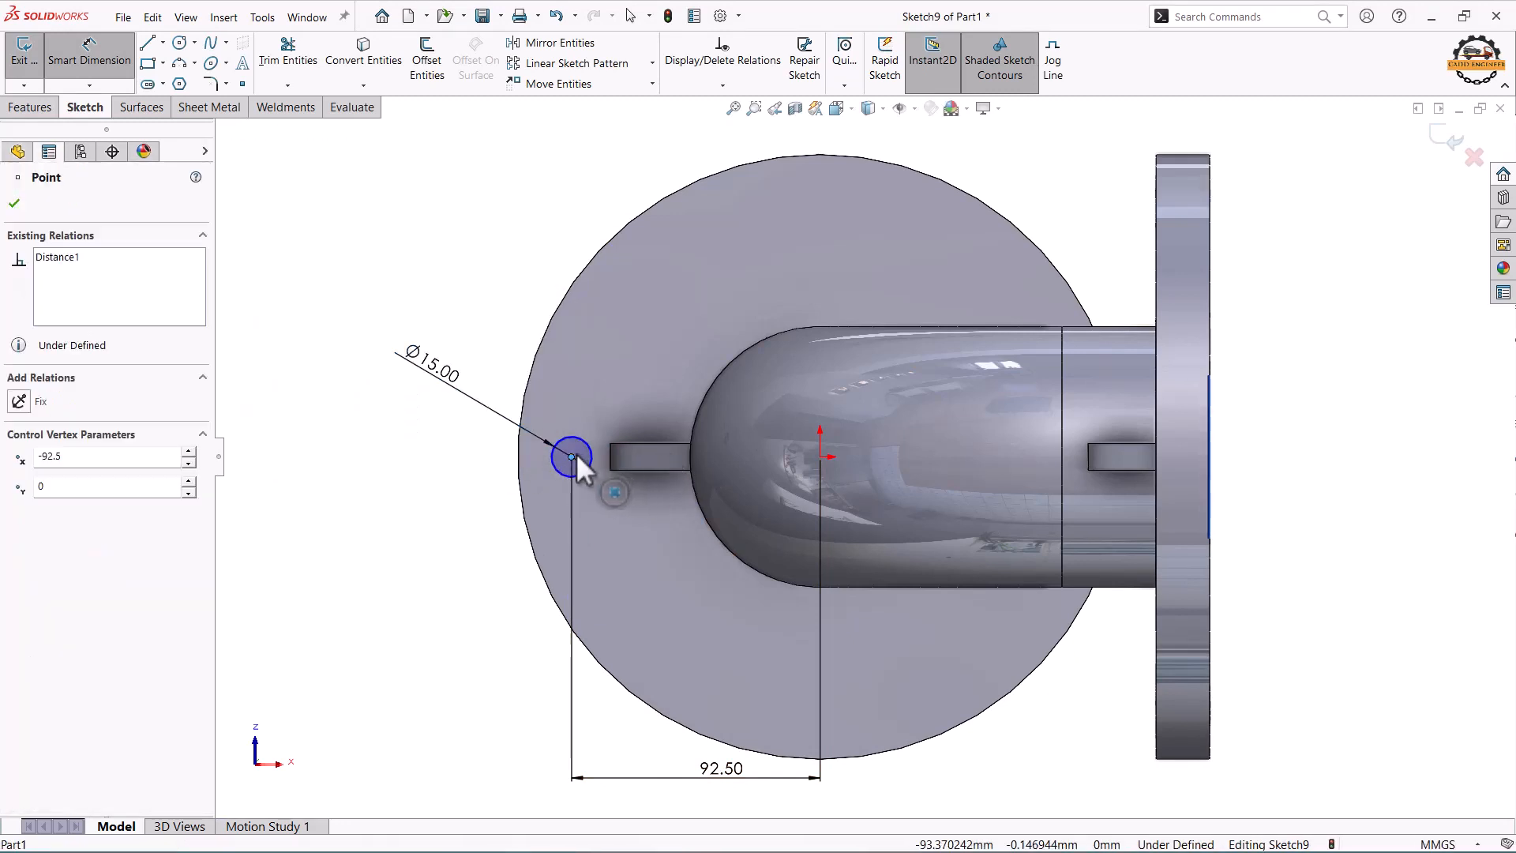
pyautogui.keyDown('ctrl'); pyautogui.click(821, 456); pyautogui.keyUp('ctrl')
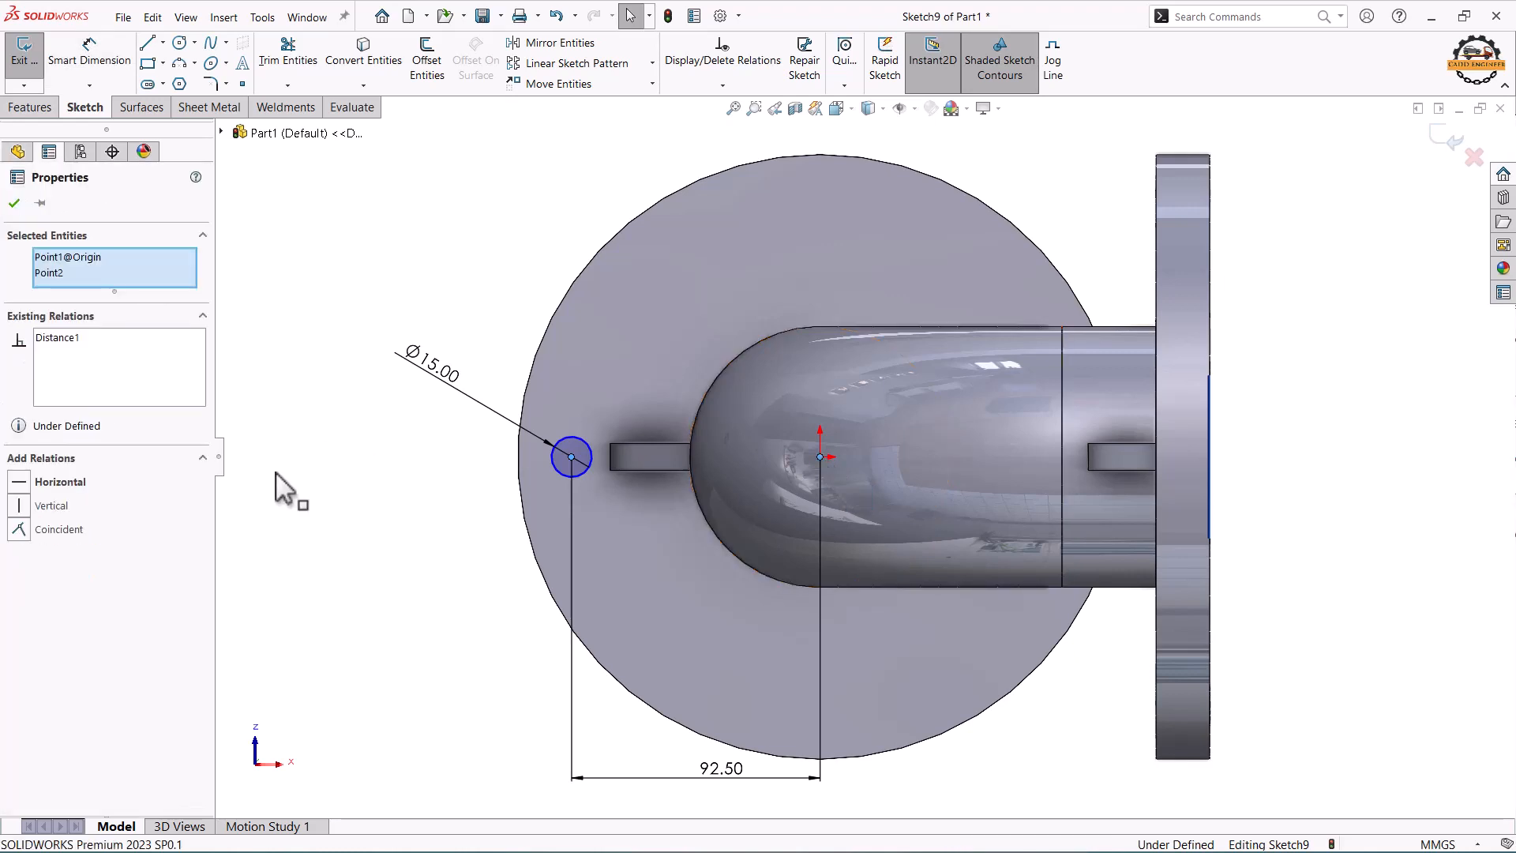
pyautogui.click(43, 484)
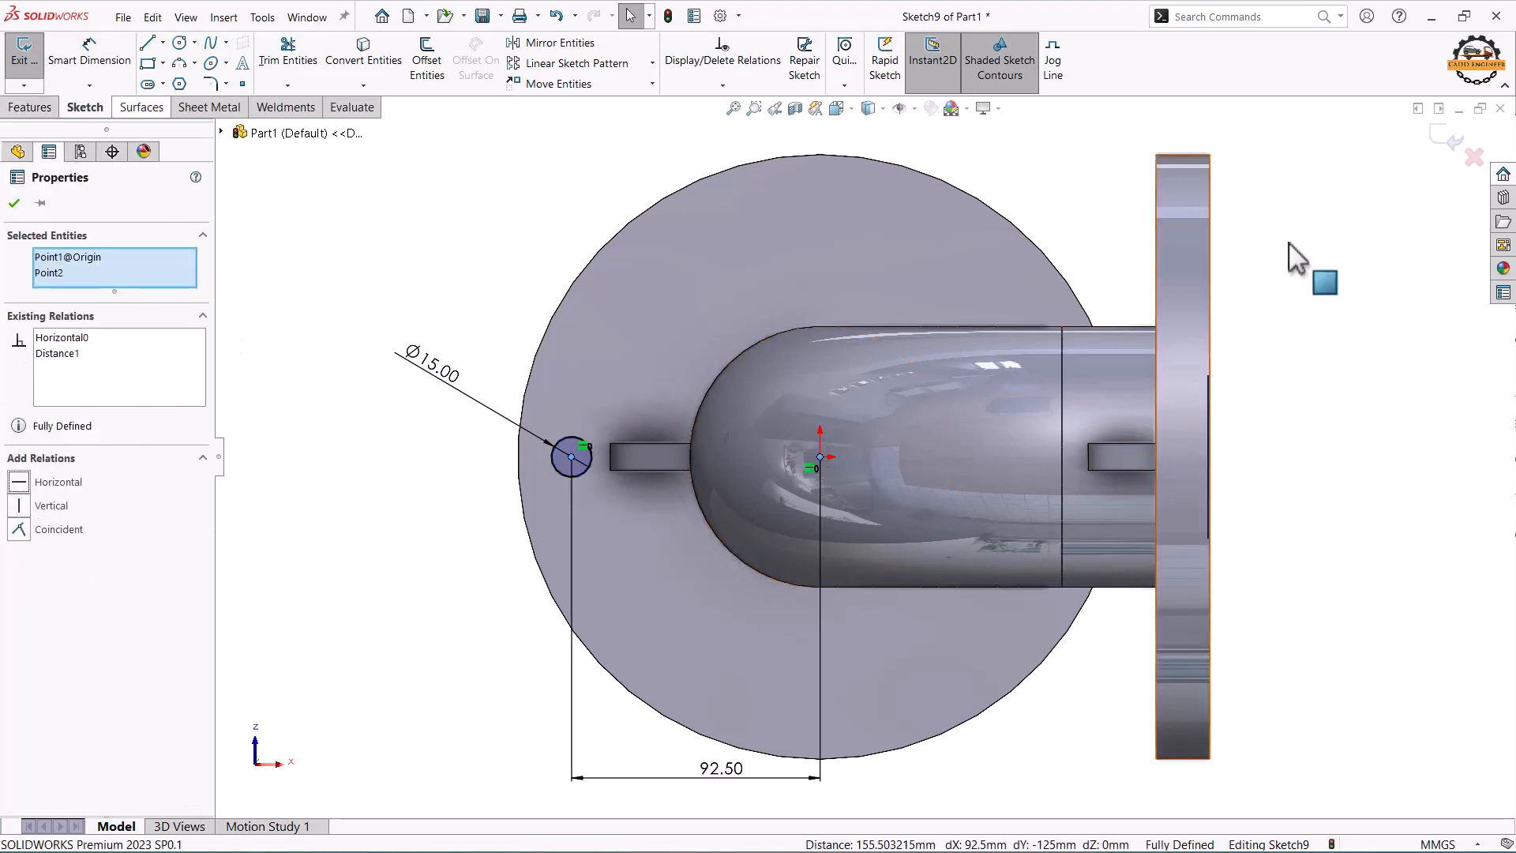
# Exit the sketch and cut-extrude the circle 20 mm blind into the base flange
pyautogui.click(1451, 142)
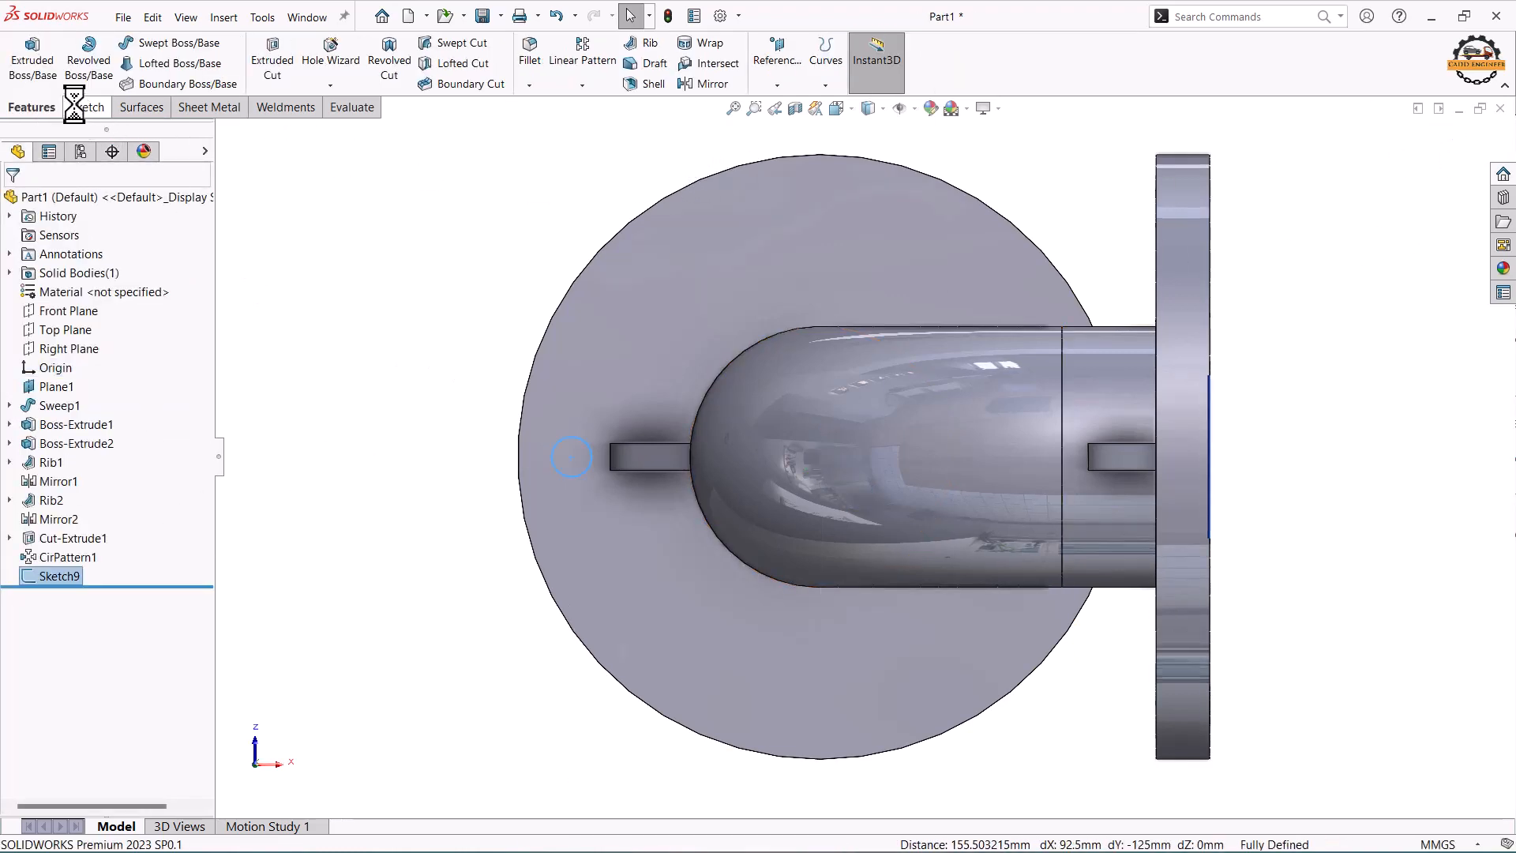
pyautogui.click(275, 68)
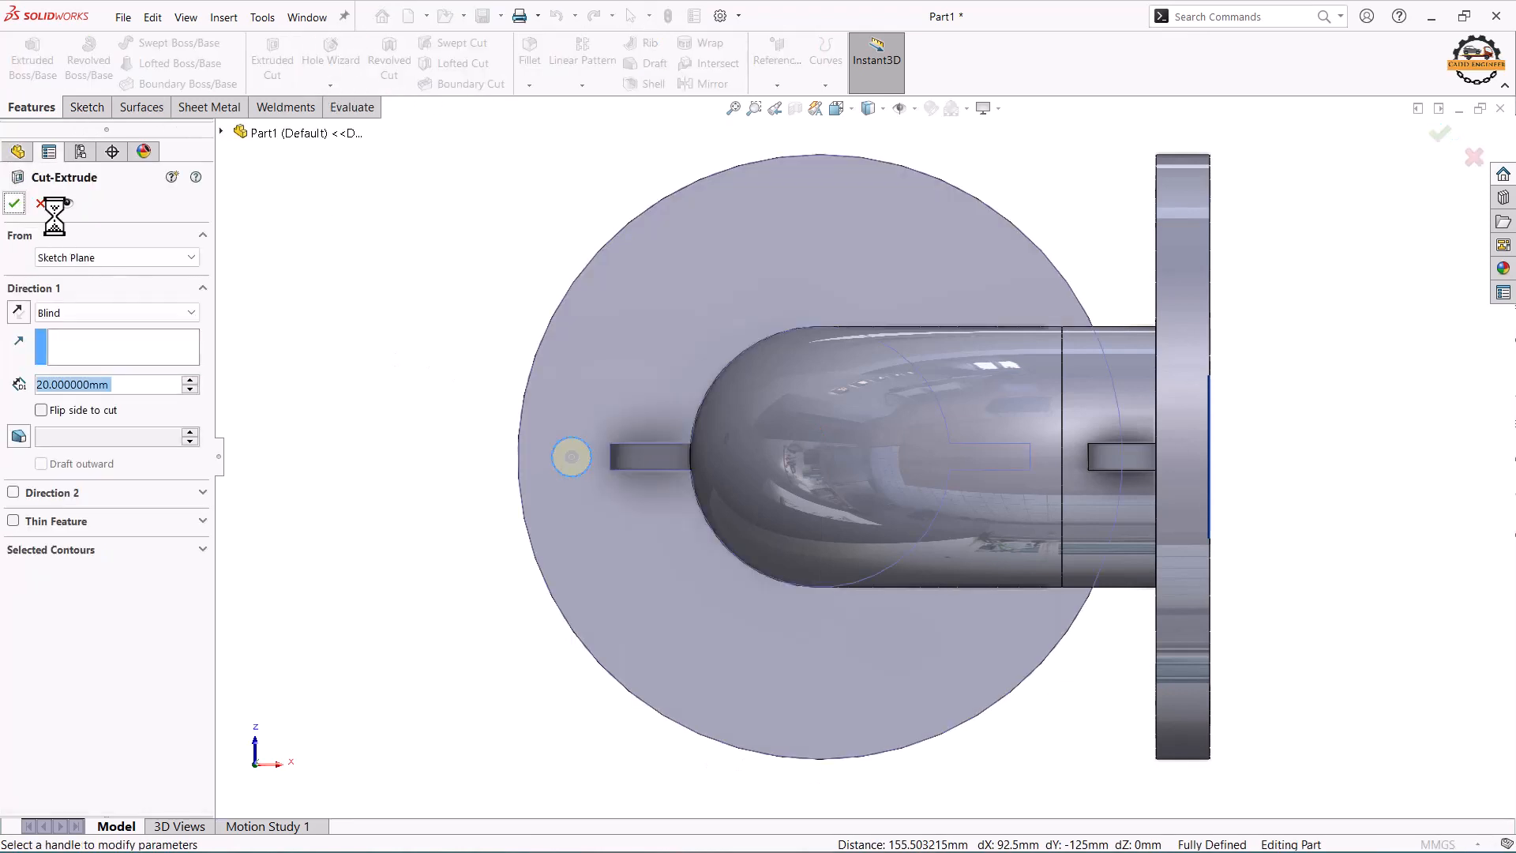
pyautogui.moveTo(385, 556); pyautogui.dragTo(367, 427, button='middle')
# Edit the base flange's hole cut and set its blind depth to 30 mm
pyautogui.click(105, 566)
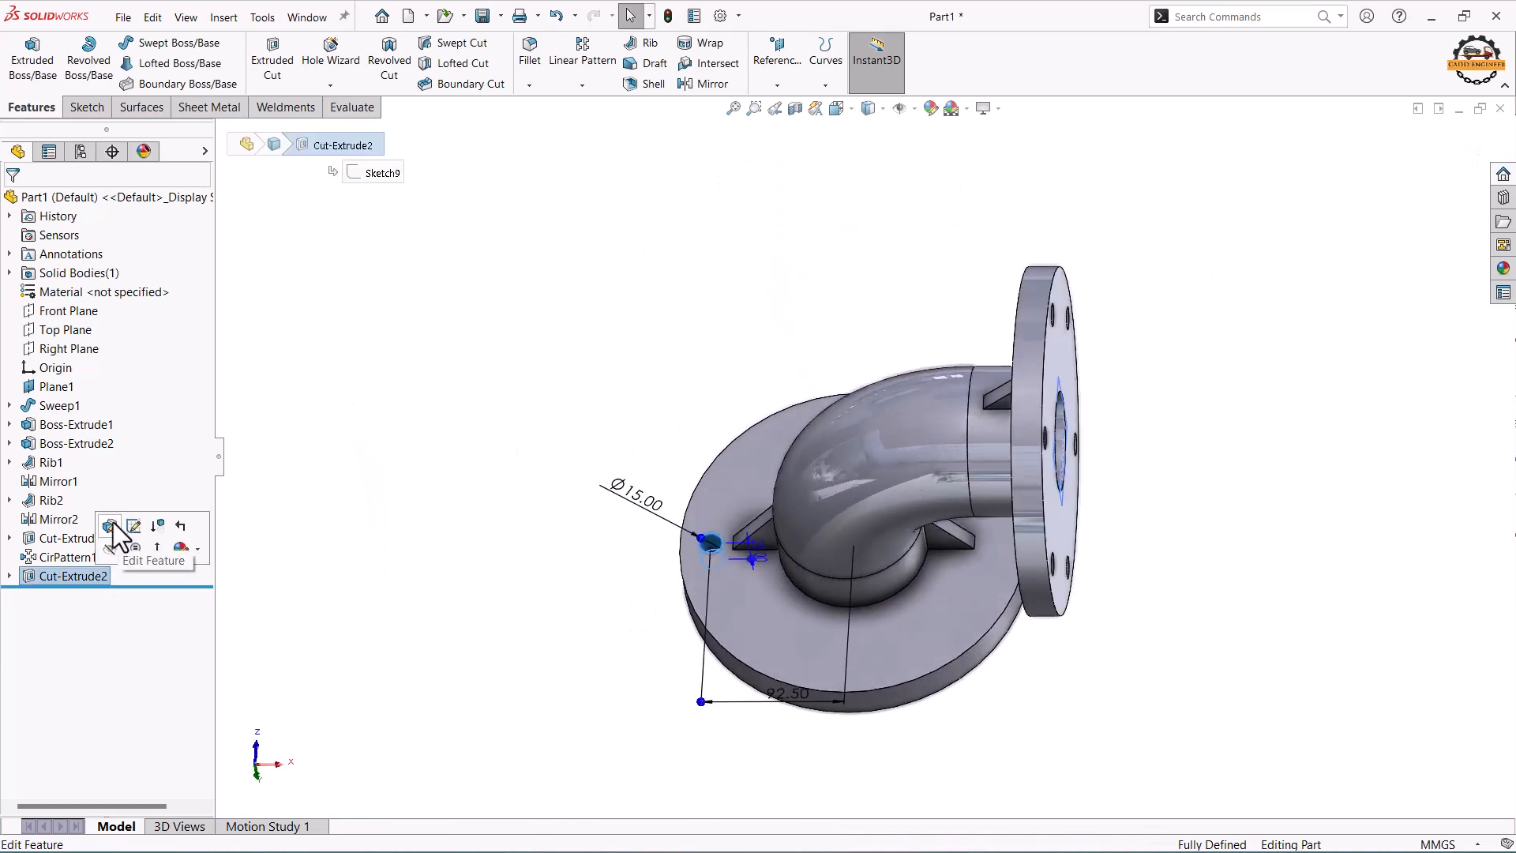
pyautogui.click(112, 523)
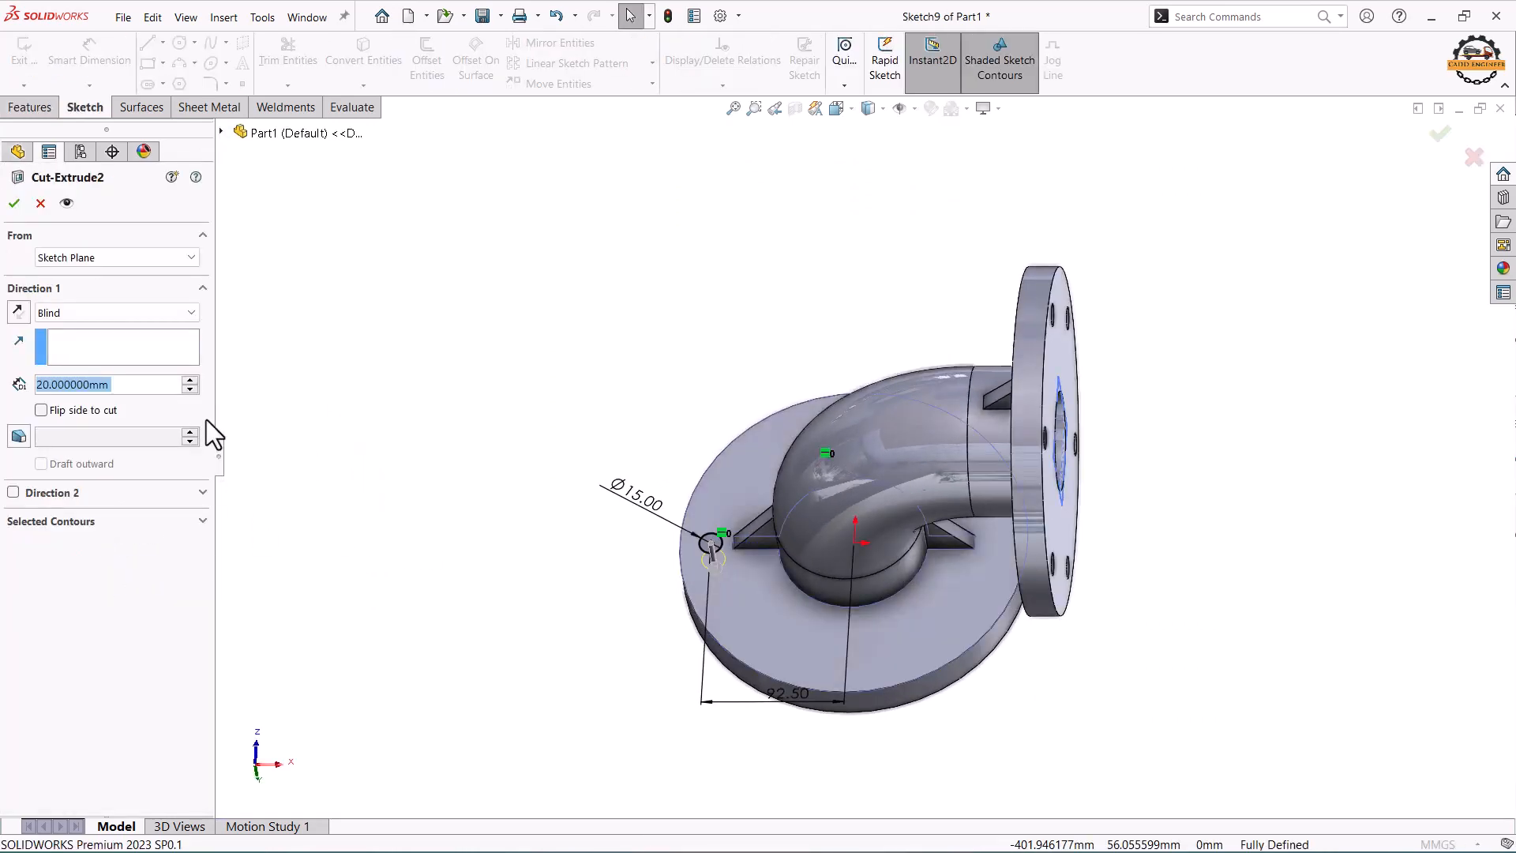
pyautogui.click(189, 380)
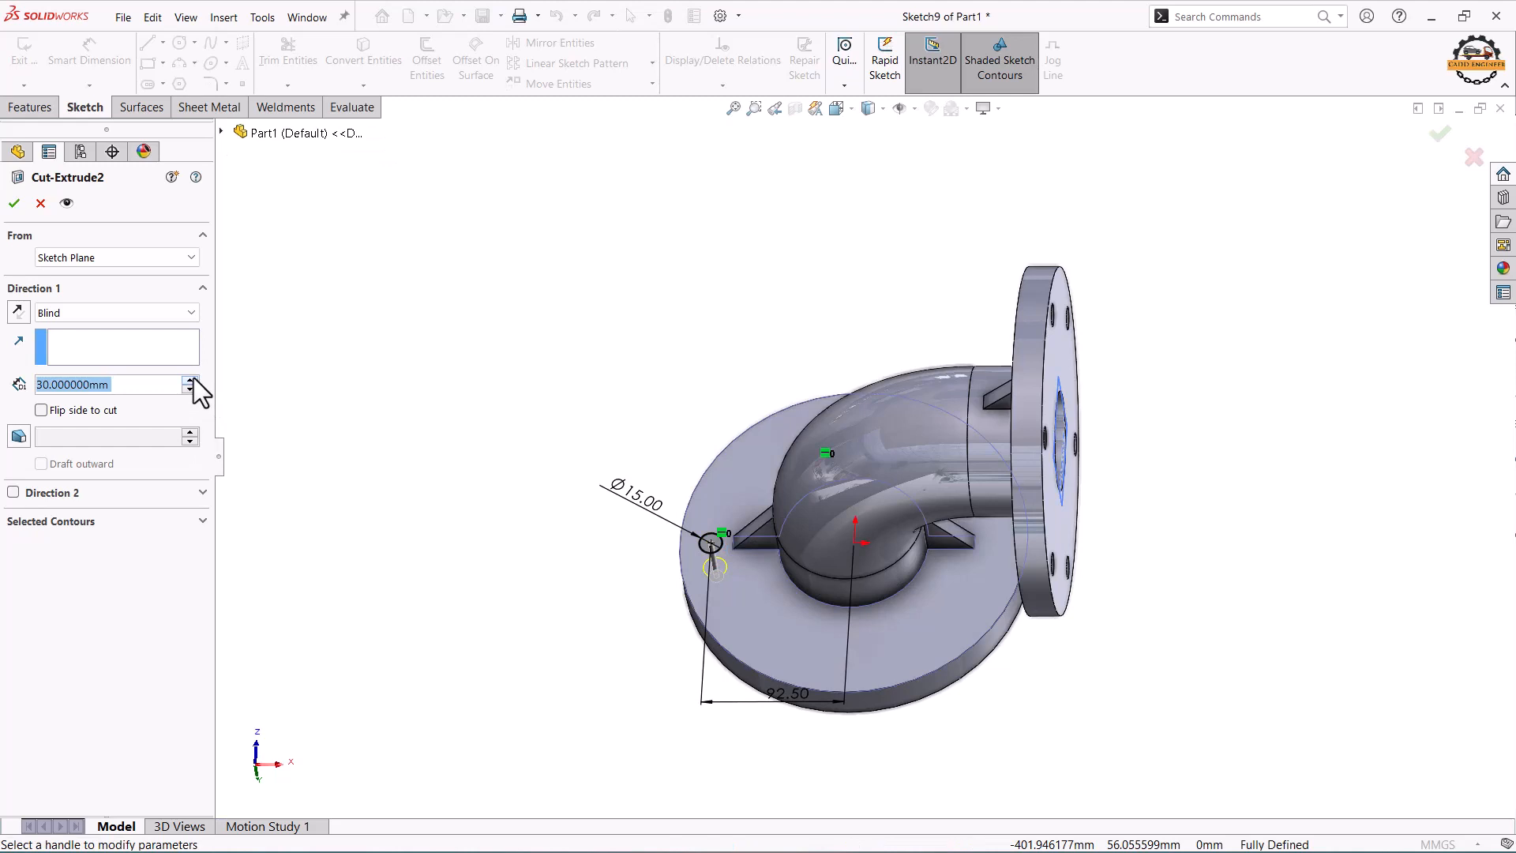
pyautogui.click(14, 203)
# Circular-pattern the 15 mm hole cut around the base flange's rim face with 6 equally spaced instances over 360 degrees
pyautogui.moveTo(425, 435); pyautogui.dragTo(475, 550, button='middle')
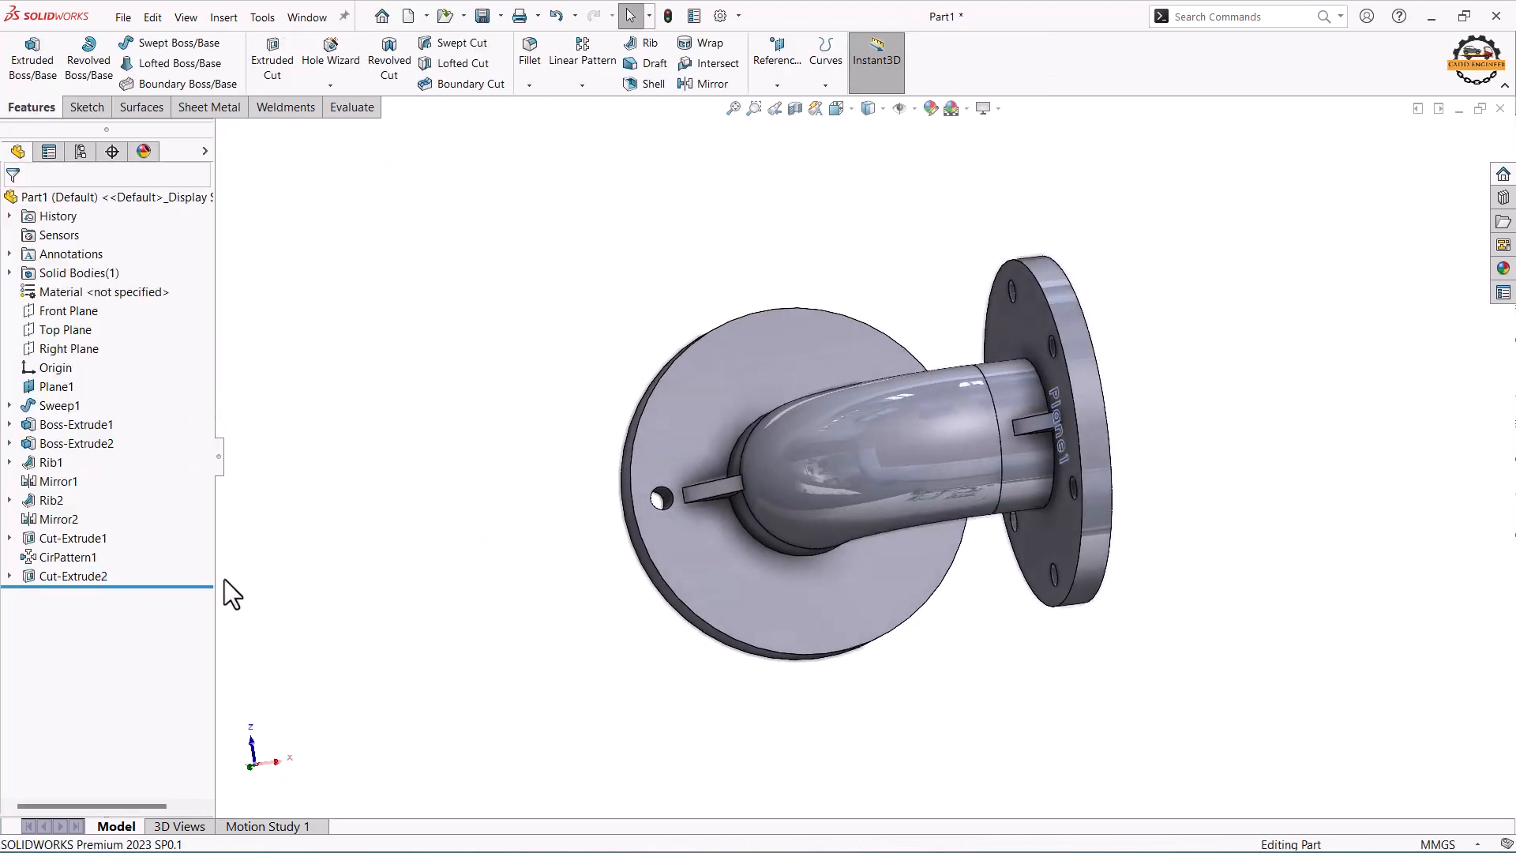
pyautogui.click(85, 577)
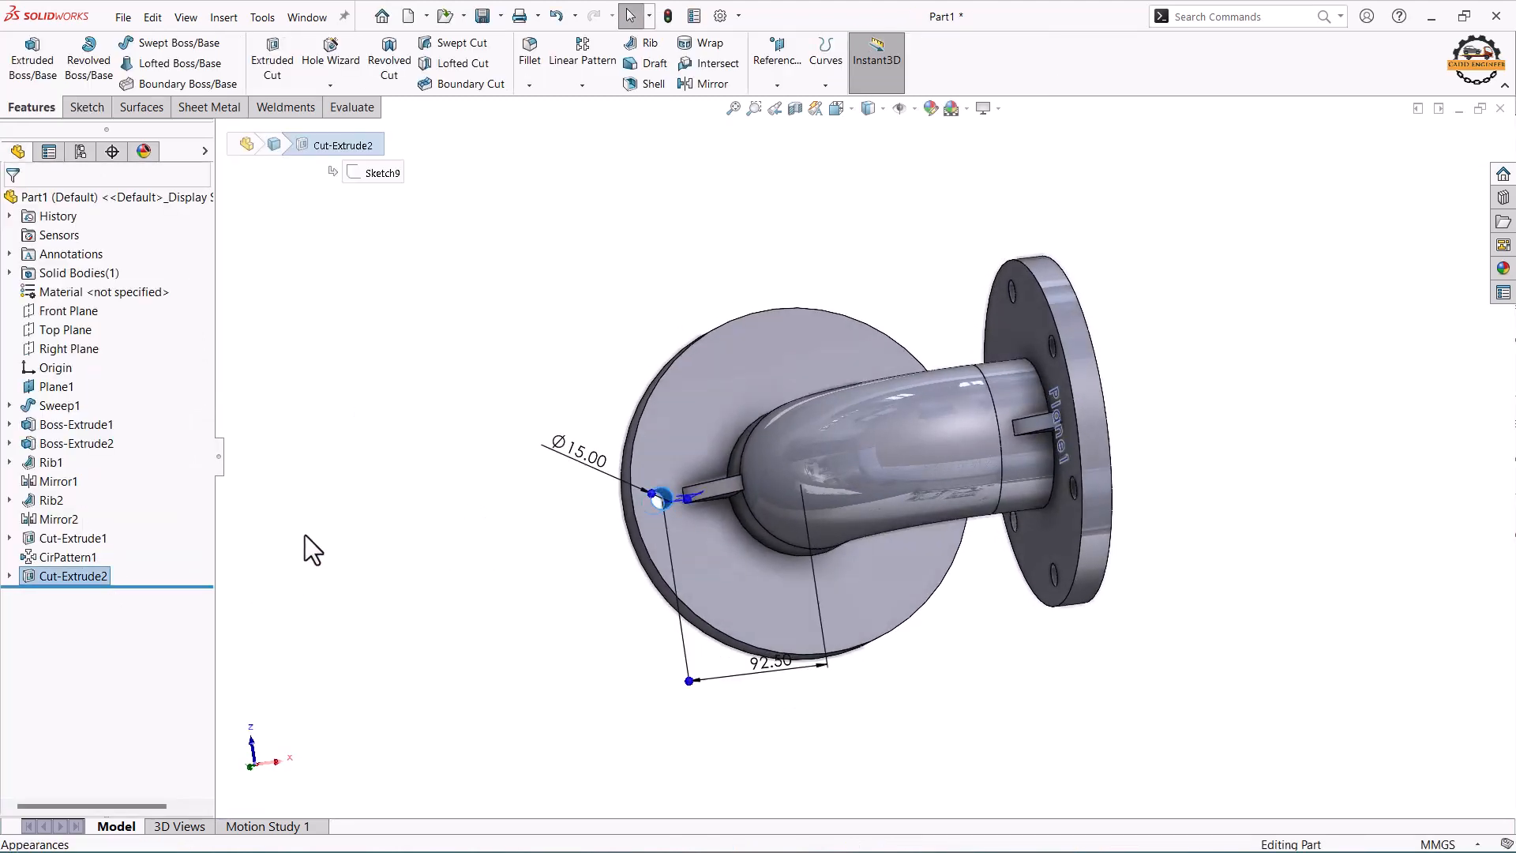
pyautogui.click(582, 86)
pyautogui.click(594, 126)
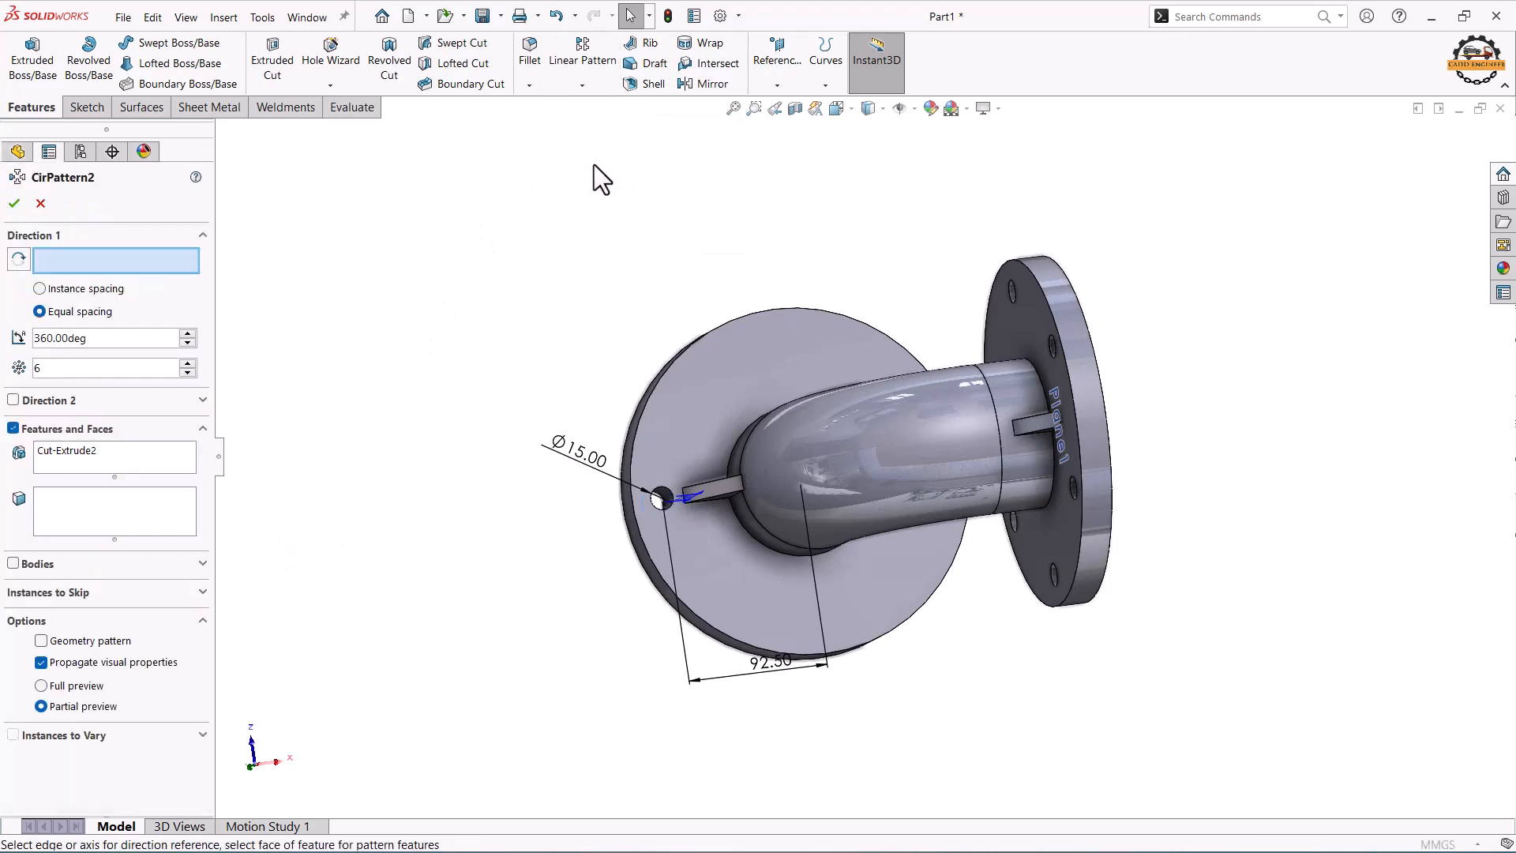
pyautogui.moveTo(532, 356); pyautogui.dragTo(619, 396, button='middle')
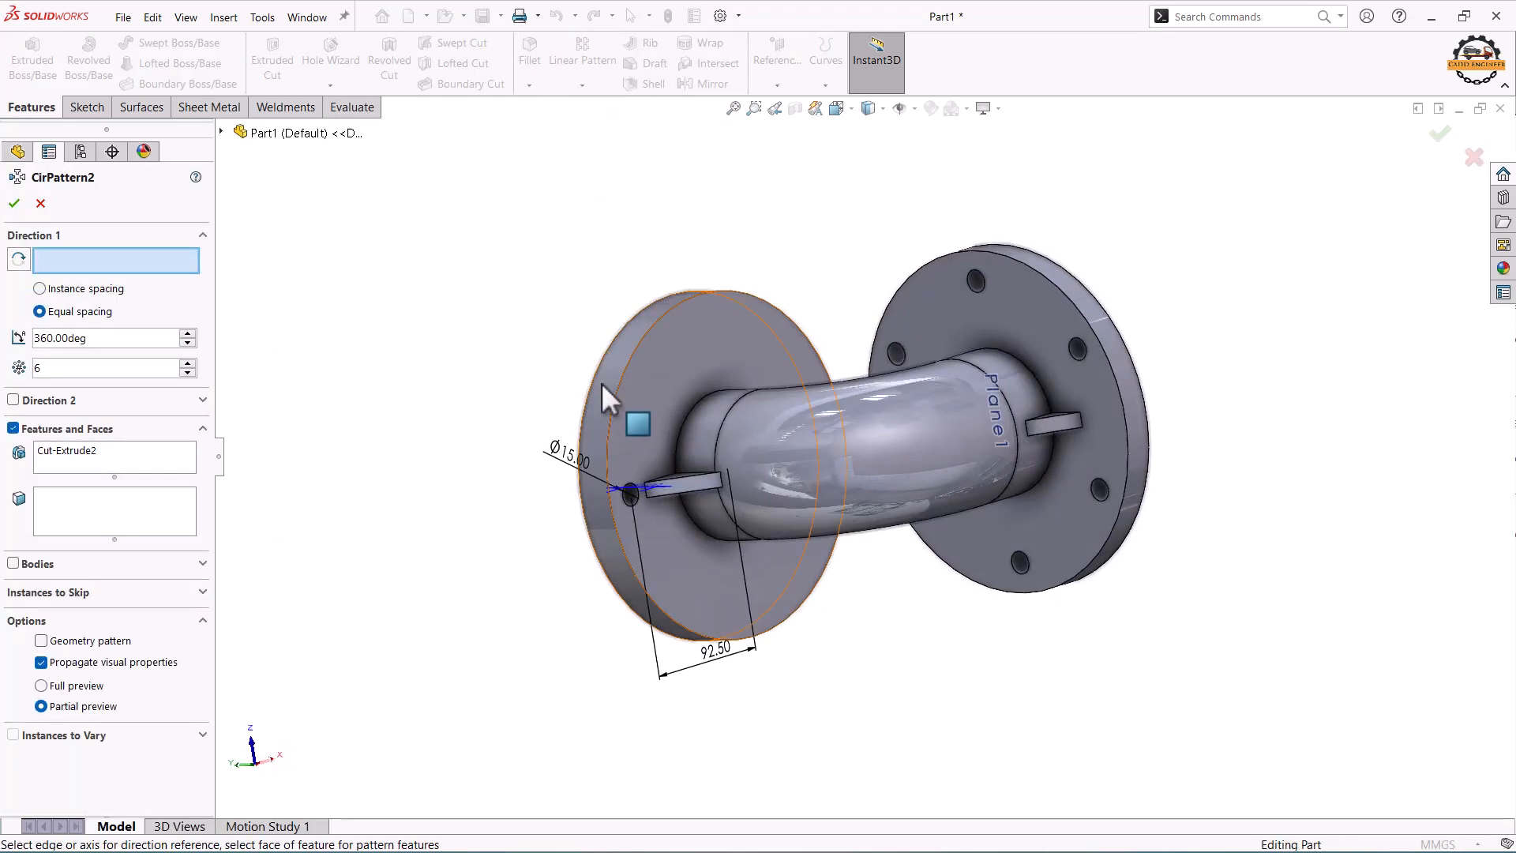
pyautogui.click(591, 414)
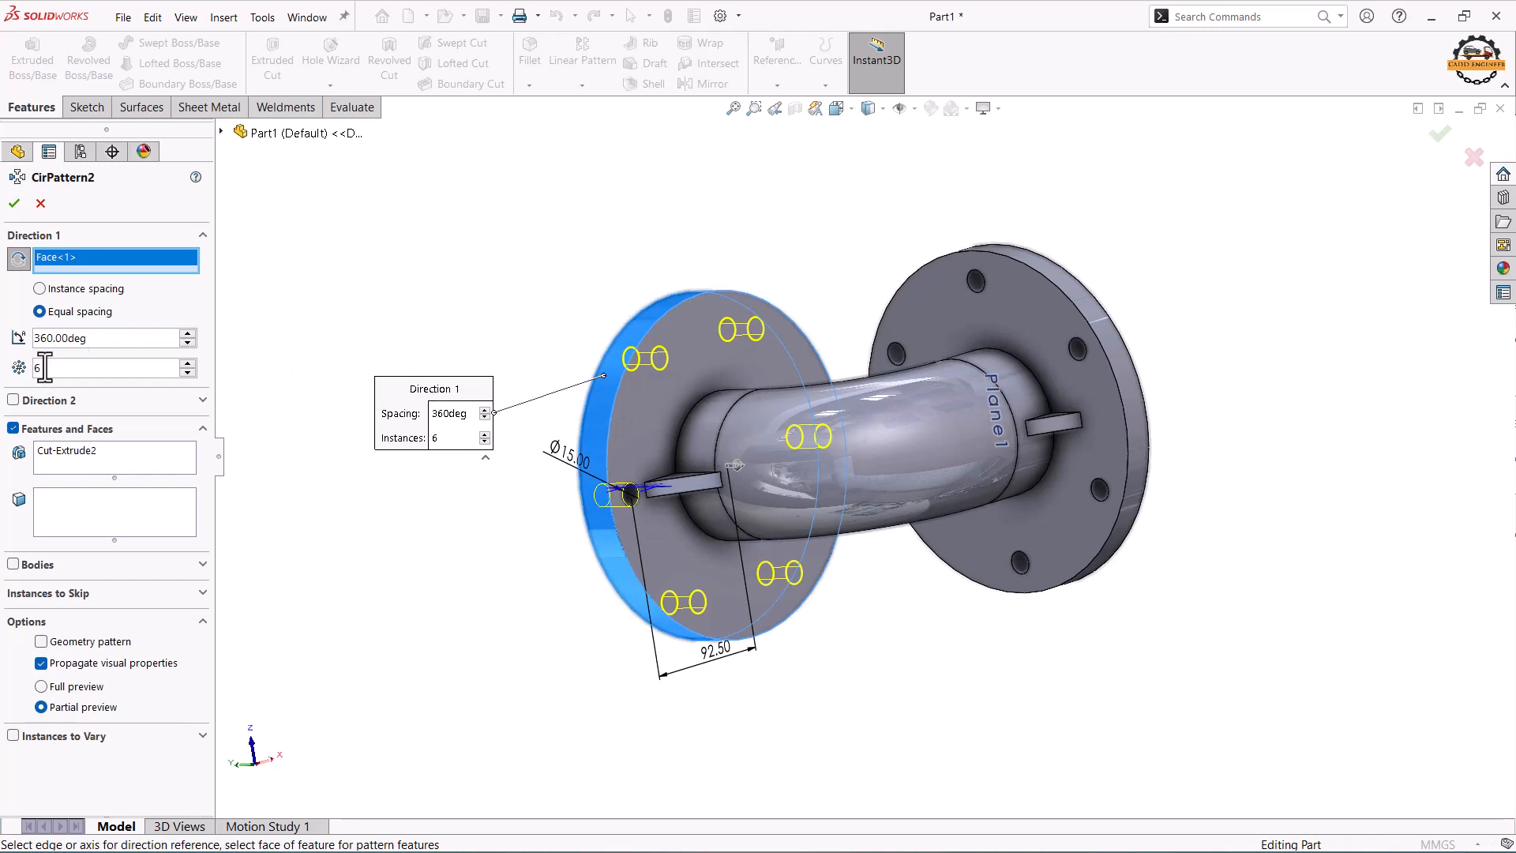
pyautogui.click(14, 204)
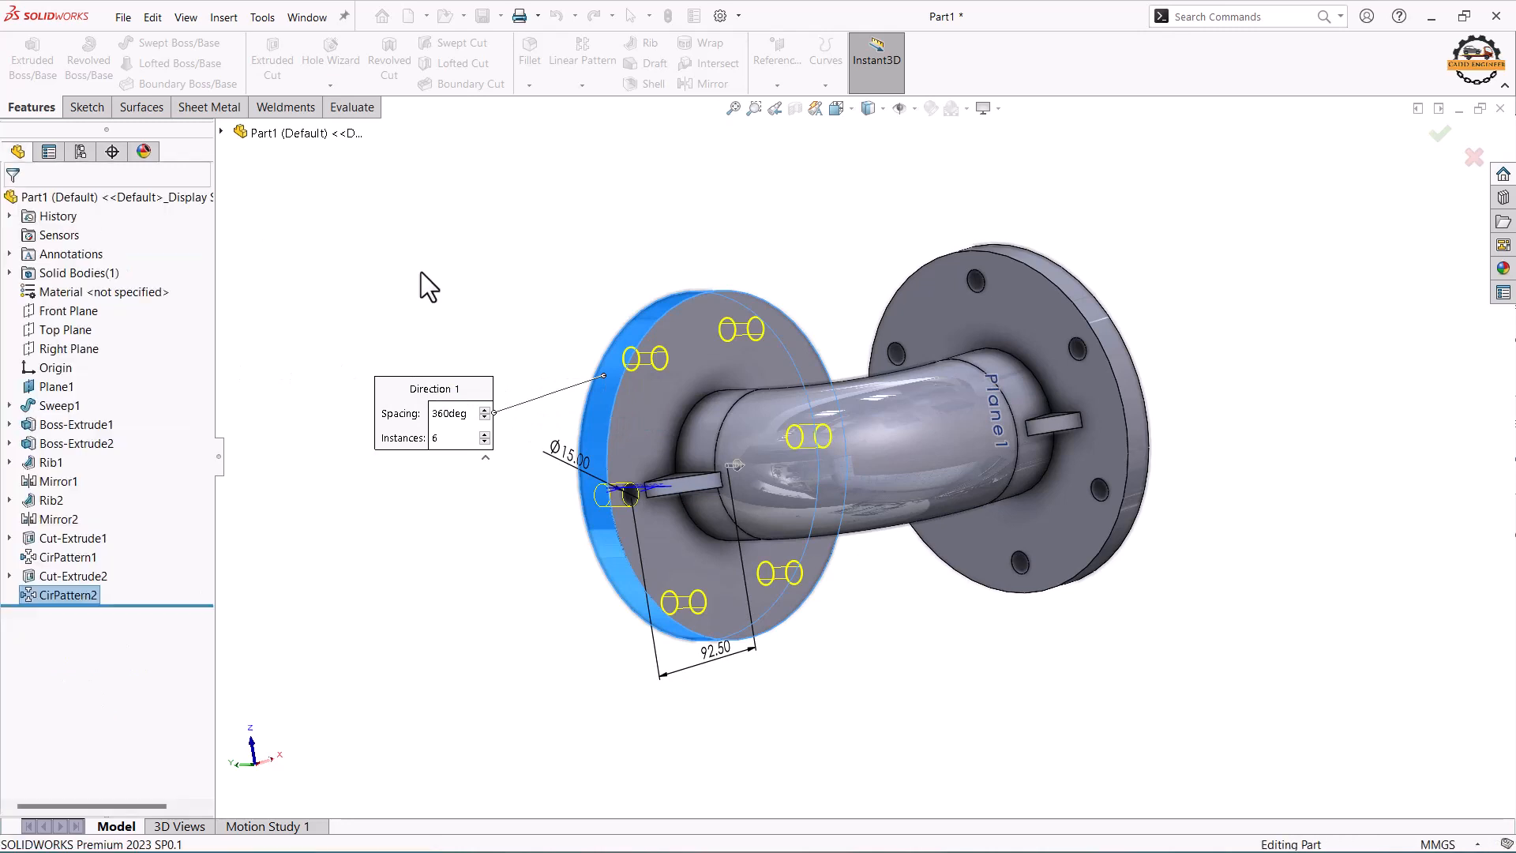
# Hide the reference plane Plane1 at the elbow's upright flange
pyautogui.moveTo(419, 264); pyautogui.dragTo(330, 509, button='middle')
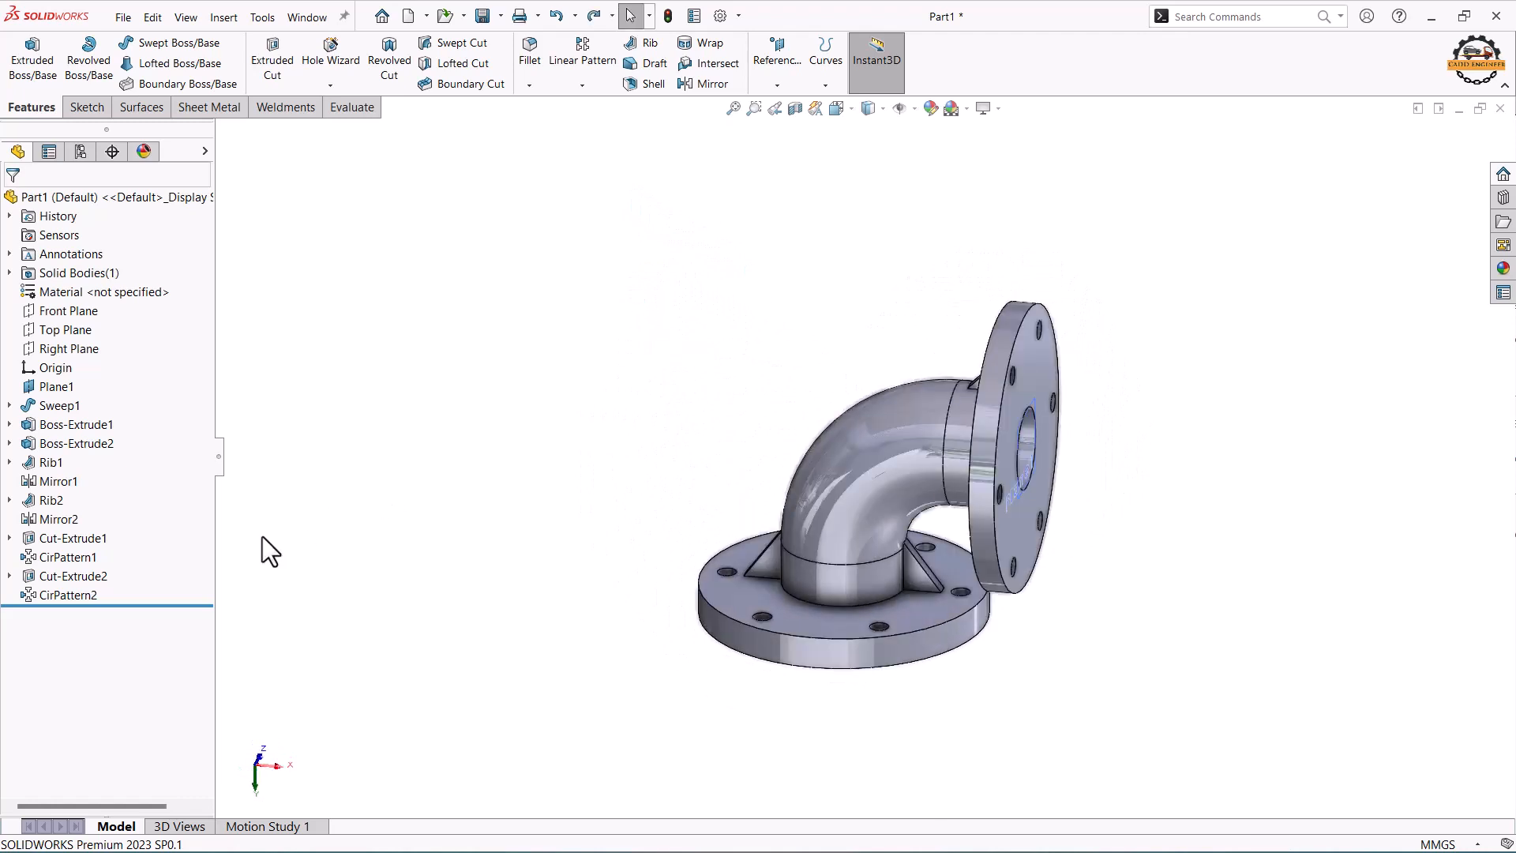
pyautogui.click(63, 387)
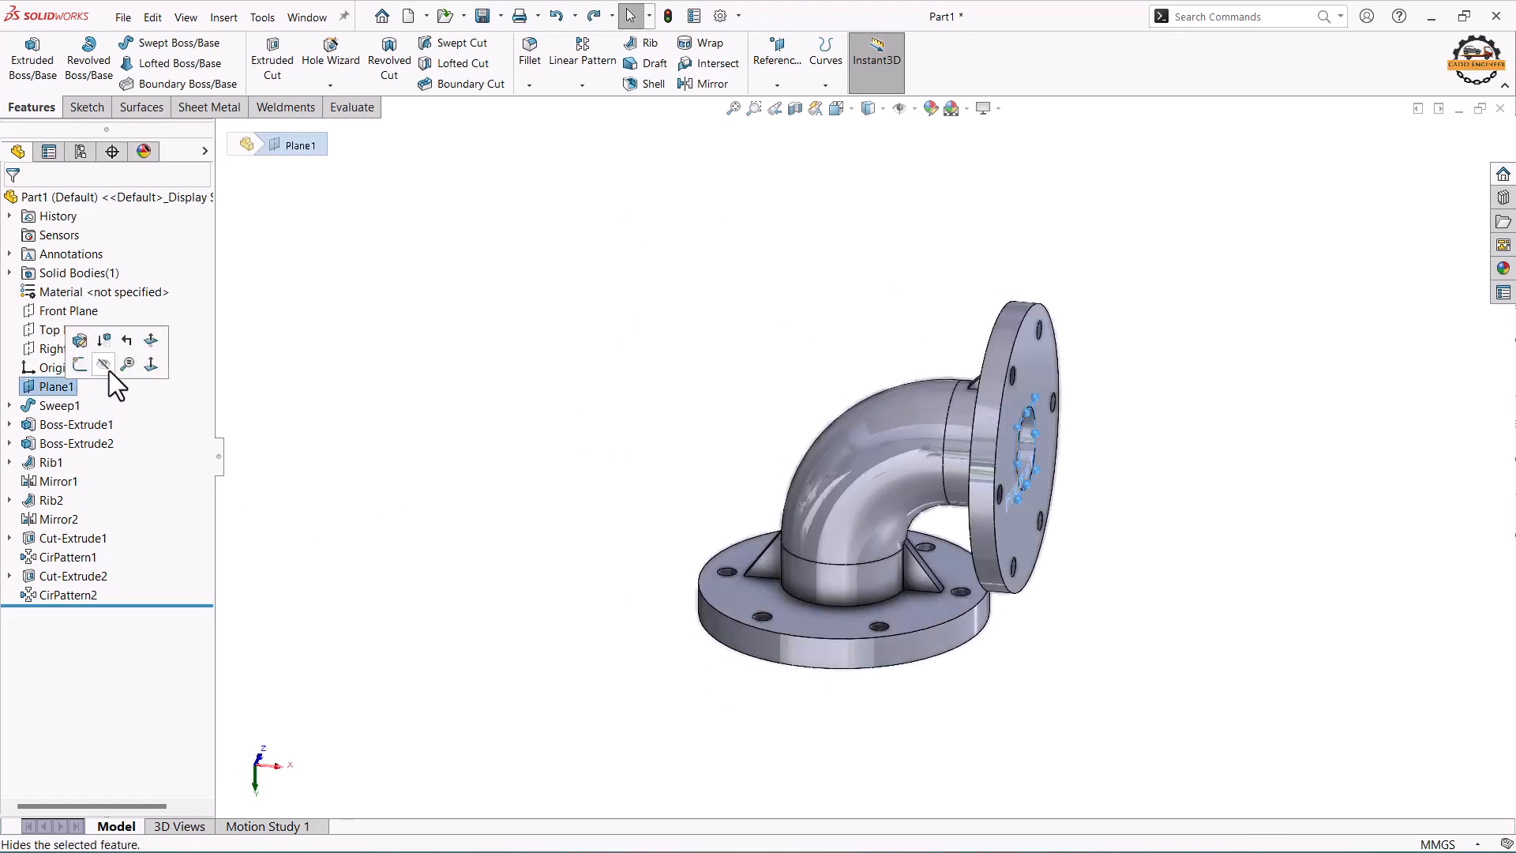
pyautogui.click(109, 365)
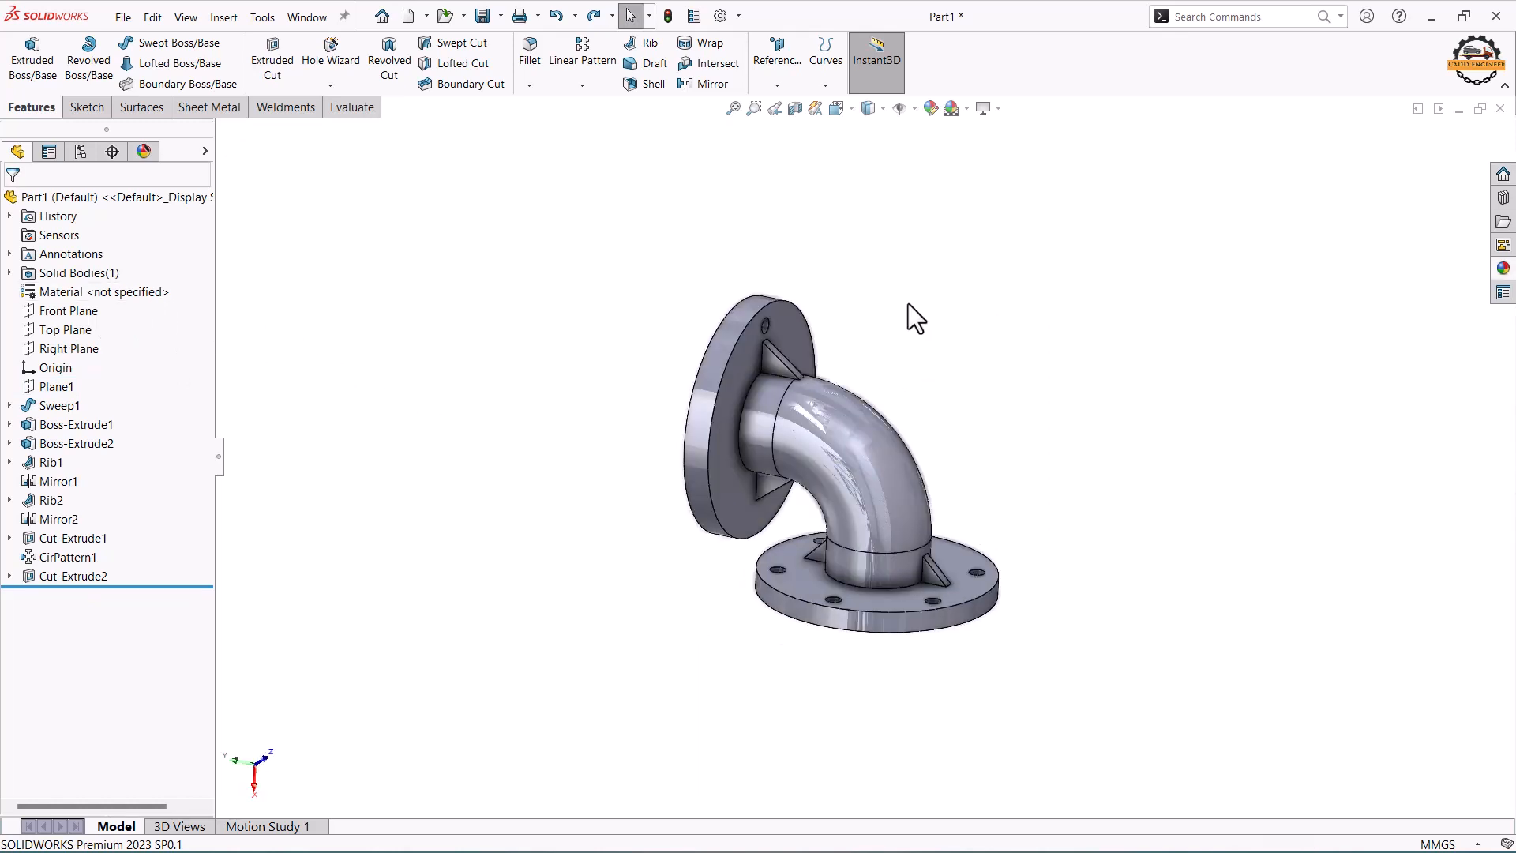
# Apply the polished copper metal appearance to the whole part
pyautogui.click(930, 109)
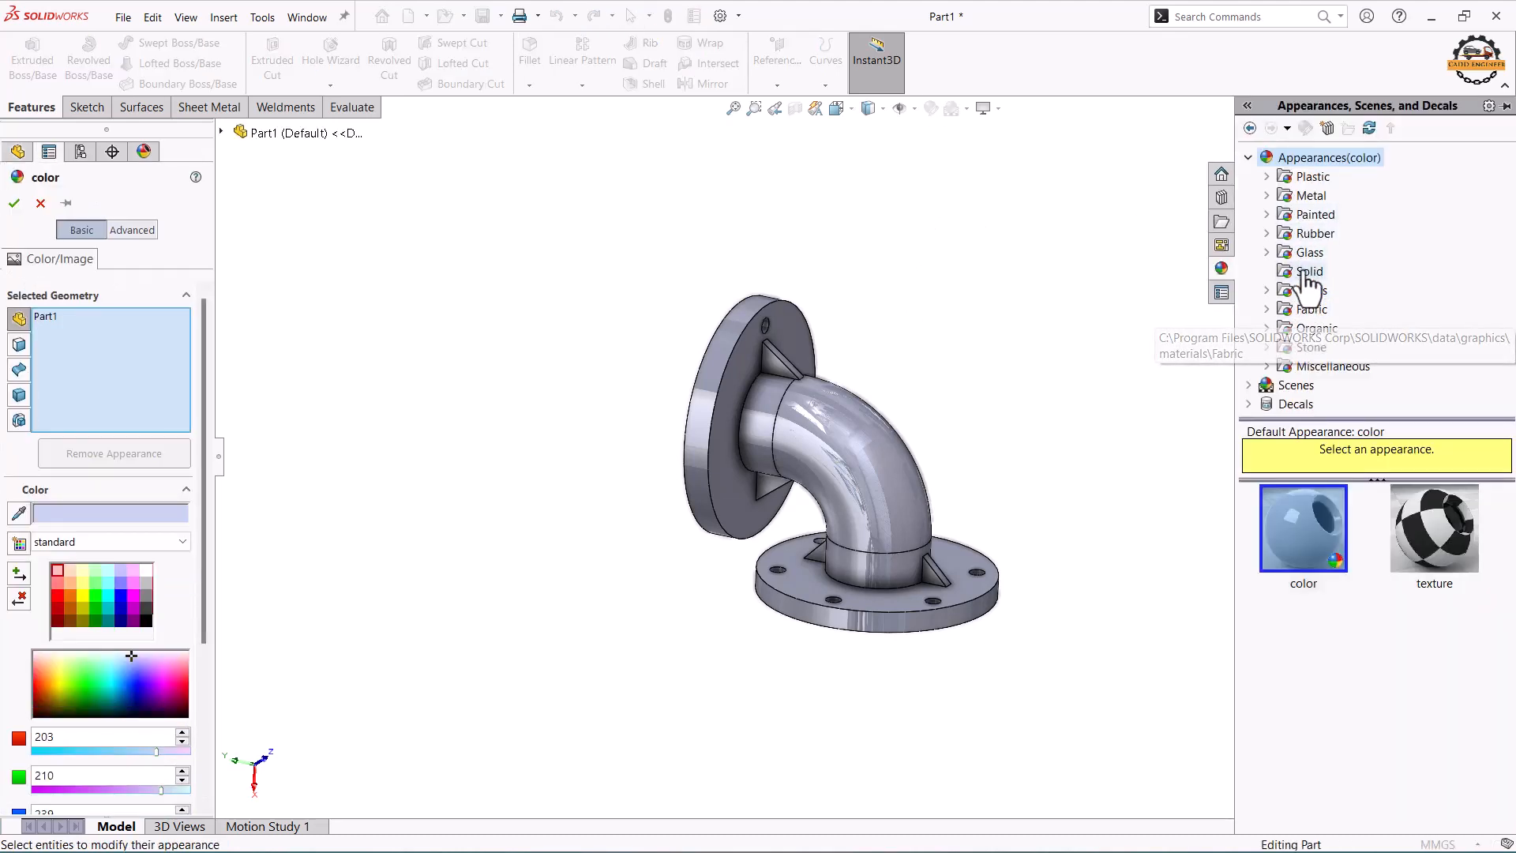
pyautogui.click(1310, 196)
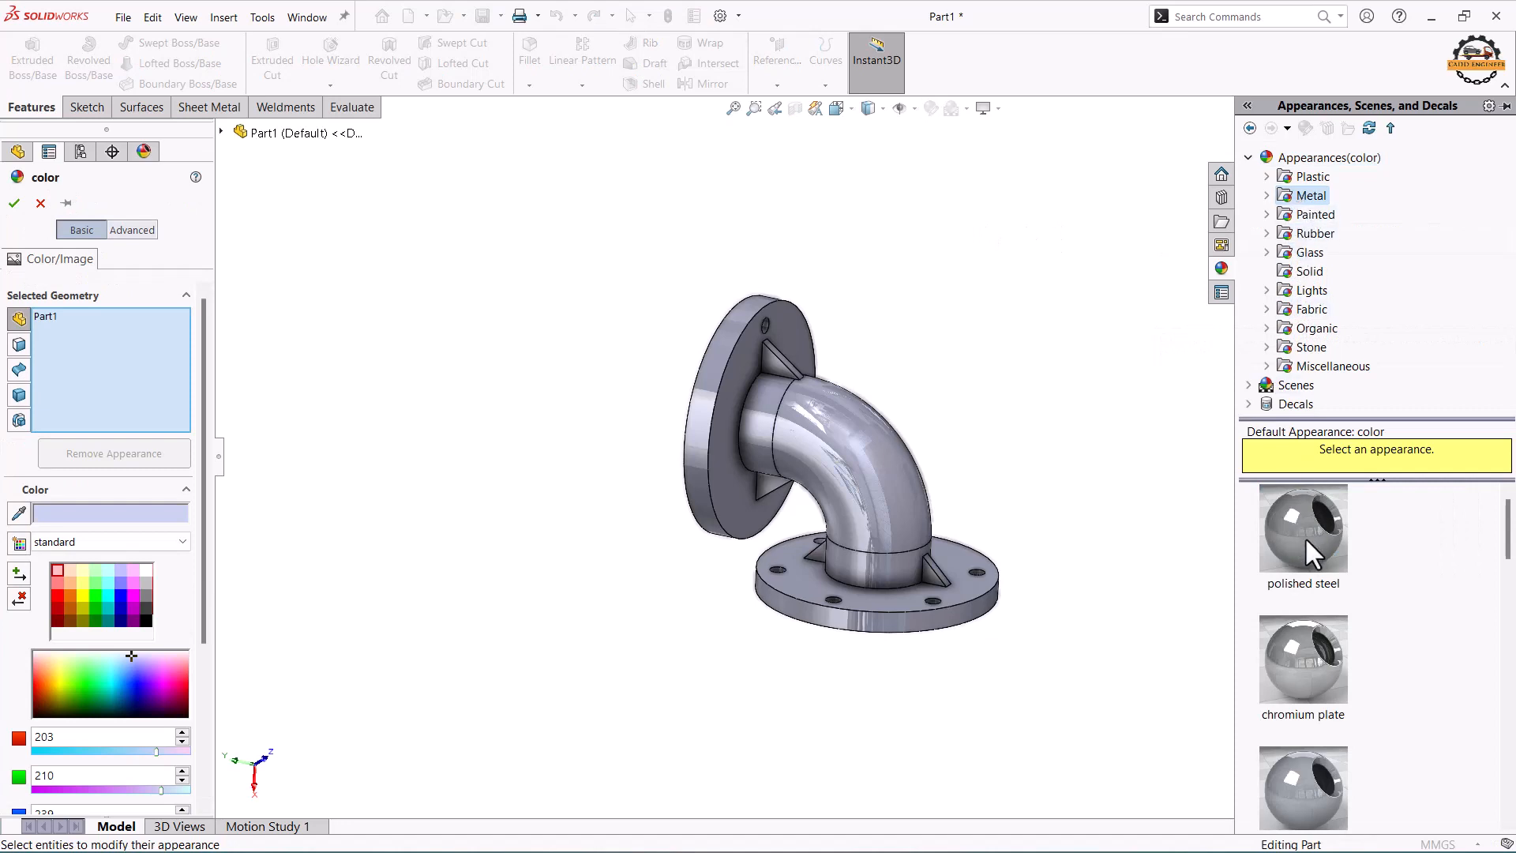
pyautogui.click(1266, 196)
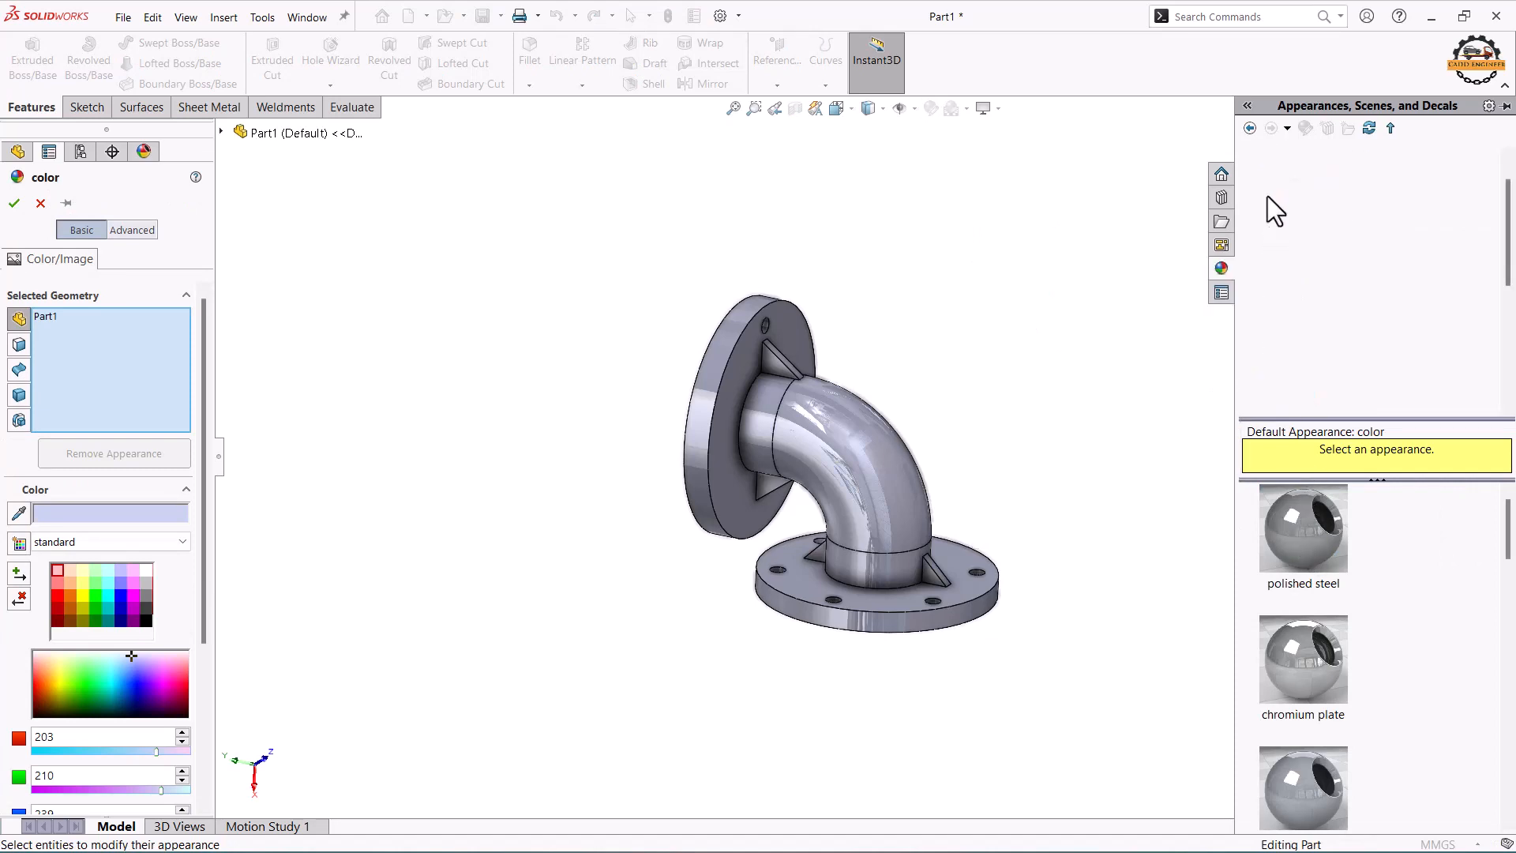
pyautogui.scroll(-1, 1311, 292)
pyautogui.click(1332, 214)
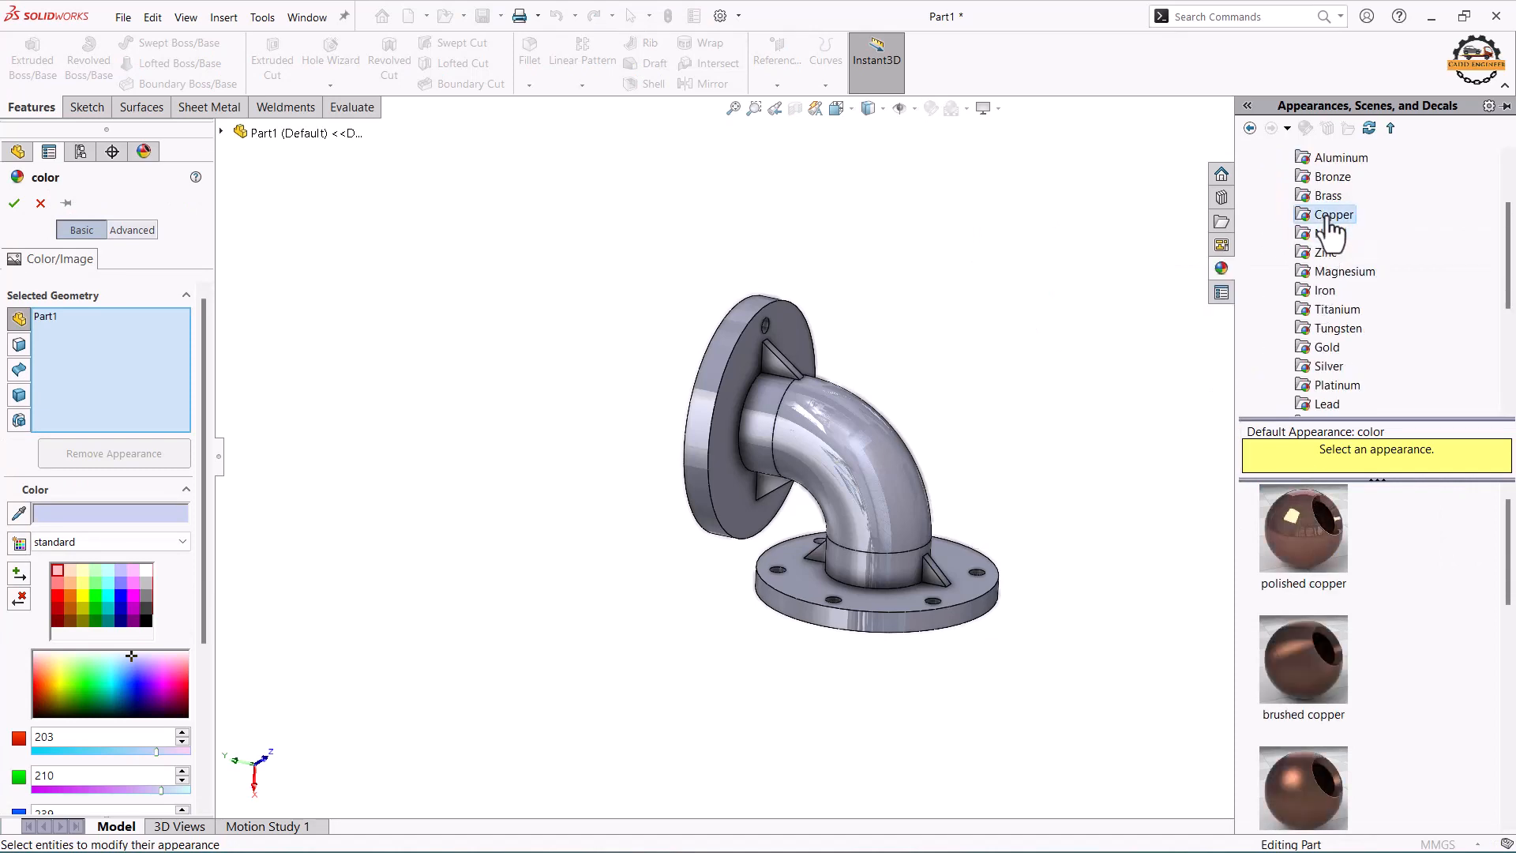
pyautogui.click(1314, 540)
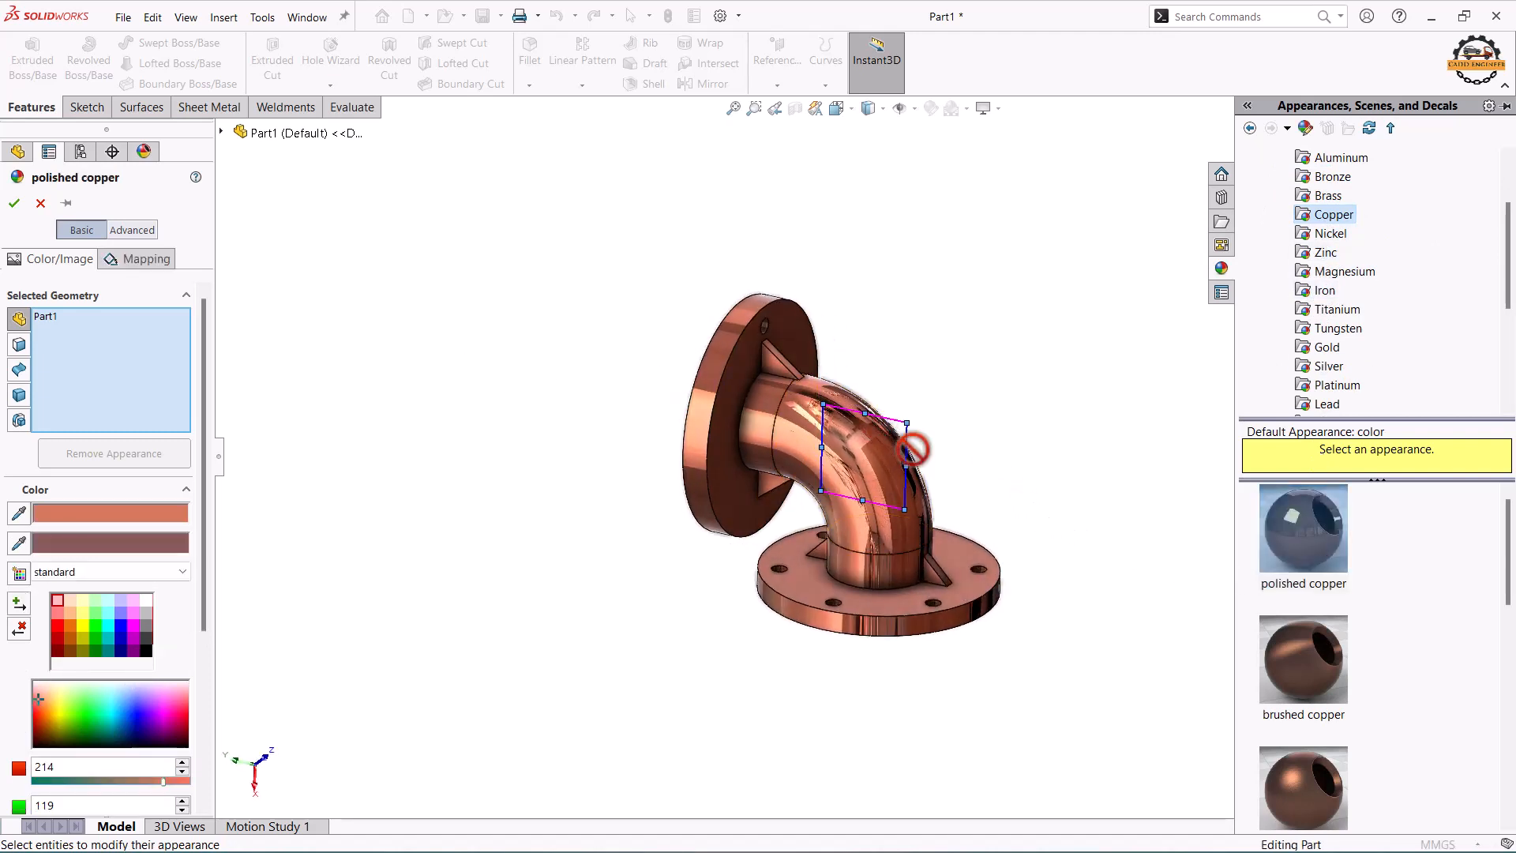
pyautogui.click(15, 203)
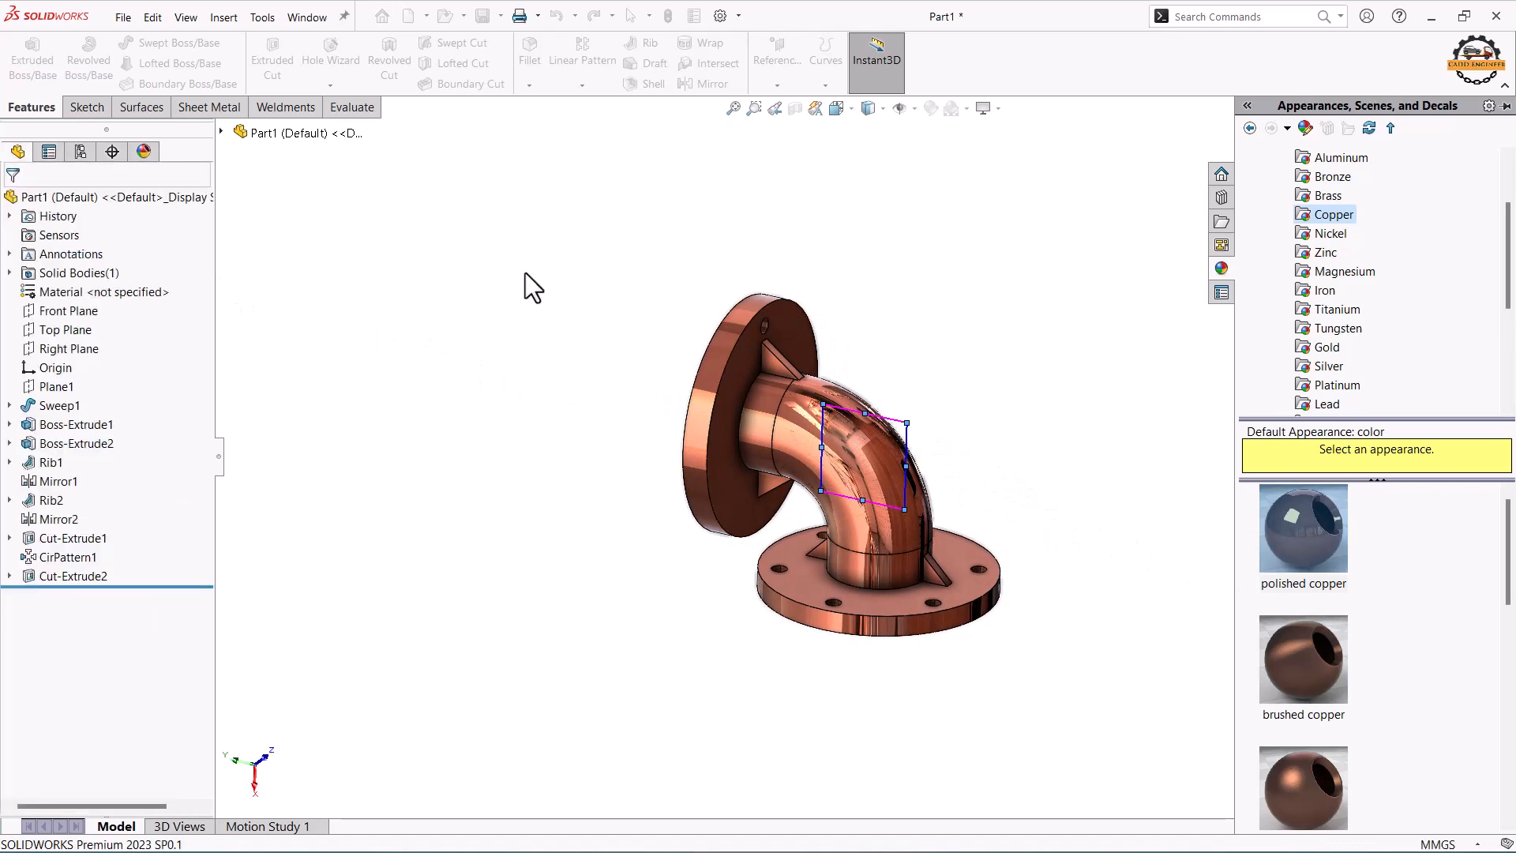
# Inspect the copper elbow in a four-view layout and return to a single view
pyautogui.click(852, 111)
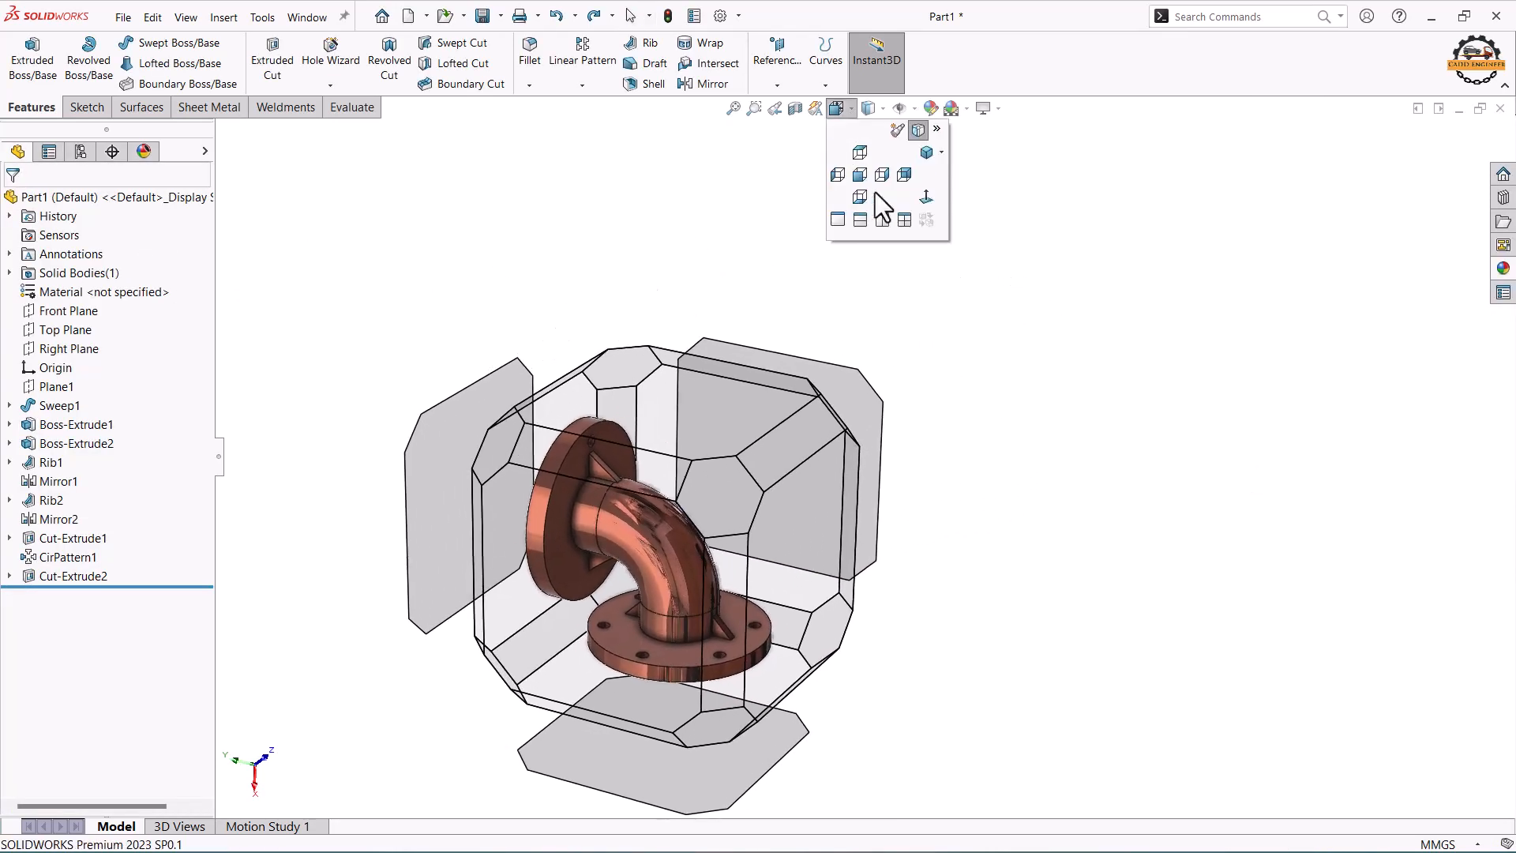
pyautogui.click(911, 220)
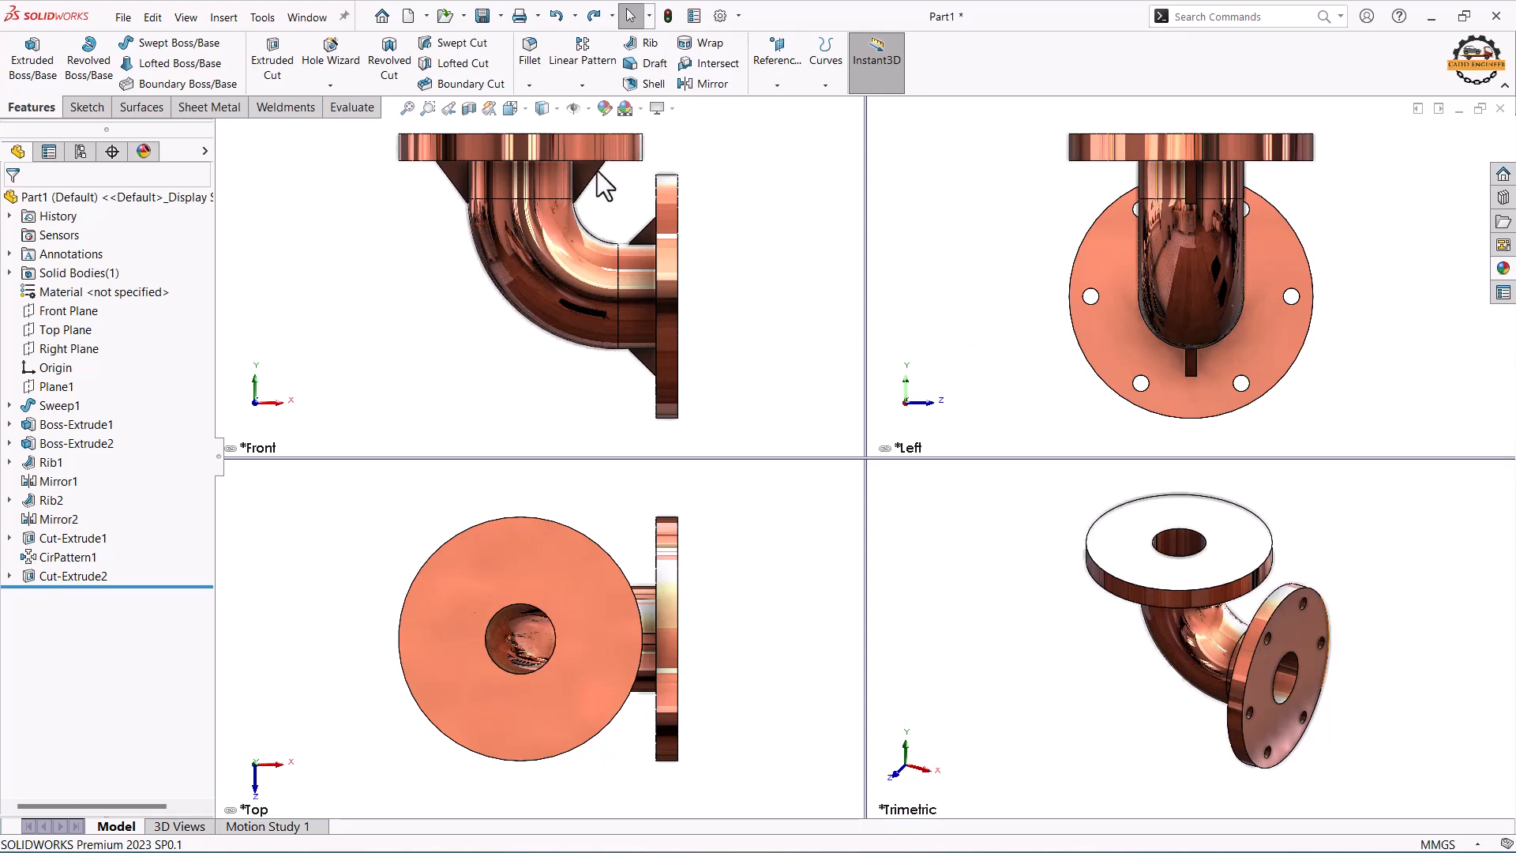
pyautogui.click(527, 111)
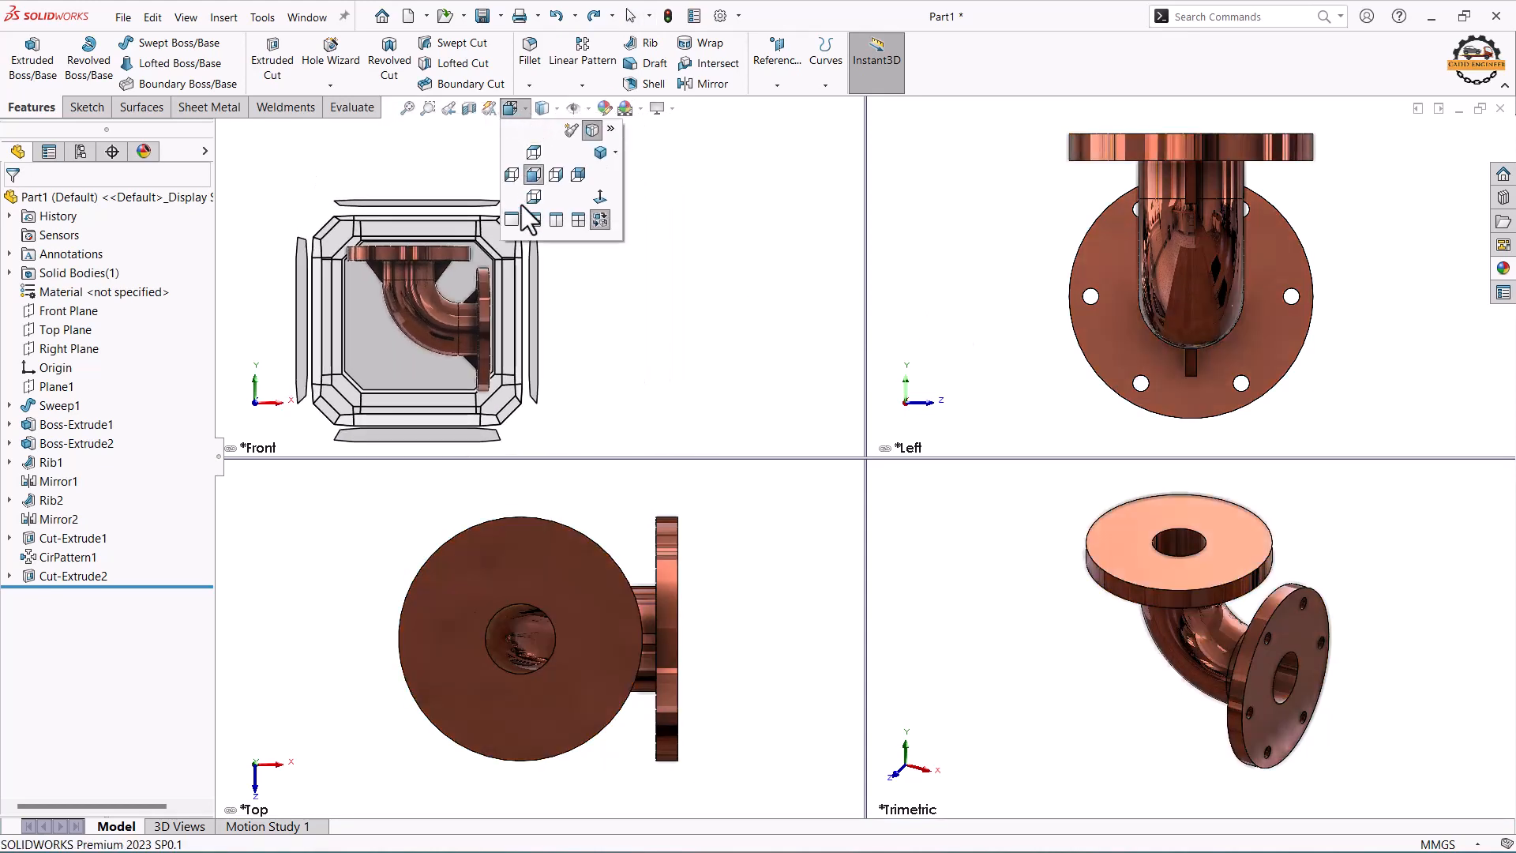
pyautogui.click(515, 217)
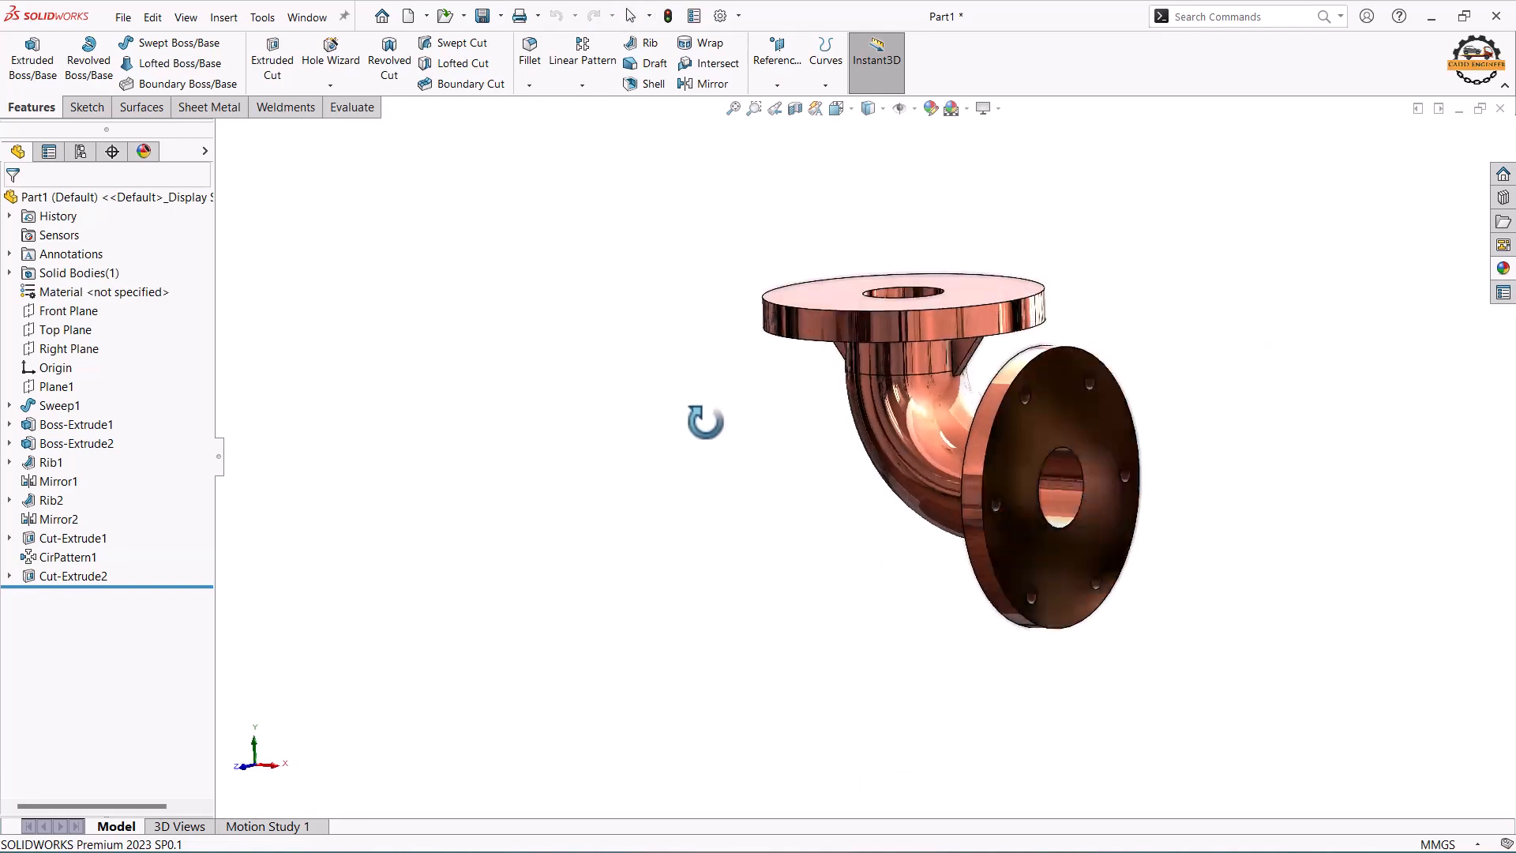